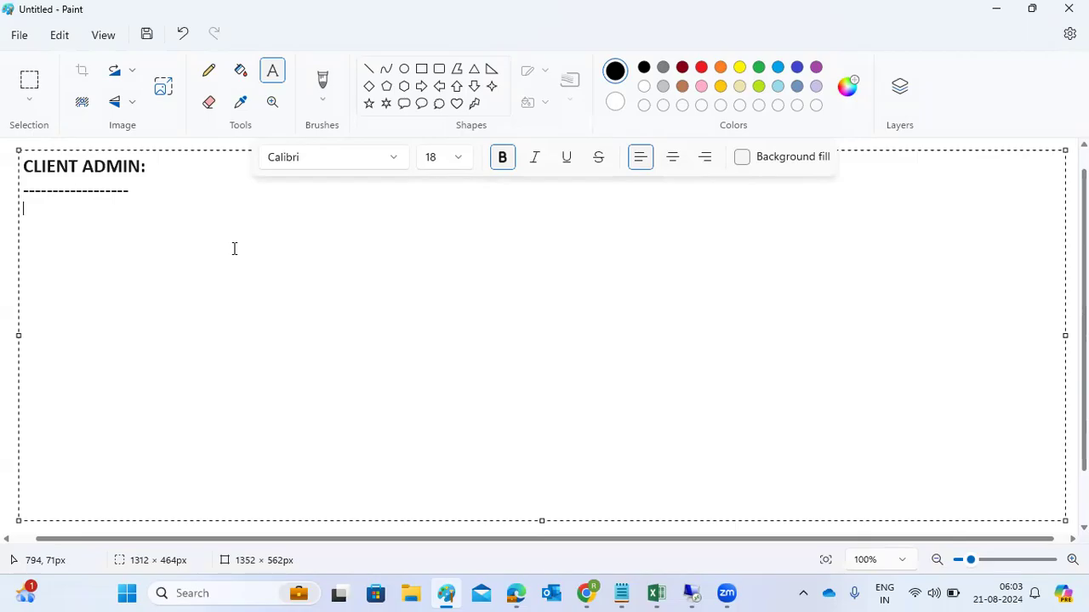
Step: Write 'RZ10-' and 'RZ11-' lines under the heading
text(RZ10)
key(Return)
text(RZ11)
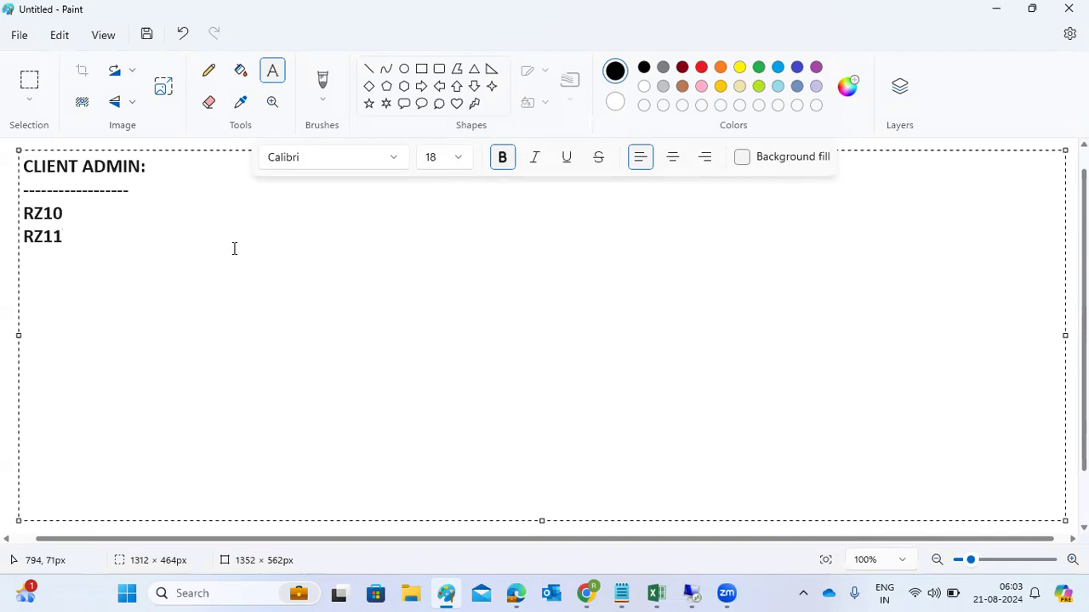
key(Up)
text(-)
key(Down)
text(-)
Step: Delete the RZ10- and RZ11- lines below the dashed line
click(148, 166)
key(Down)
click(101, 245)
drag(101, 244, 11, 218)
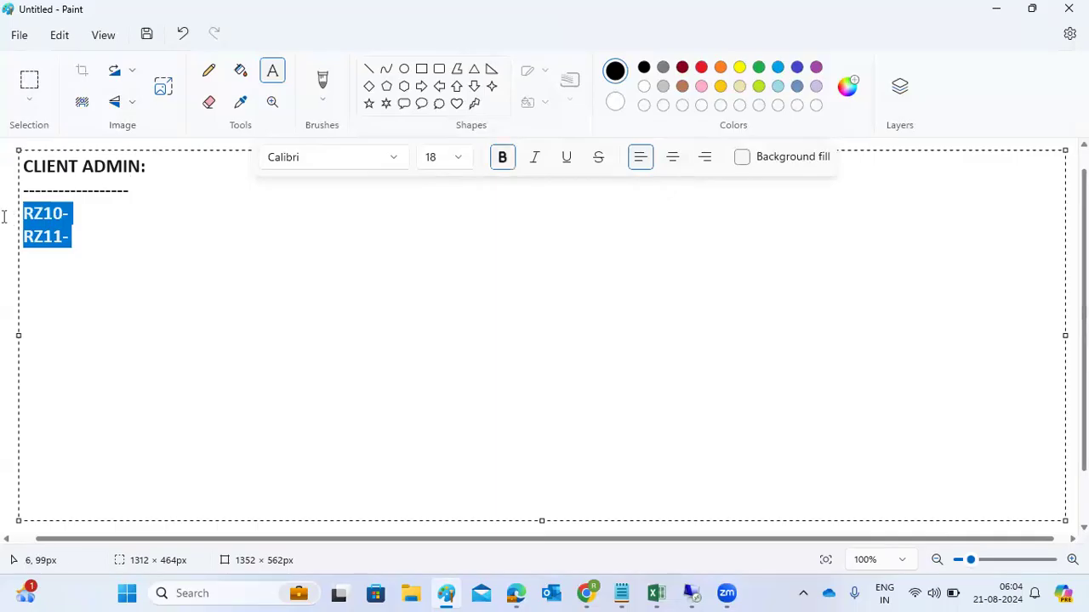
key(BackSpace)
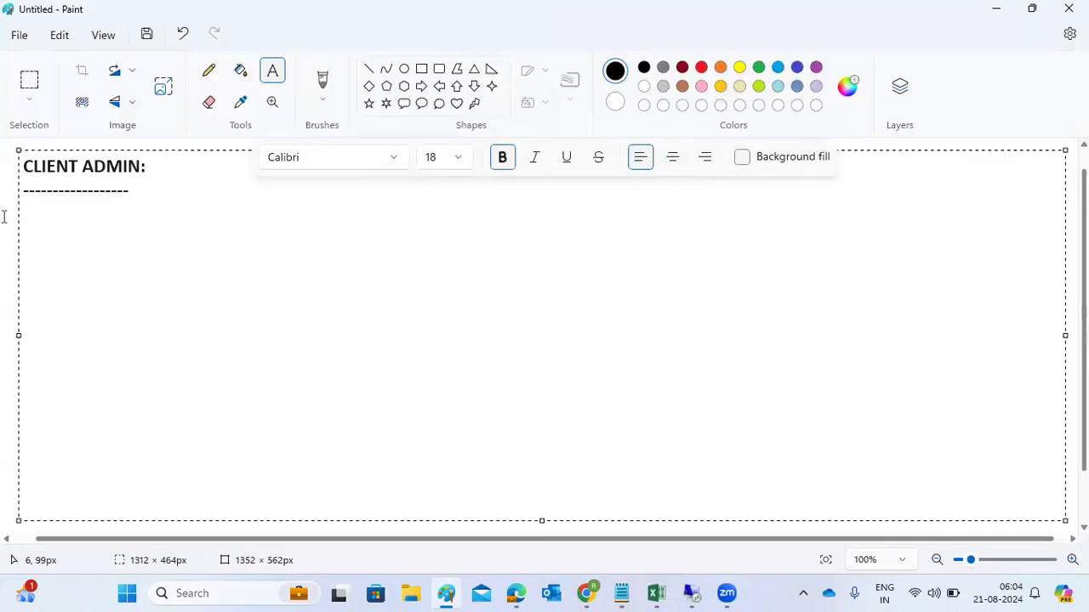
Step: Note the sap* login with its password, leaving a blank line below
text(sao)
key(BackSpace)
text(p* - pass)
key(Return)
key(Return)
Step: Add parameter lines Login/no_automatic_user_sapstar=0 and rdisp/wp_no_dia =5
text(Login/no_automatic_sap)
key(BackSpace)
key(BackSpace)
key(BackSpace)
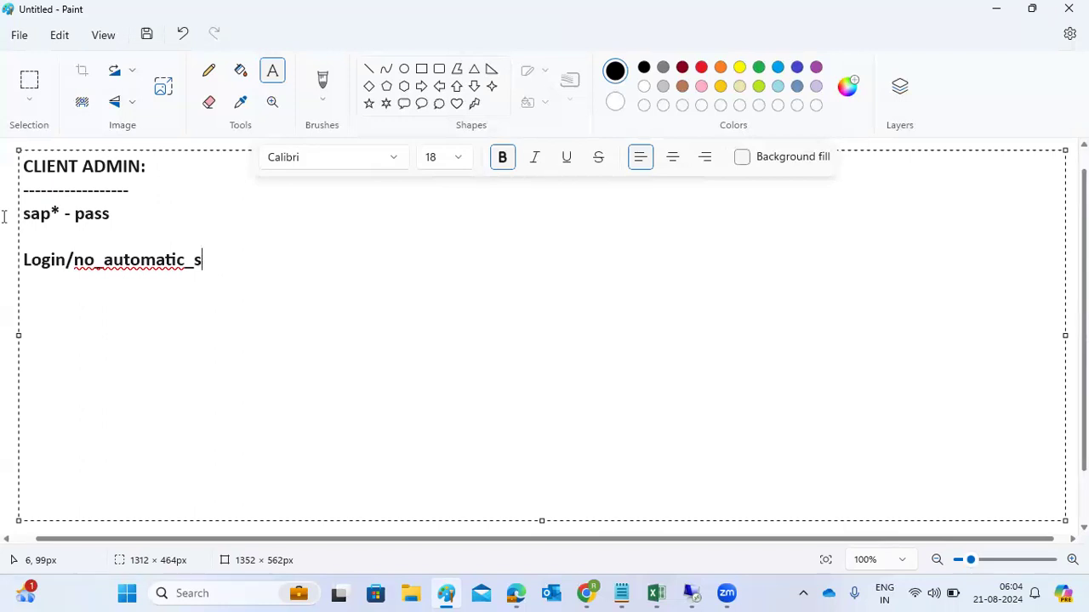
text(user_sapstar)
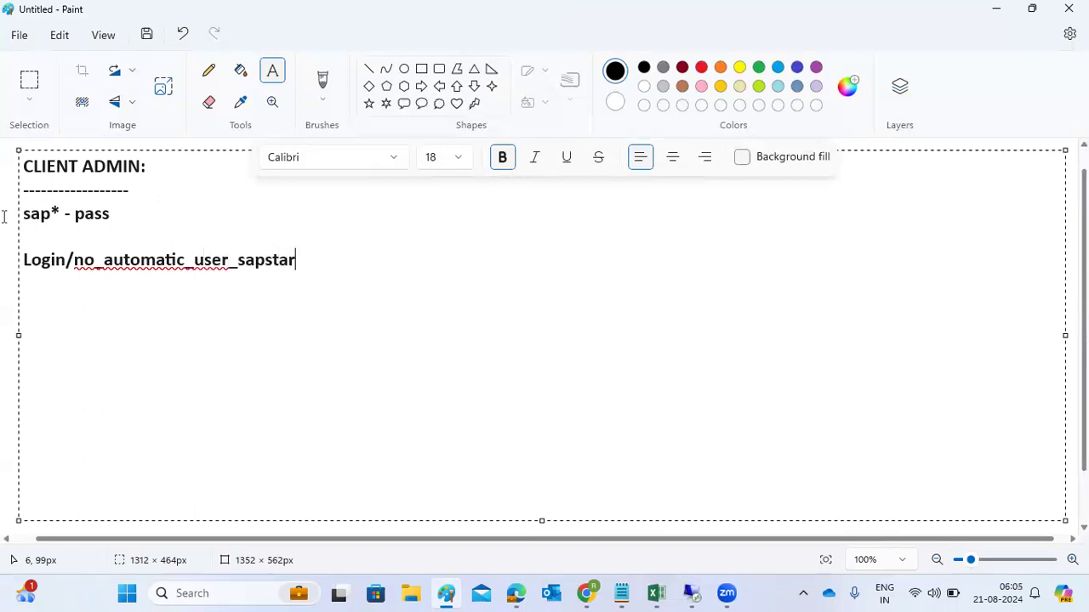
text(=0)
key(Return)
text(ri)
key(BackSpace)
text(disp/wp_no_dia =)
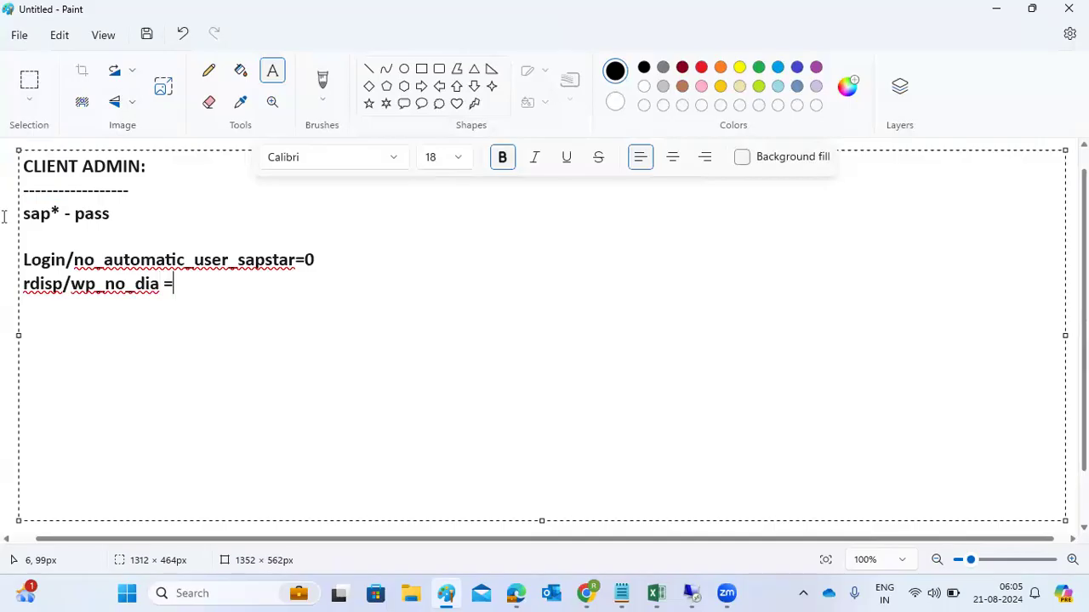
text(5)
Step: Duplicate the rdisp/wp_no_dia =5 line and change it to rdisp/wp_no_btc =5
drag(153, 287, 18, 290)
key(ctrl+c)
click(164, 287)
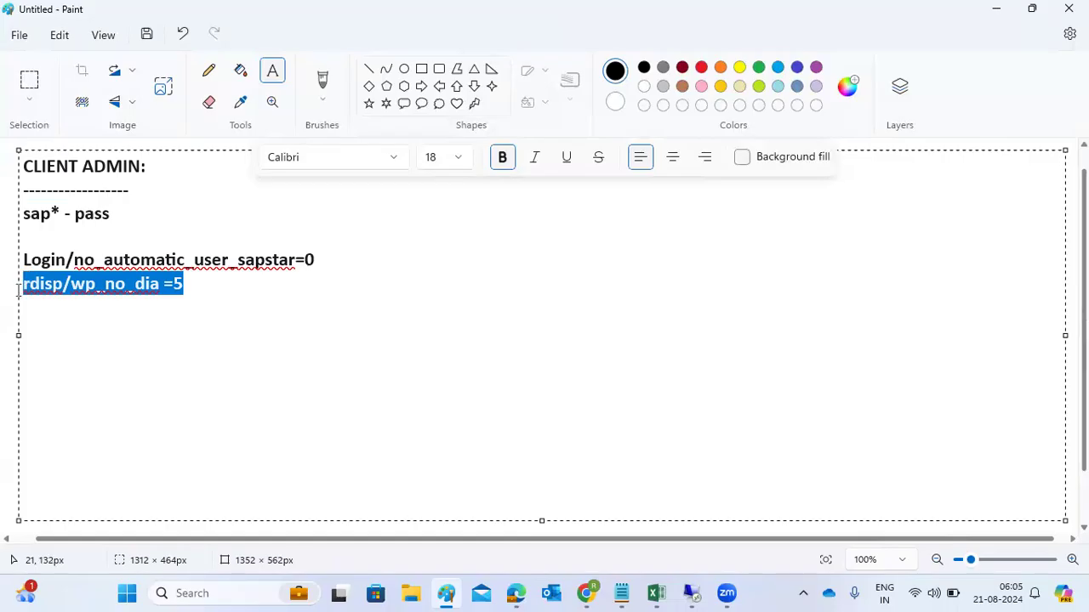
click(197, 288)
key(Return)
key(ctrl+v)
click(163, 307)
key(BackSpace)
click(161, 307)
key(BackSpace)
key(BackSpace)
key(BackSpace)
text(btc)
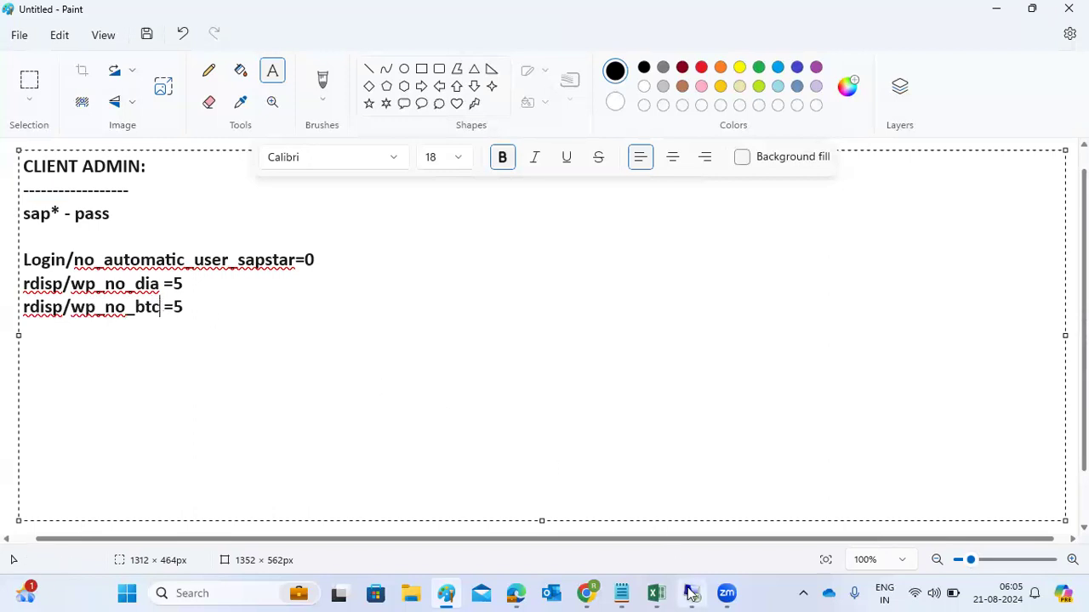
Step: Log on to SAP NetWeaver Development as basis, continuing past the multiple-logon dialog
mouse_move(691, 593)
click(678, 521)
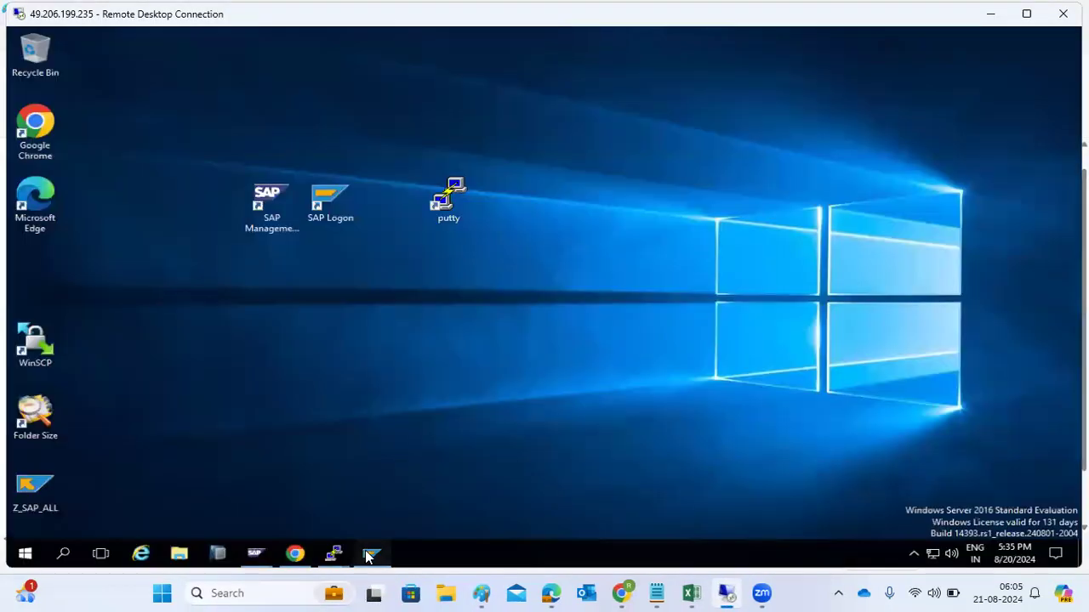
click(370, 554)
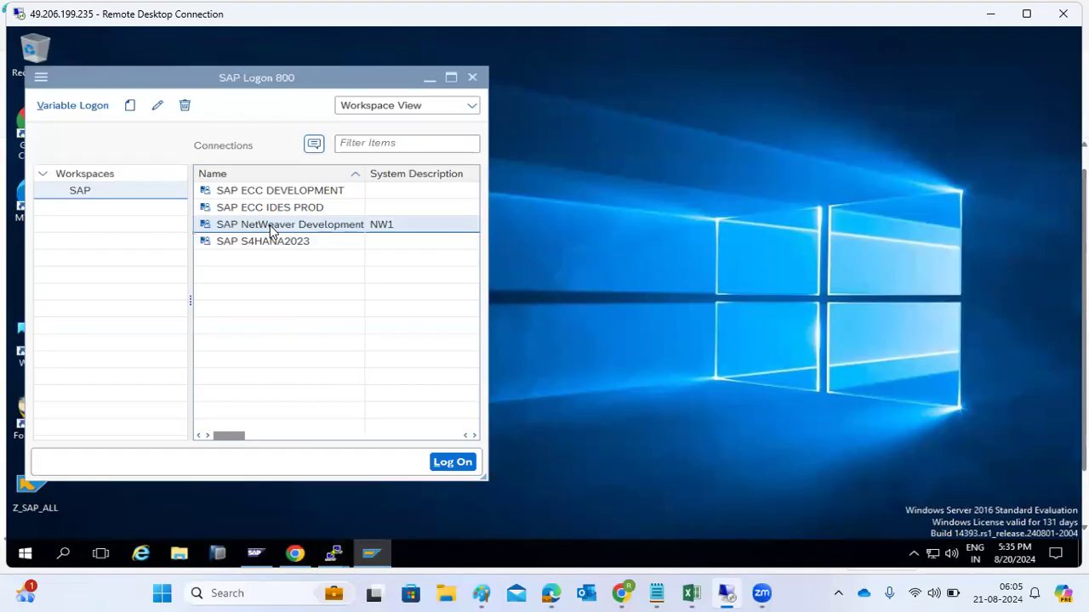
double_click(271, 224)
text(basis)
key(Tab)
text(•••••••••)
key(Return)
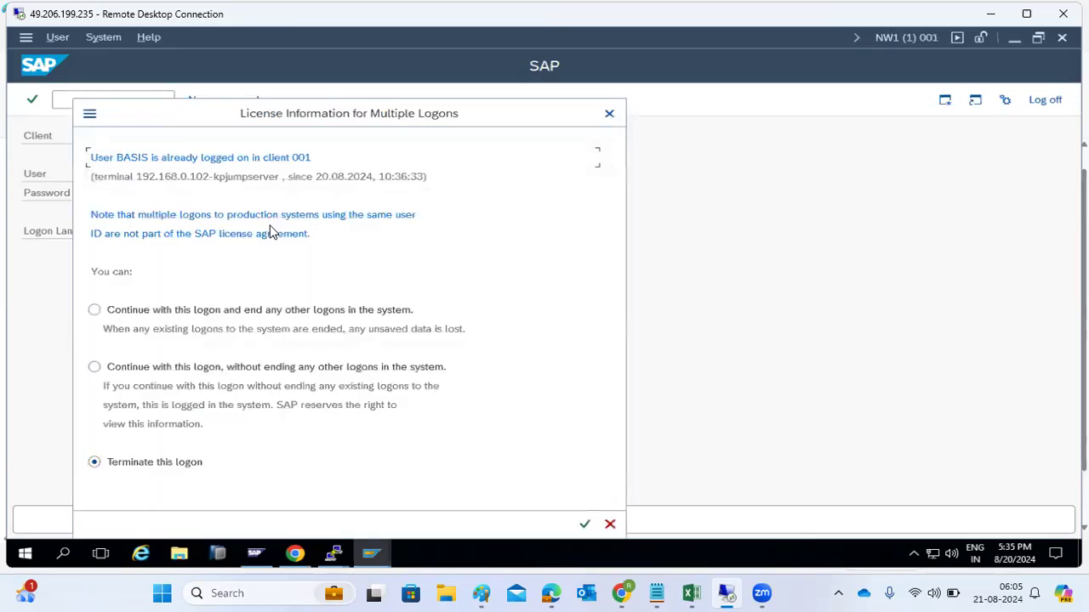
click(207, 371)
click(584, 523)
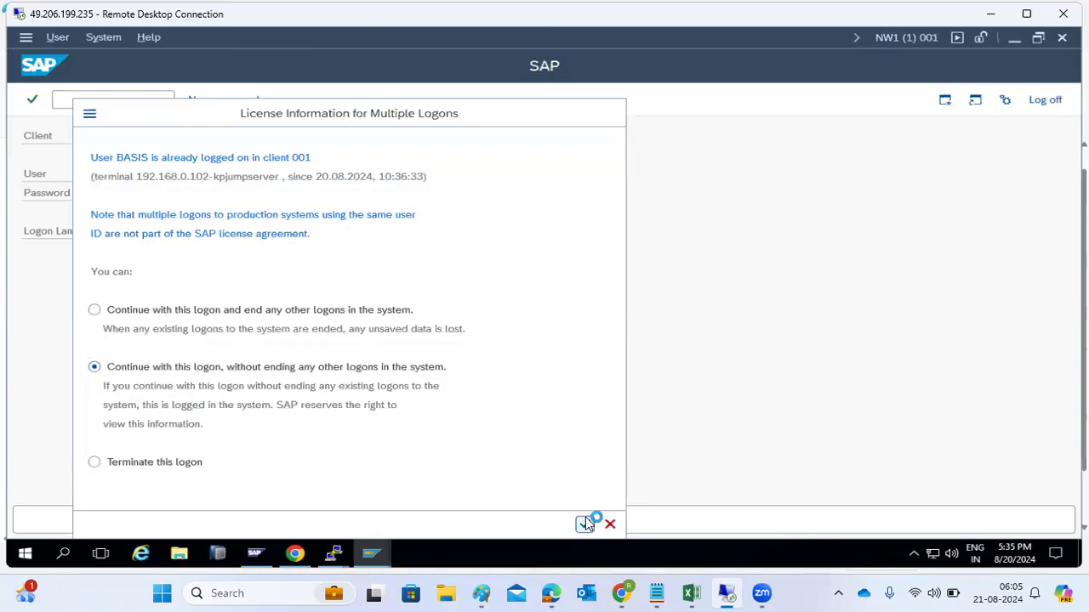
Step: In RZ10, request extended maintenance change of profile NW1_D00_KPONLINE, hitting a runtime error
text(rz10)
key(Return)
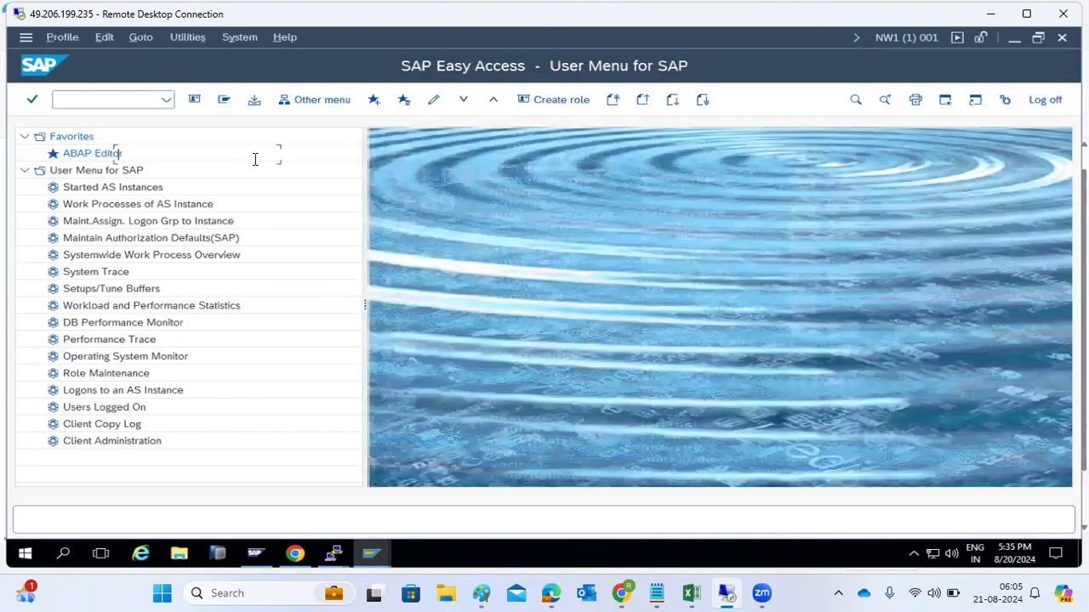
click(288, 156)
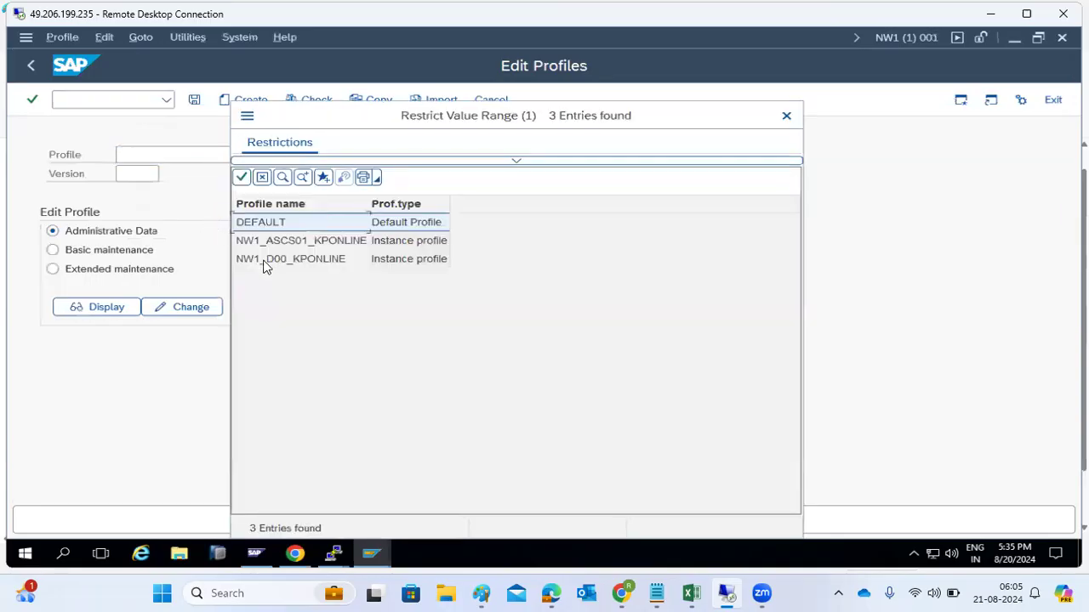
double_click(267, 260)
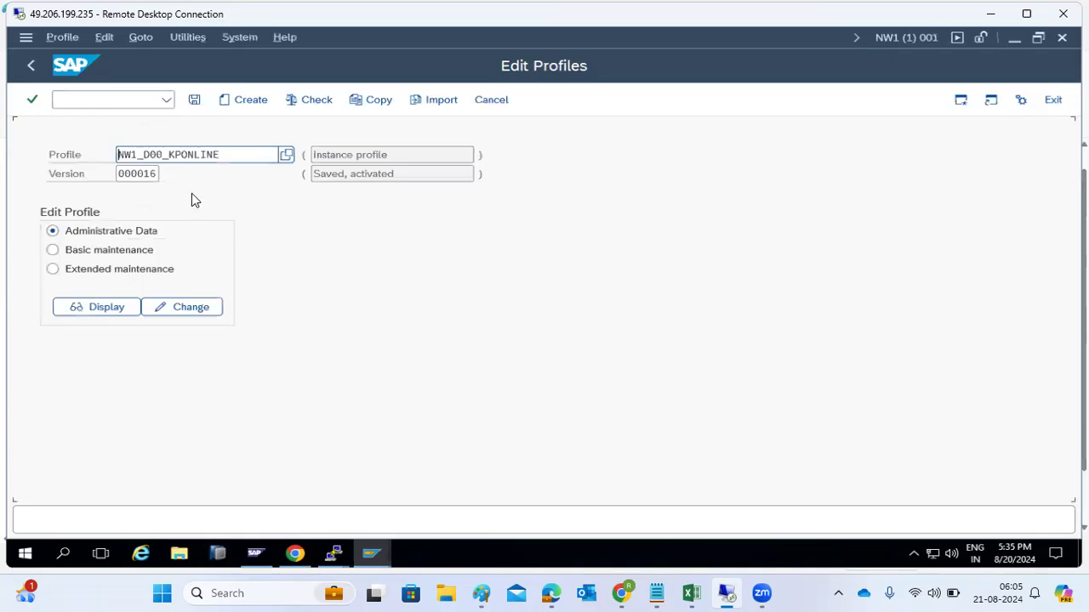
click(109, 269)
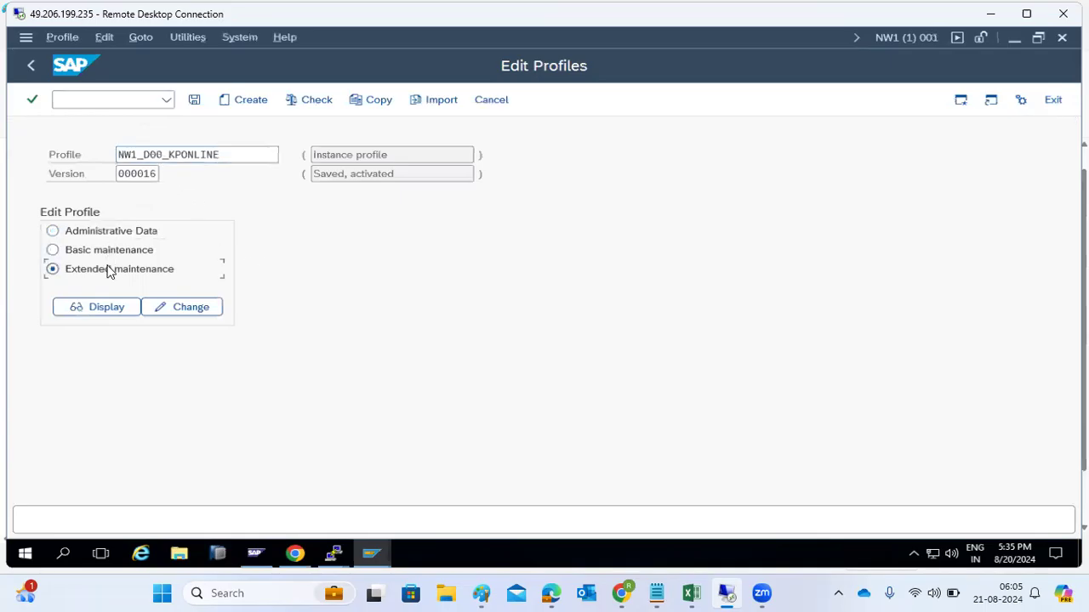
click(179, 306)
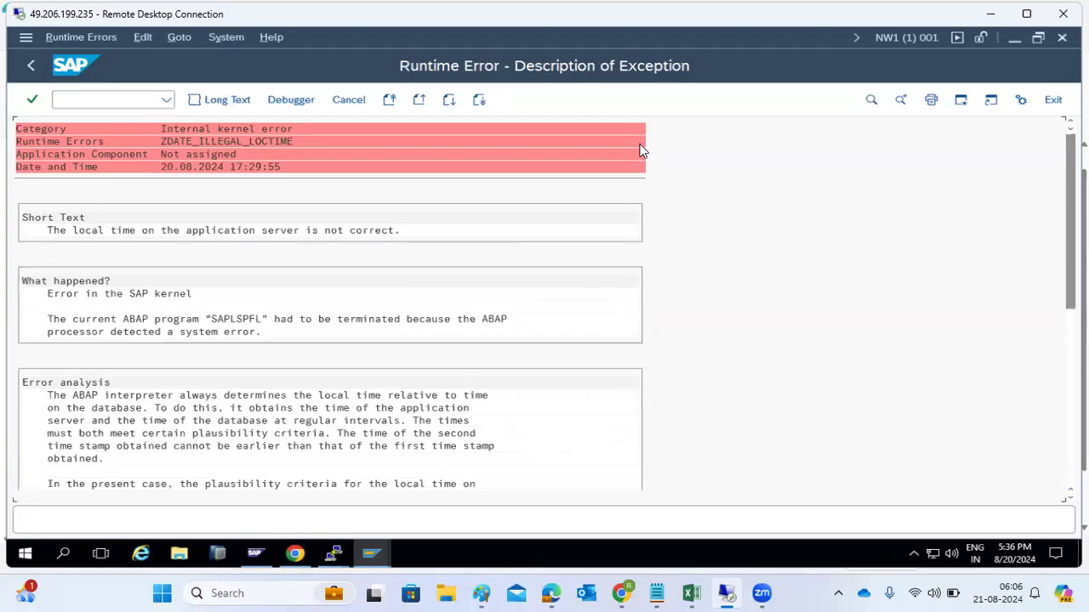
Step: Connect to kponline via mstsc, accept the certificate, then minimize the remote session
click(54, 554)
text(mstsc)
key(Return)
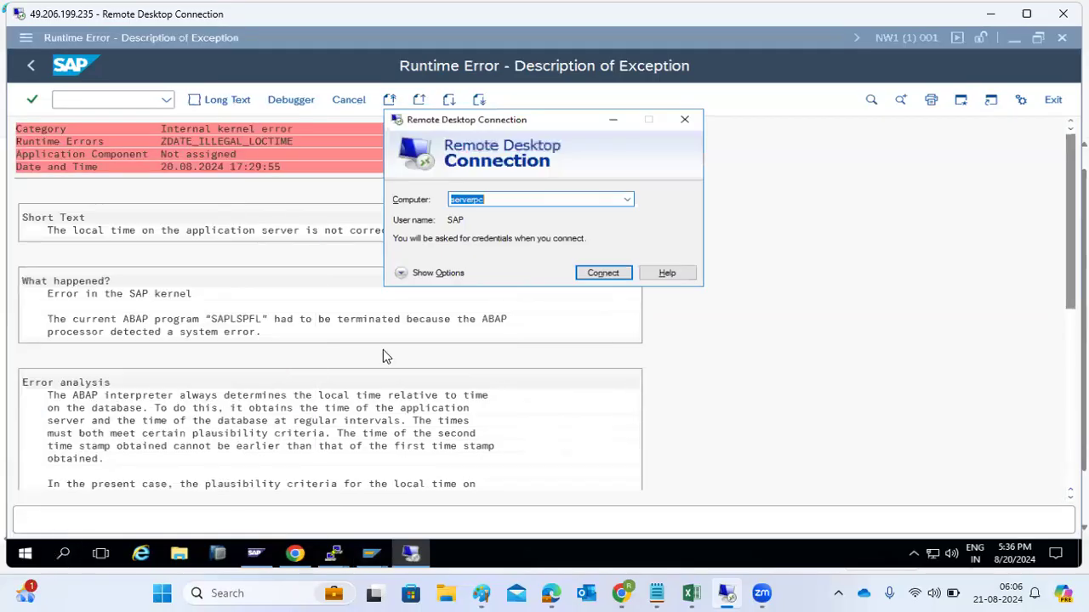
click(627, 200)
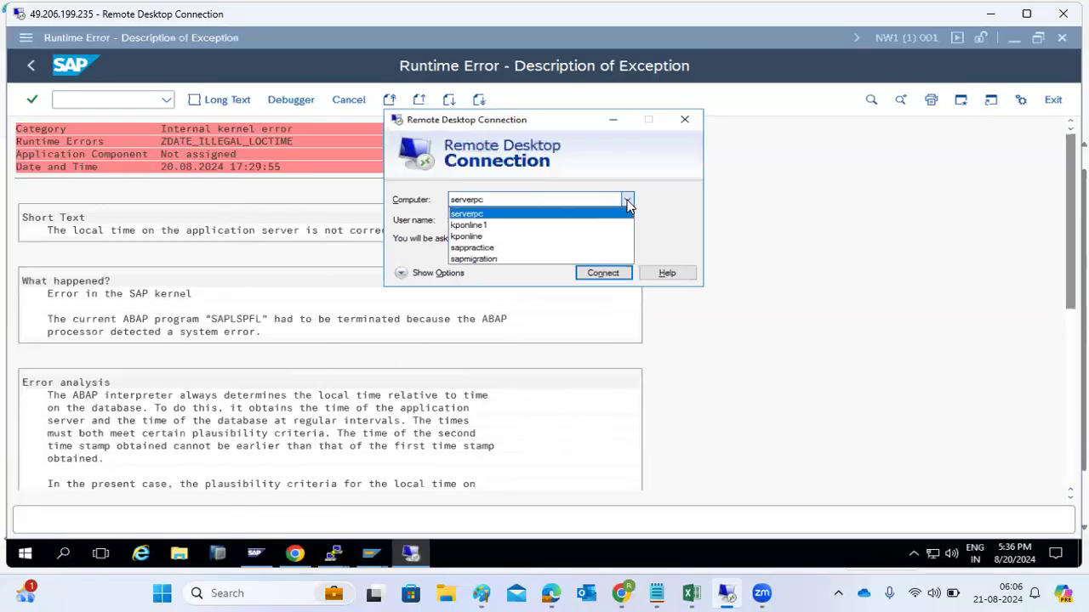
click(468, 236)
click(600, 273)
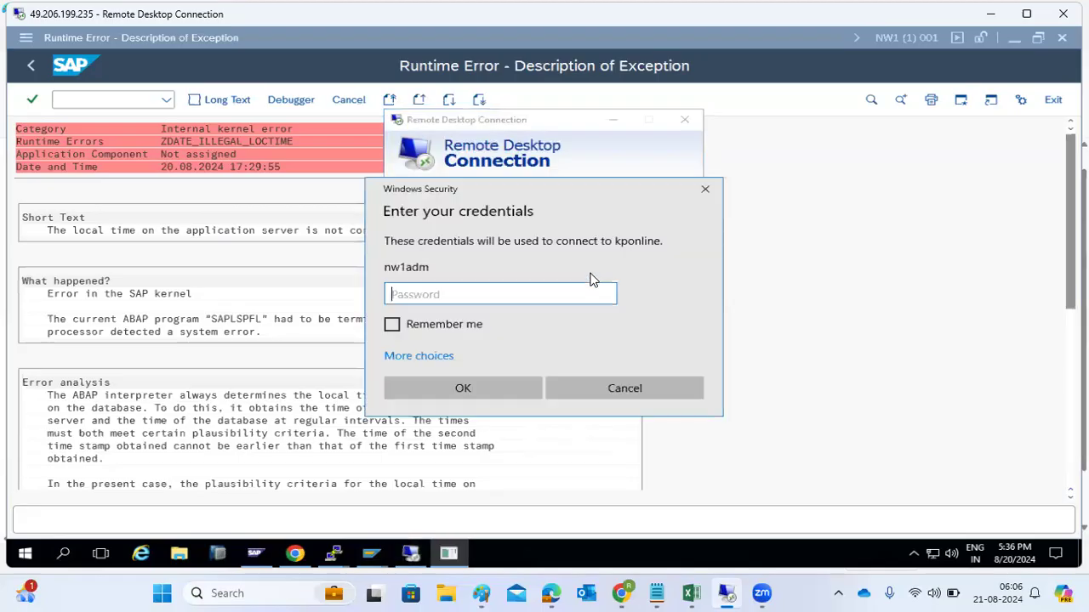
text(**********)
key(Return)
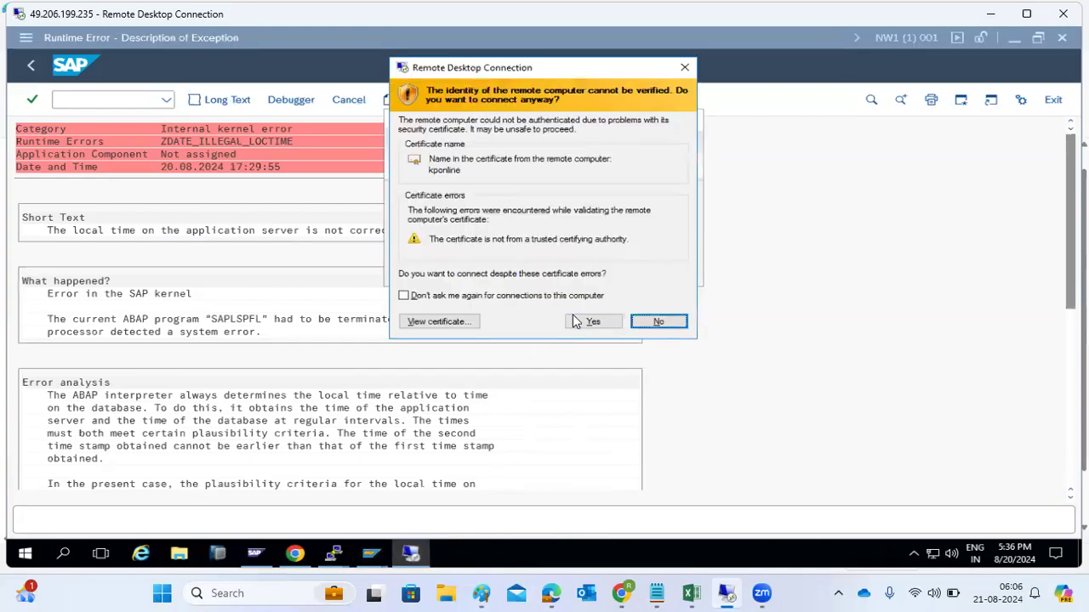
click(587, 320)
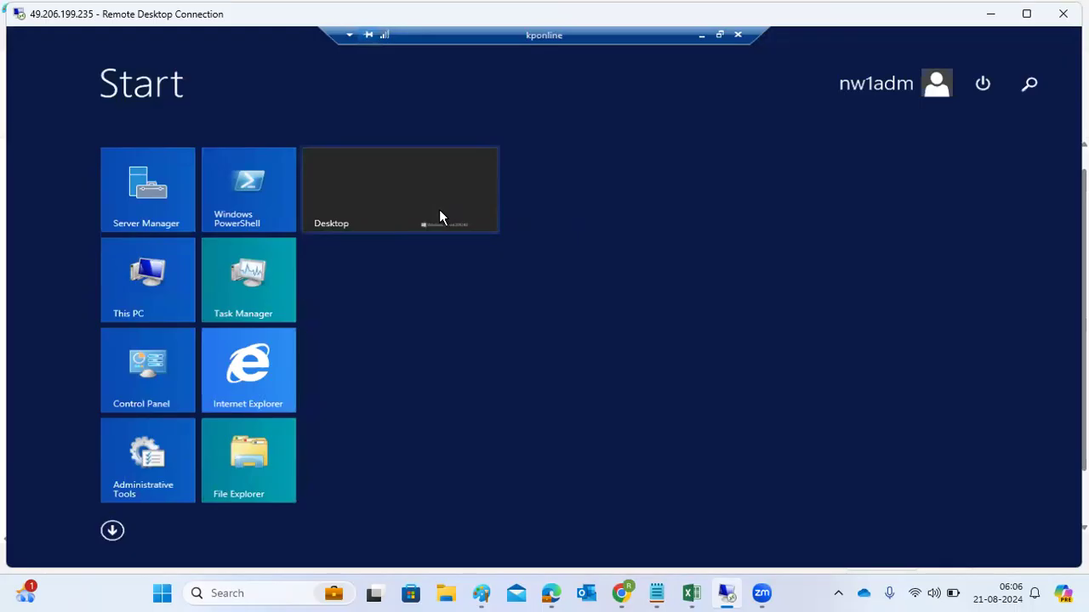
click(391, 204)
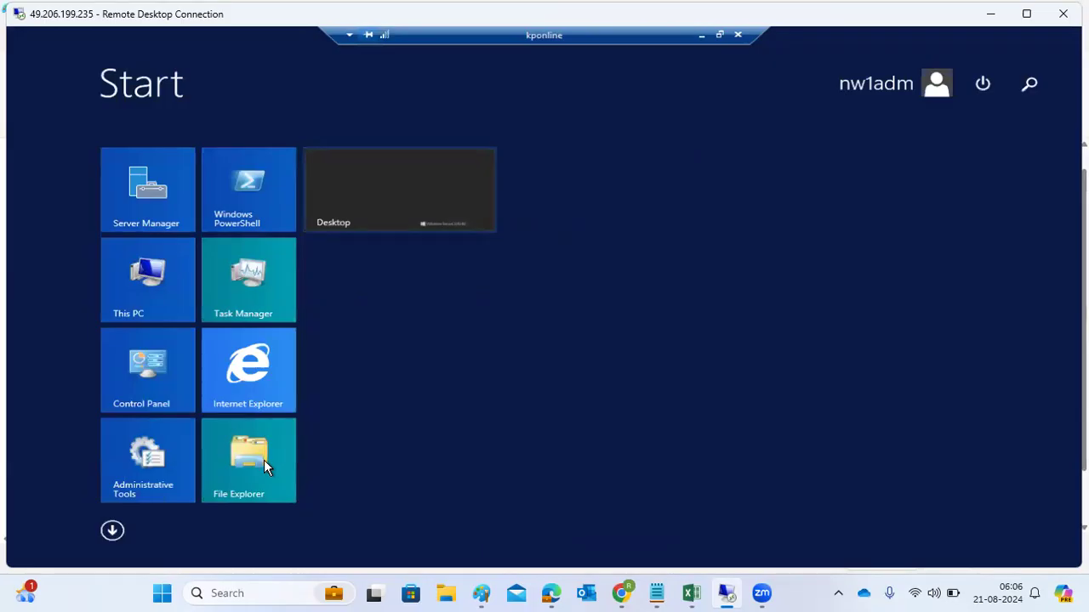
click(702, 38)
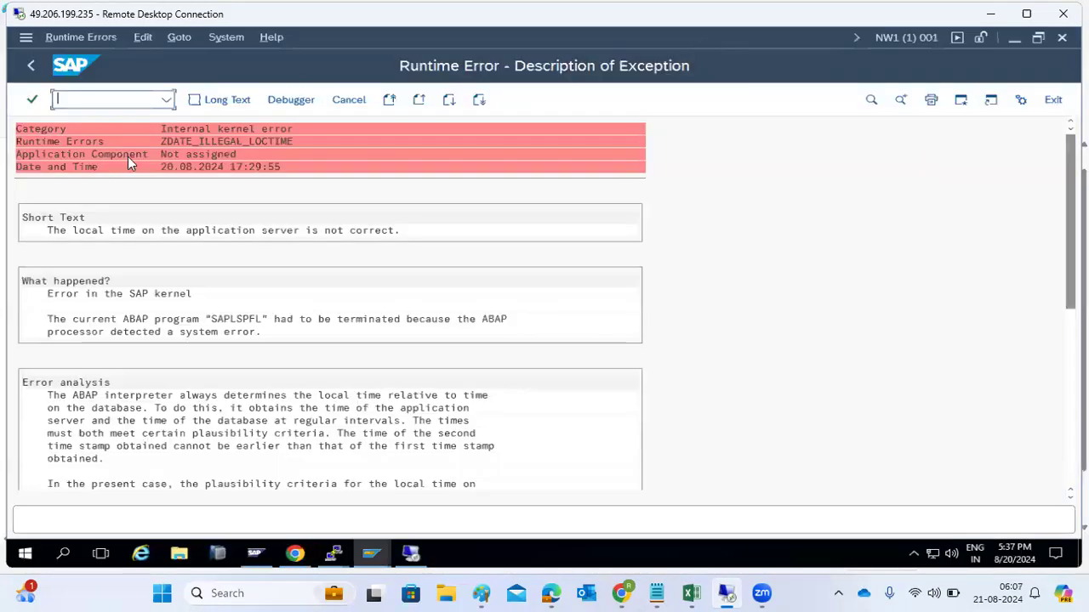
Step: Reopen NW1_D00_KPONLINE in extended maintenance and display its parameters
text(/nst22)
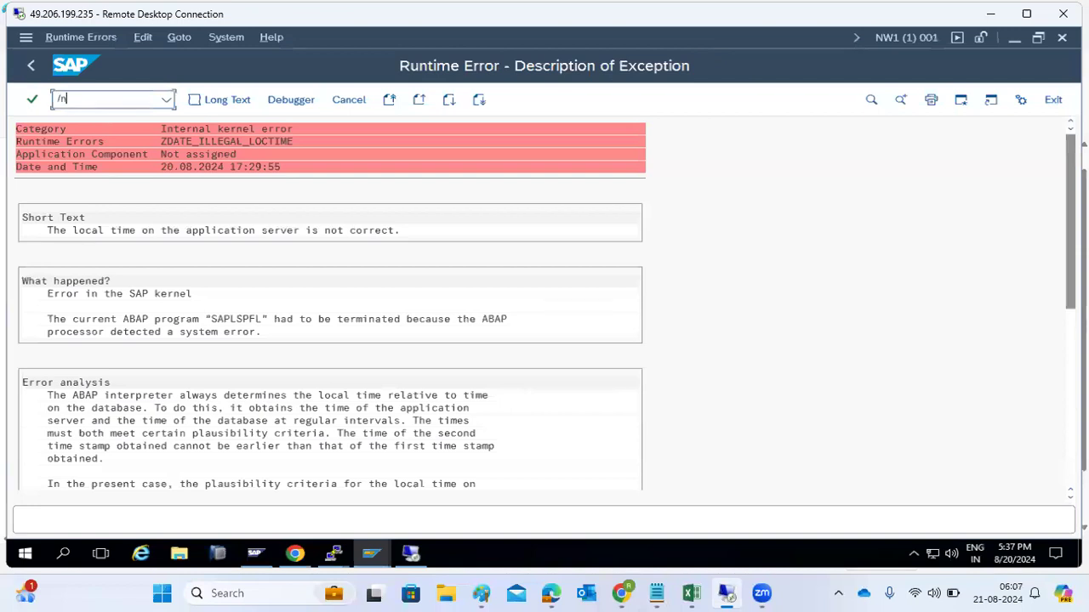
key(Return)
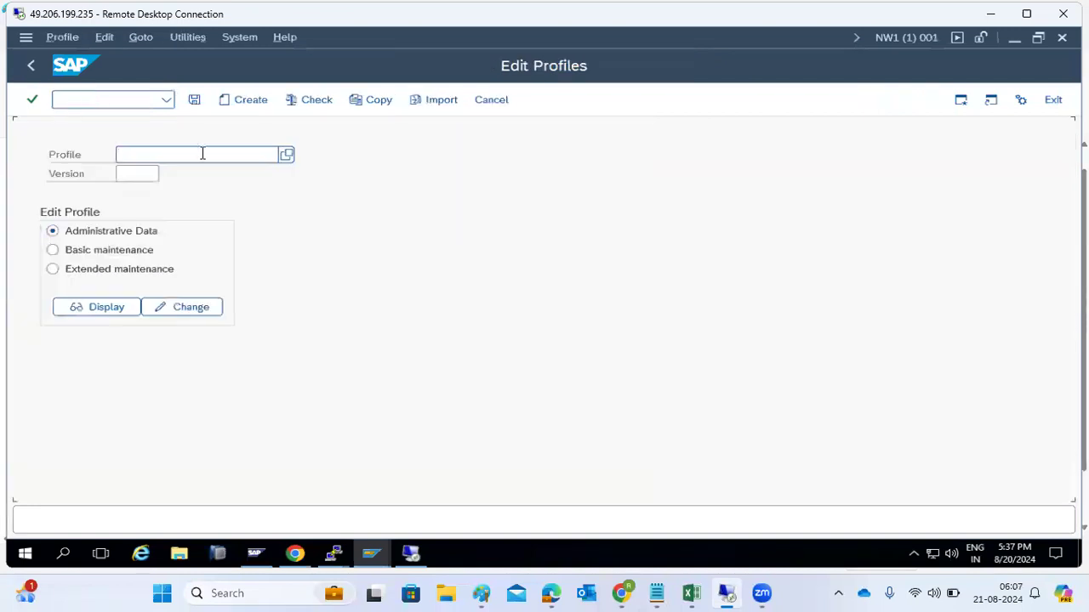
click(285, 154)
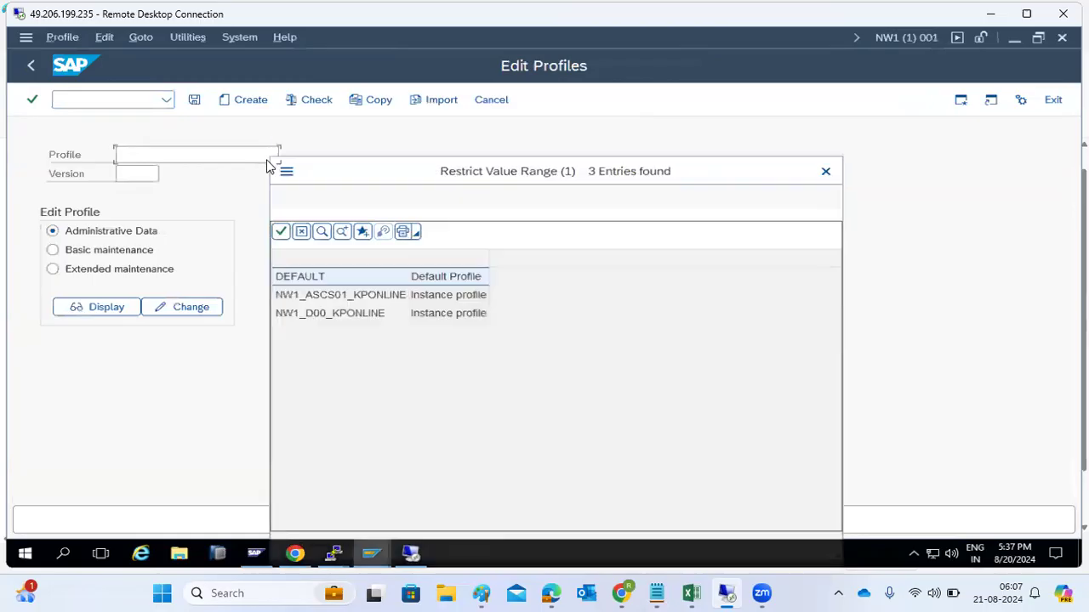
double_click(332, 261)
click(138, 270)
click(124, 309)
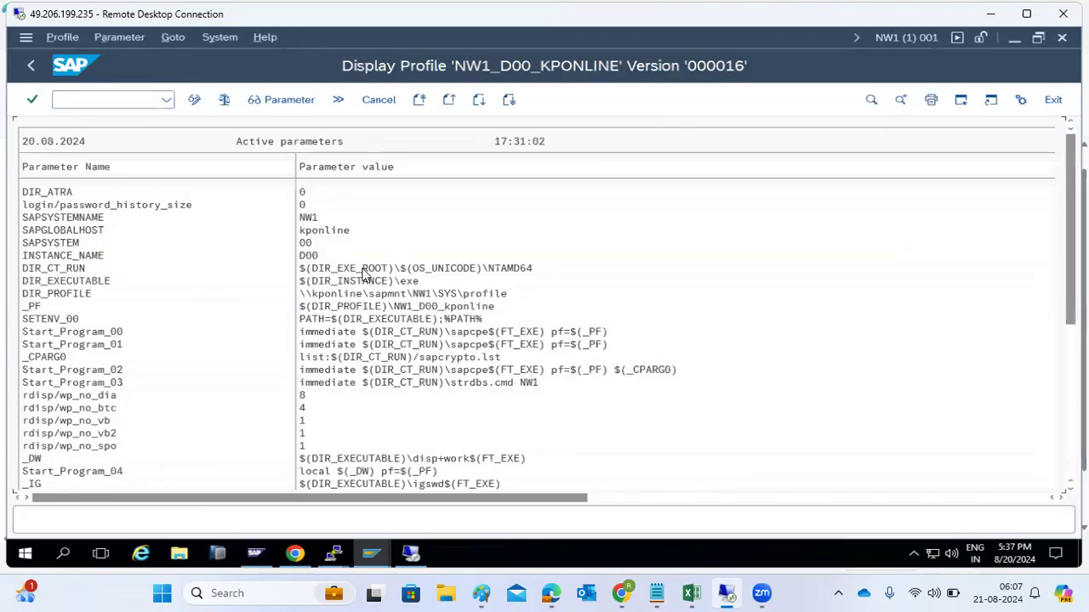
Step: Change rdisp/wp_no_dia from 8 to 4, apply it, and start a new parameter
click(308, 395)
click(194, 100)
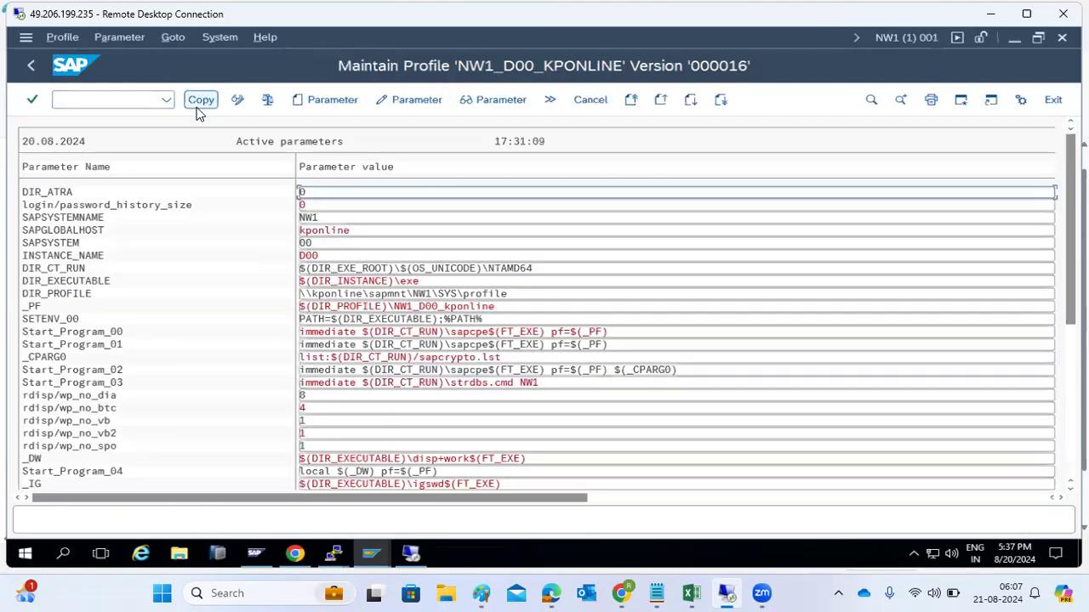
click(322, 395)
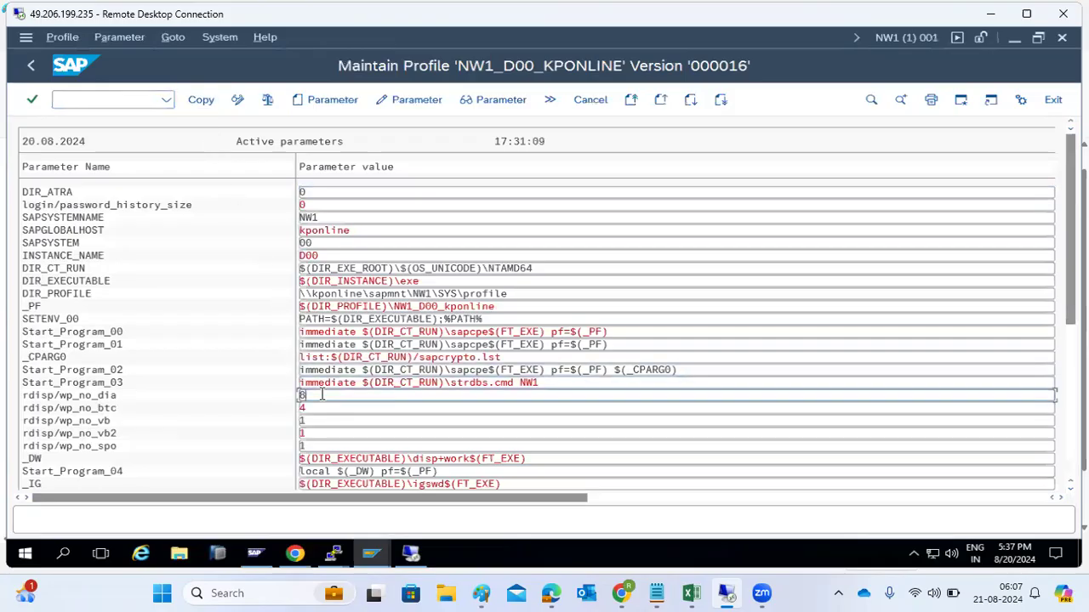
key(BackSpace)
text(4)
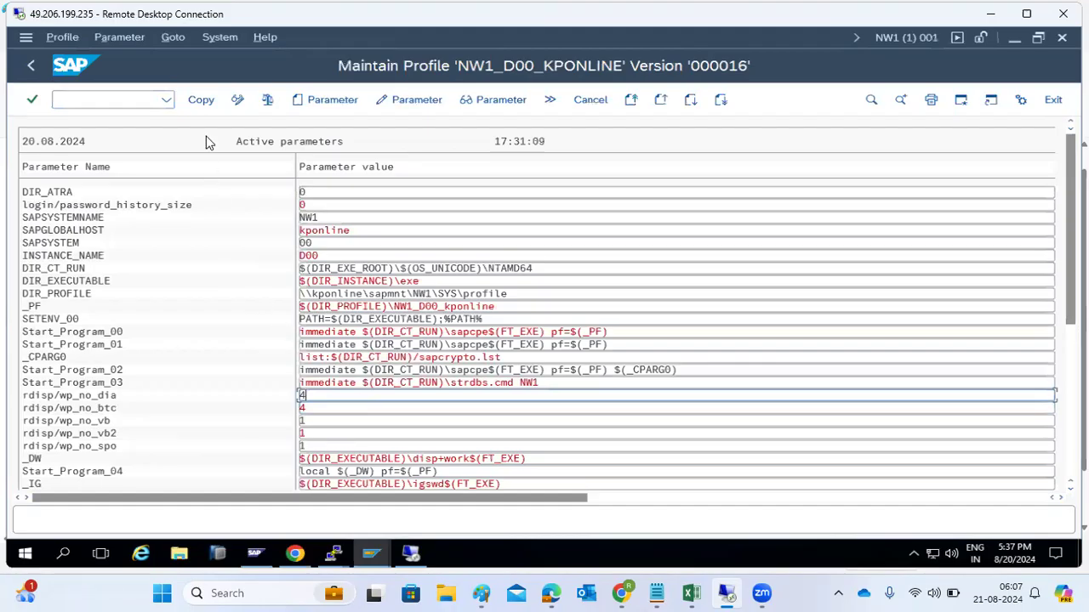
click(202, 104)
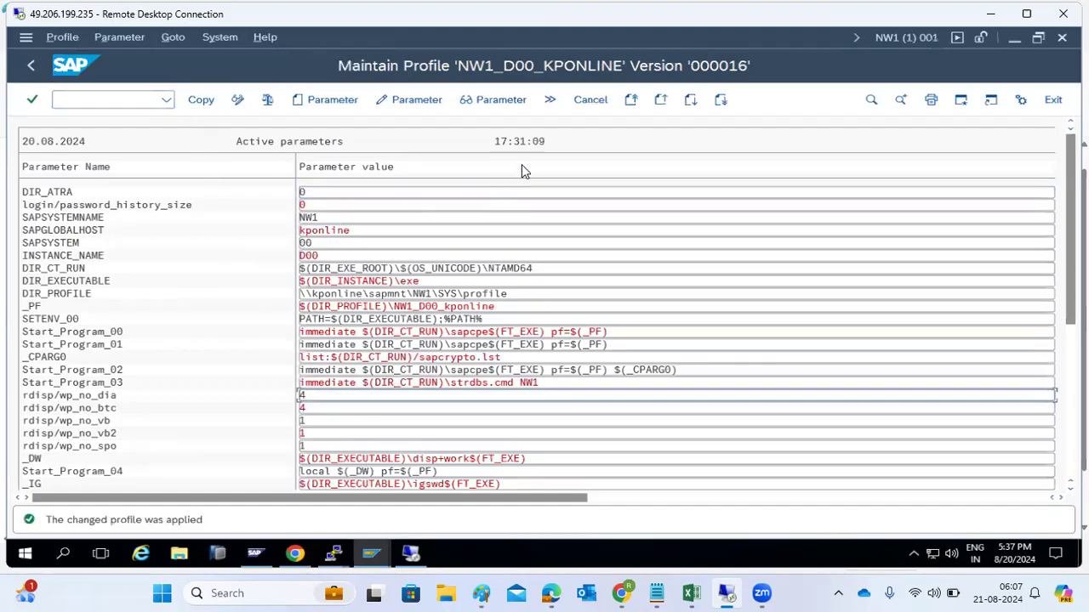
click(332, 101)
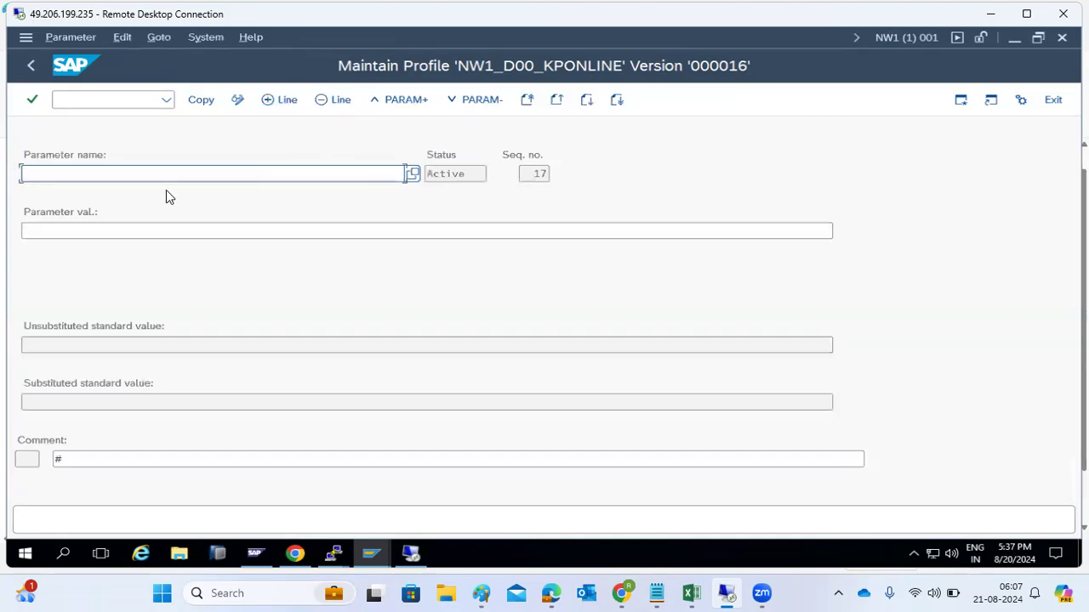
Step: Open the Parameter Name value help with 2063 entries and show its search criteria
click(414, 177)
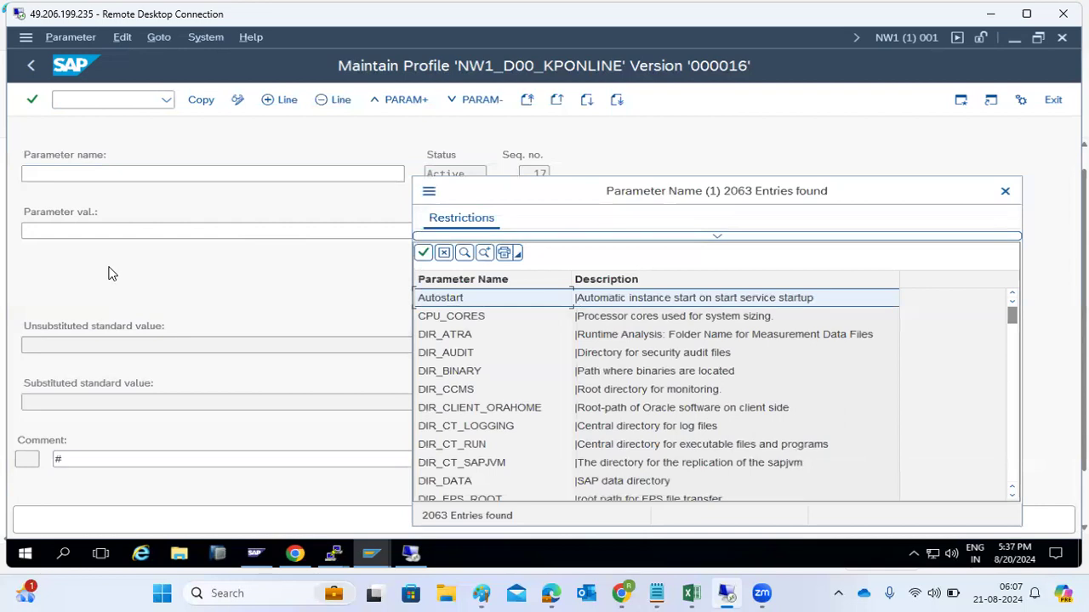
click(1005, 191)
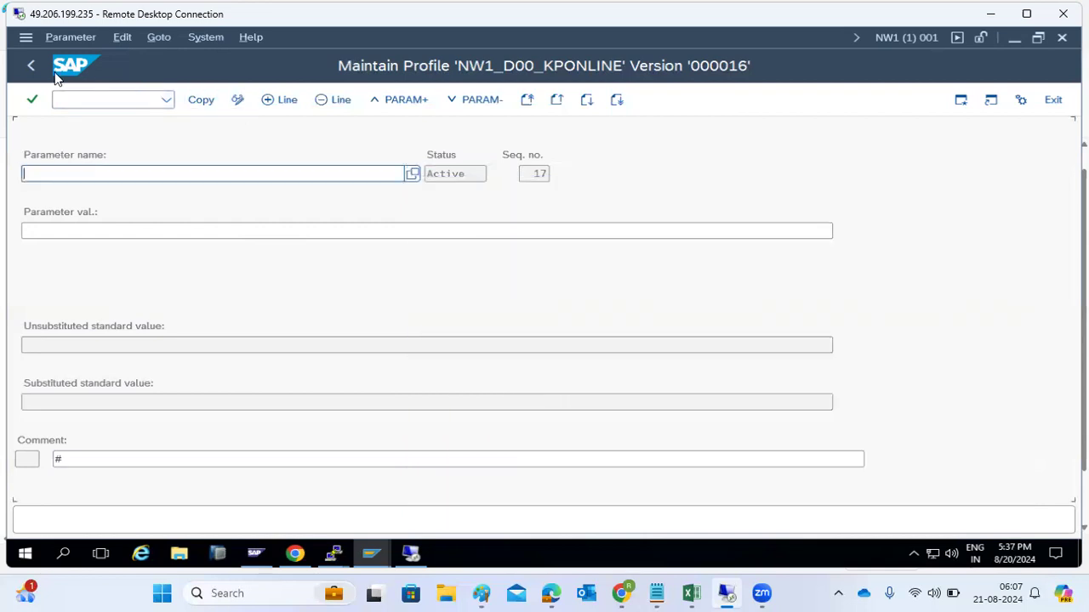
click(410, 174)
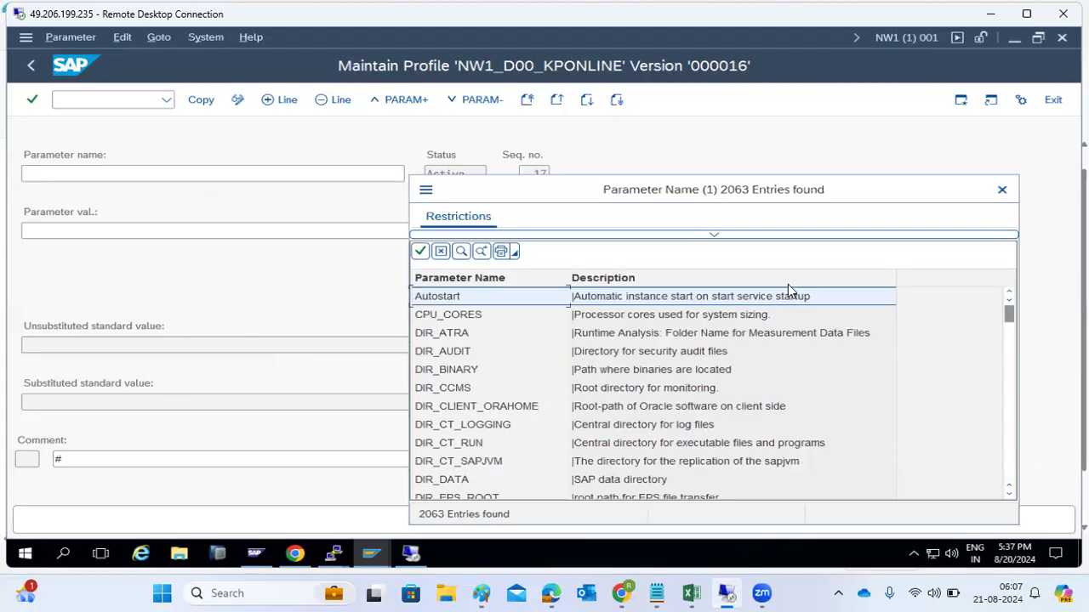
click(722, 235)
Step: Search parameter names for login* and pick login/failed_user_auto_unlock
drag(724, 197, 695, 98)
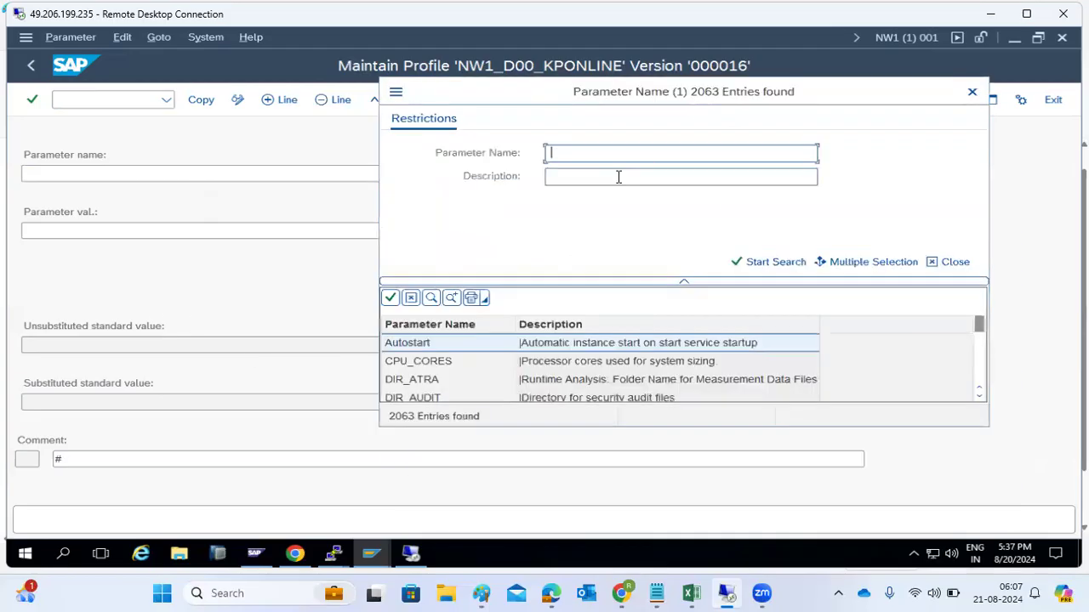
text(login)
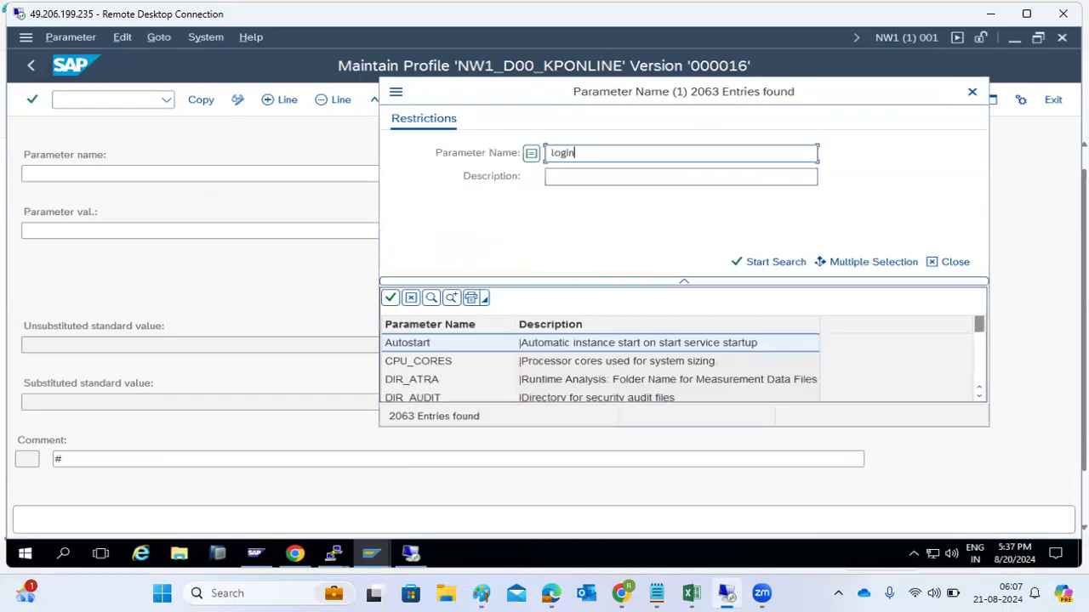
text(*)
key(Return)
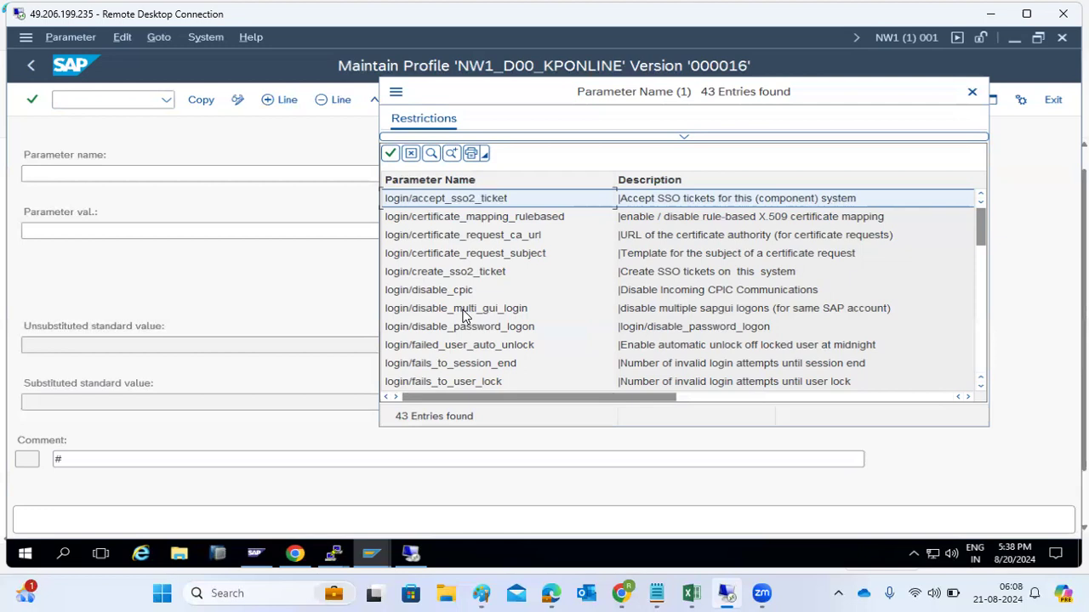
click(463, 346)
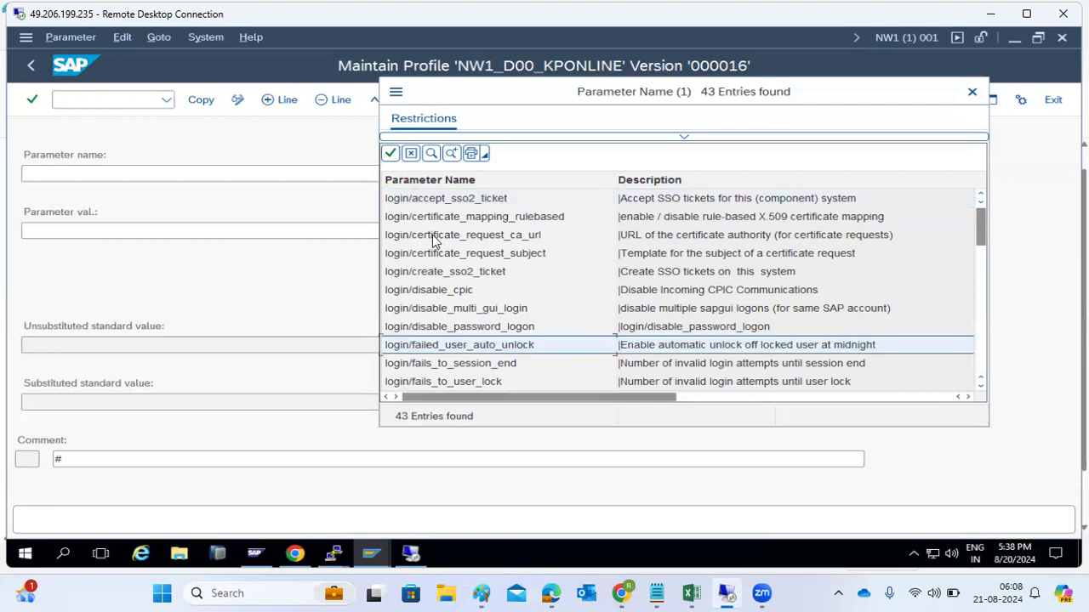
click(466, 309)
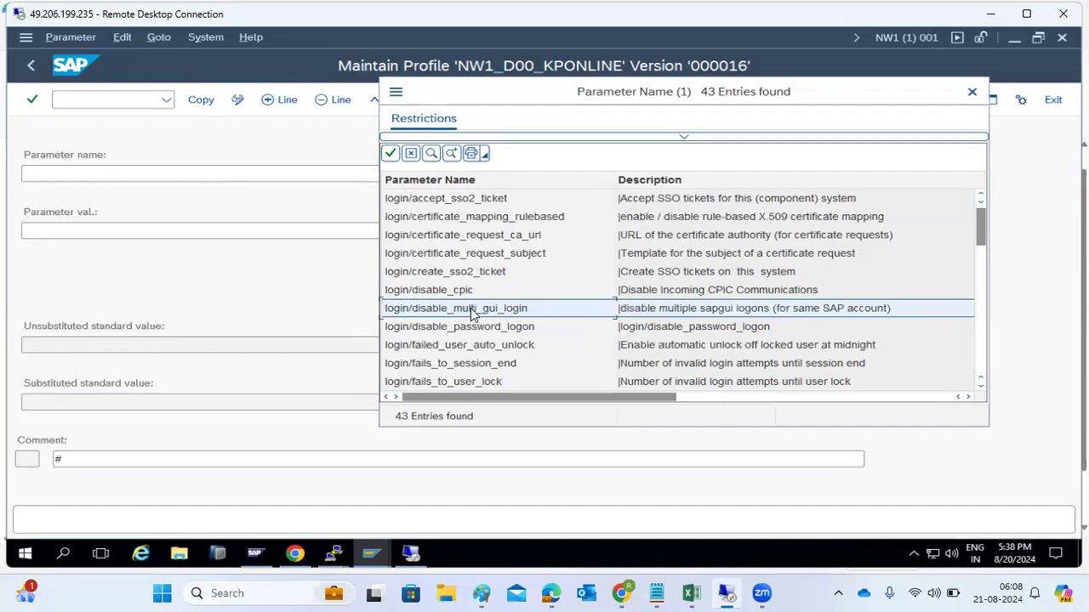
scroll(472, 313, down, 1)
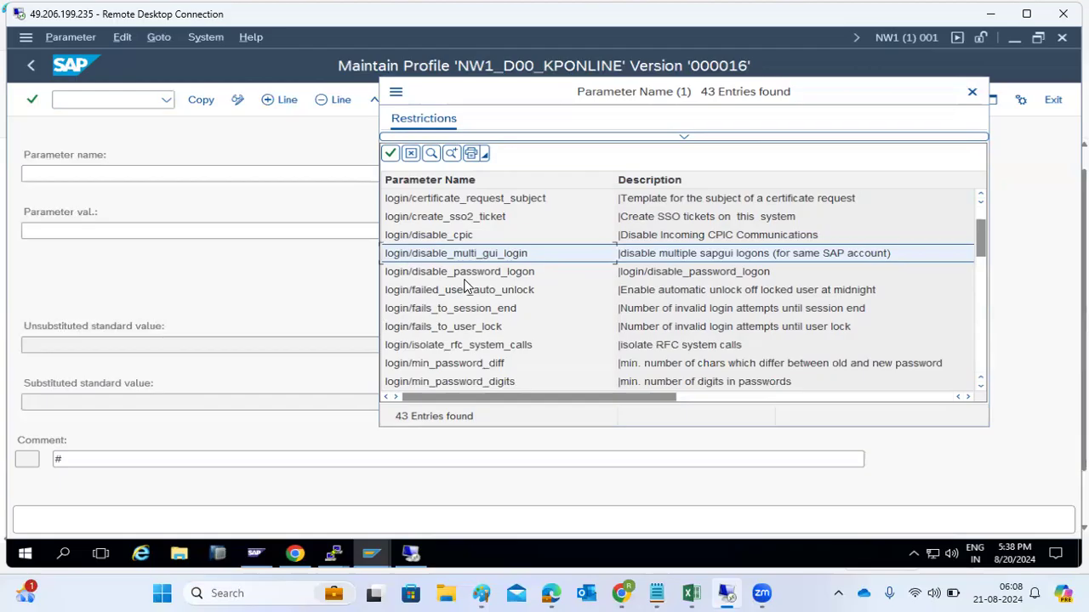
click(474, 294)
double_click(474, 295)
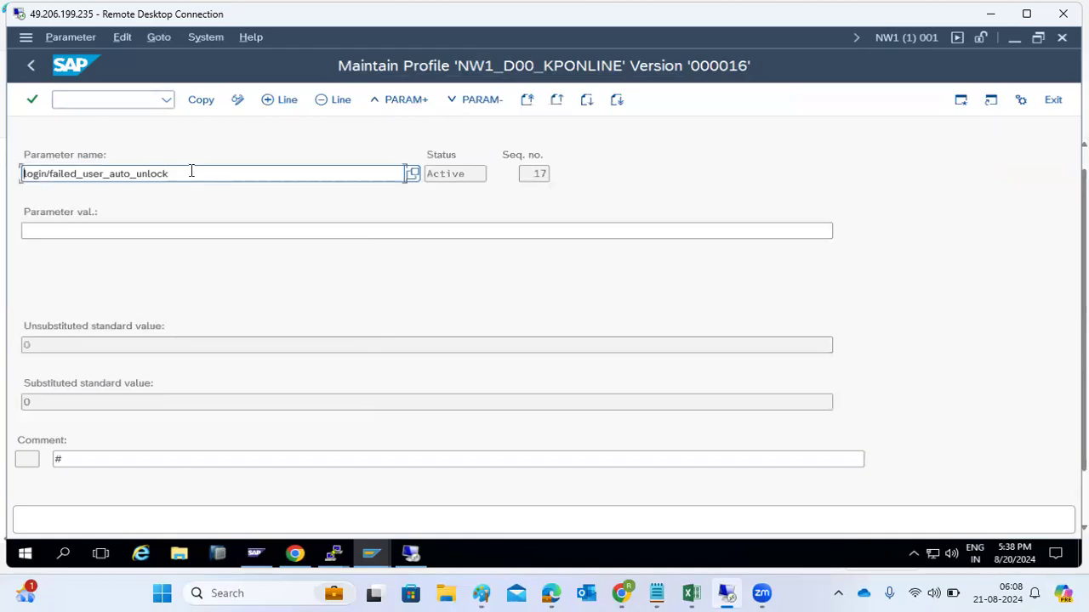
Step: Clear that parameter name and search the name list again with 'logi *'
click(408, 174)
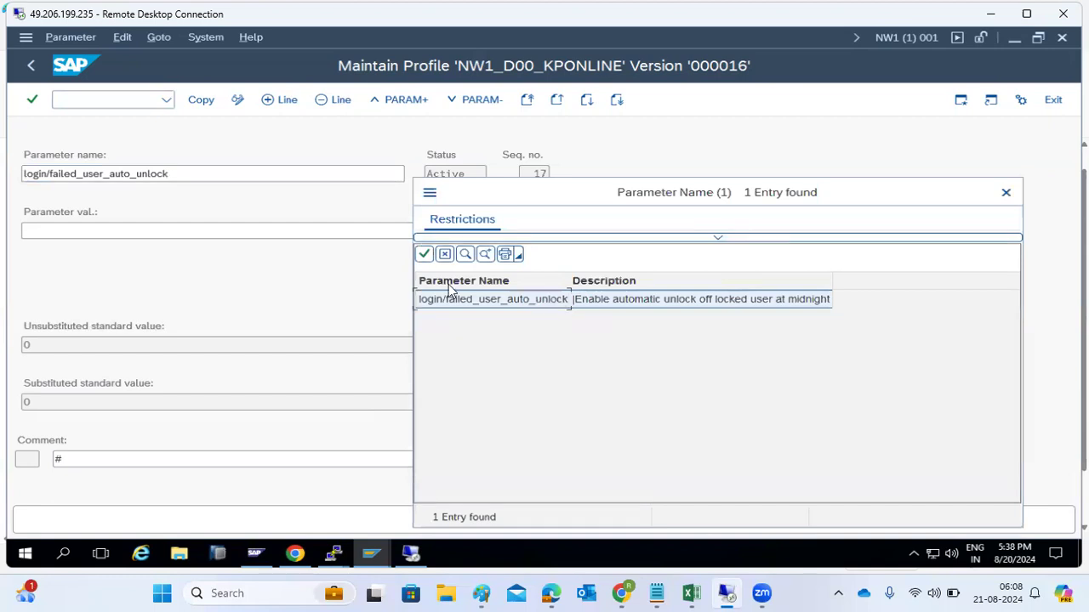
click(443, 256)
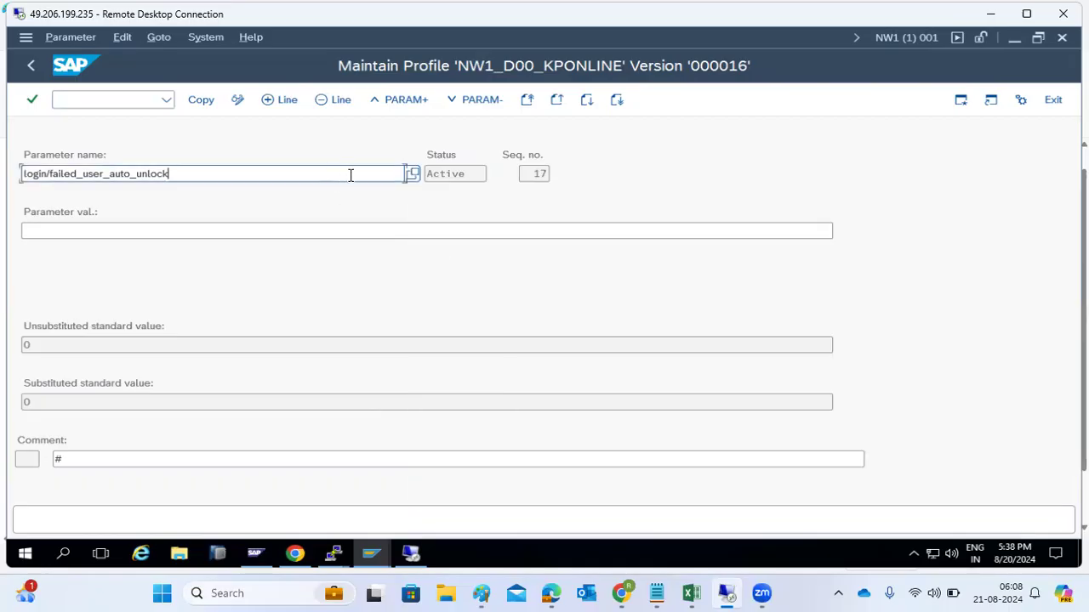
key(ctrl+a)
key(Delete)
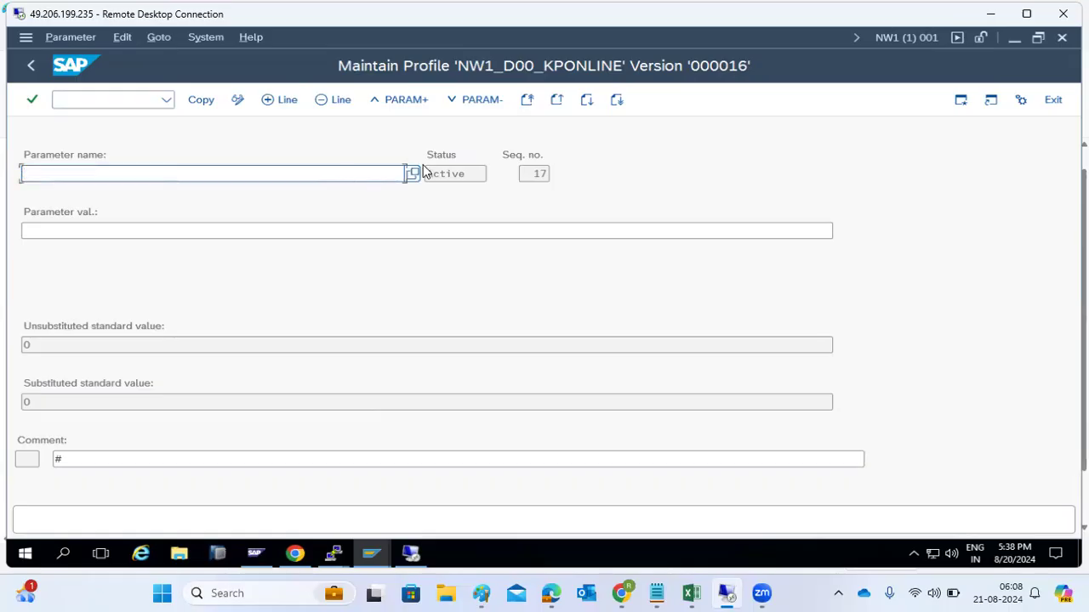
click(413, 174)
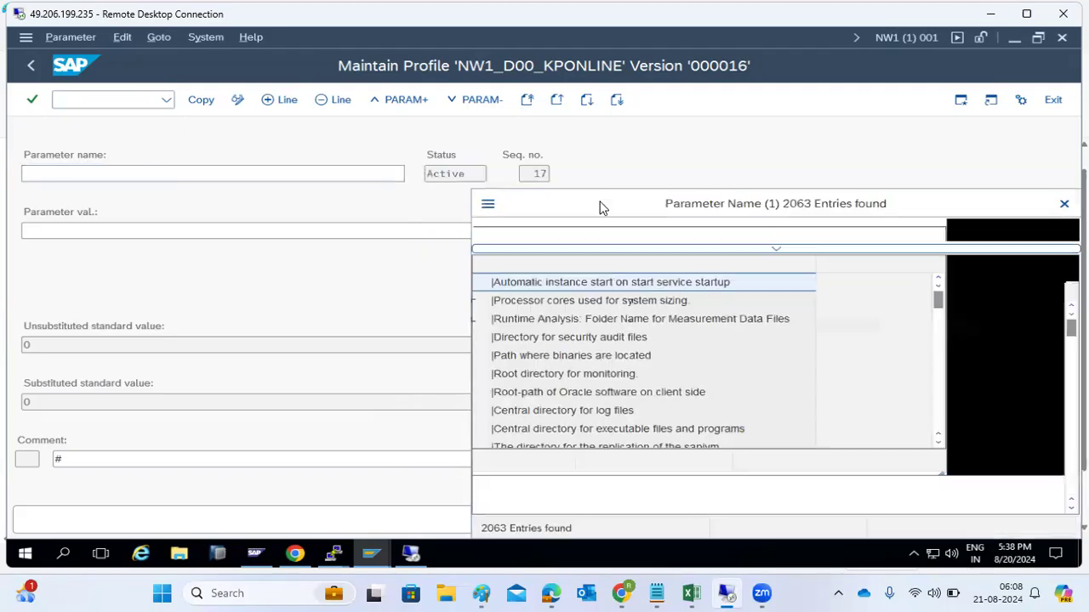
click(778, 251)
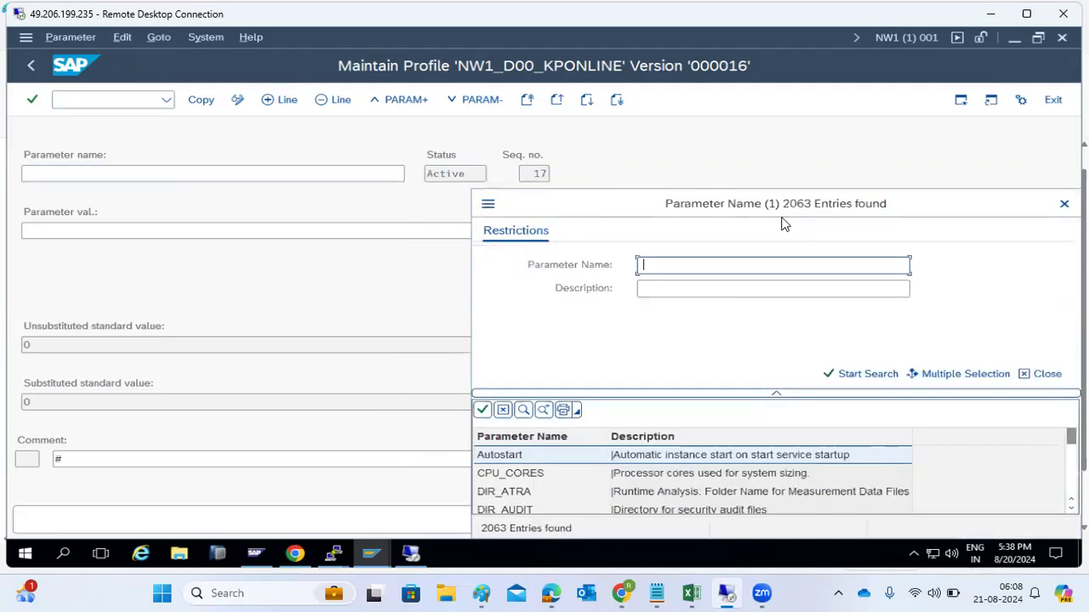
text(logi *)
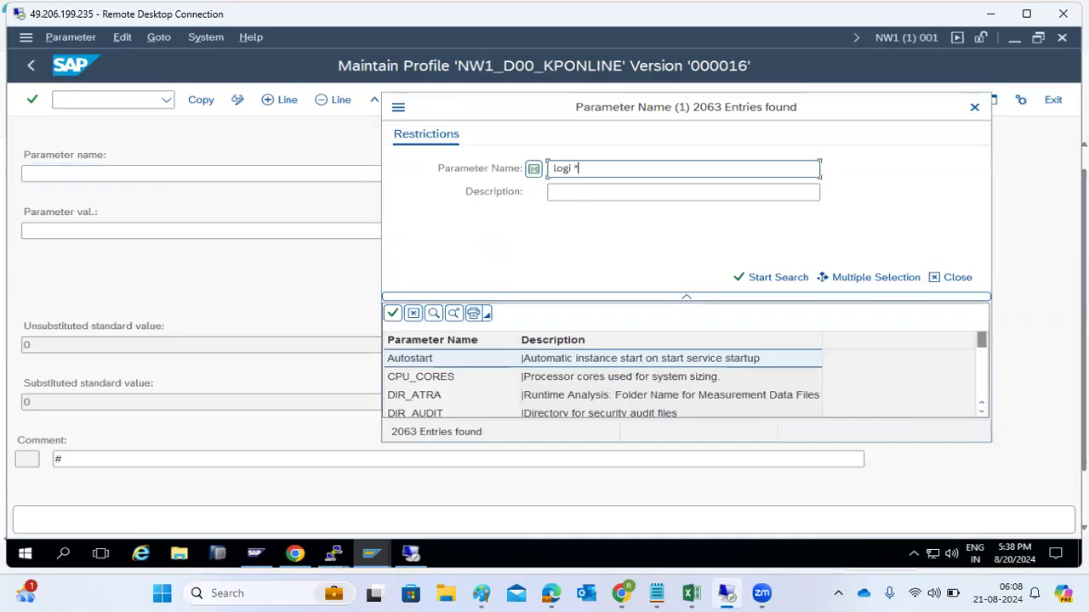
key(Return)
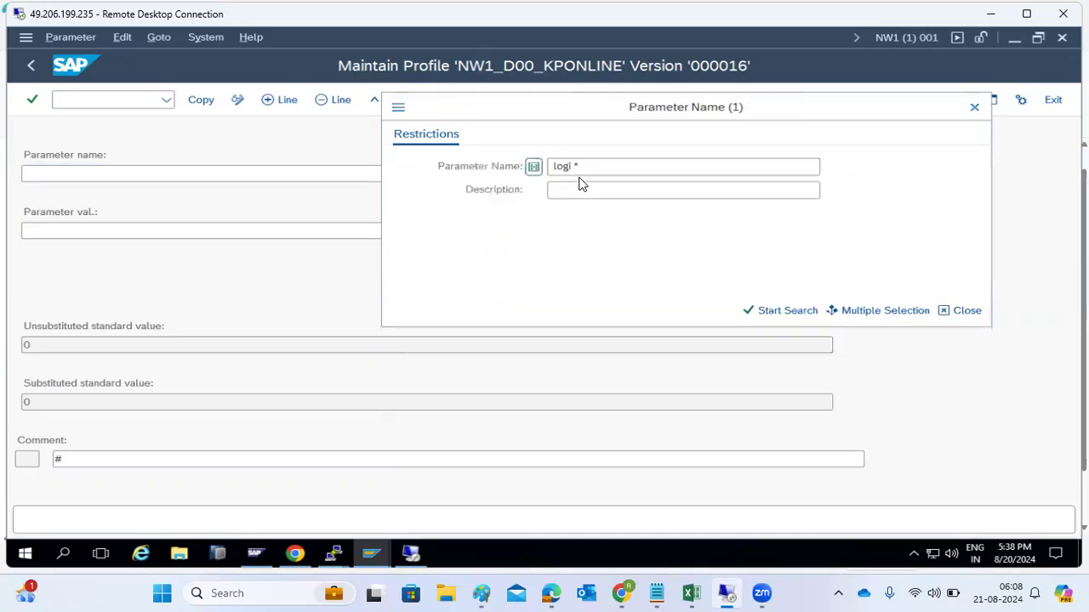
Step: Refine the search to 'logi' and choose login/multi_login_users from the results
text(logi)
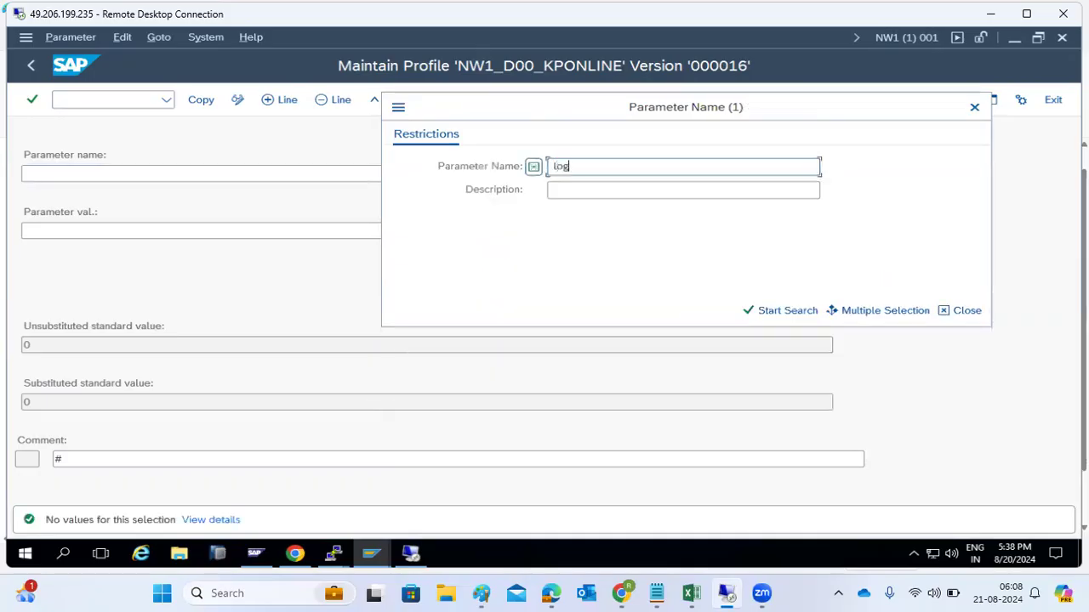
click(579, 164)
key(Return)
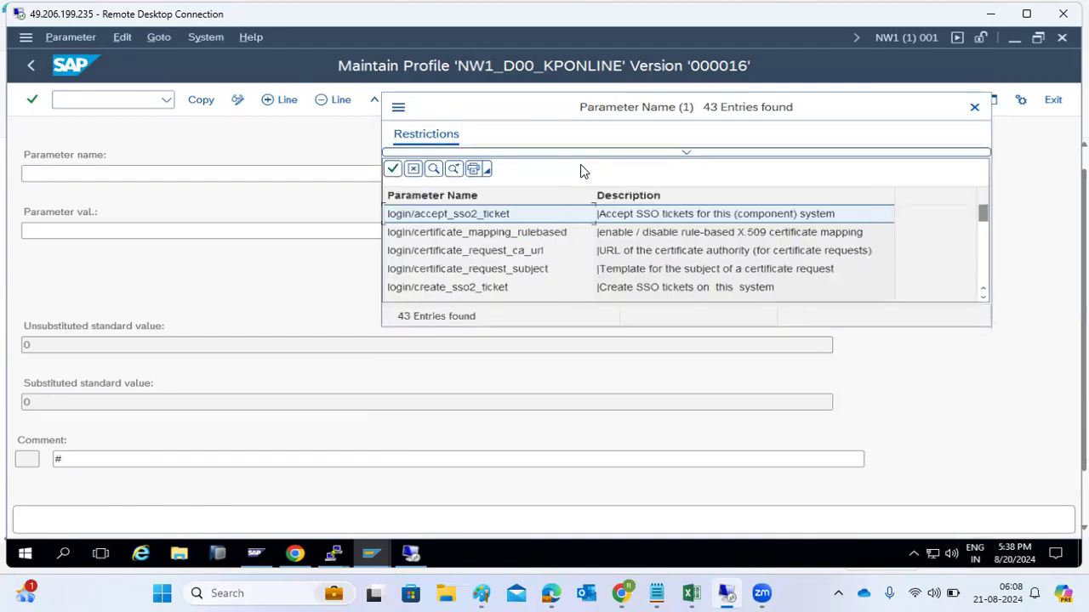
scroll(558, 230, down, 1)
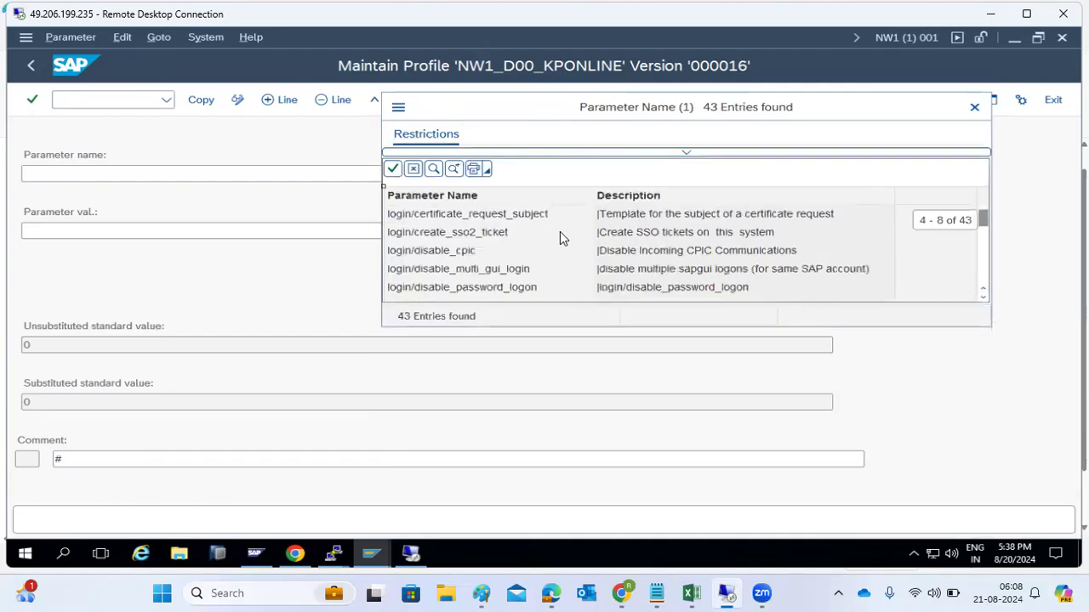
scroll(558, 235, down, 1)
scroll(493, 257, down, 1)
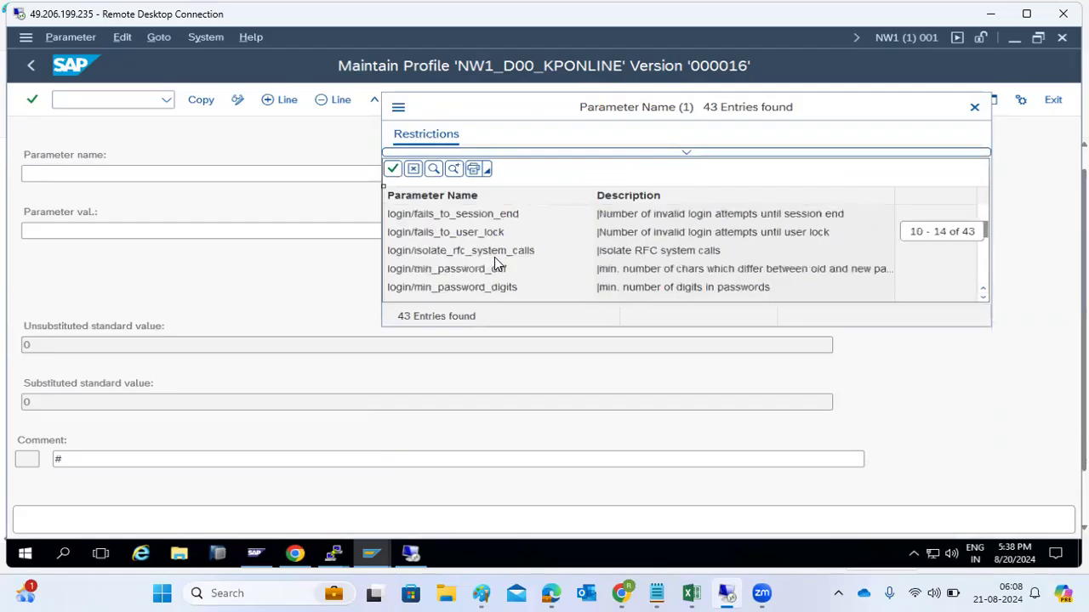
scroll(495, 267, down, 2)
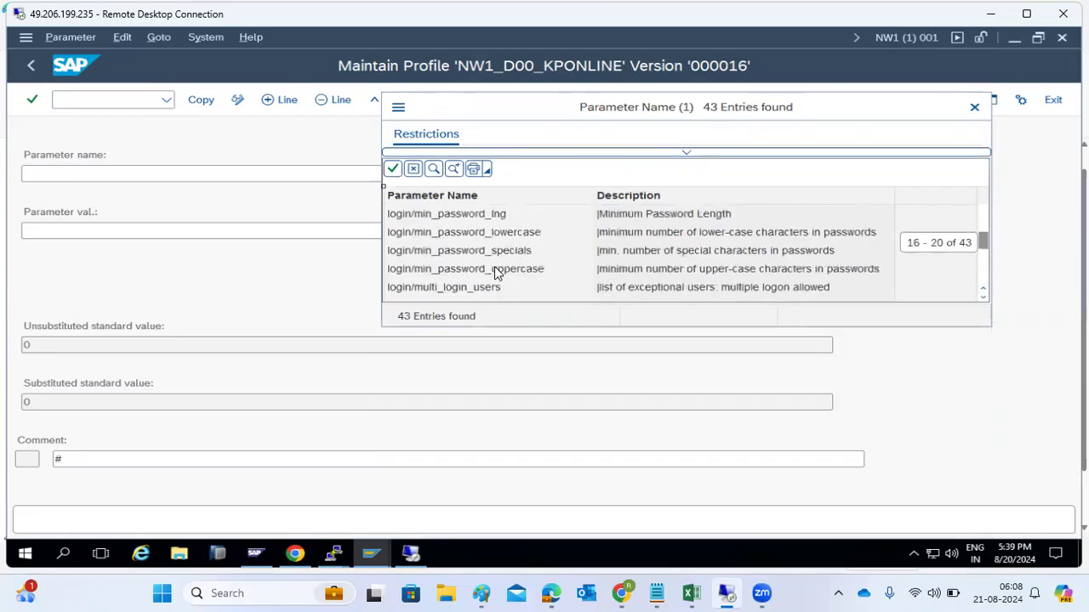
scroll(494, 269, down, 1)
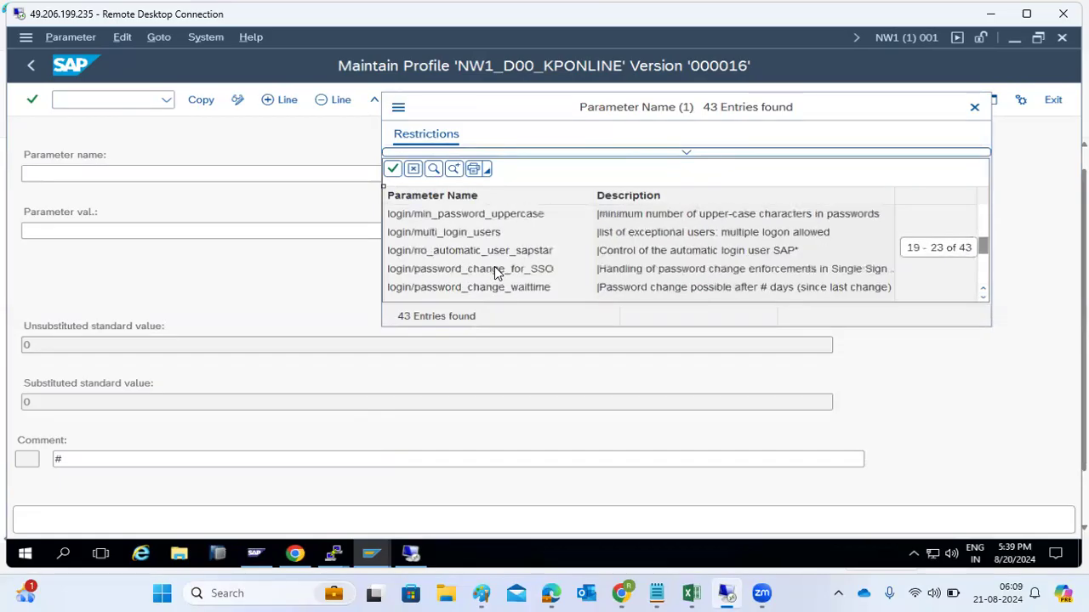
double_click(443, 235)
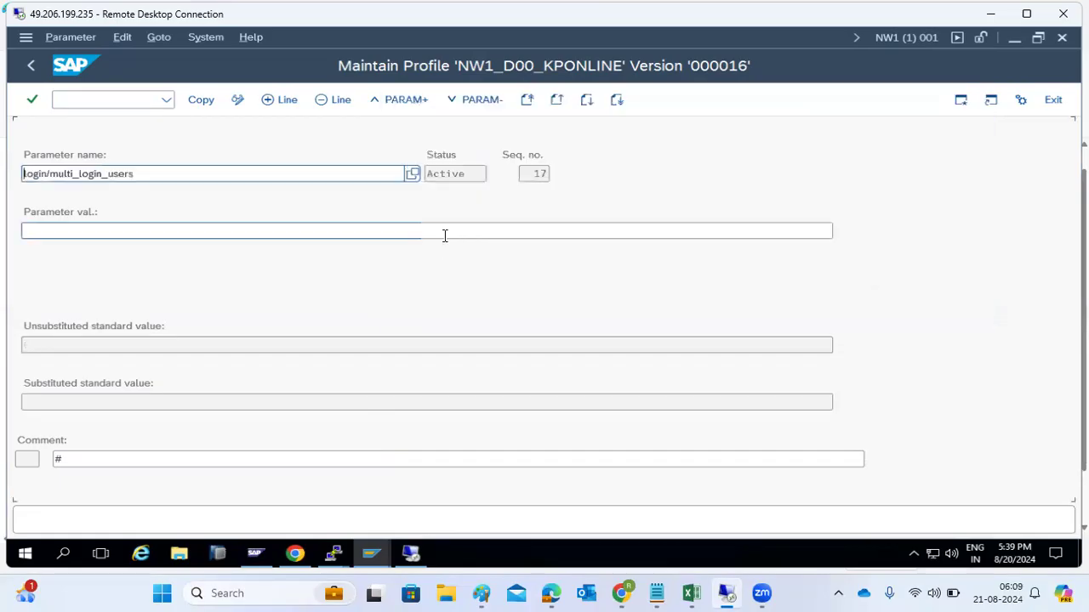
Step: Give login/multi_login_users the value basis and copy it into the profile
click(171, 226)
text(basis)
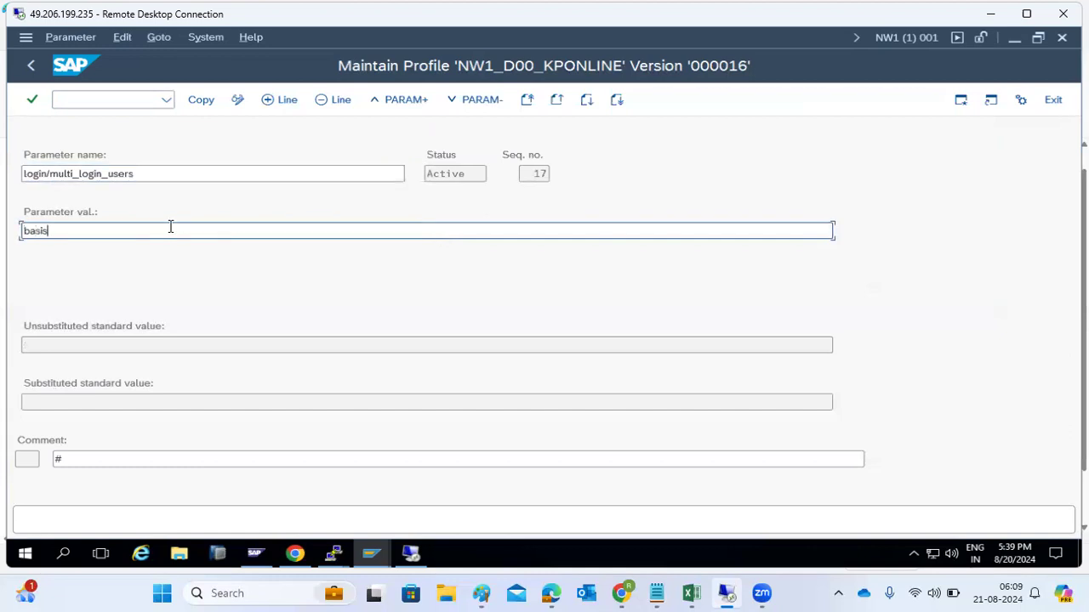
click(193, 100)
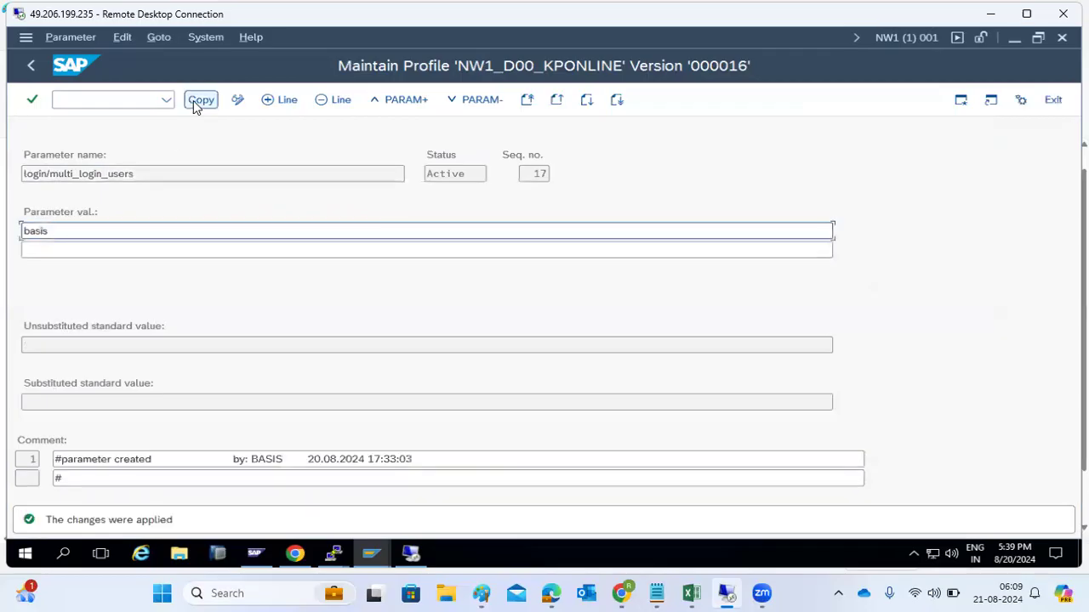
Step: Apply the changed parameters of NW1_D00_KPONLINE and save the profile
click(31, 64)
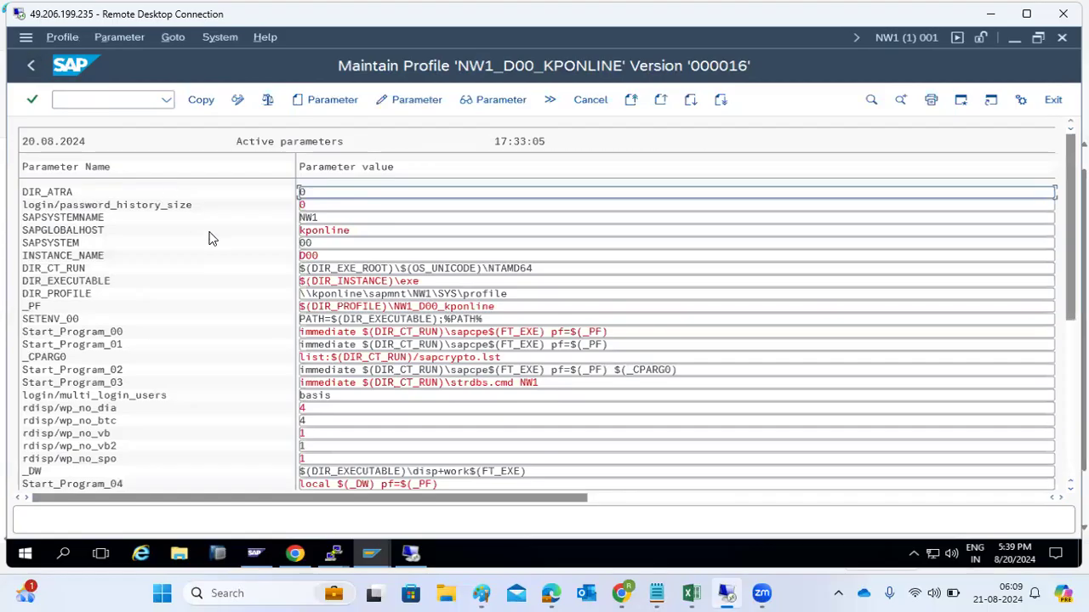
click(199, 99)
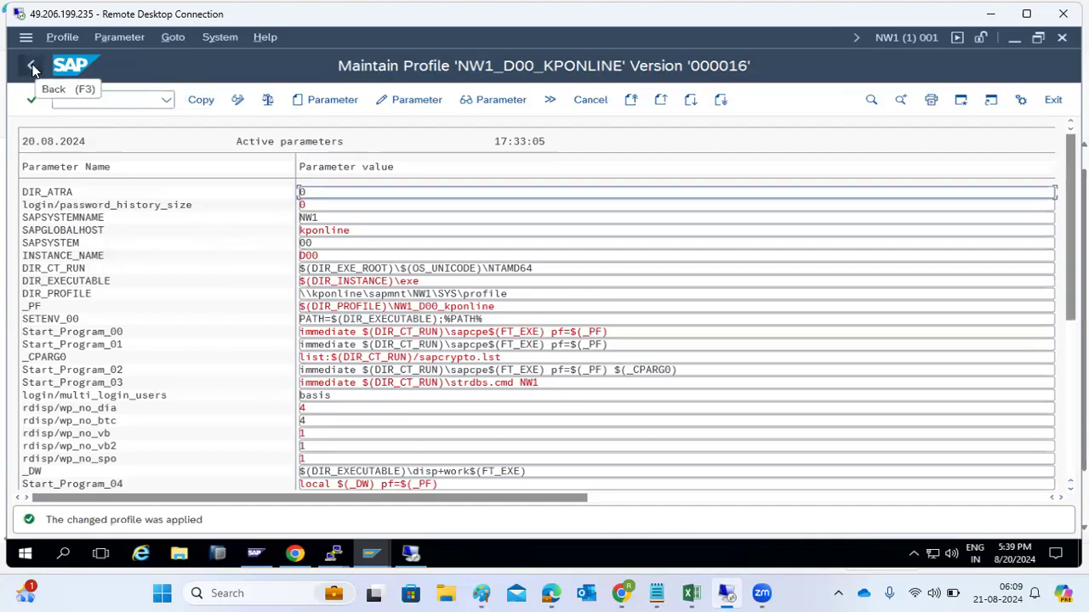
click(32, 67)
click(195, 100)
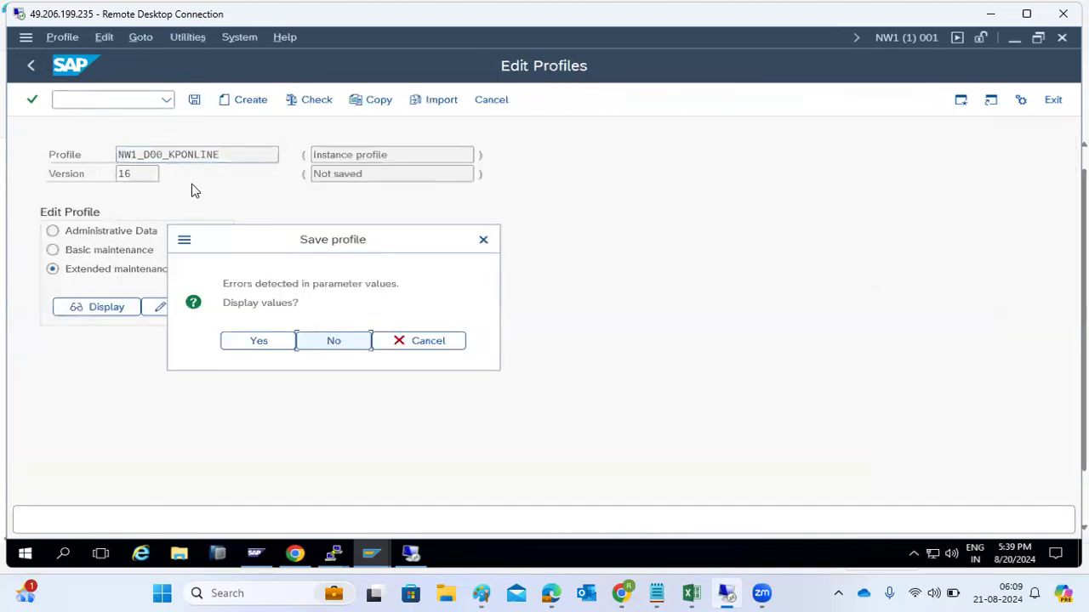
Step: Activate NW1_D00_KPONLINE version 17, dismiss the notes, skip the consistency check, return to Easy Access
click(255, 340)
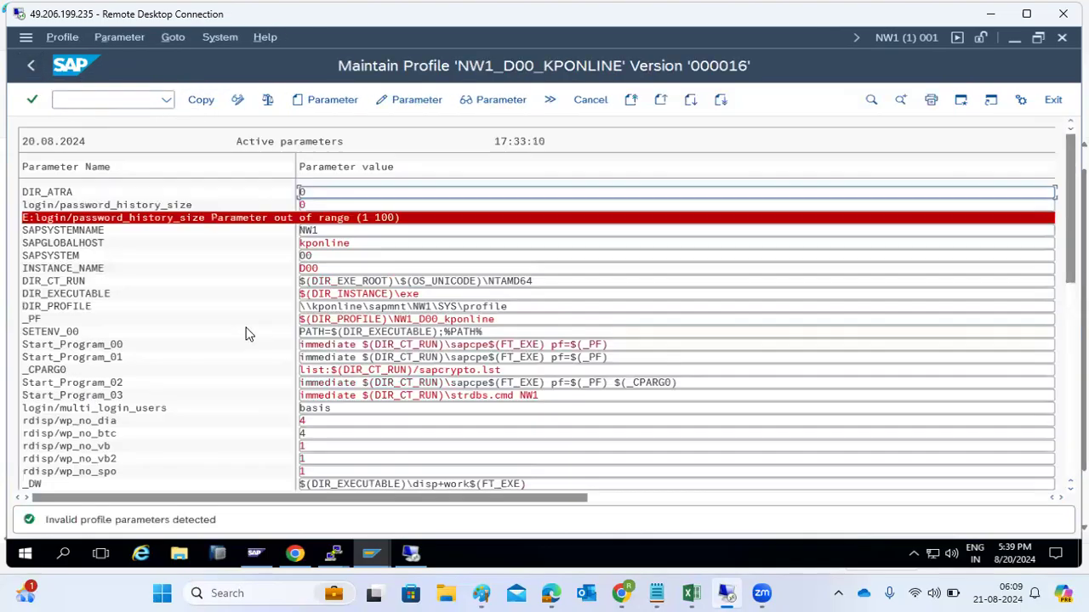
click(30, 65)
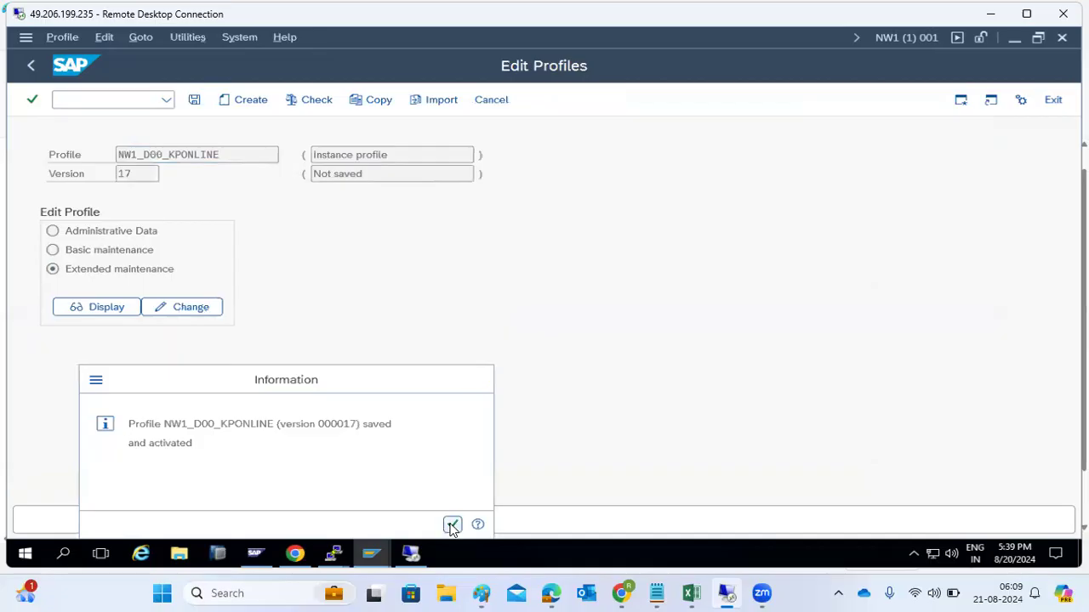
click(452, 524)
click(432, 281)
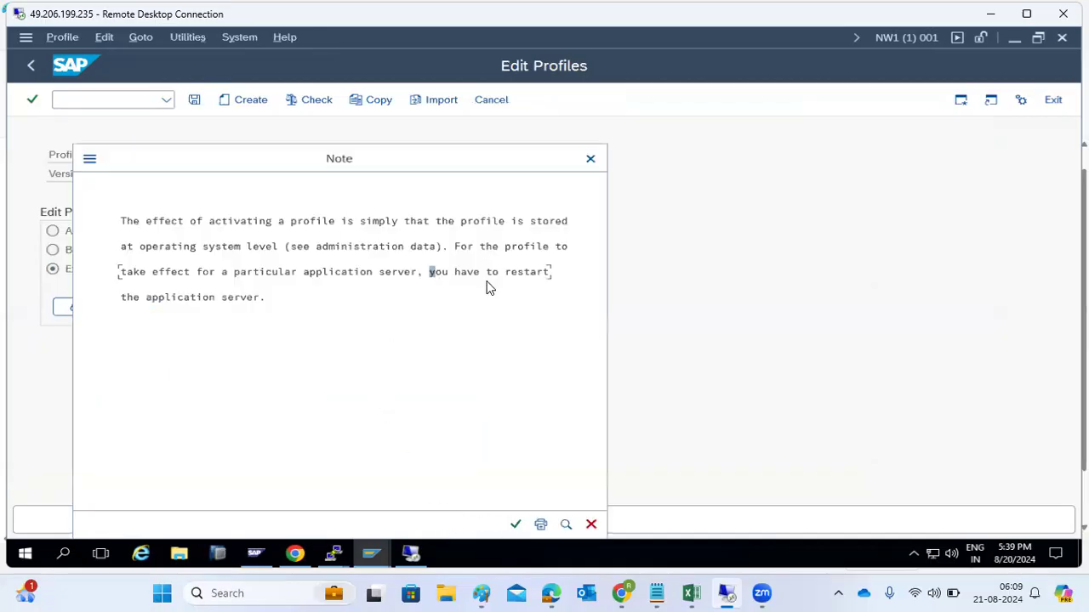
click(515, 524)
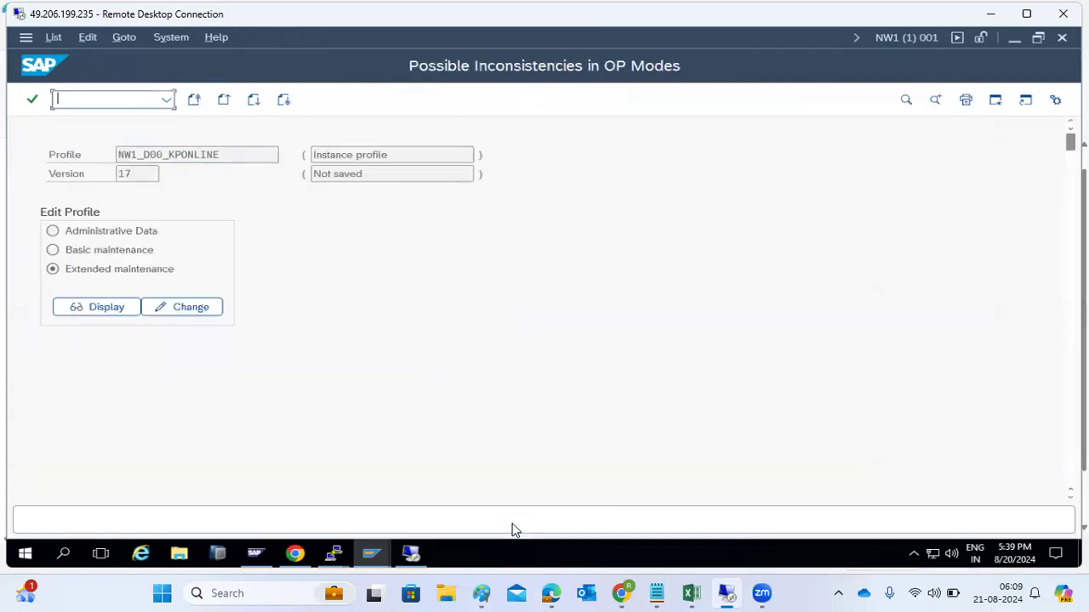
click(253, 244)
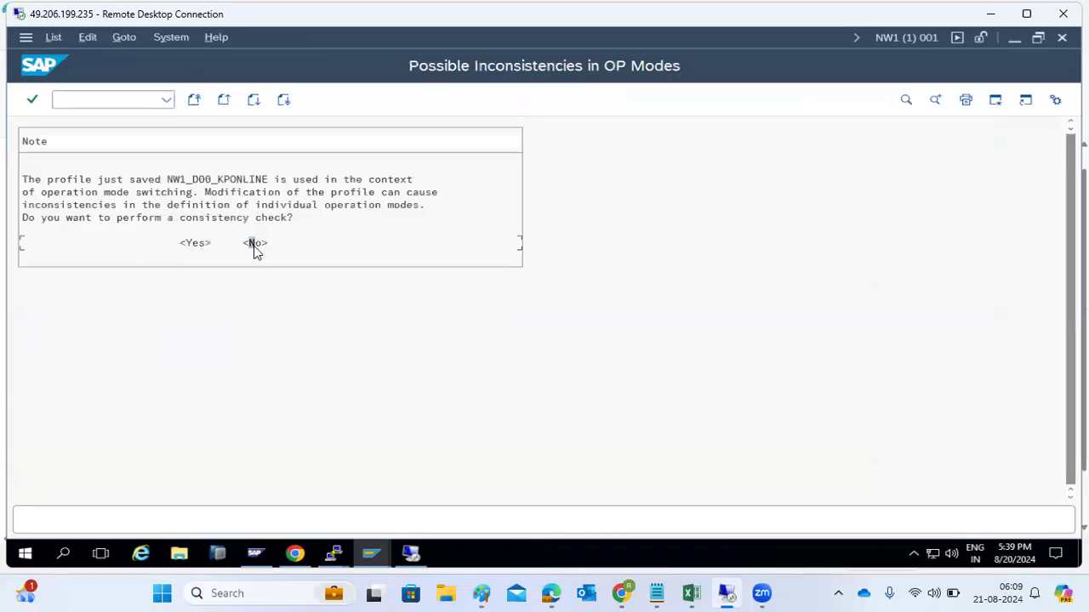
click(32, 66)
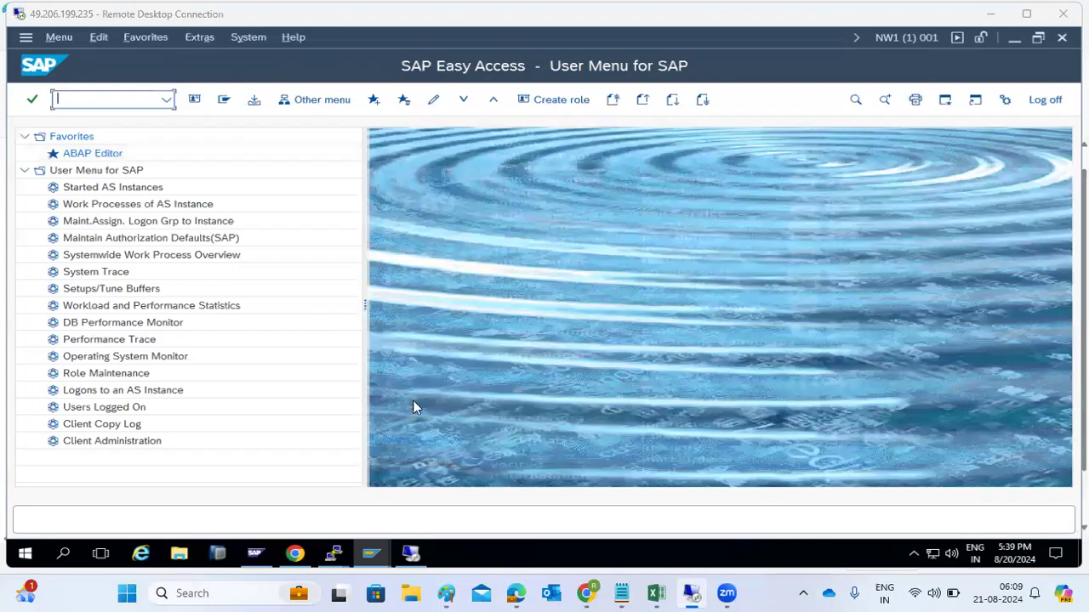
Step: Delete the logon and parameter note lines under CLIENT ADMIN: in Paint
mouse_move(450, 593)
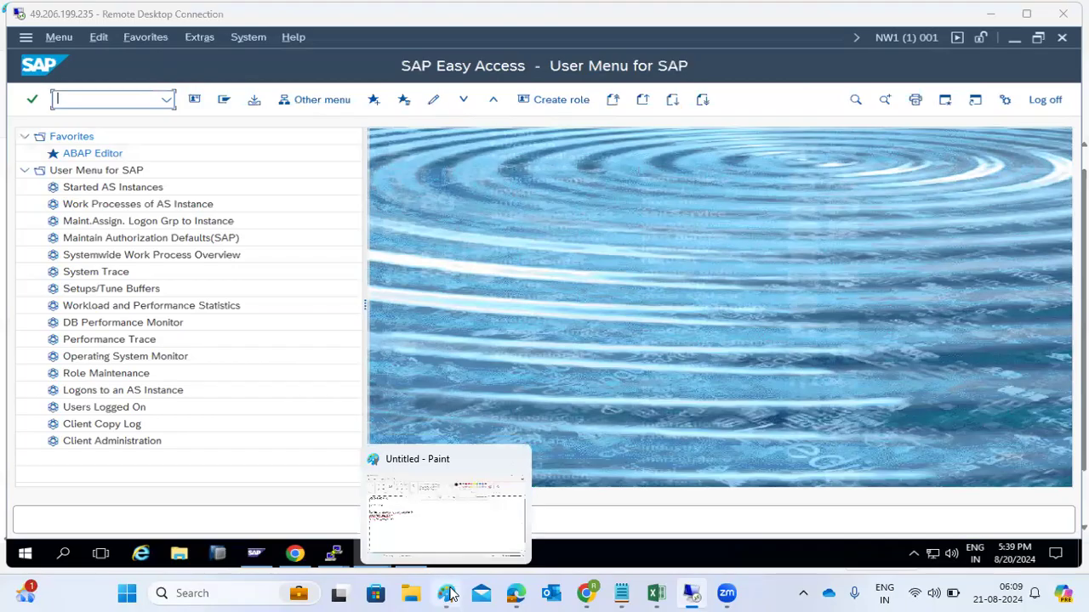
click(430, 516)
mouse_move(185, 307)
mouse_down()
mouse_move(125, 307)
mouse_move(9, 260)
mouse_move(9, 191)
mouse_move(12, 206)
mouse_up()
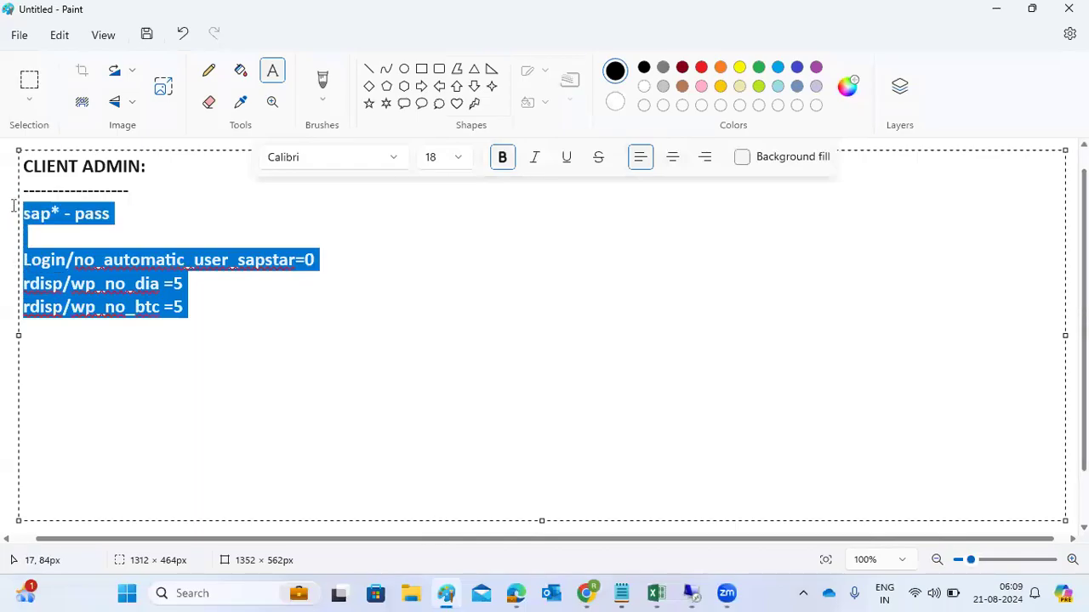
key(BackSpace)
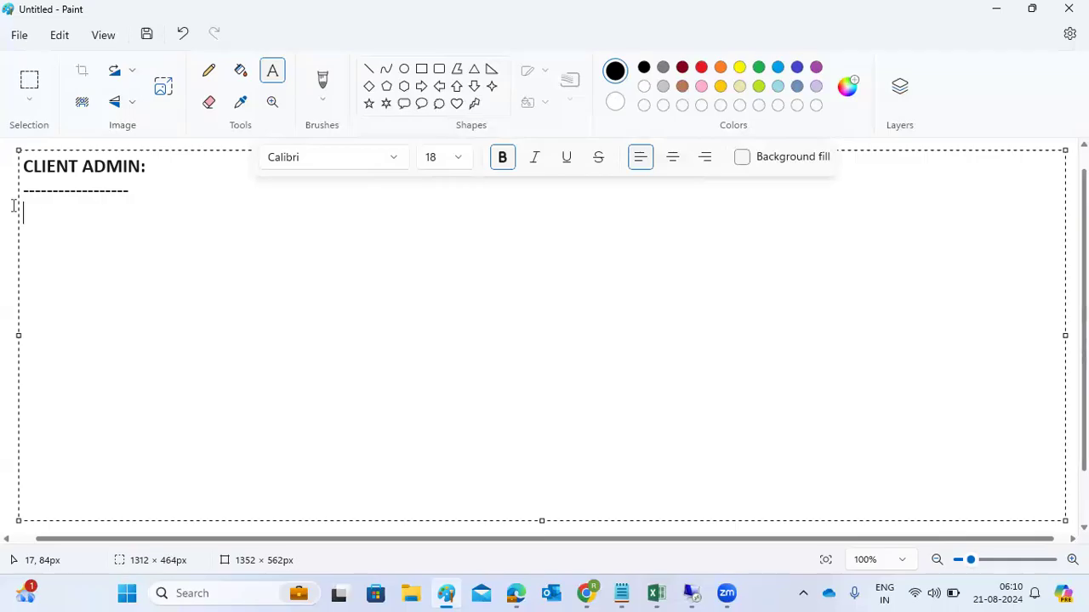
Step: Switch back to the remote SAP session via the Remote Desktop window
mouse_move(691, 593)
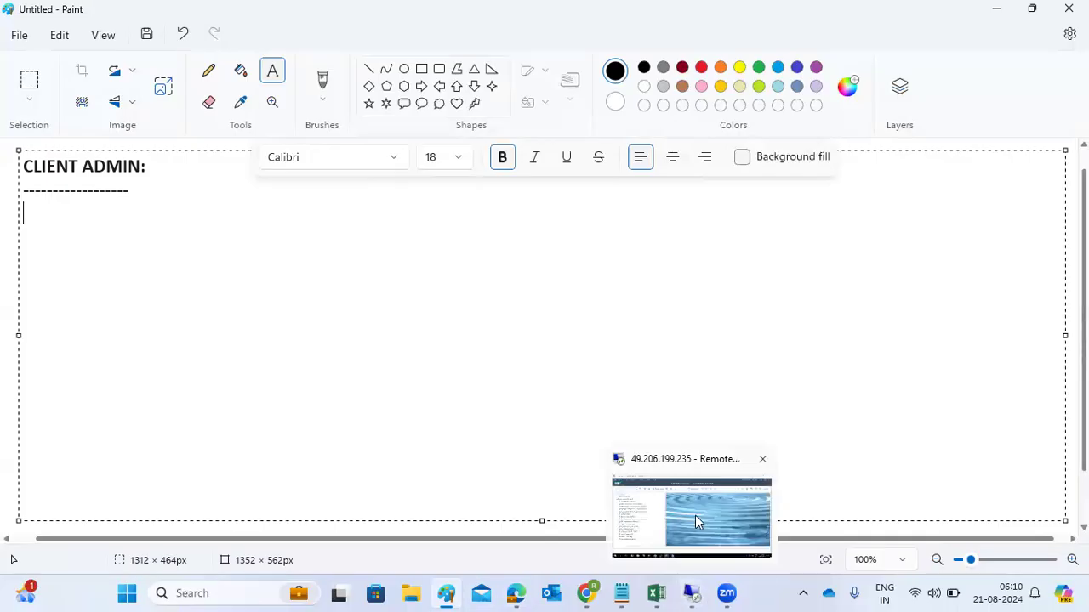
click(694, 520)
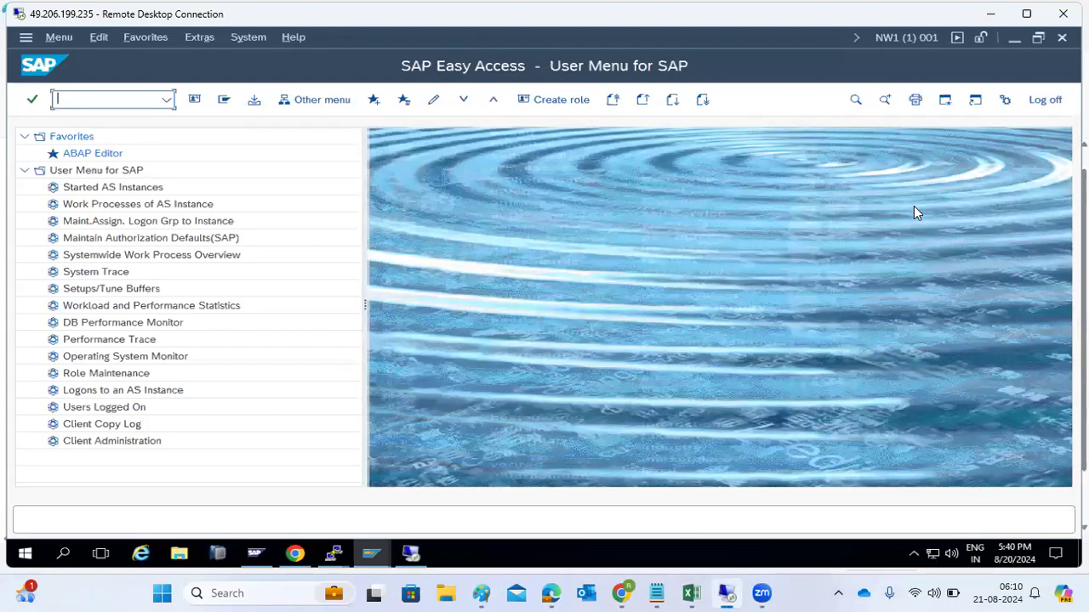
click(994, 17)
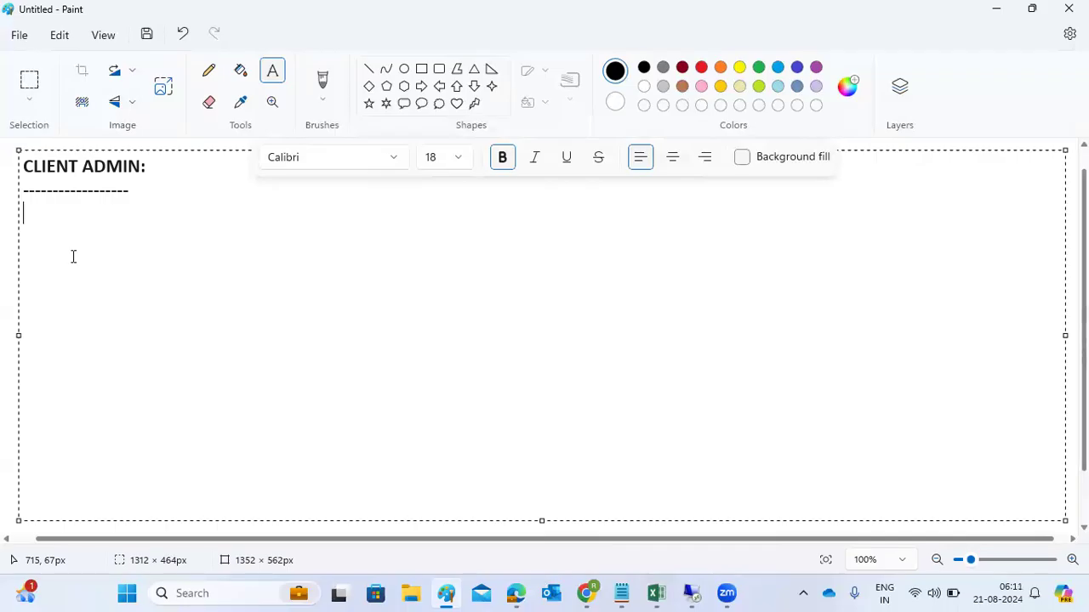
mouse_move(690, 593)
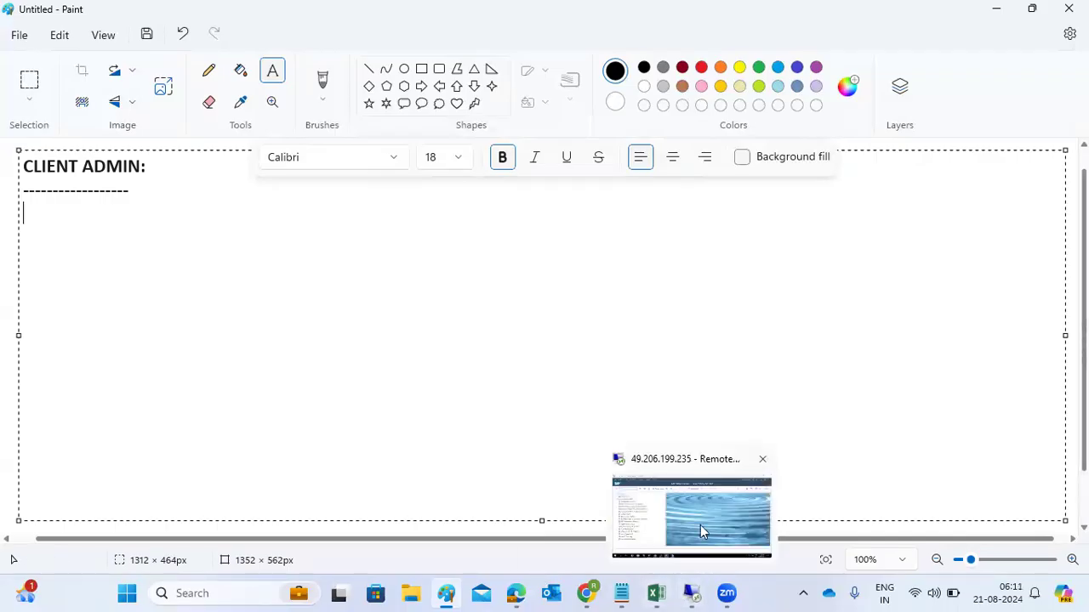
click(700, 525)
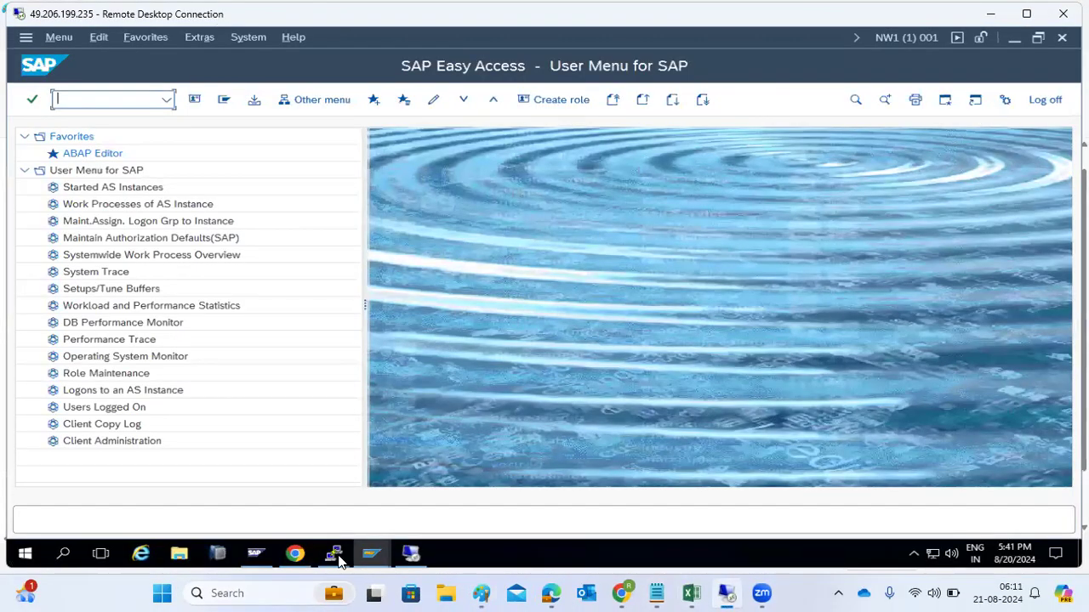
Step: Log on to SAP NetWeaver Development client 100 as user sap* with its password
mouse_move(371, 554)
click(290, 493)
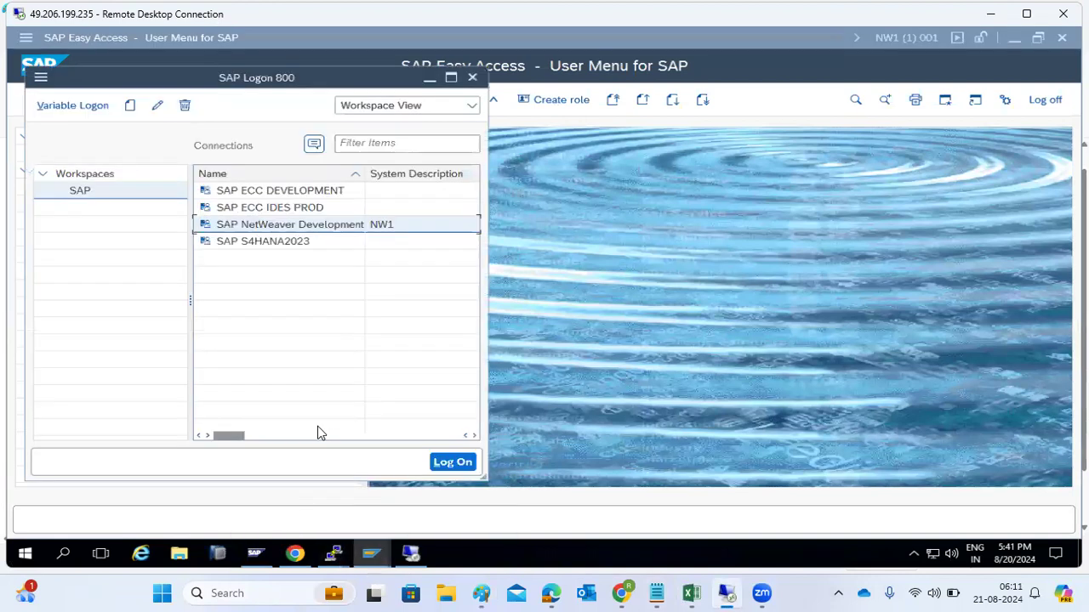
double_click(256, 226)
key(shift+Tab)
key(ctrl+a)
text(100)
key(Tab)
text(sap*)
key(Tab)
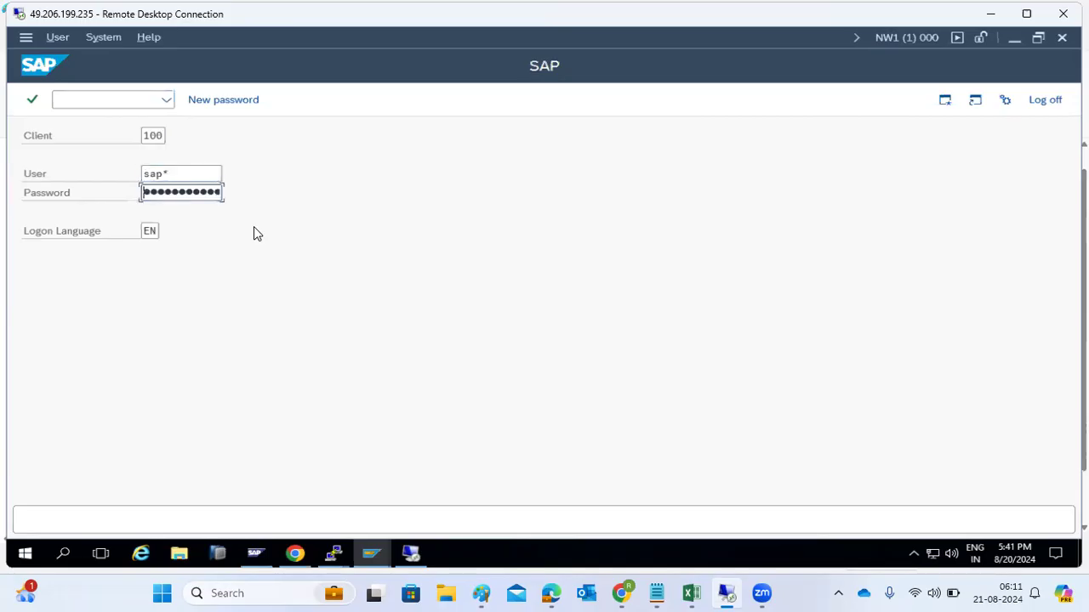
key(Return)
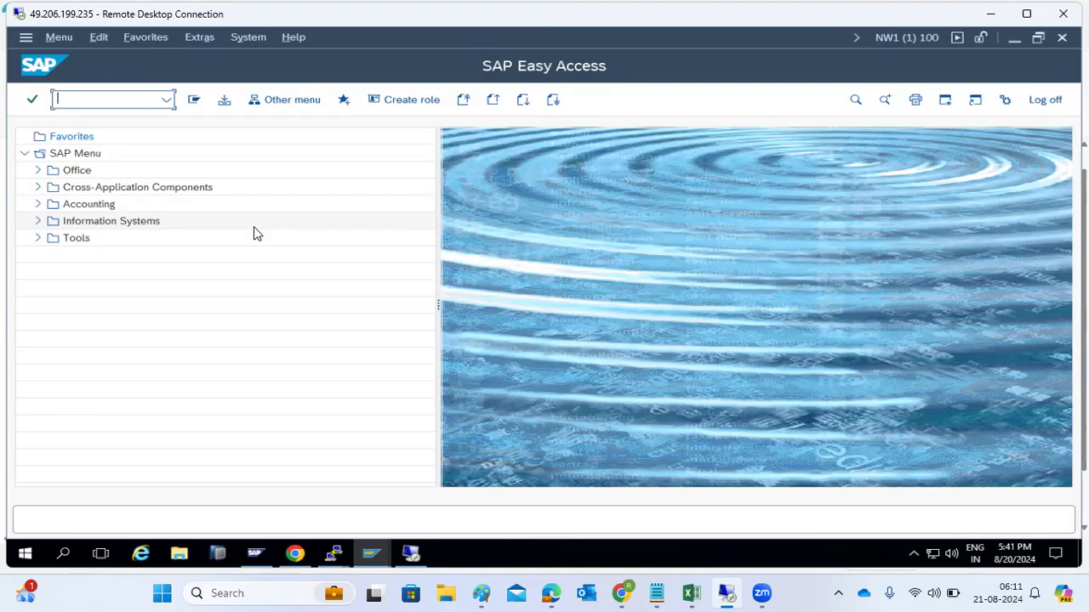
Step: Switch from the SAP client 100 session to the Paint notes window
mouse_move(373, 562)
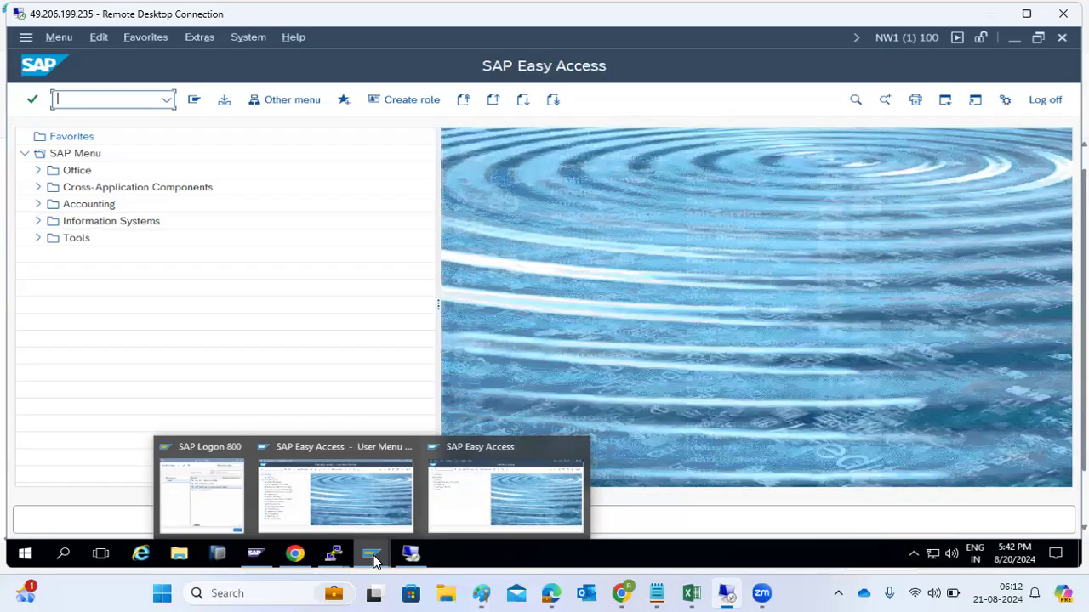
click(481, 593)
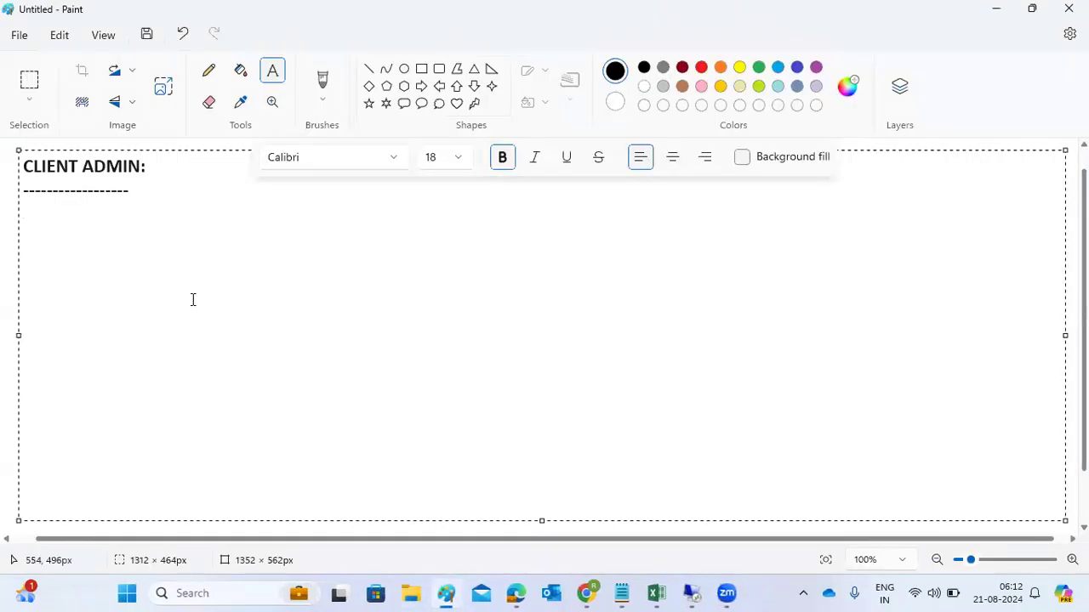
Step: Write 'Client Copies : 3 types of CC' with 1)LOCAL C C, 2)REMOTE C C, 3)Client export/Import
text(Client )
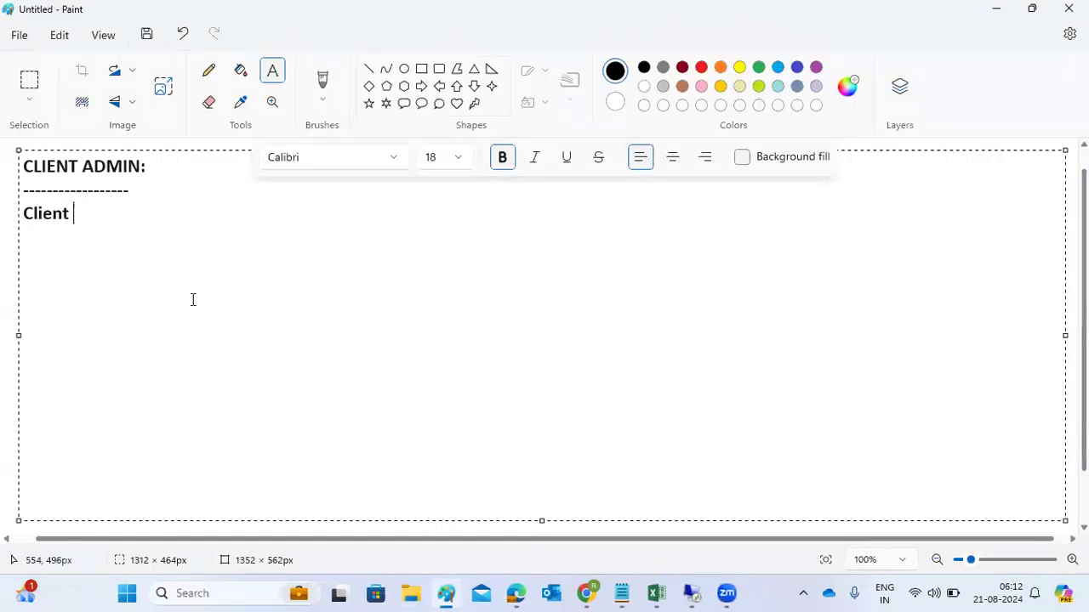
text(Copies : 3 types of CC)
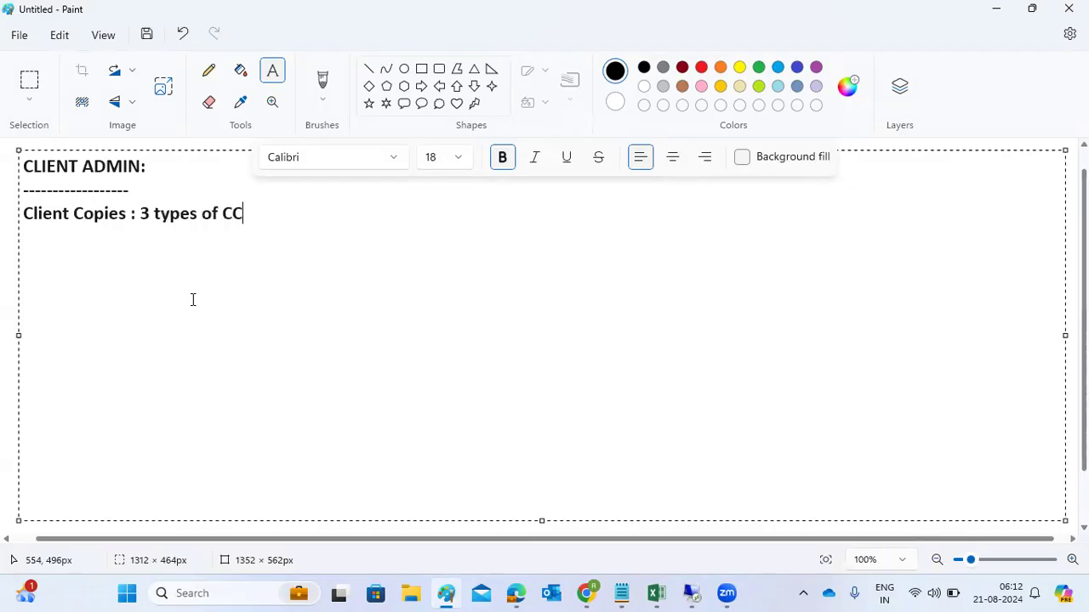
key(Return)
text(1)LOCAL C C)
key(Return)
text(2))
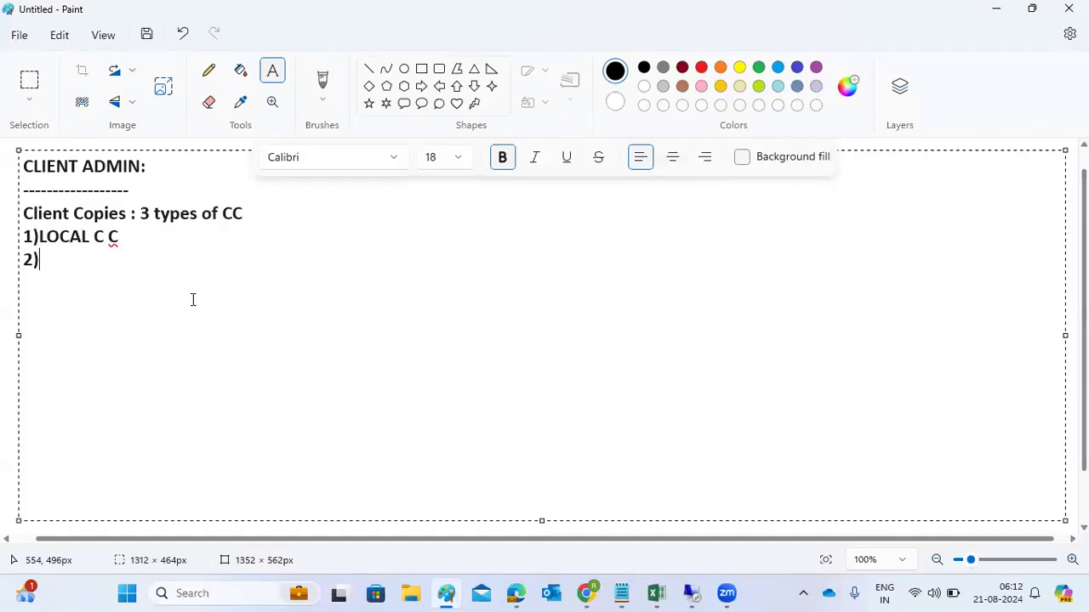
text(REMOTE C C)
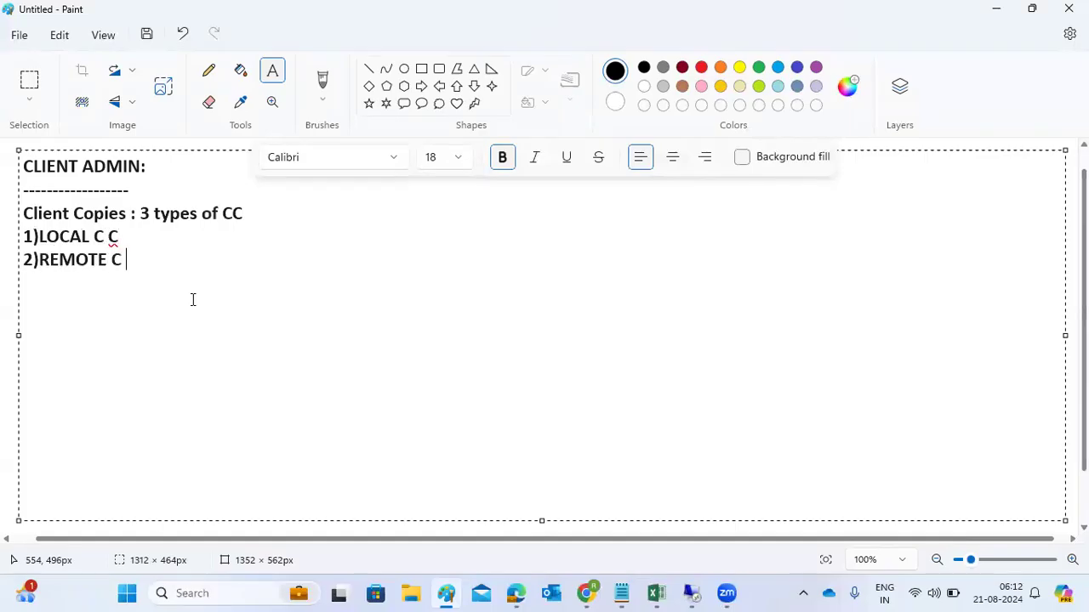
key(Return)
text(3)CLietn ex)
key(BackSpace)
key(BackSpace)
key(BackSpace)
key(BackSpace)
key(BackSpace)
key(BackSpace)
key(BackSpace)
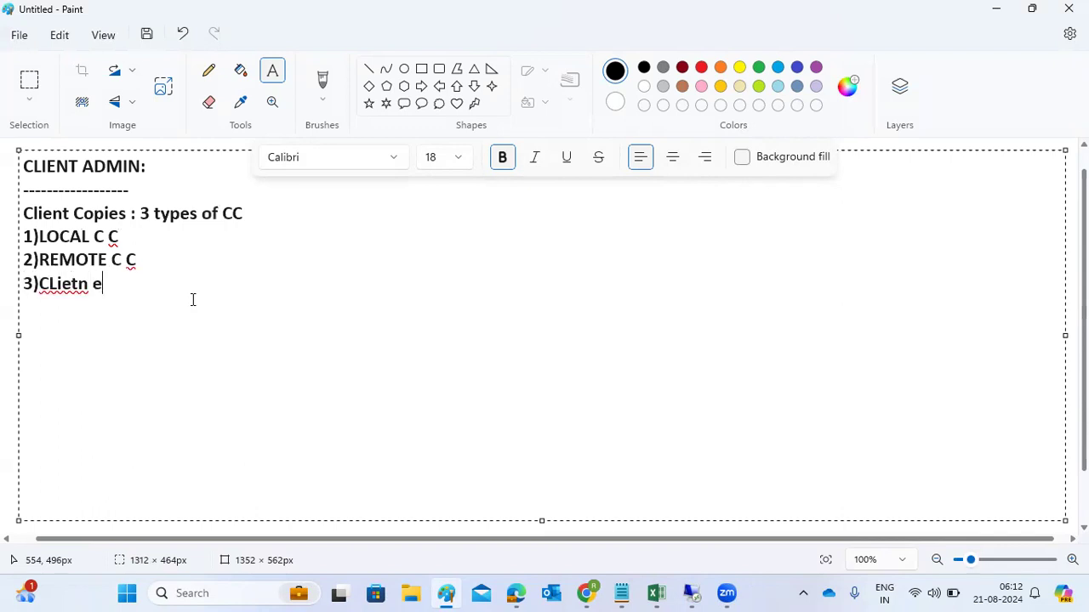
key(BackSpace)
text(lient expo)
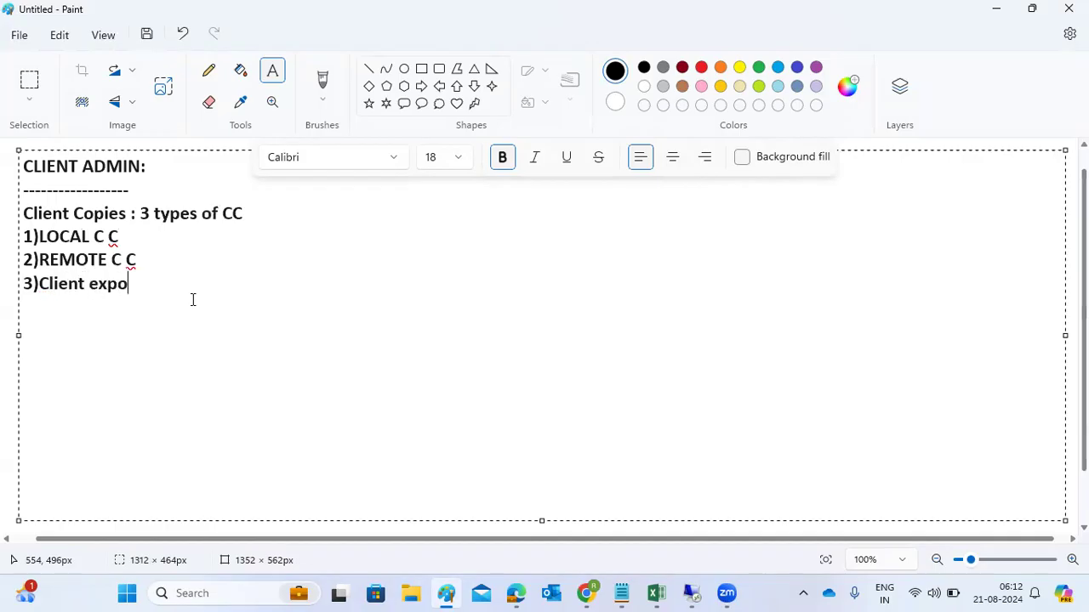
text(rt/Import)
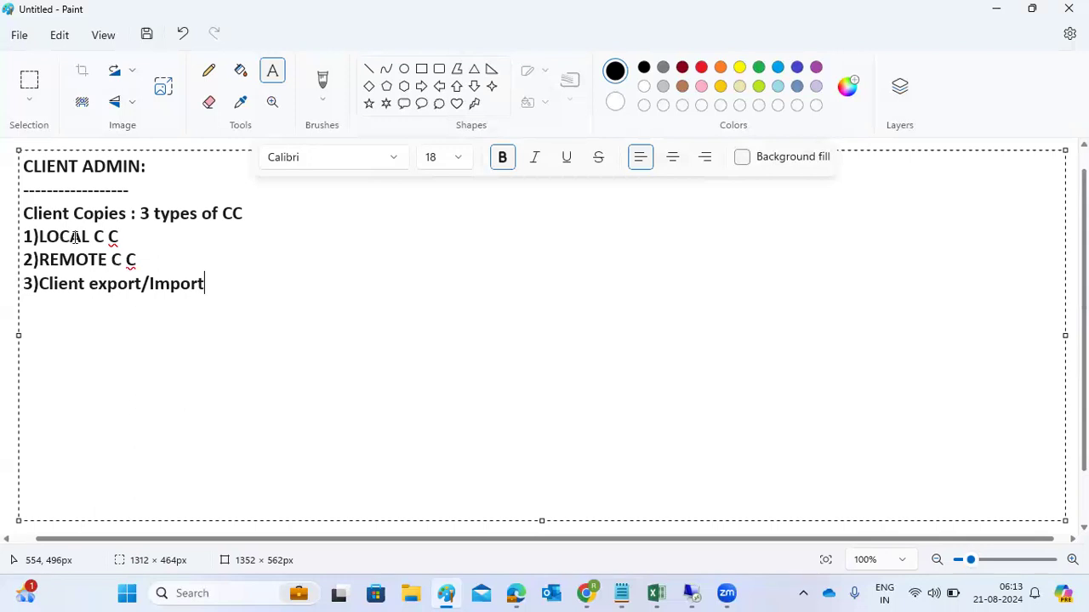
click(159, 234)
Step: Delete the REMOTE C C and export/Import lines so the notes end at 1)LOCAL C C
drag(202, 273, 2, 259)
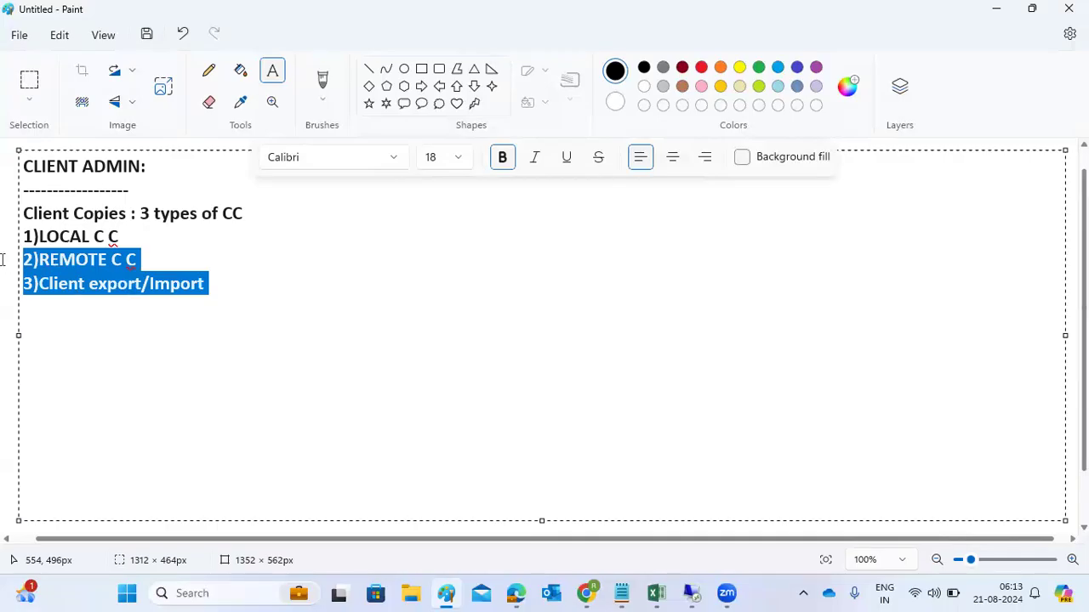
key(BackSpace)
click(3, 259)
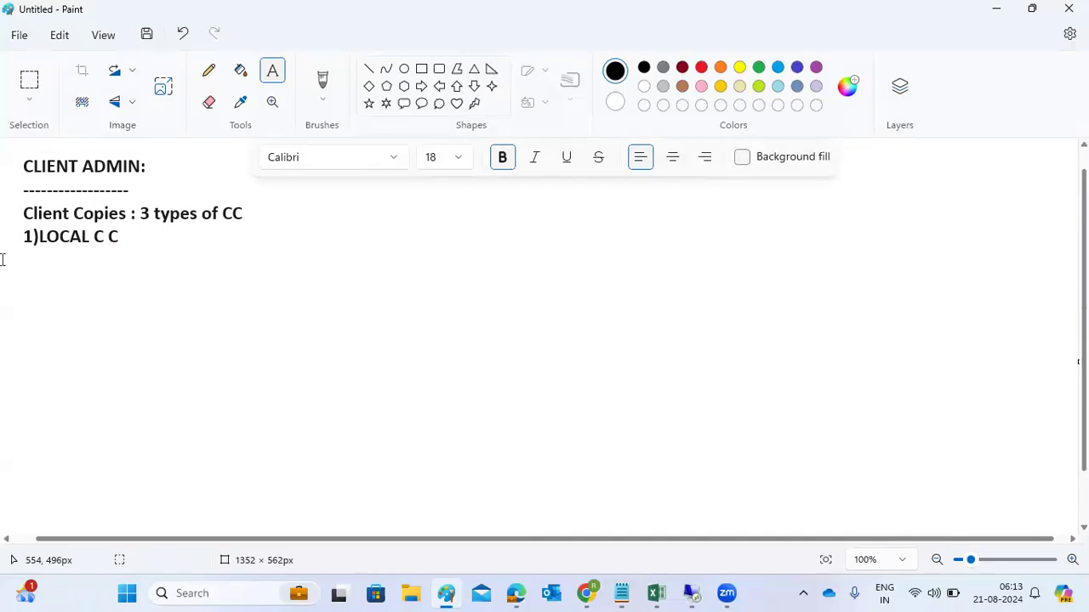
Step: Draw a large rectangle on the right with three smaller rectangles inside it
click(421, 69)
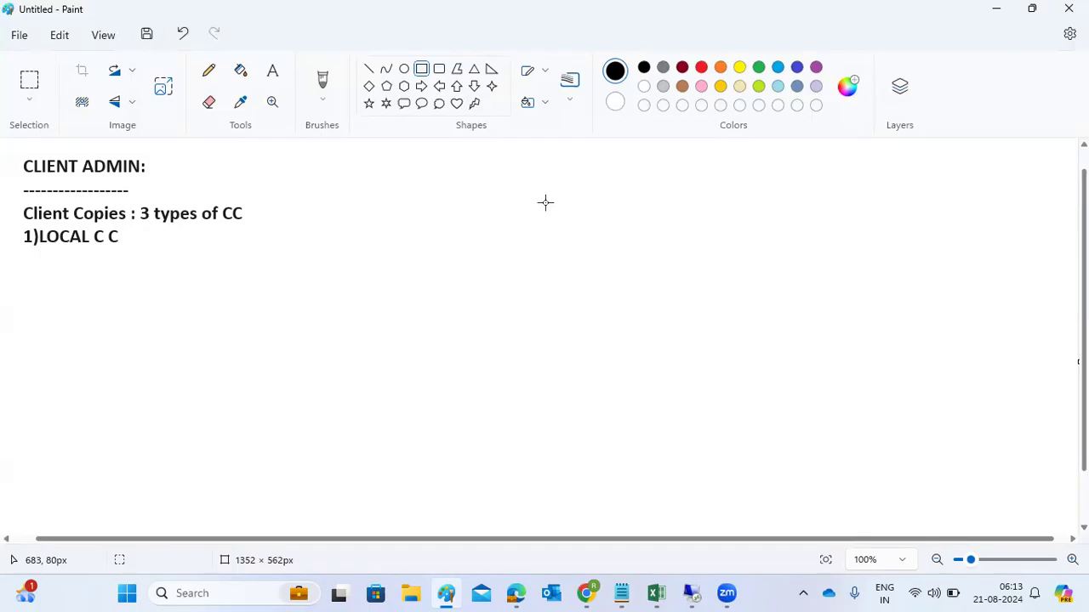
drag(645, 154, 894, 474)
click(941, 419)
drag(696, 164, 801, 206)
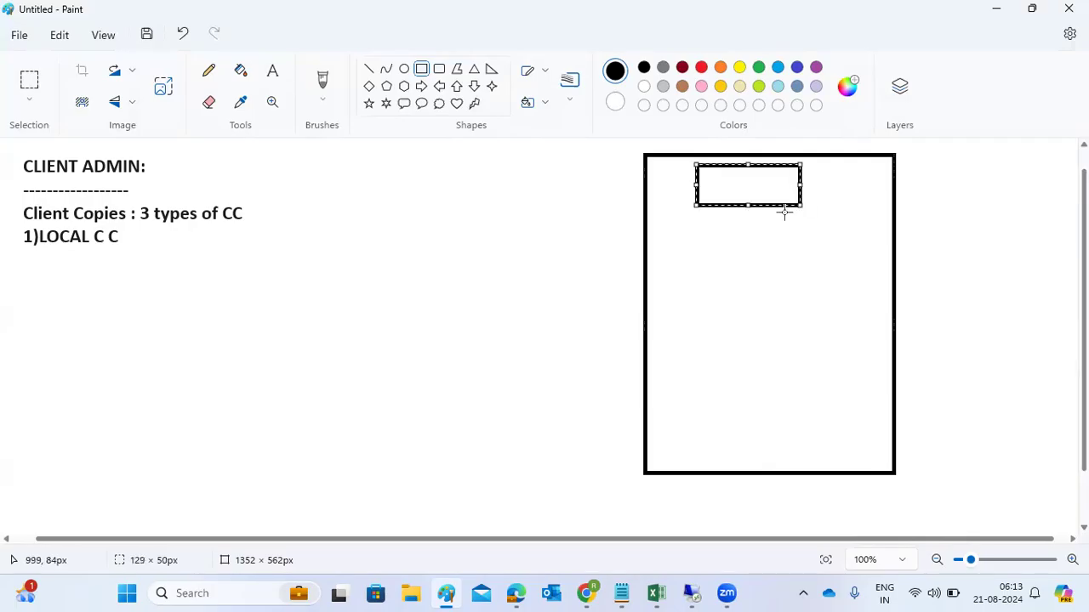
drag(693, 214, 804, 291)
click(695, 231)
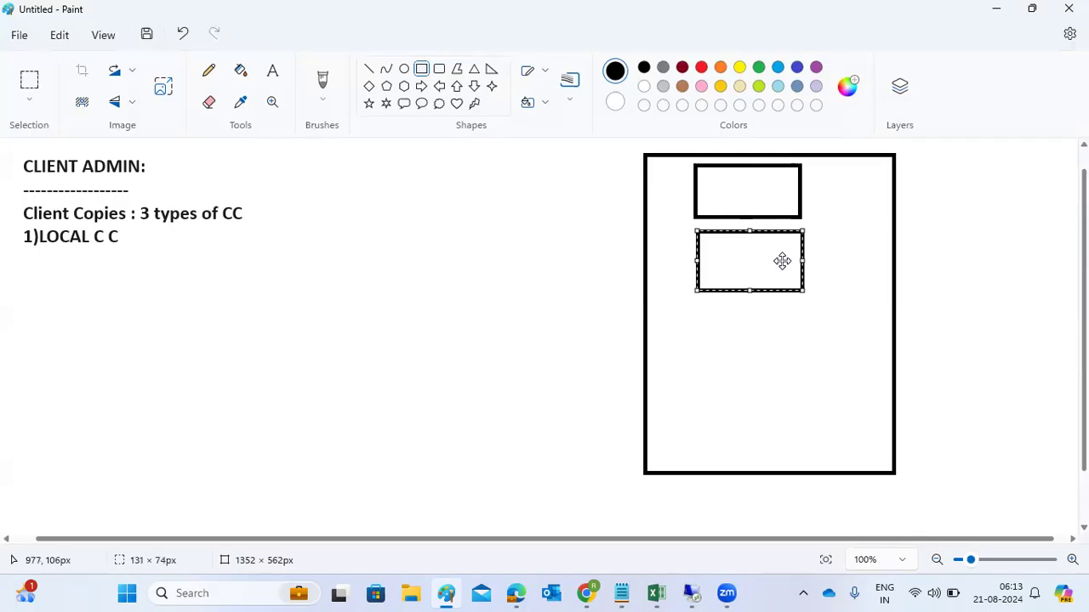
mouse_move(695, 377)
mouse_down()
mouse_move(720, 408)
mouse_move(838, 450)
mouse_up()
Step: Label the three inner boxes 000, 001 and 100
click(958, 359)
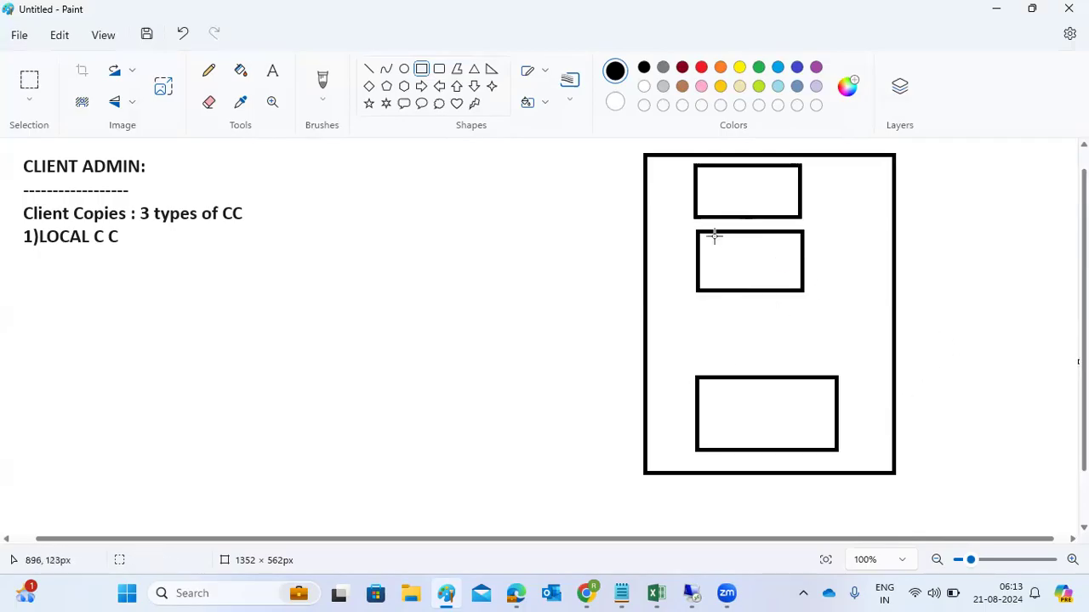
click(272, 73)
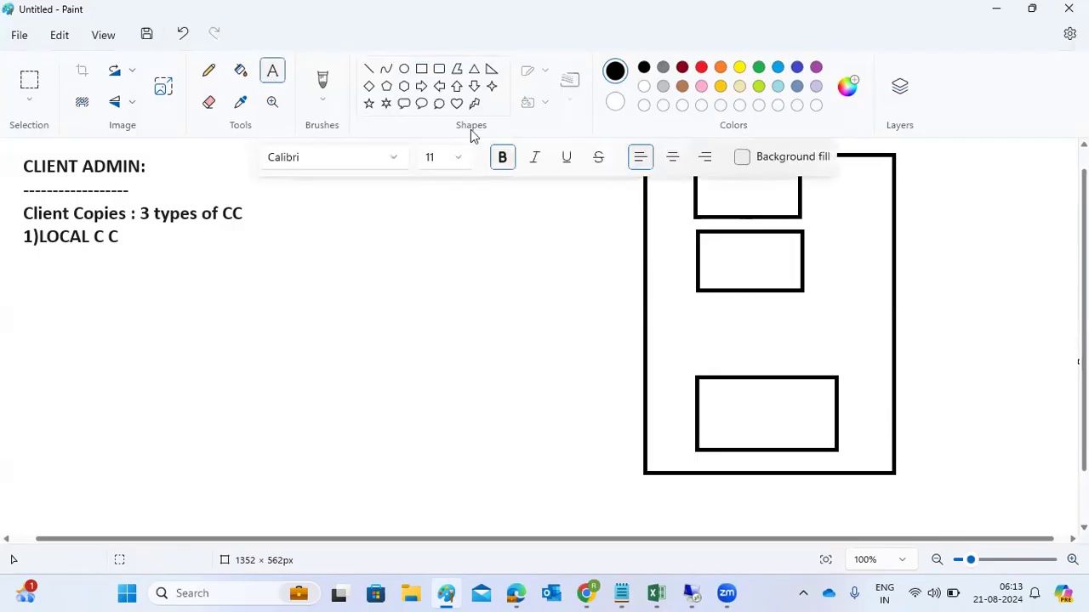
click(717, 194)
text(000)
click(727, 249)
click(723, 250)
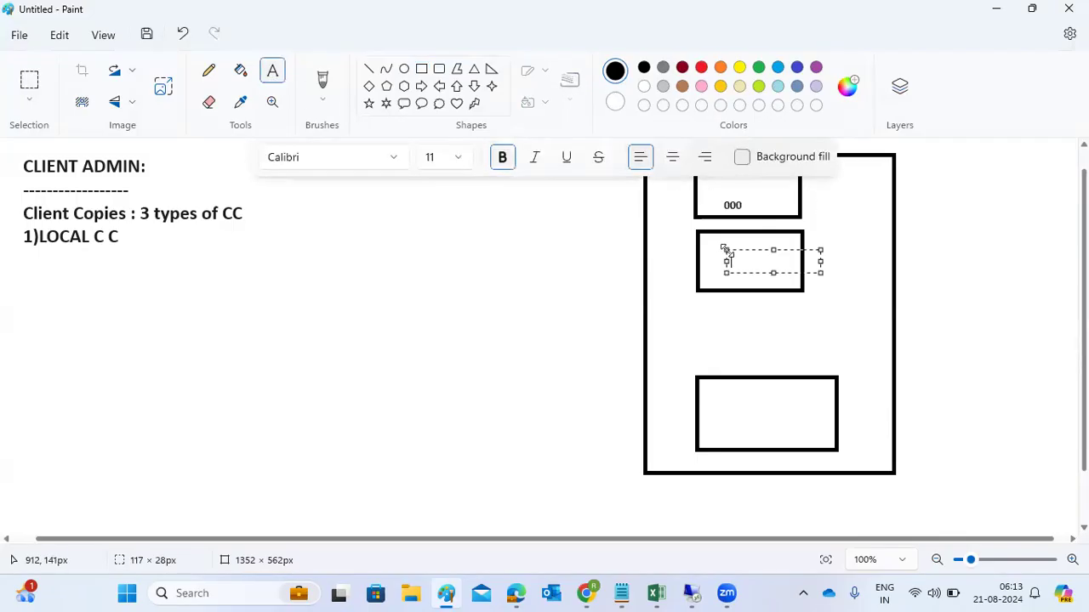
text(001)
click(774, 296)
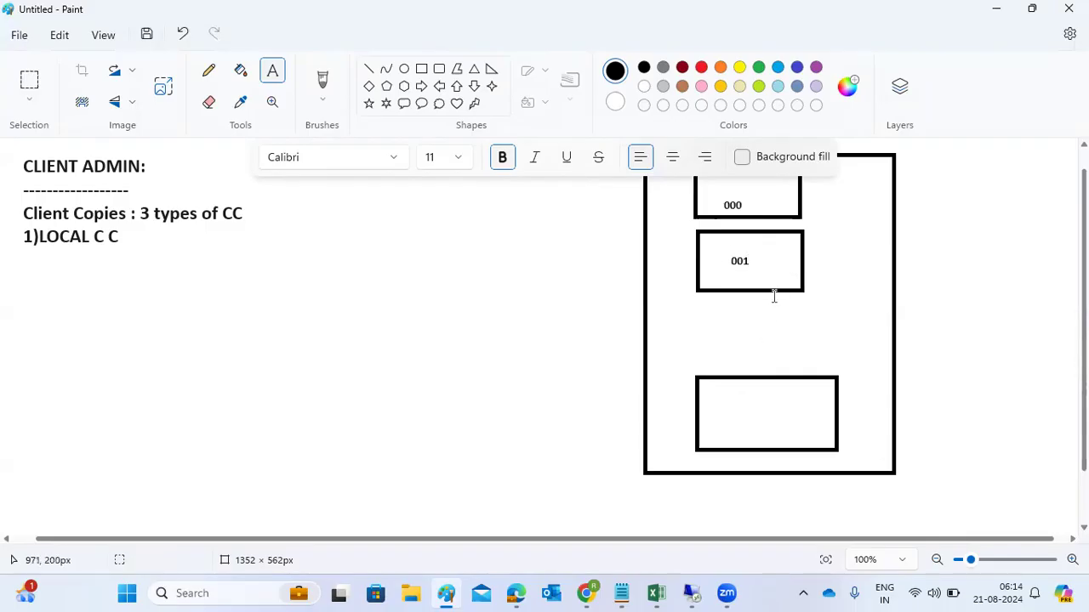
click(734, 402)
text(100)
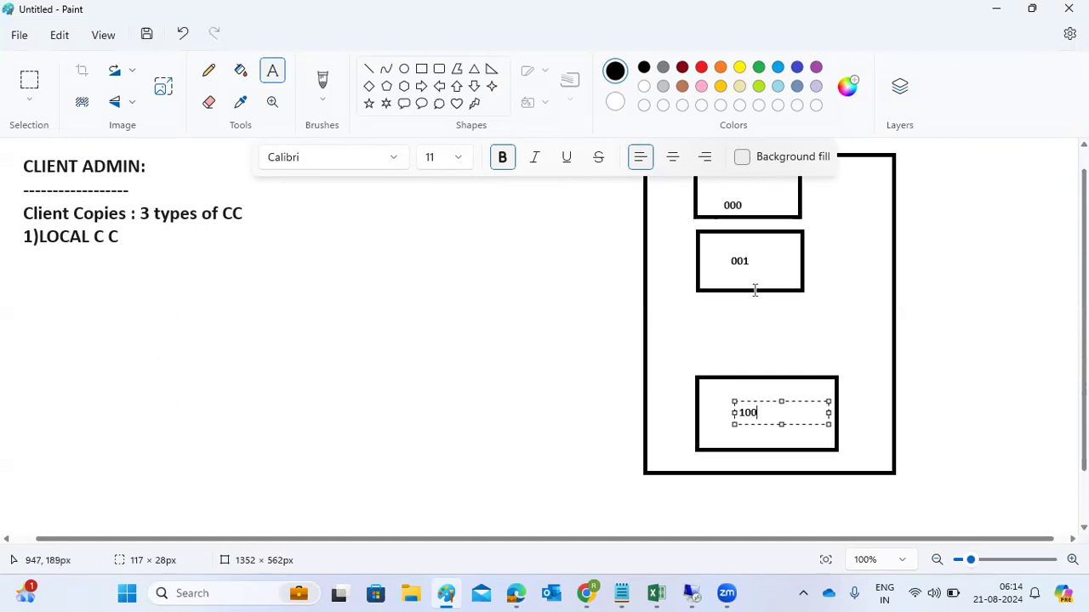
click(365, 255)
Step: Draw an arrow from the 001 box down to the 100 box
click(369, 68)
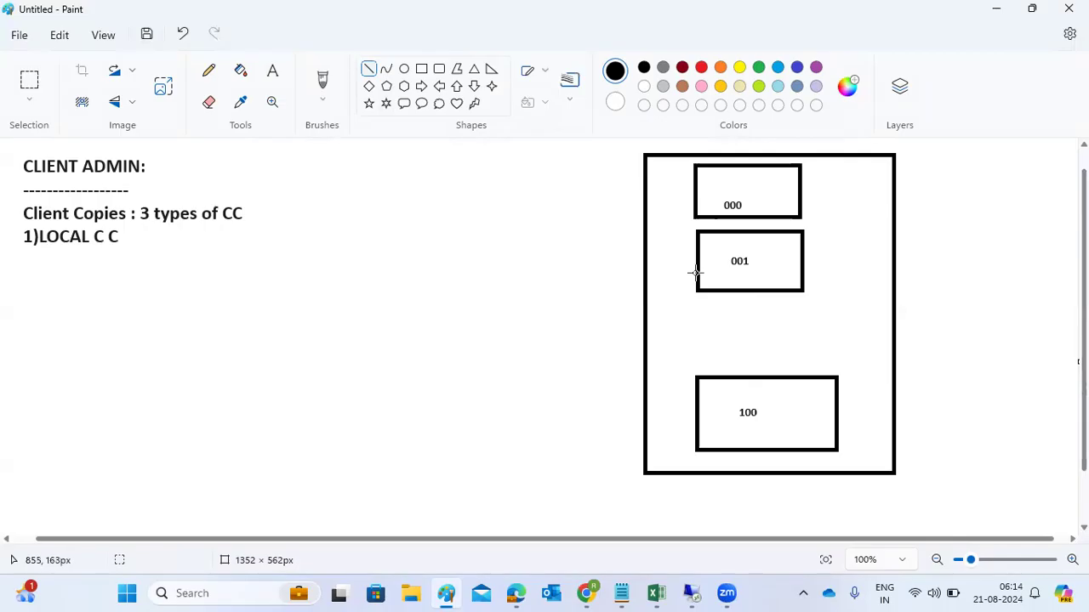
drag(730, 274, 782, 413)
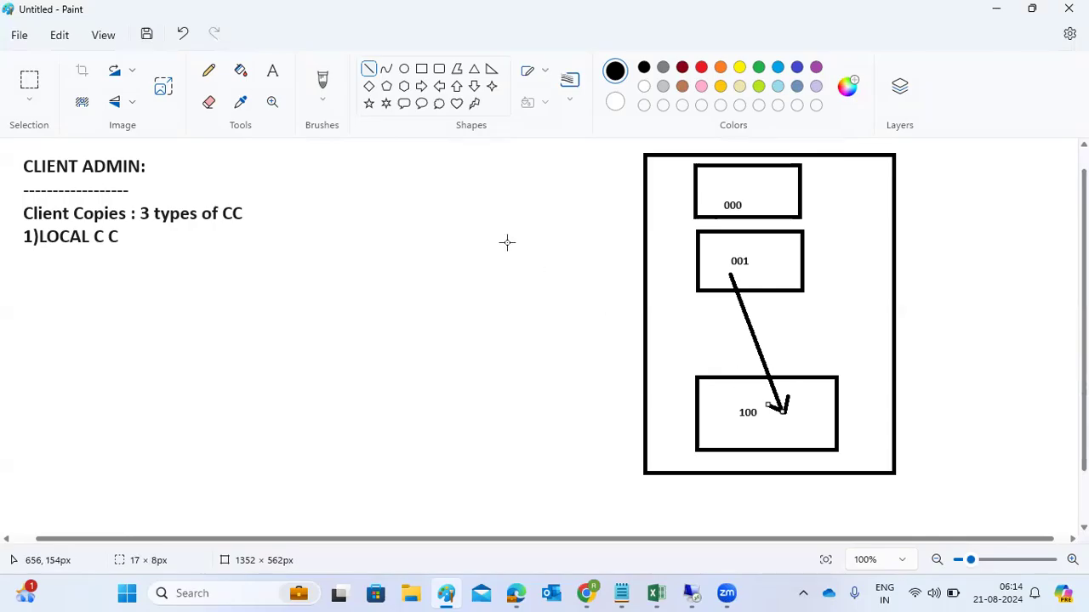
click(272, 74)
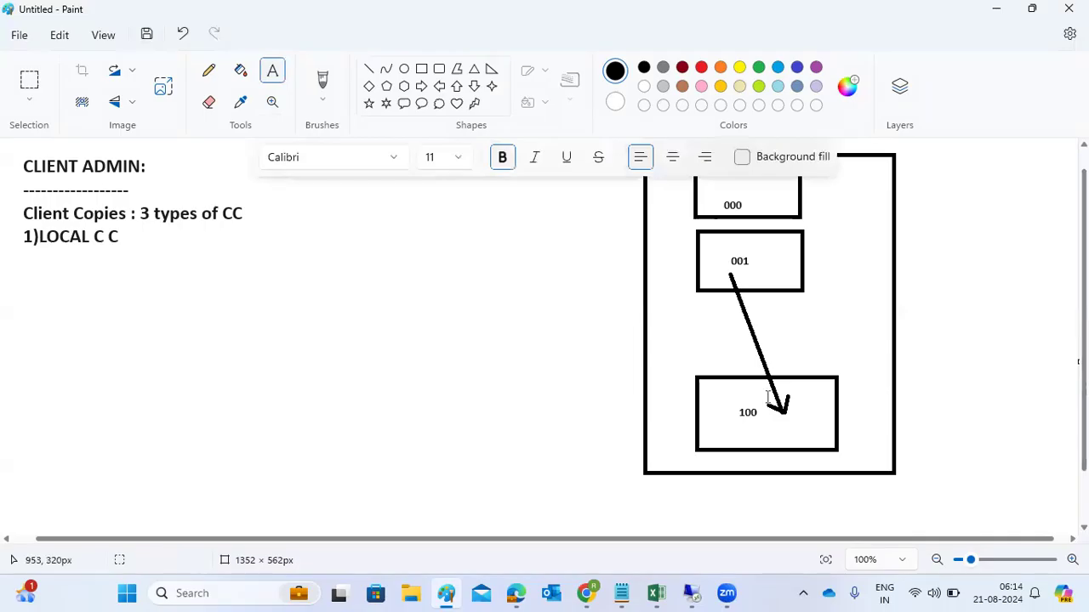
click(763, 322)
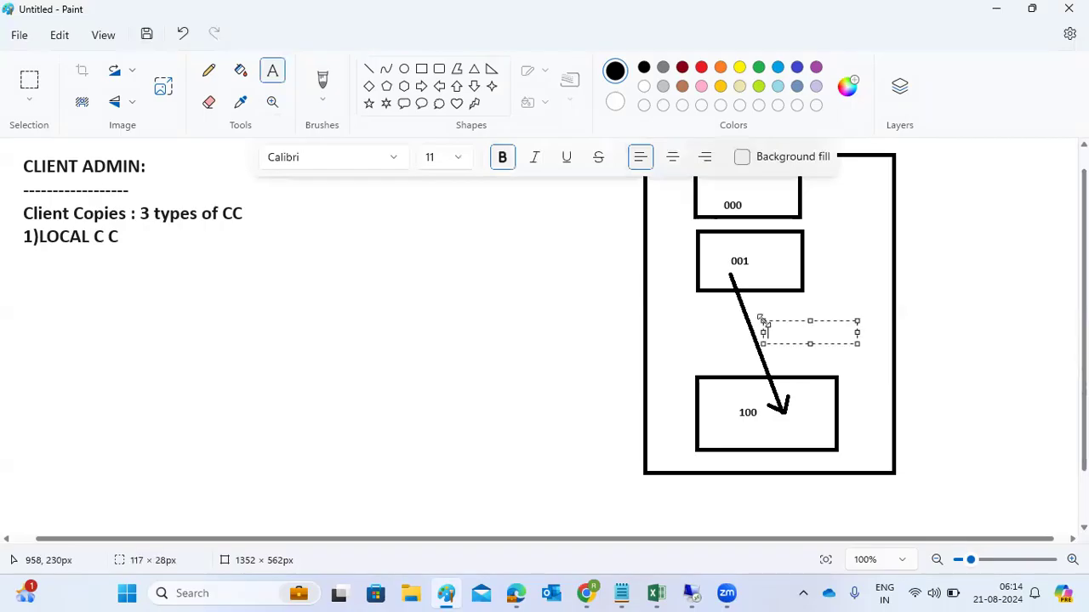
Step: Label the arrow LOCAL C C and write SCCL beside the 1)LOCAL C C heading
text(LOCAL C C)
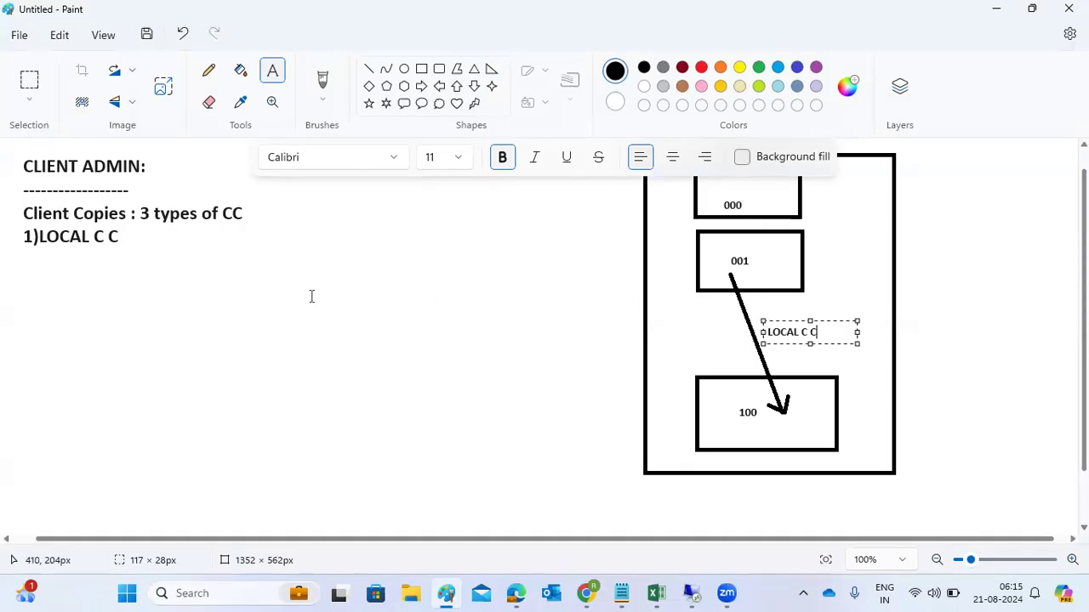
click(193, 235)
click(192, 235)
text(SCCL)
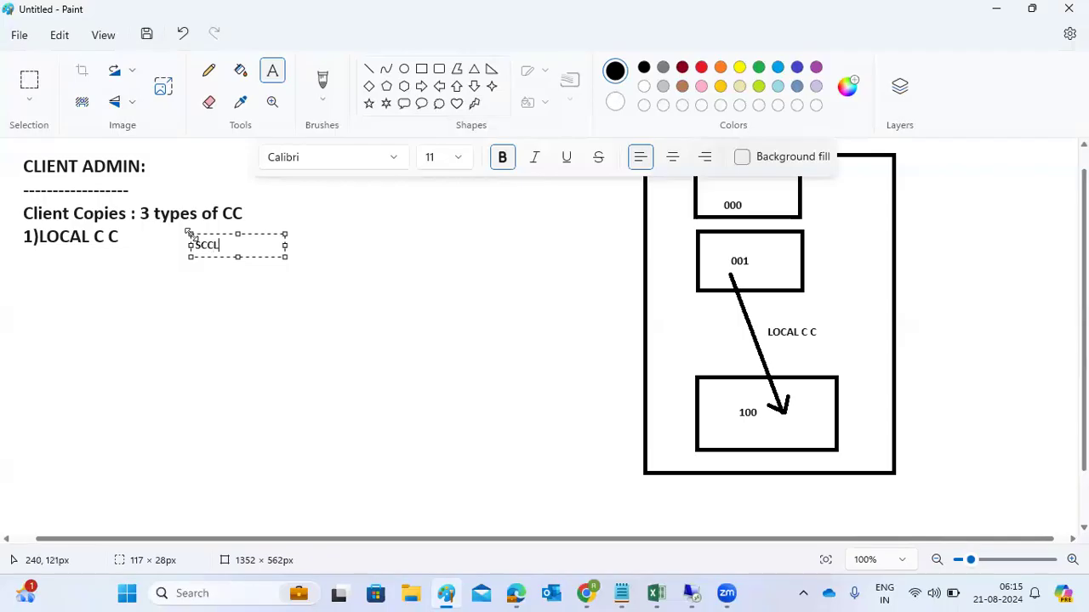
click(163, 289)
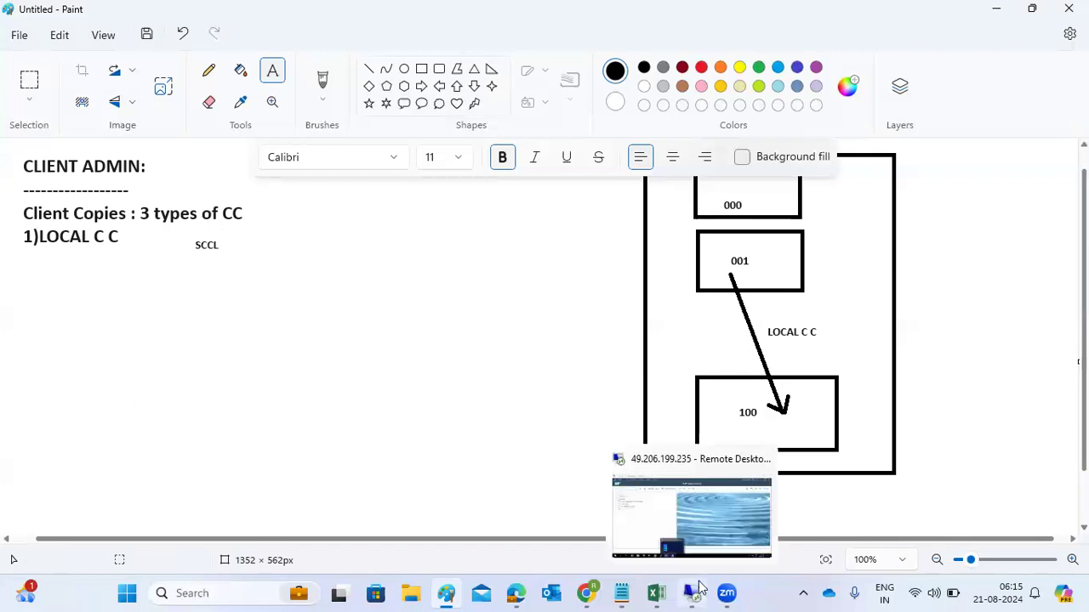
click(694, 593)
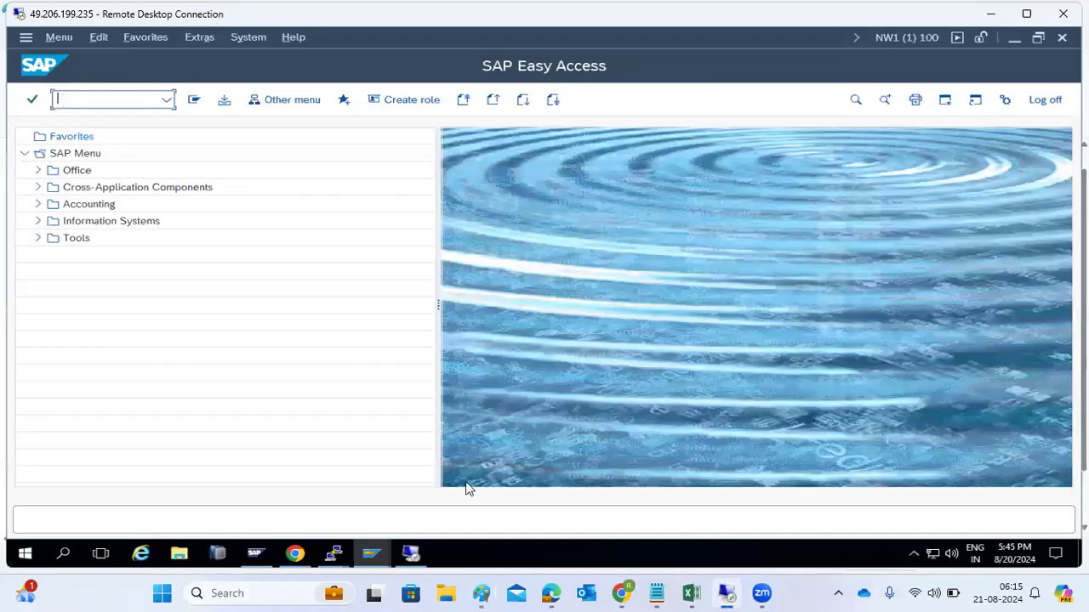
click(482, 593)
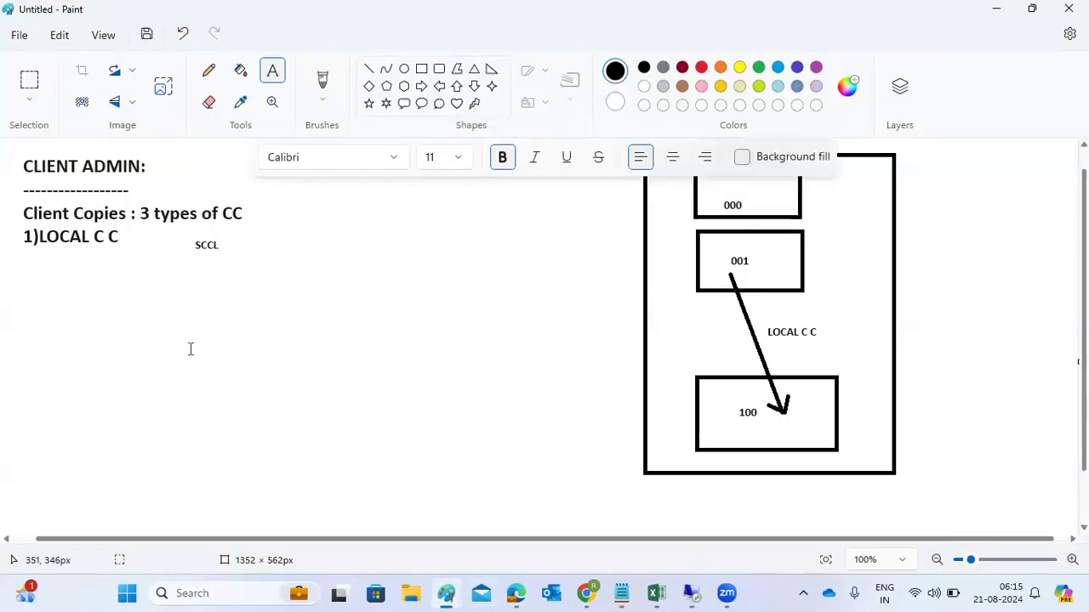
Step: Create a large text box under the heading with font size 18
drag(29, 262, 550, 524)
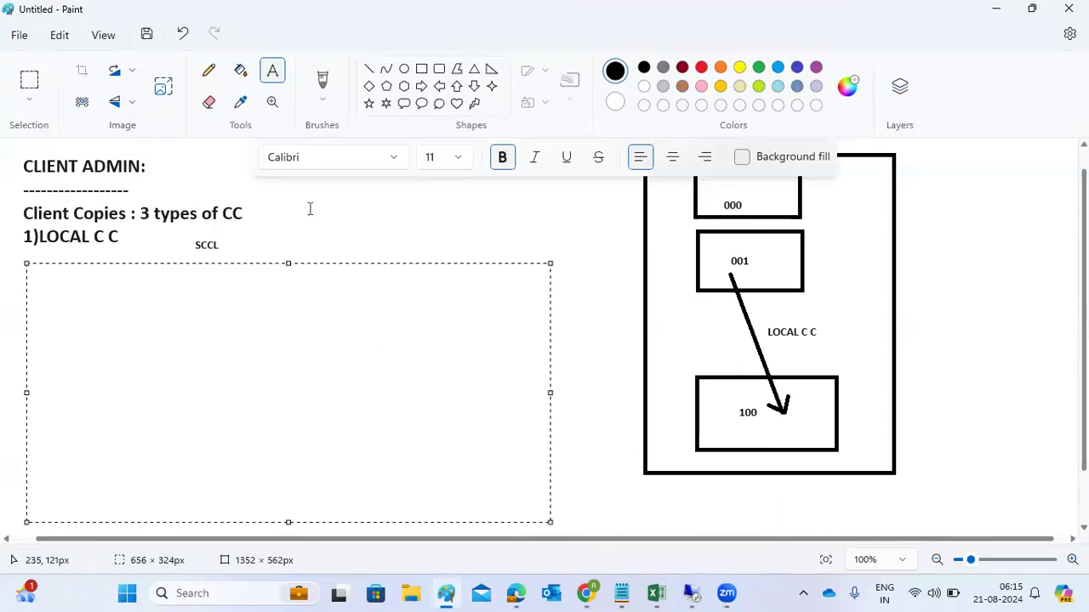
click(443, 162)
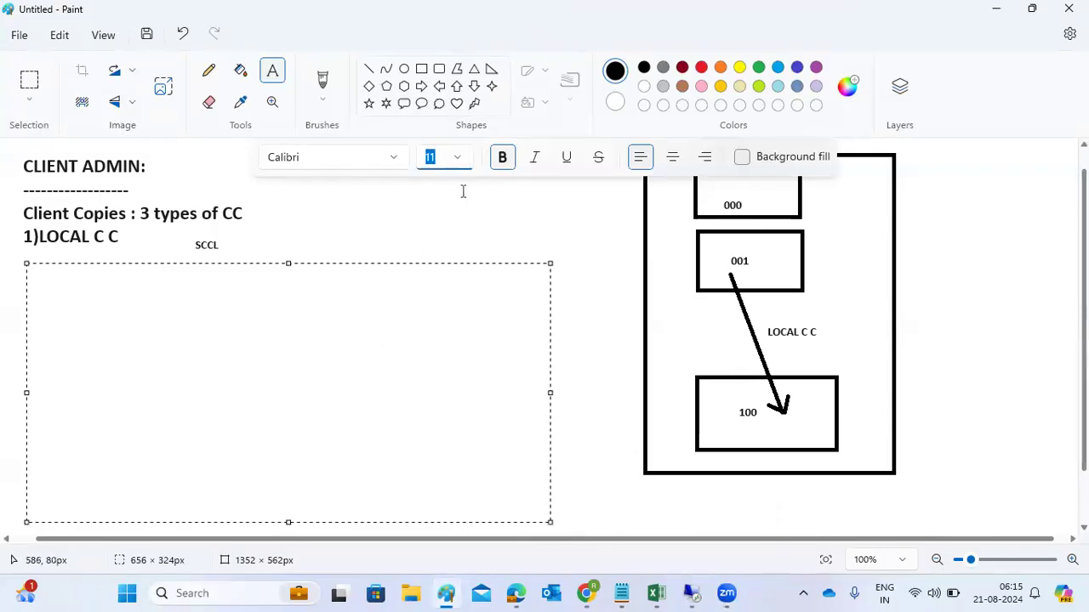
click(458, 156)
click(433, 395)
text(1))
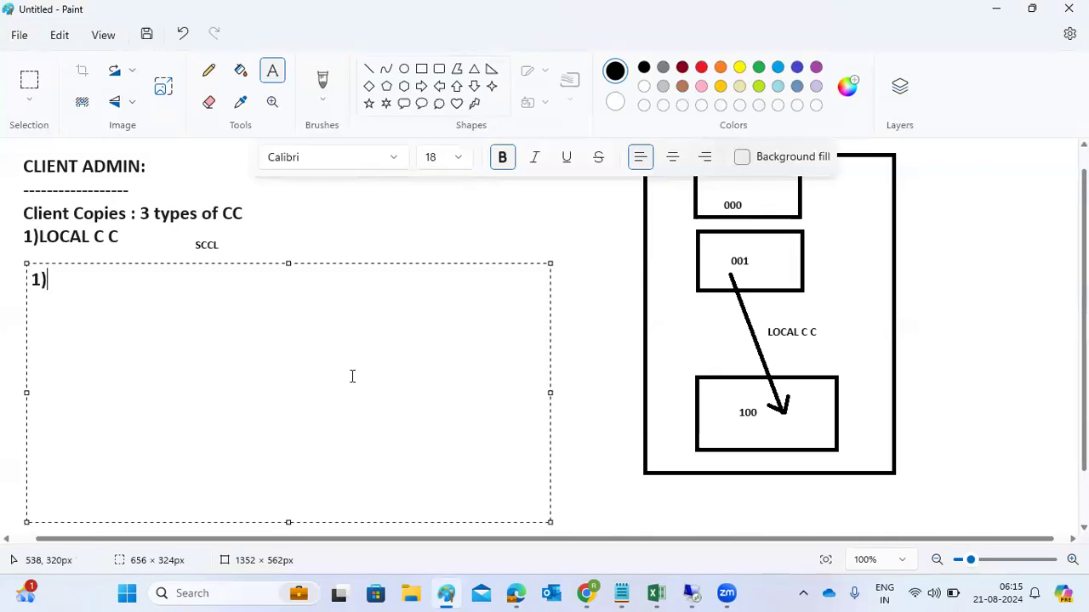
text(Login to the )
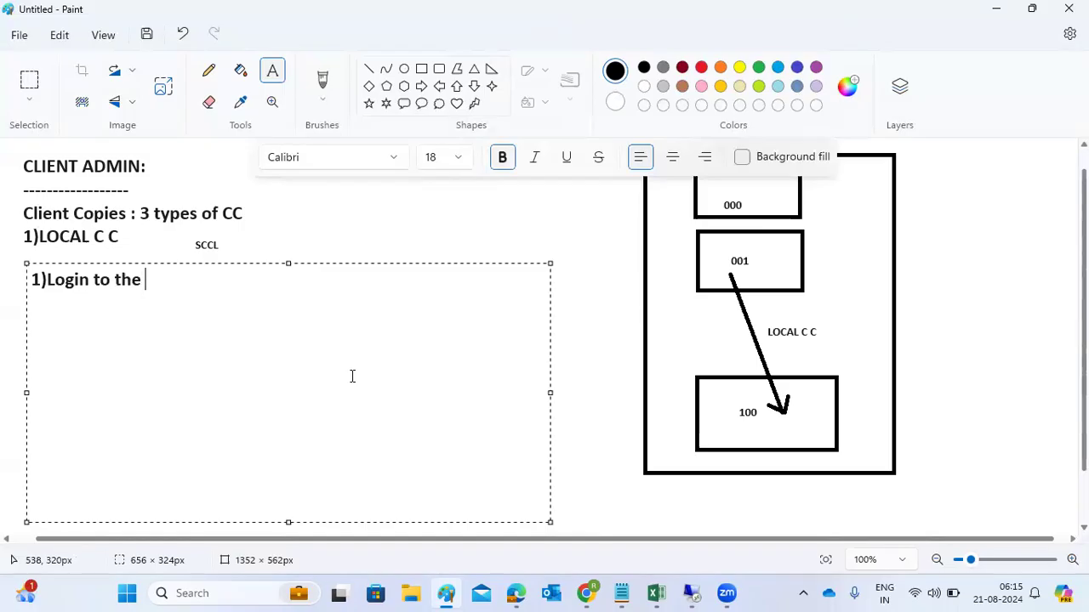
text(newly cre)
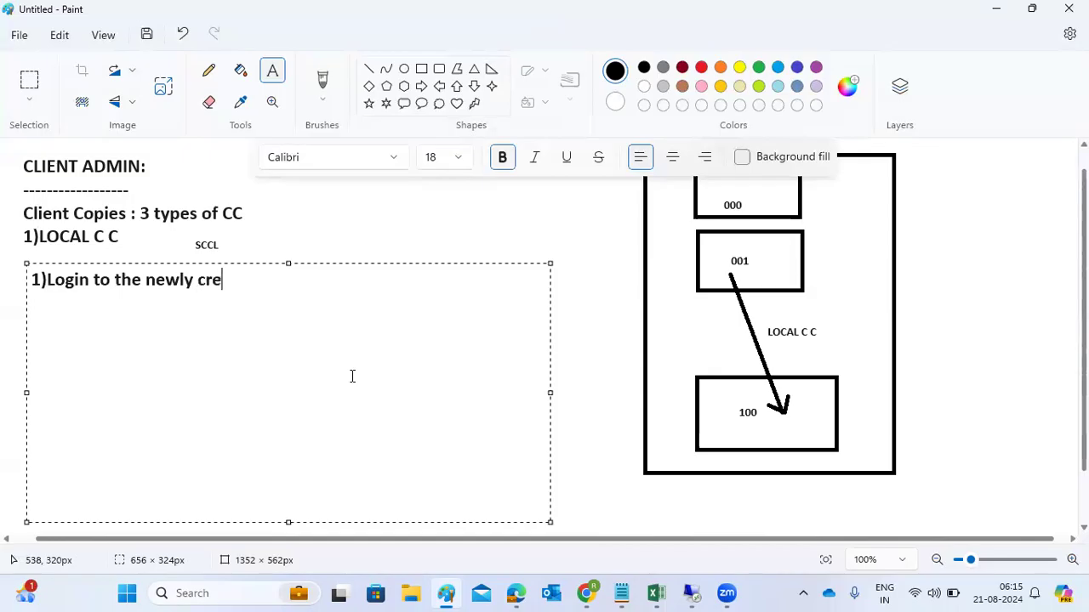
text(ated cient 100)
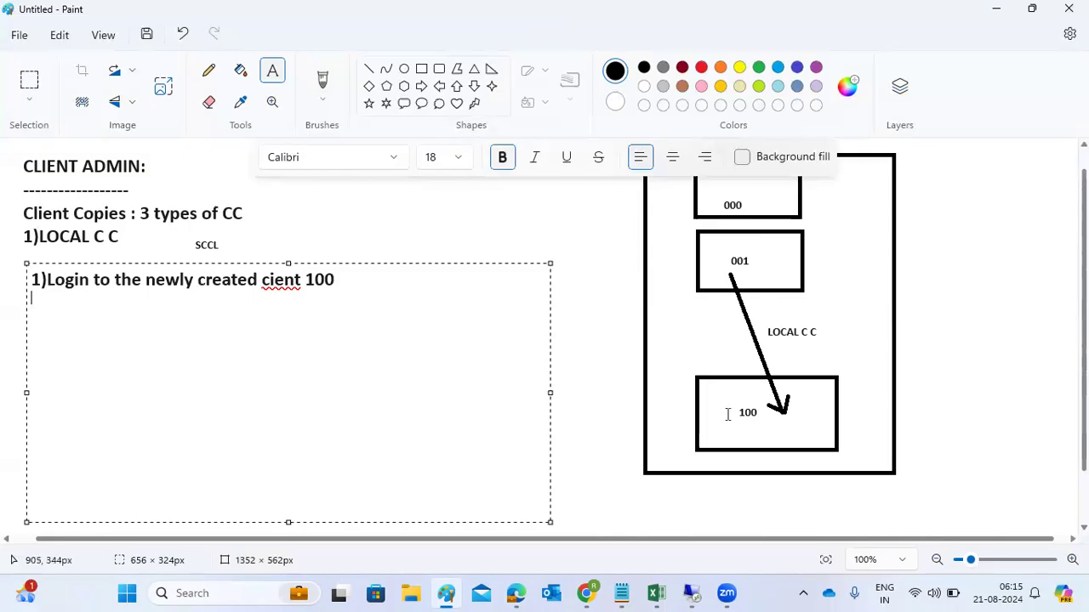
key(Return)
text(2)you can use sap8-pass)
key(BackSpace)
key(BackSpace)
key(BackSpace)
key(BackSpace)
key(BackSpace)
key(BackSpace)
text(*-pass)
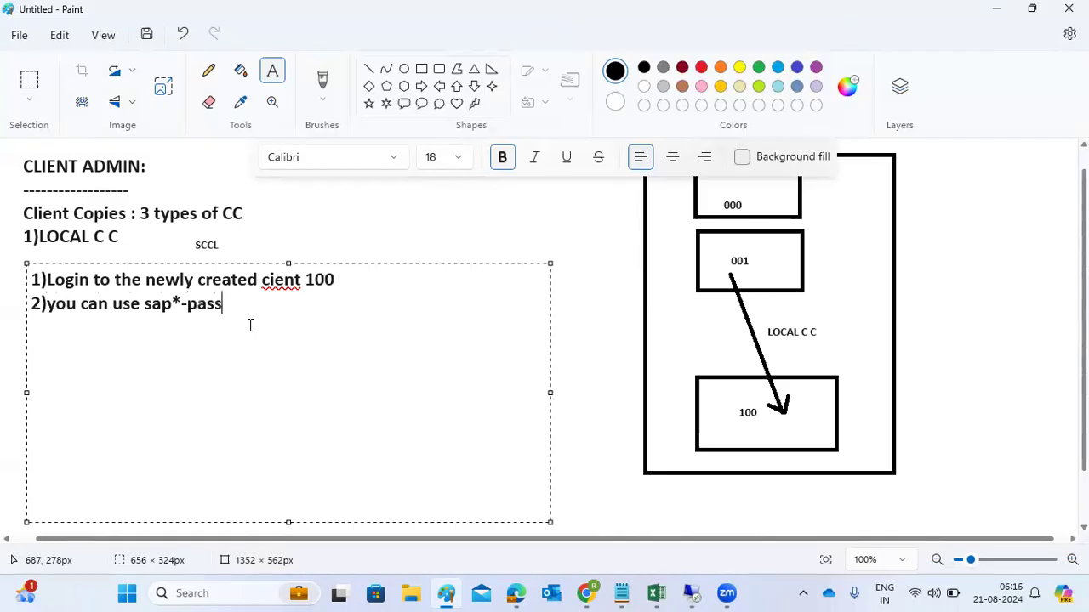
key(Return)
text(3)E)
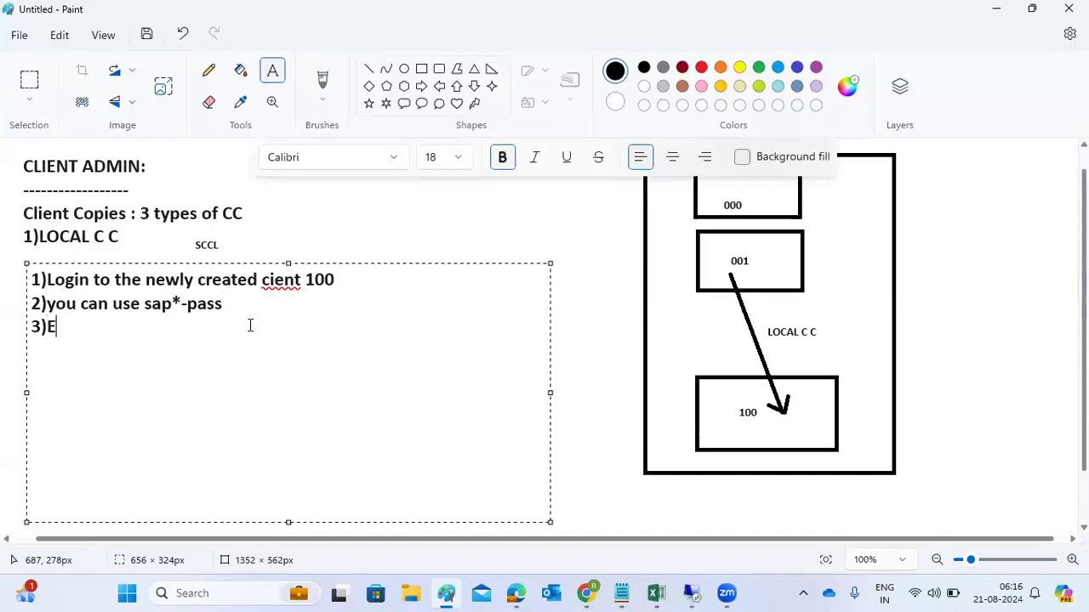
text(xecute SCC)
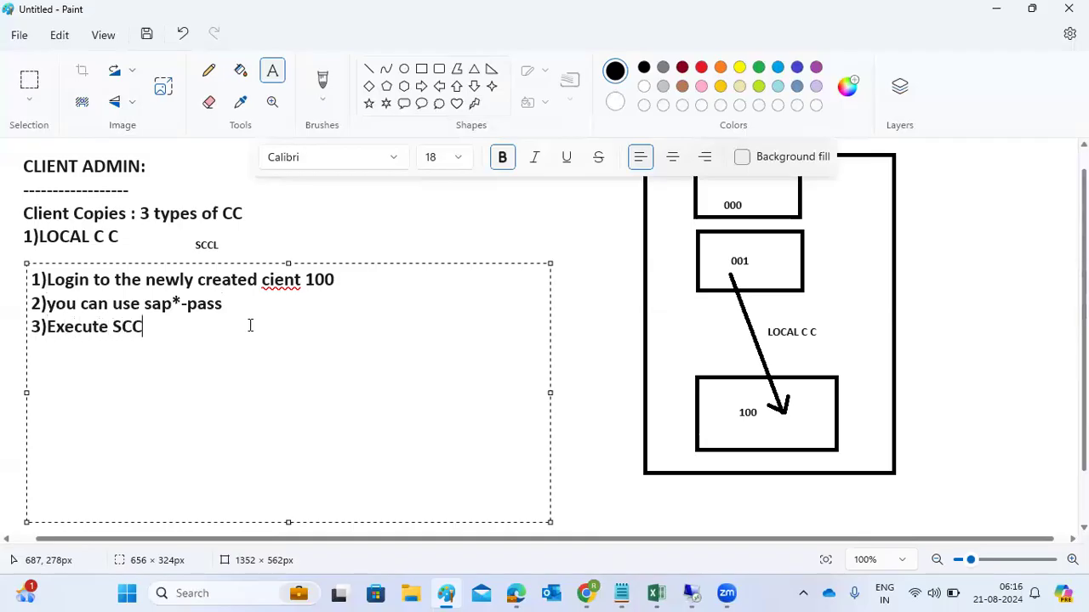
text(L-)
key(Return)
text(4)Sele)
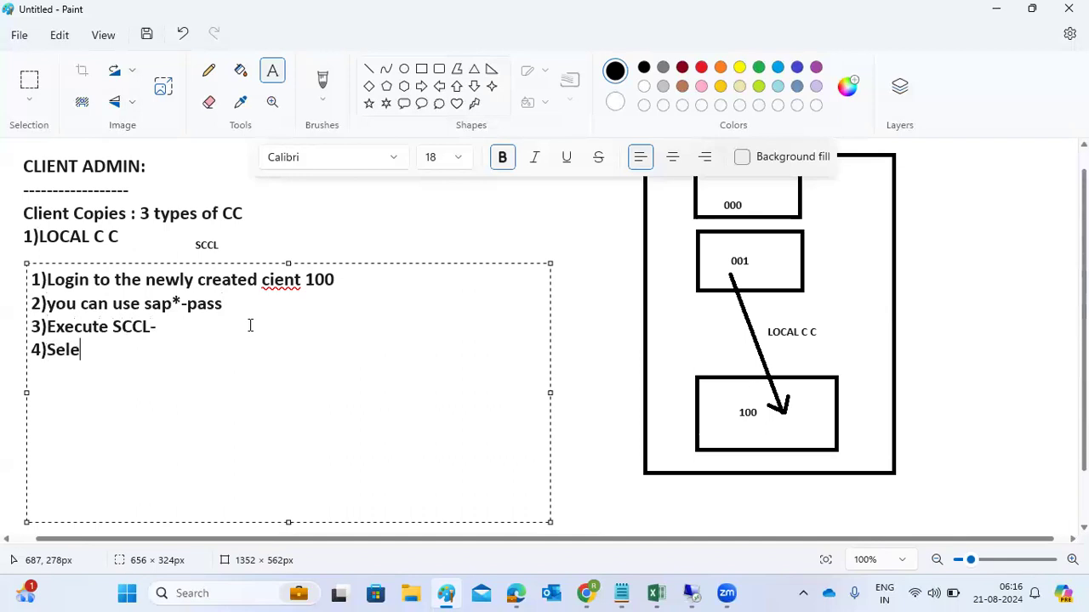
text(ct the source client )
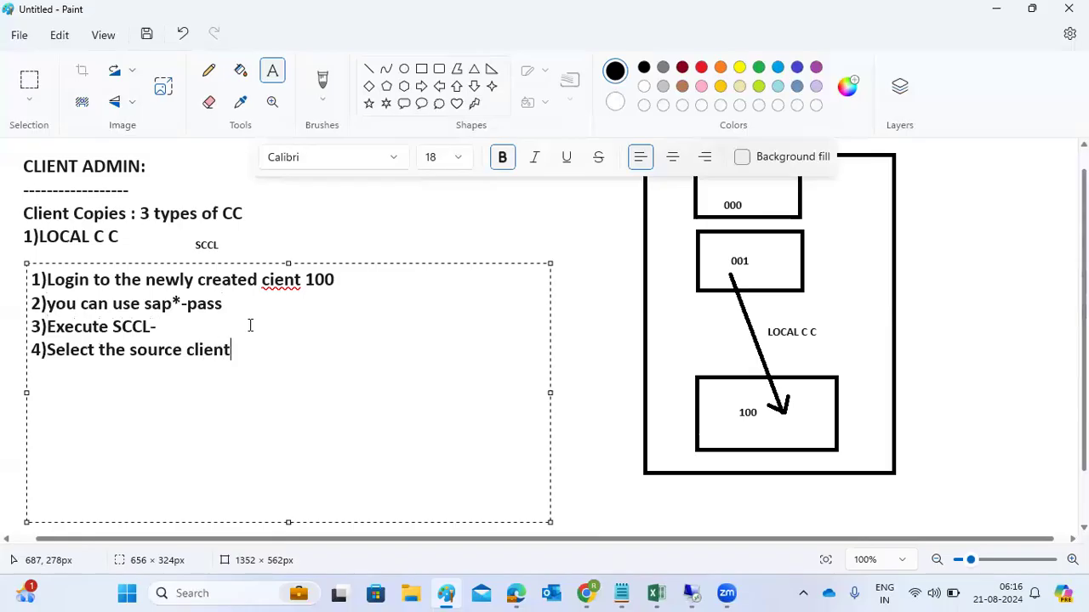
text((from which client you ne)
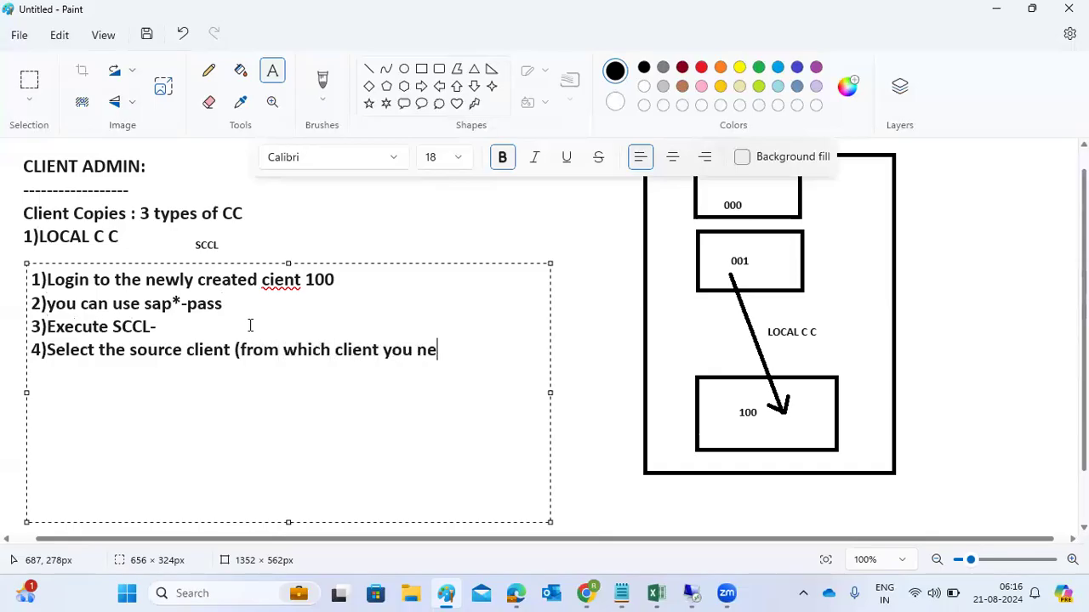
text(ed to data)
Step: Finish line 4 and add lines '4)select profile' and '5)Run in background mode'
key(BackSpace)
key(BackSpace)
key(BackSpace)
key(BackSpace)
key(BackSpace)
key(BackSpace)
key(BackSpace)
text(data))
key(Return)
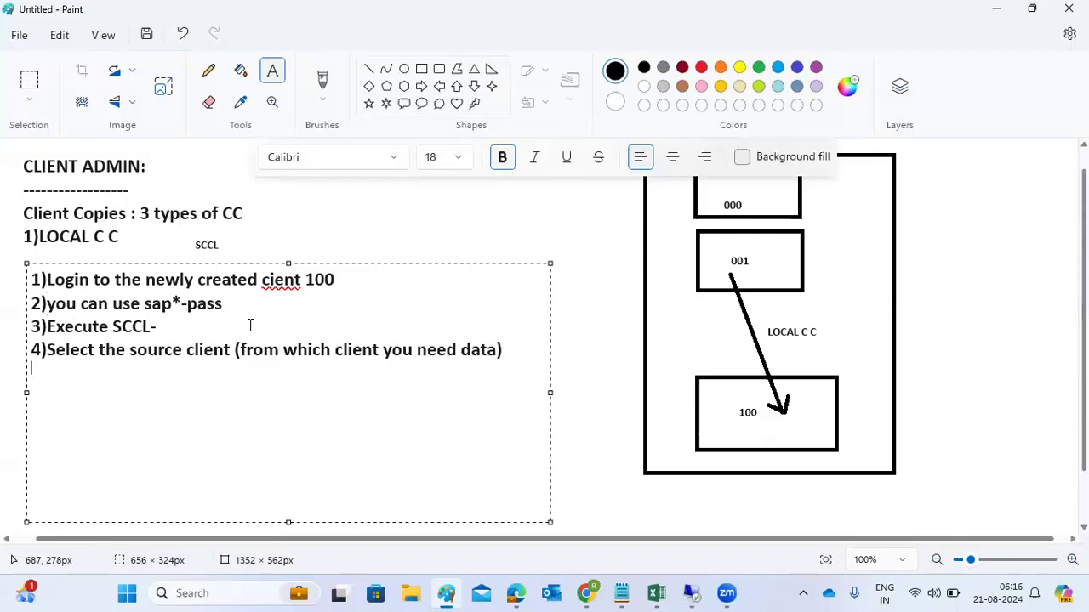
text(4)select profil)
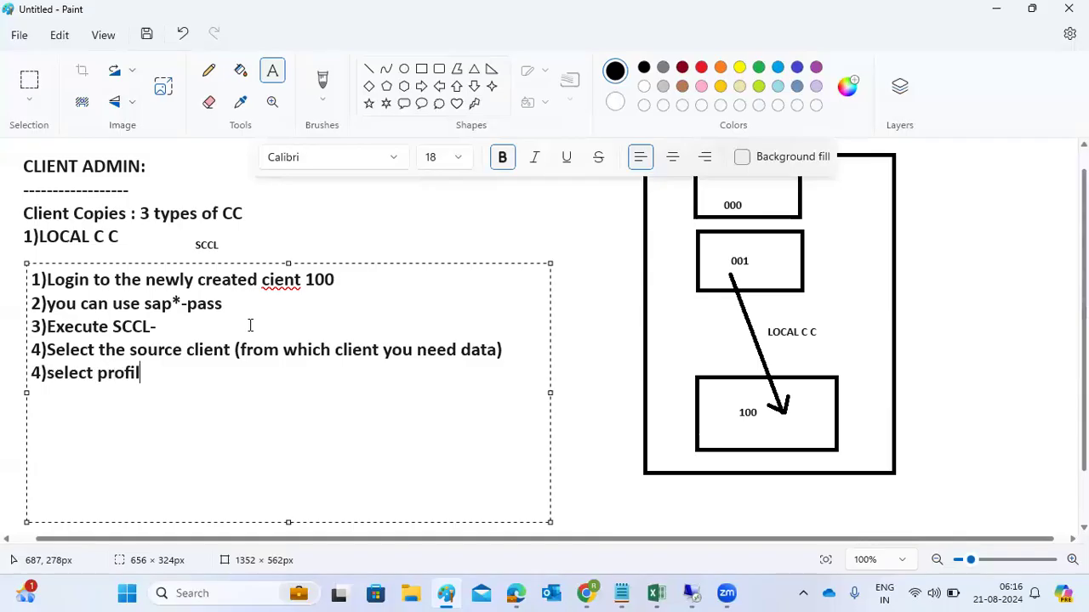
text(e ()
key(BackSpace)
key(Return)
text(5)Run in ba)
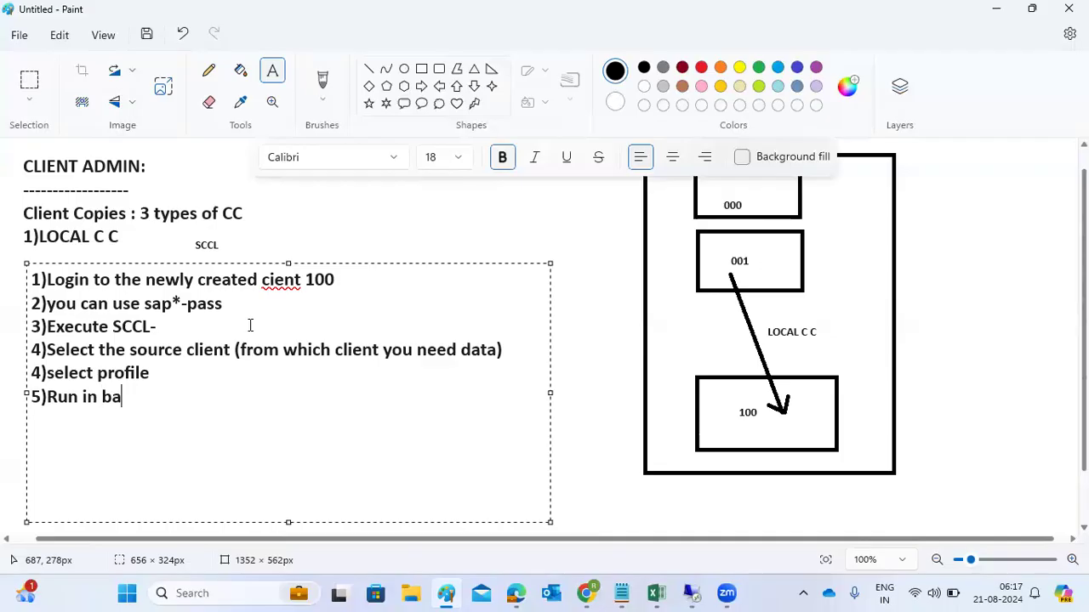
text(ckground m)
key(BackSpace)
text(mode)
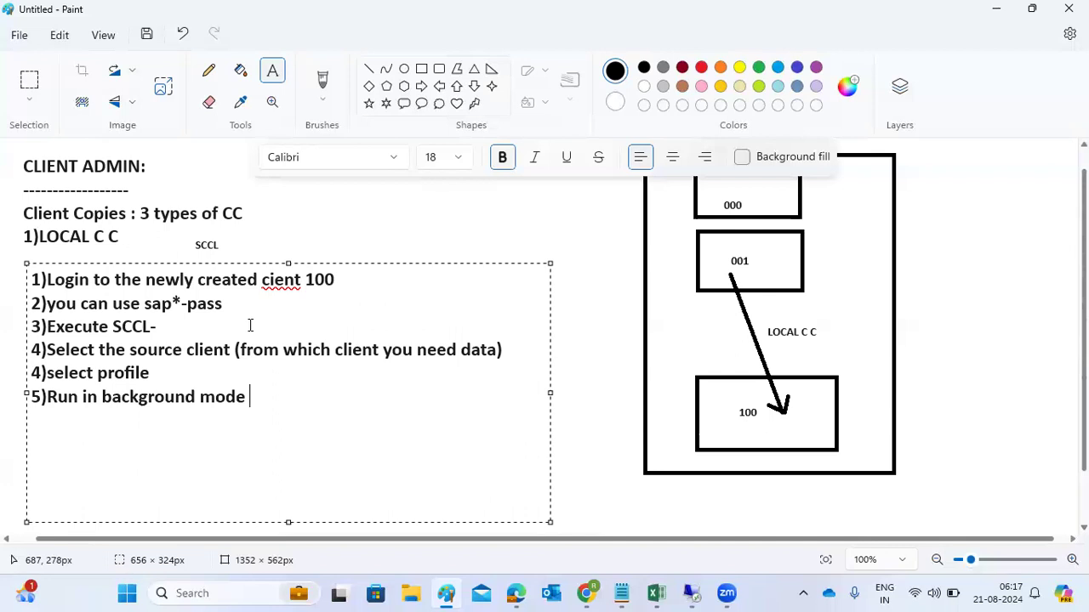
Step: Renumber the select profile step to 5 and start renumbering the background mode step
click(36, 354)
click(40, 368)
key(BackSpace)
text(5)
click(40, 397)
key(BackSpace)
Step: Number the background mode step 6, then start transaction SCCL in the SAP session
text(6)
mouse_move(691, 593)
click(711, 530)
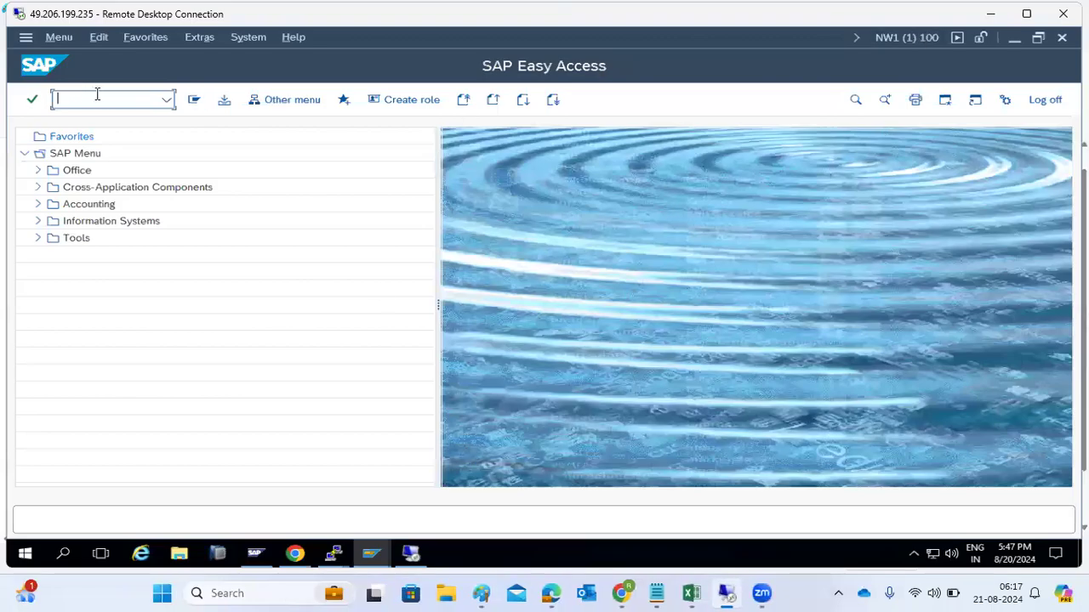
text(sccl)
key(Return)
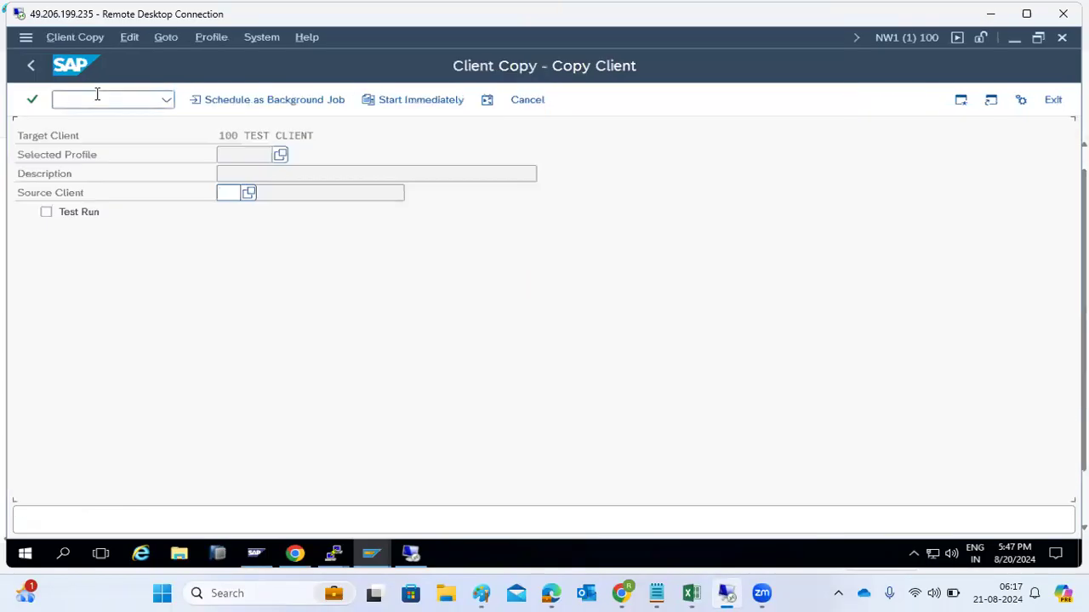
Step: Open the copy profile list and review SAP_USER, SAP_UONL, SAP_UCUS, SAP_APPX and SAP_ALL
click(280, 156)
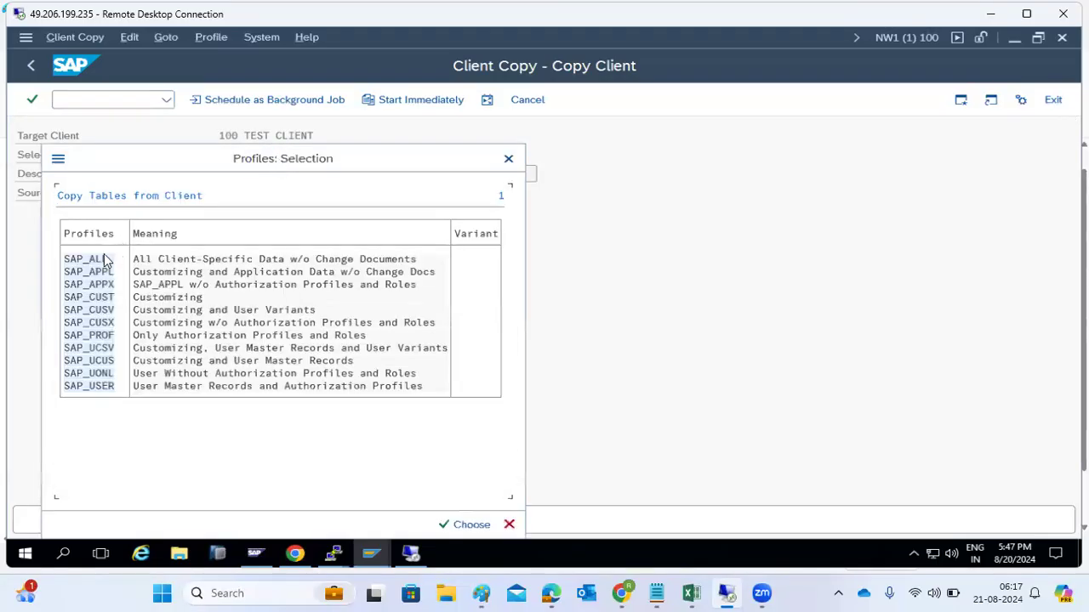
drag(169, 158, 362, 139)
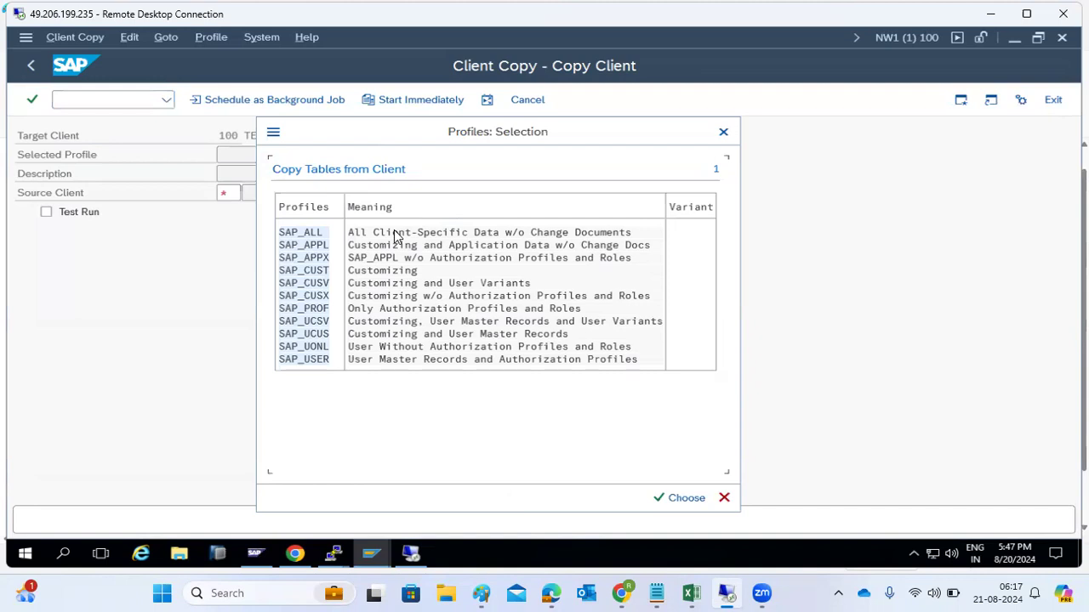
click(302, 362)
click(307, 349)
click(303, 336)
click(314, 257)
click(315, 235)
Step: Choose profile SAP_USER and source client 001, then return to the Paint notes
double_click(315, 362)
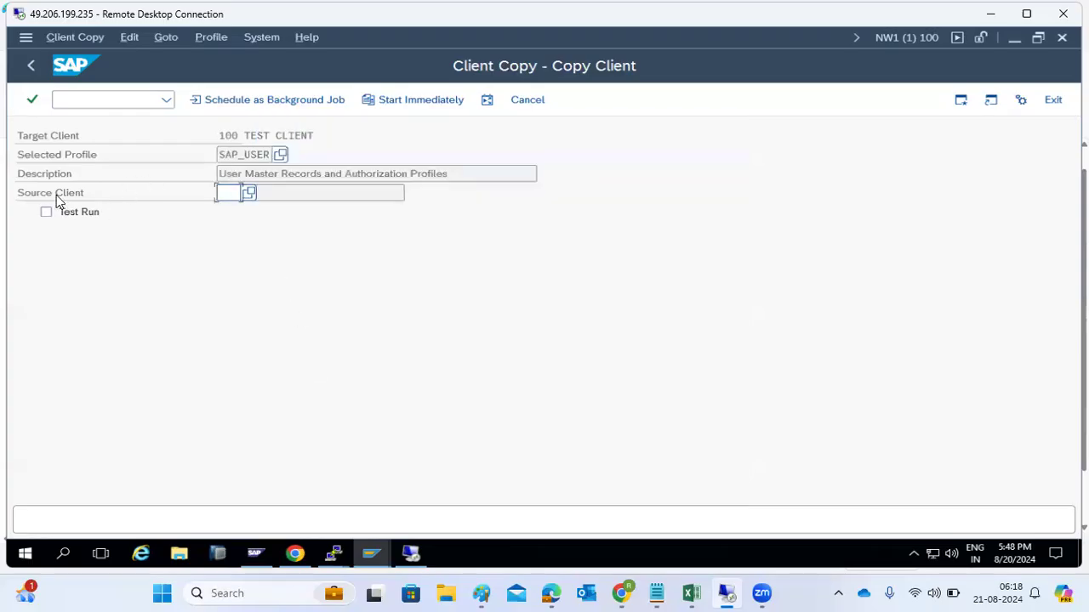
click(248, 193)
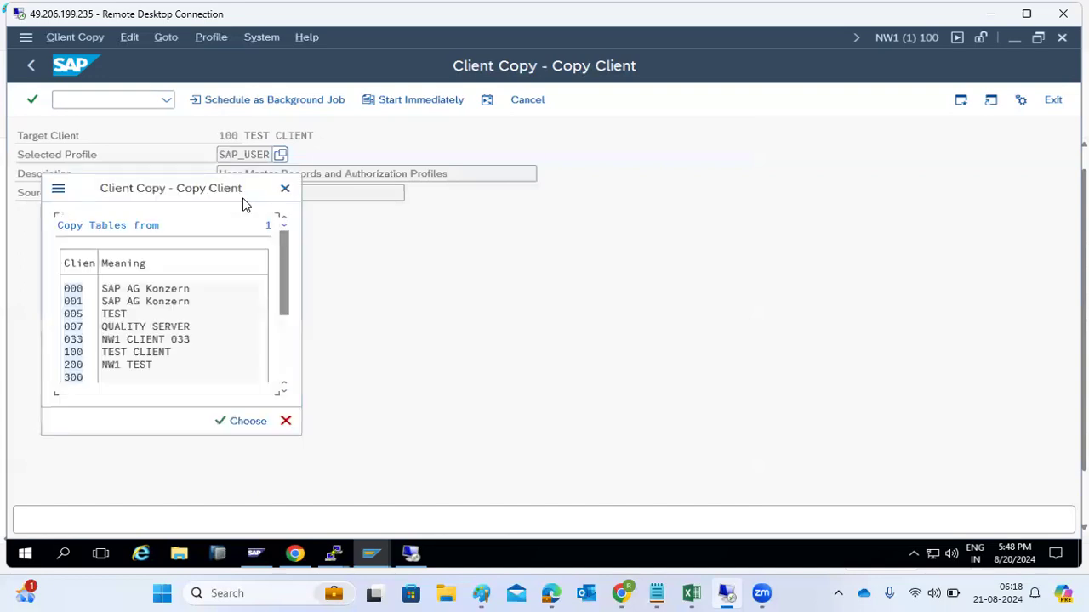
double_click(77, 302)
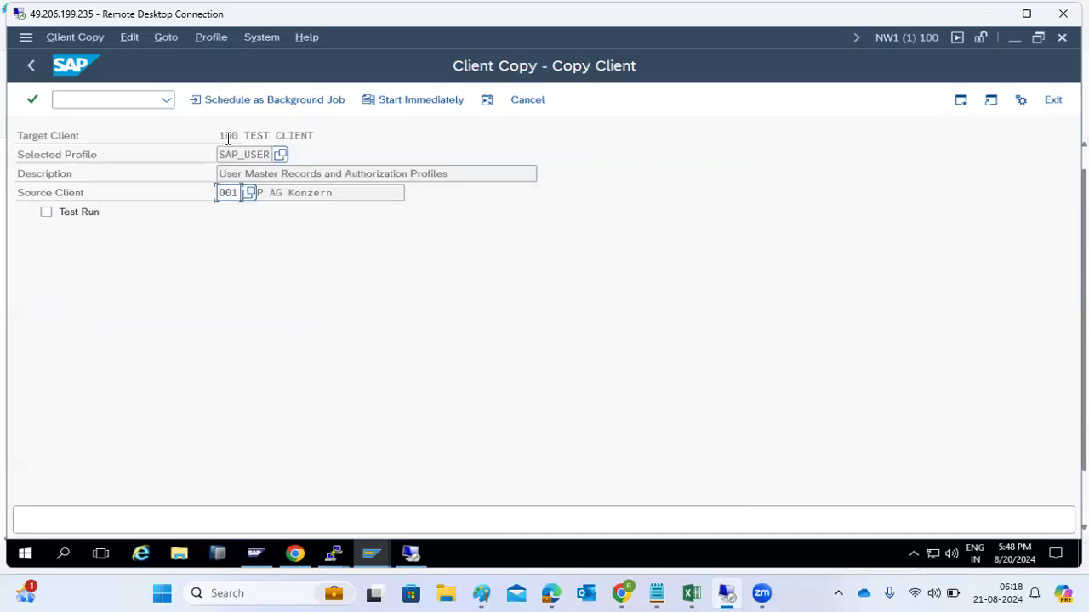
click(481, 593)
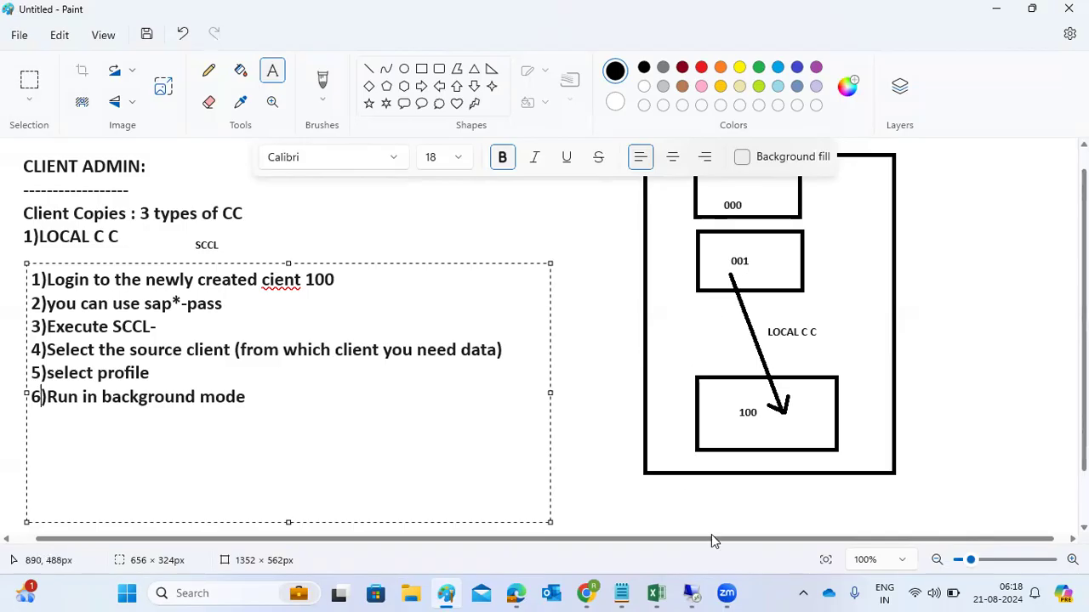
Step: Return to the SAP Client Copy screen and highlight the 00 of target client 100
mouse_move(690, 593)
click(660, 509)
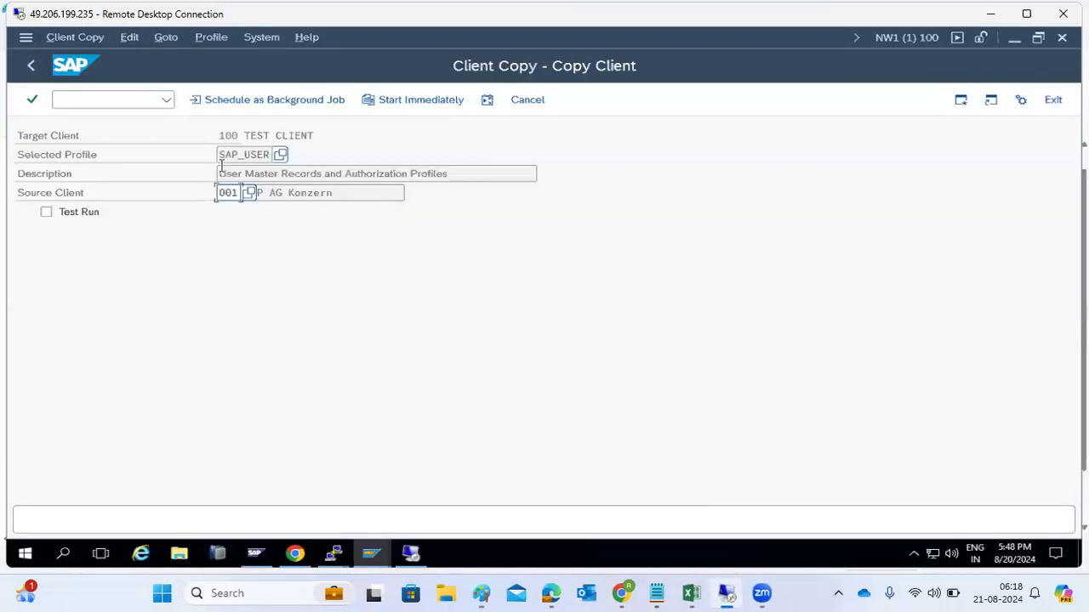
click(228, 138)
drag(228, 138, 306, 127)
click(279, 156)
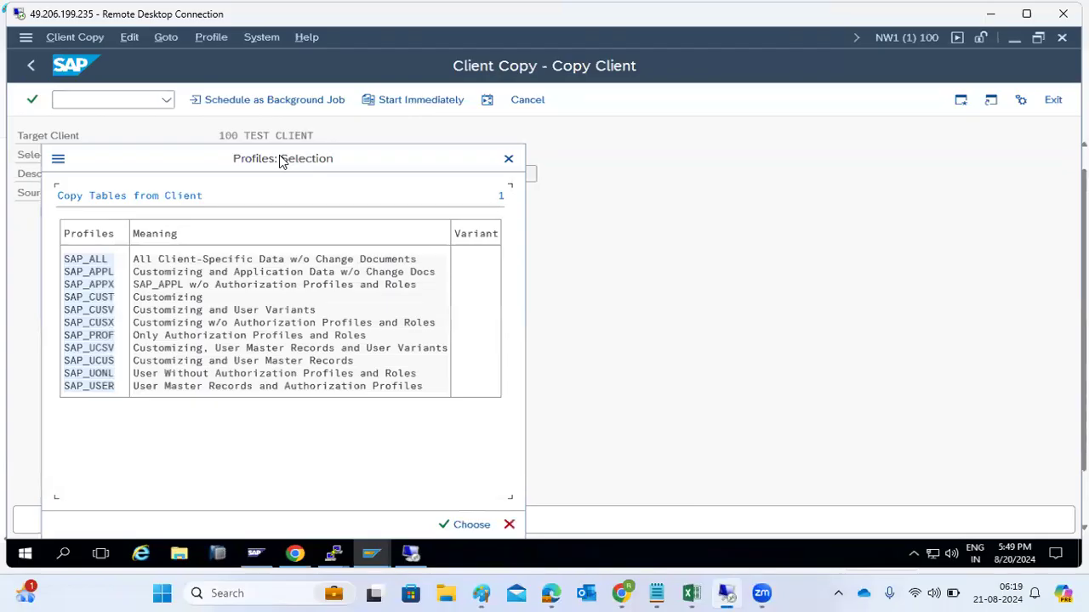
click(87, 262)
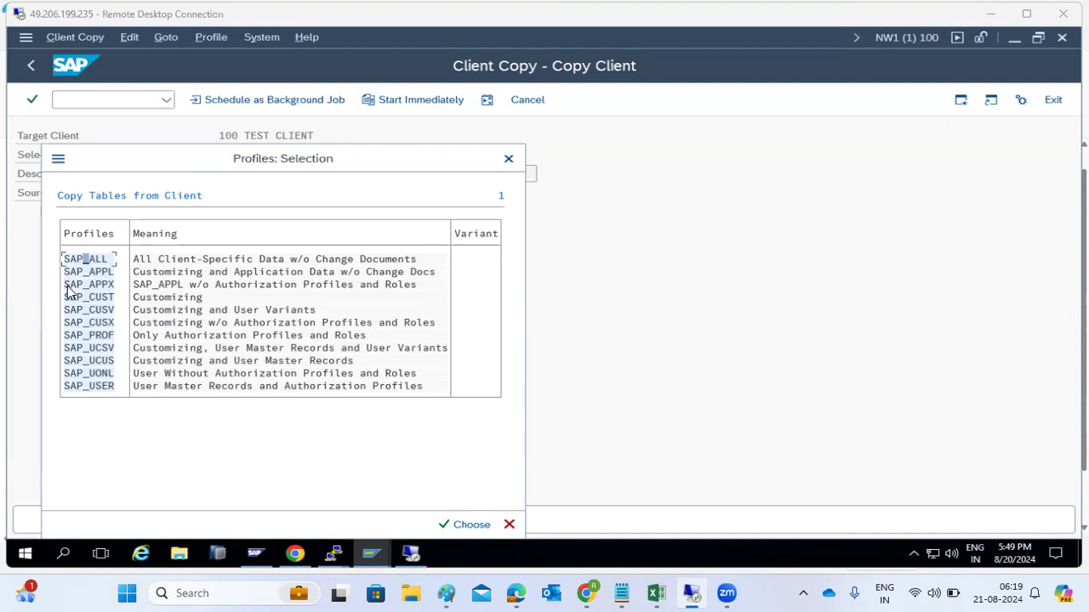
click(94, 298)
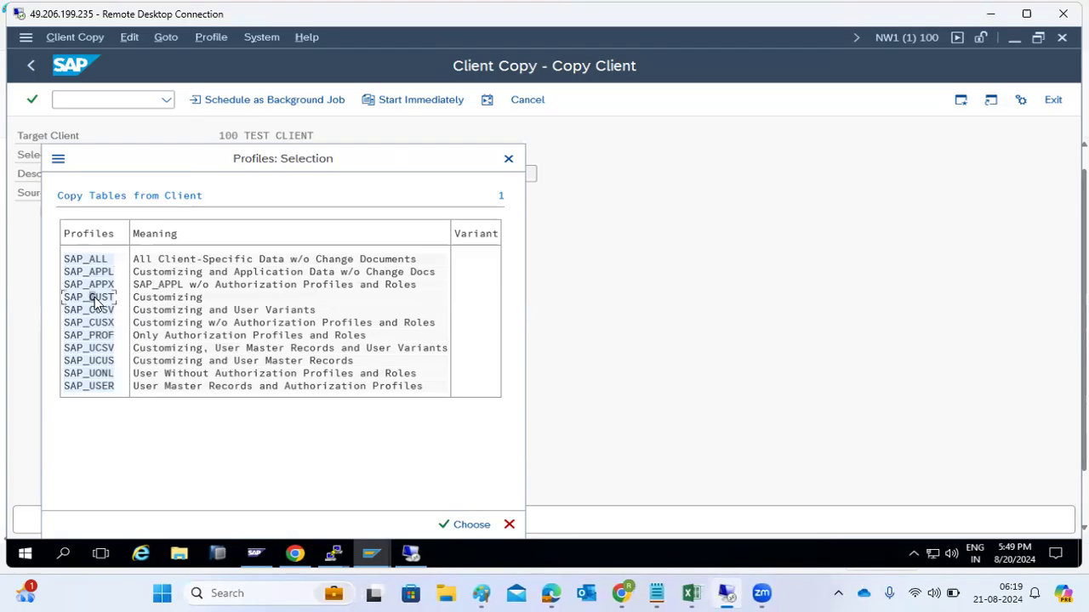
click(94, 324)
double_click(90, 387)
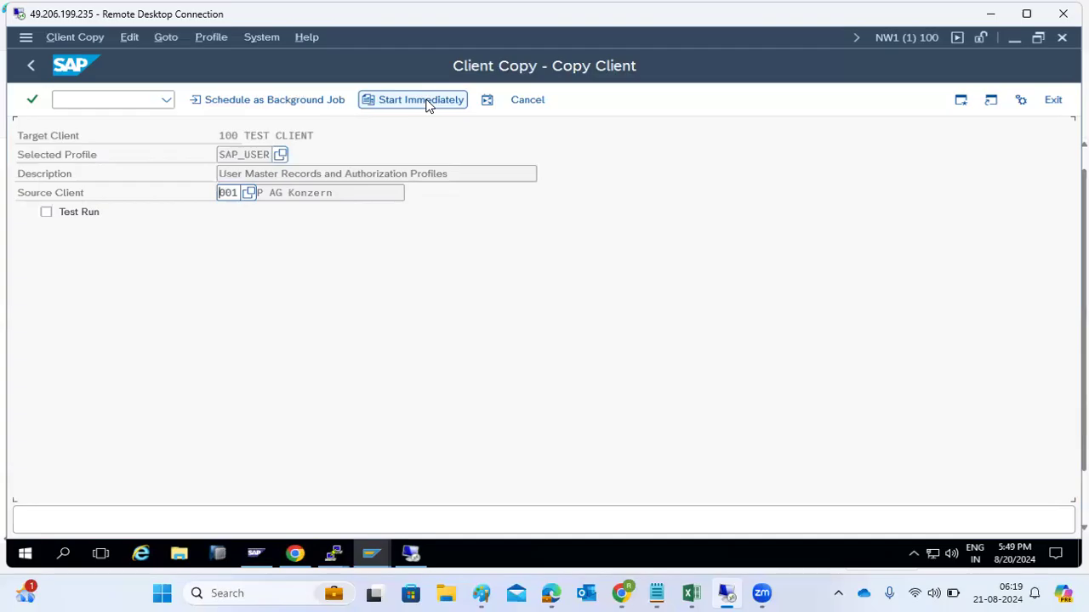
click(229, 96)
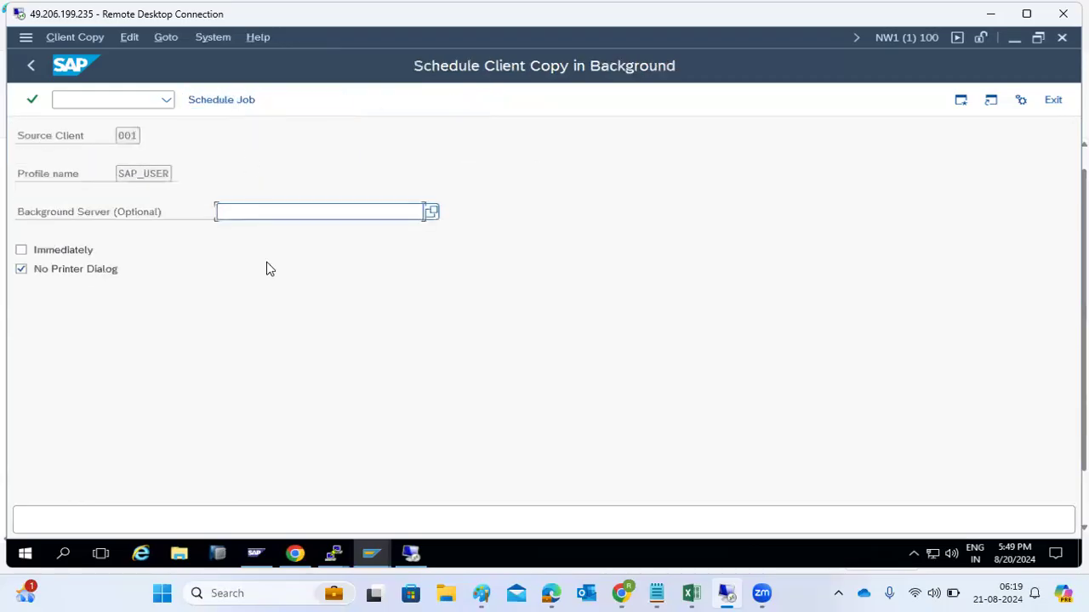
Step: Schedule the 001-to-100 SAP_USER local copy to run immediately in background and acknowledge the confirmation
click(67, 248)
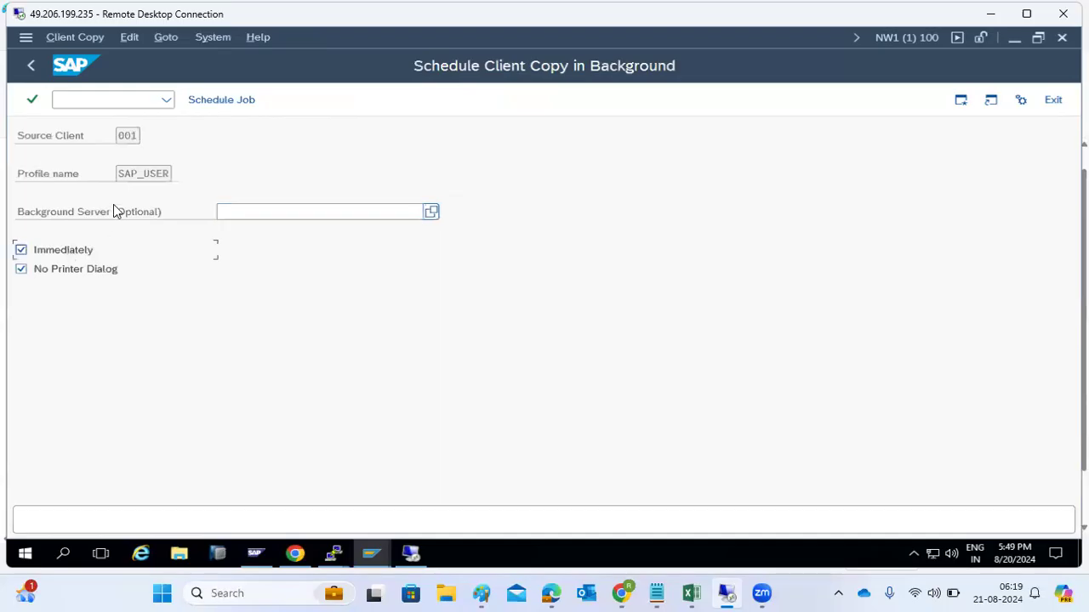
click(202, 101)
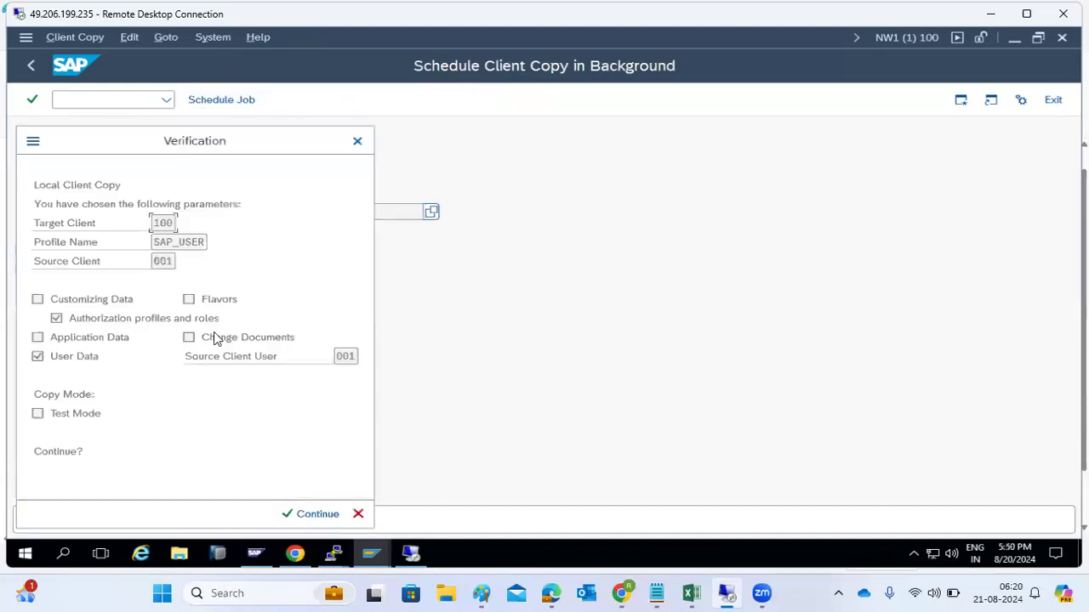
click(298, 511)
drag(173, 424, 284, 425)
drag(157, 443, 303, 465)
click(452, 524)
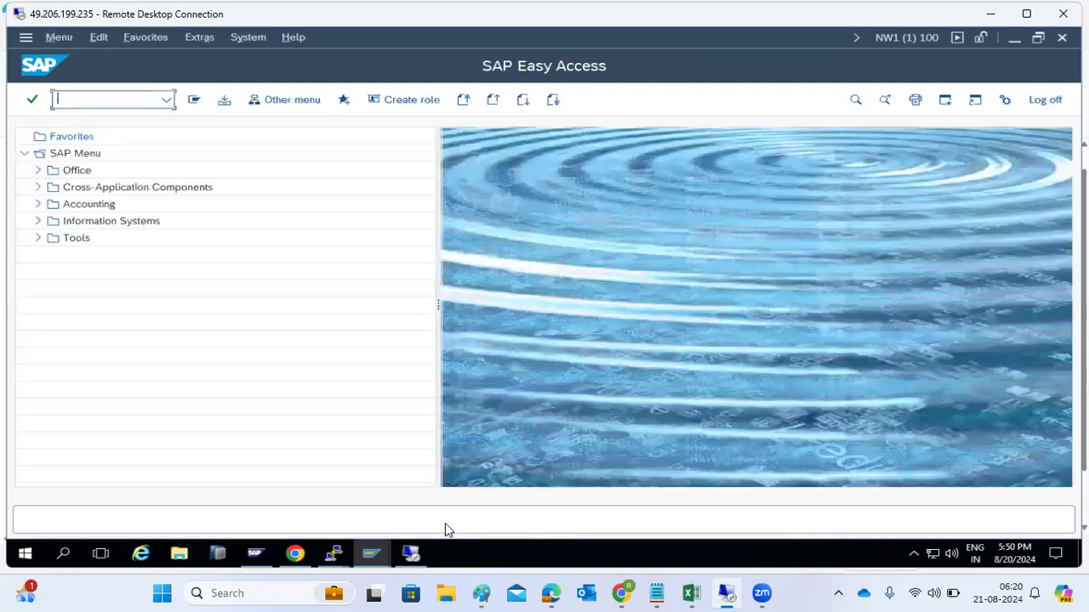
Step: Add '7)check the logs in SCC3' below step 6 in the Paint notes
click(481, 593)
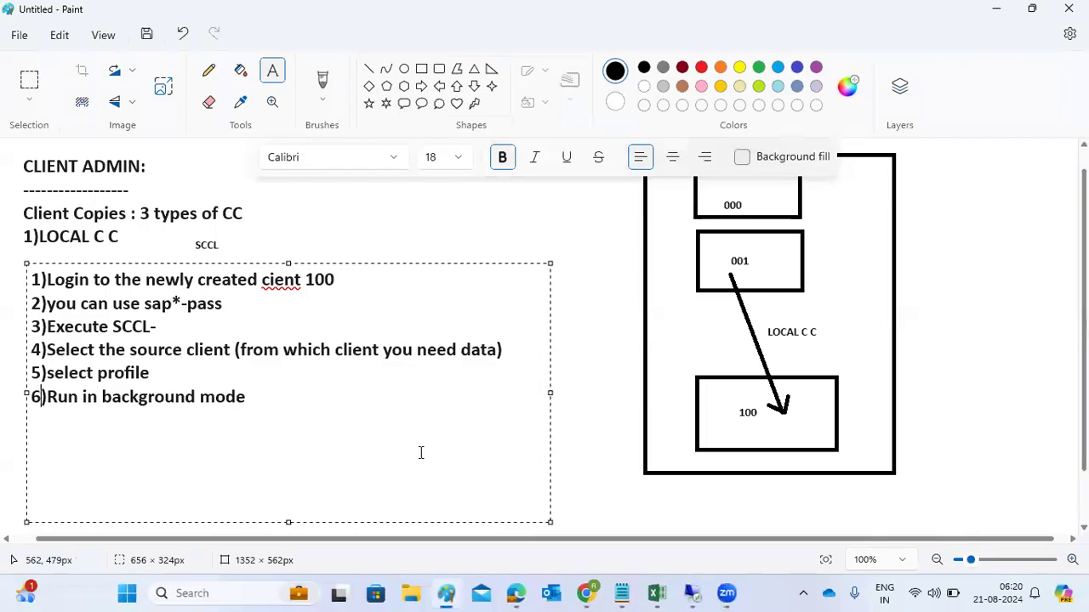
click(380, 405)
key(BackSpace)
text(7)check the logs in SCC3)
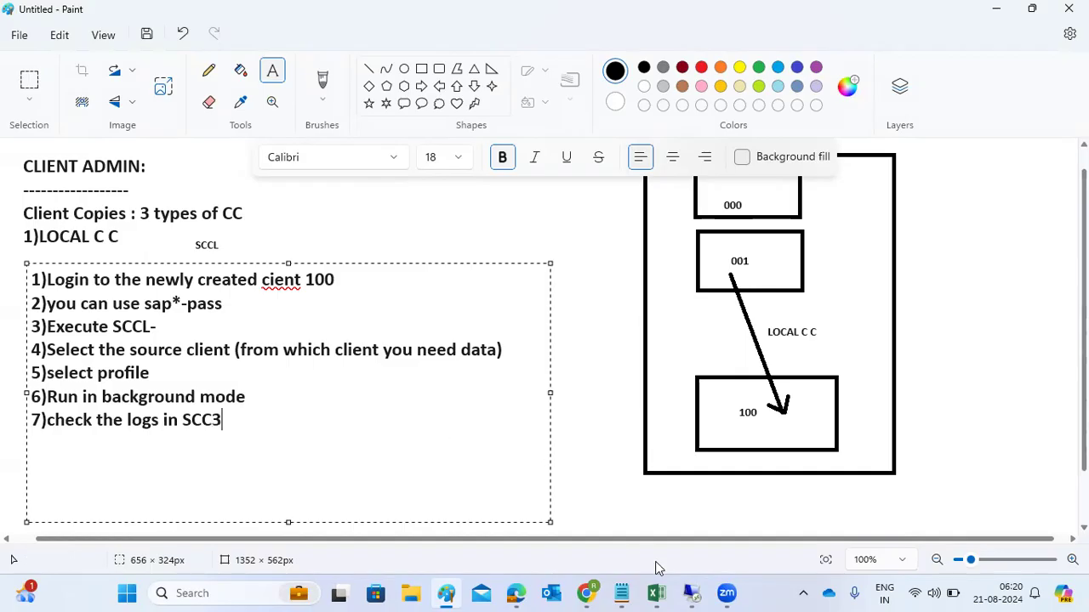
Step: Back in SAP, open the background job overview with SM37
click(691, 593)
text(sm37)
key(Return)
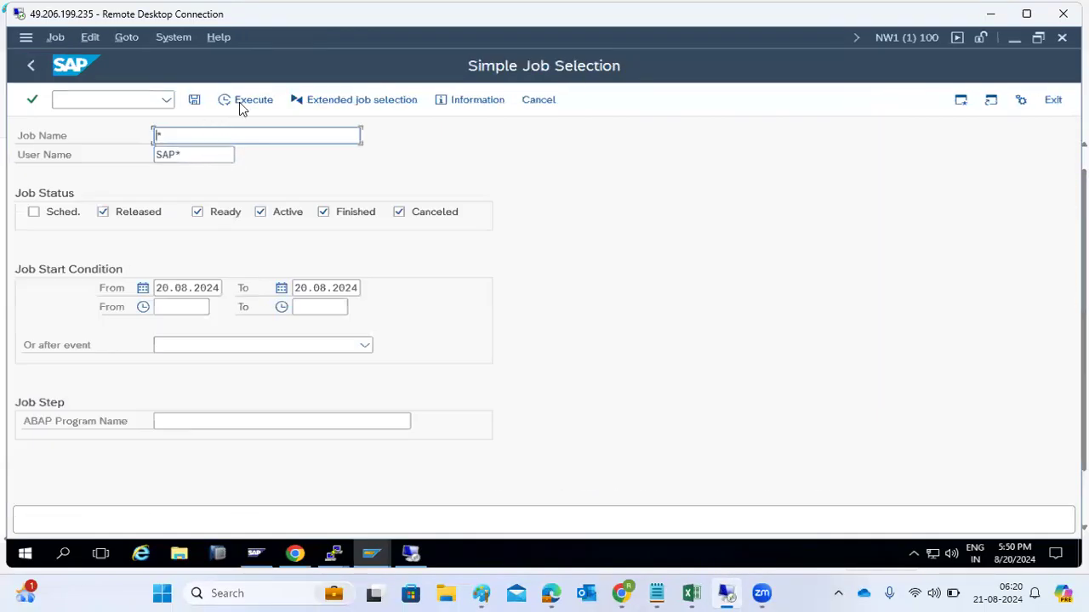
Step: List and refresh the background jobs to see the CLIENTCOPY job active, then open /nscc3
click(239, 103)
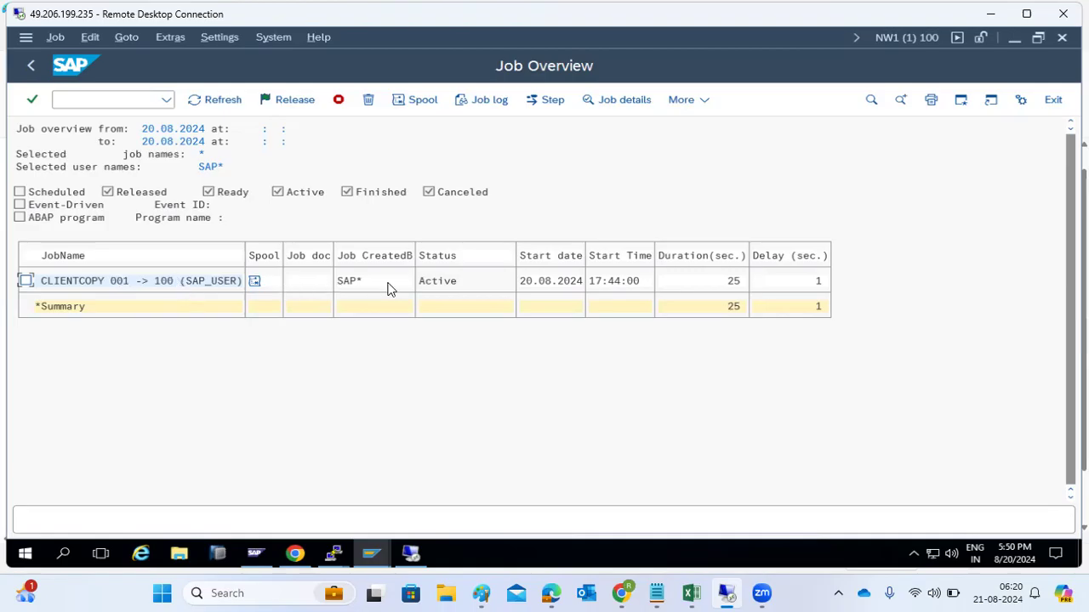
click(230, 104)
click(108, 99)
text(/n)
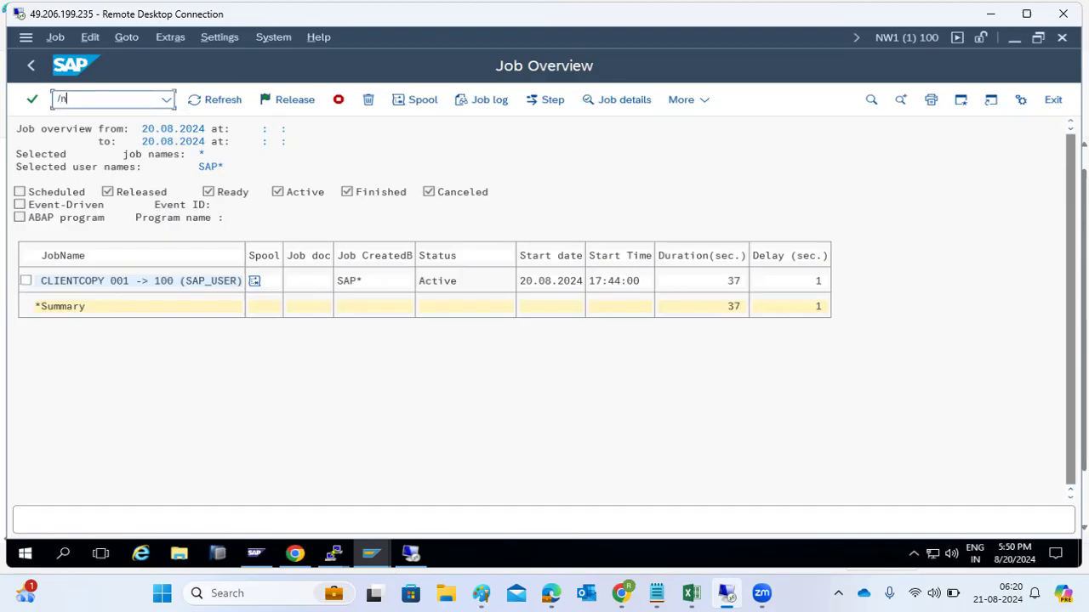
text(sm)
key(BackSpace)
text(cc3)
key(Return)
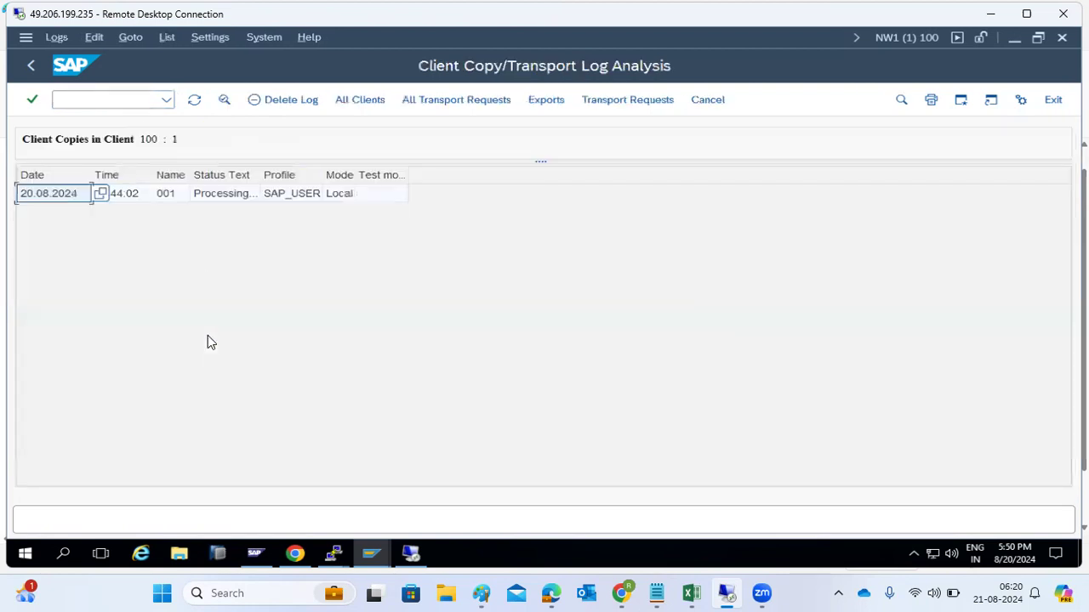
Step: Open the running client copy's details and refresh until it shows 22 of 103 tables
double_click(223, 201)
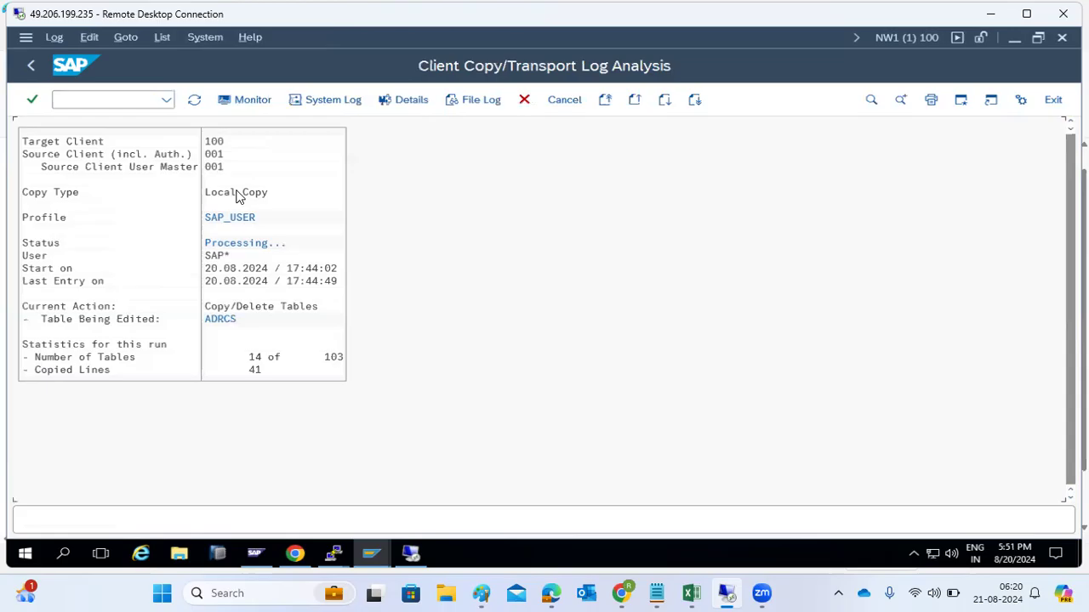
click(219, 319)
click(194, 101)
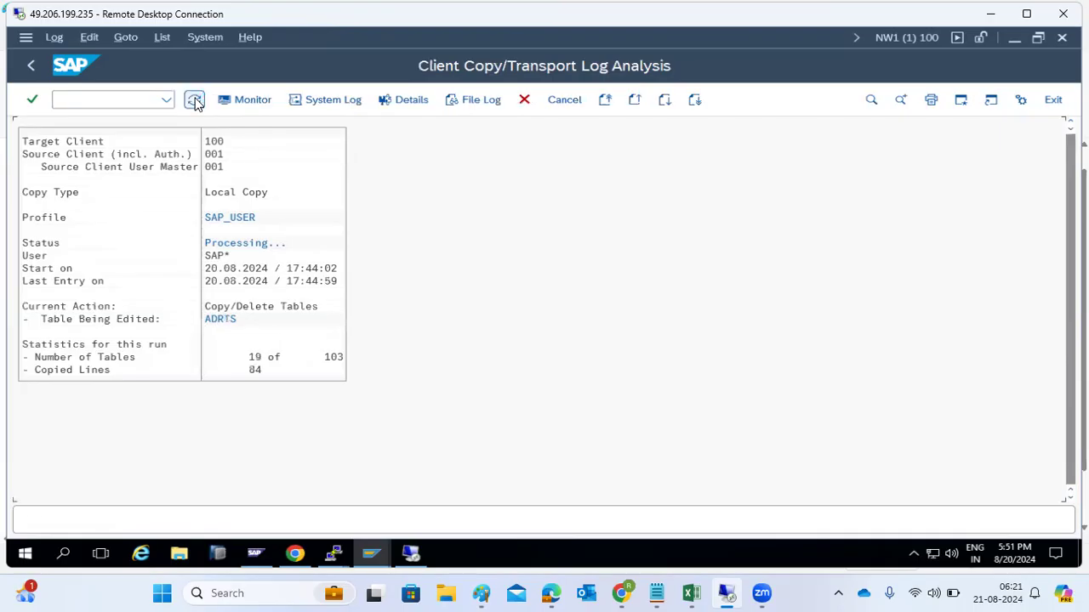
click(195, 100)
click(195, 102)
click(194, 101)
Step: Enter /nsuu01 to leave the log for the Easy Access menu
click(128, 100)
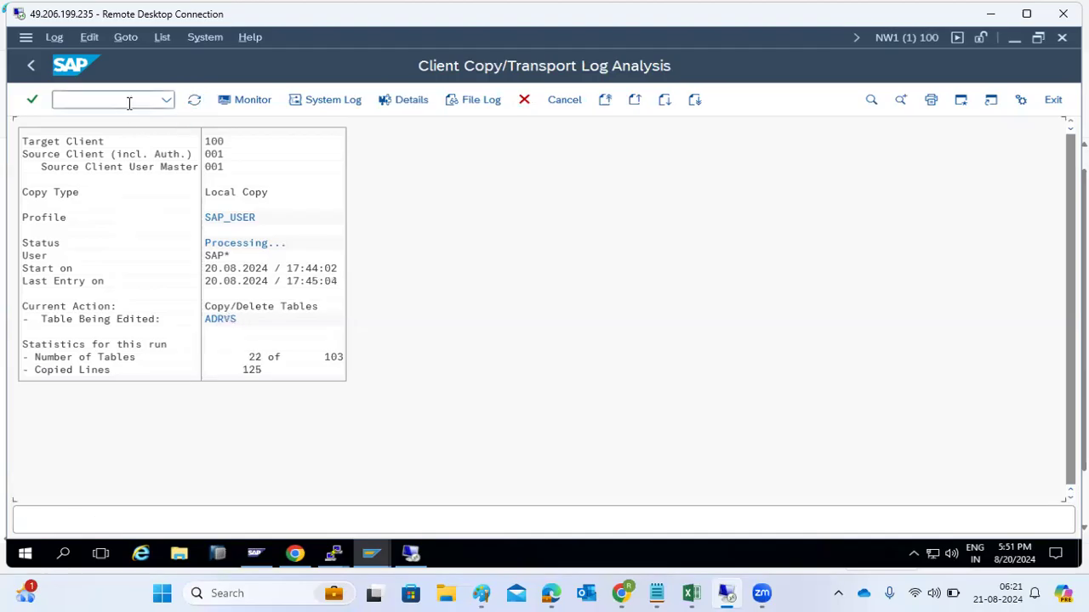
text(/nsuu01)
key(Return)
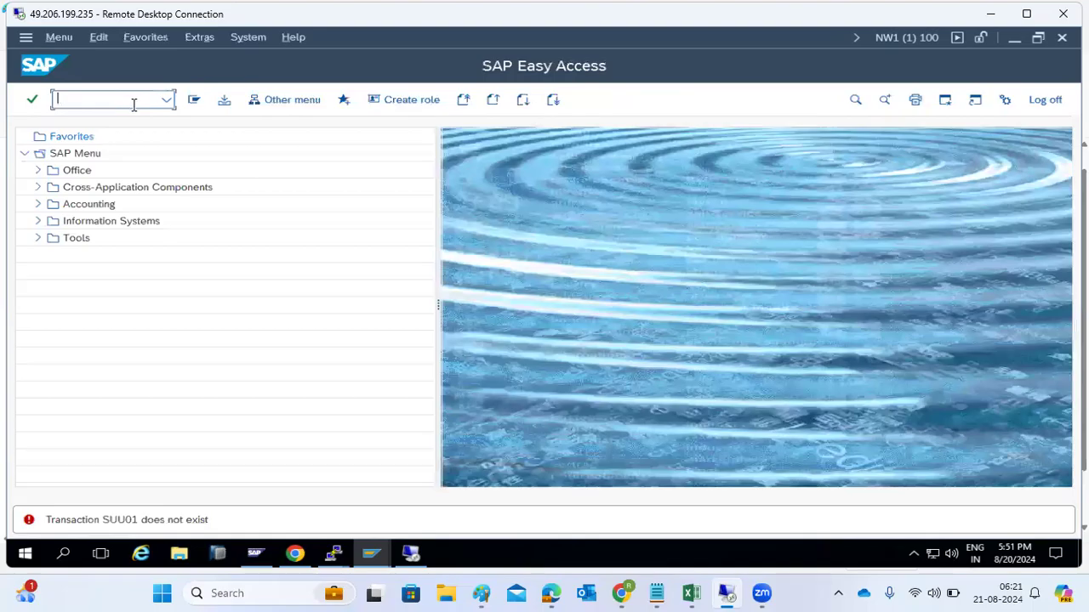
Step: Open SU01 in client 100 and run the user name search, which finds no values
text(su01)
key(Return)
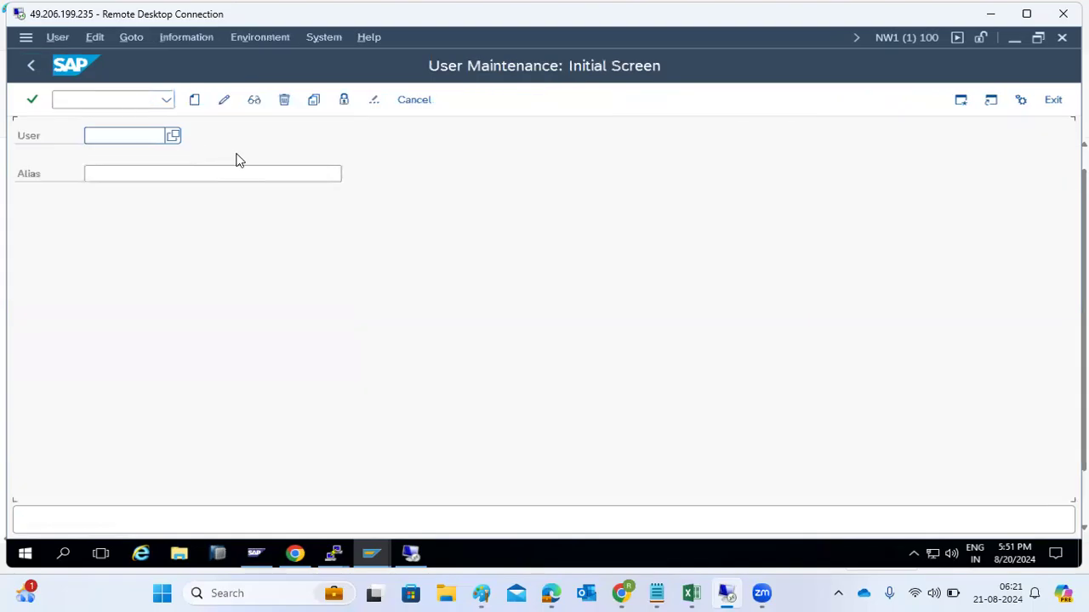
click(176, 136)
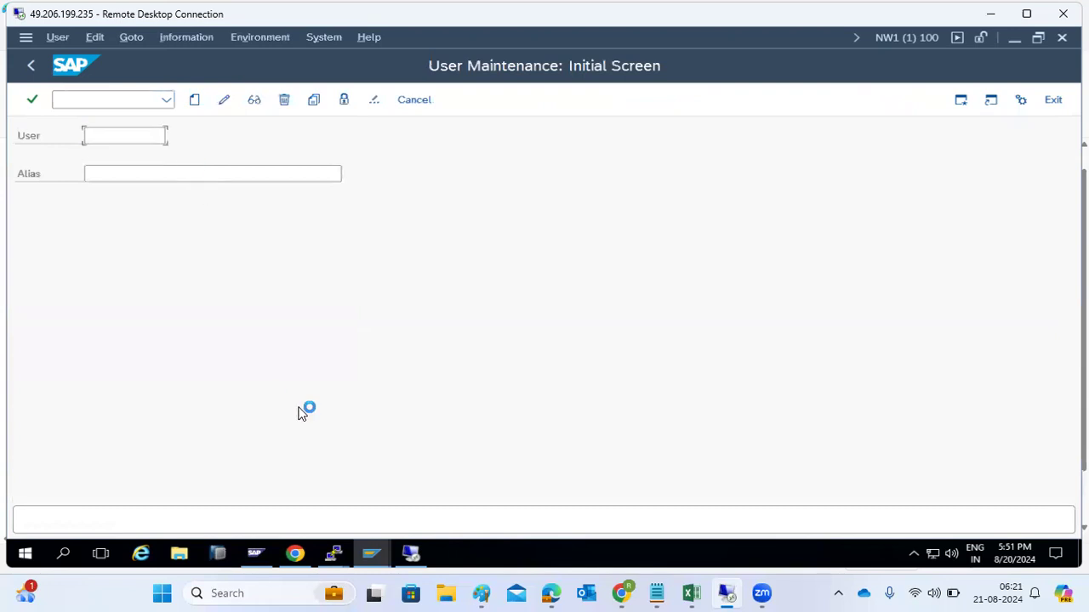
click(476, 523)
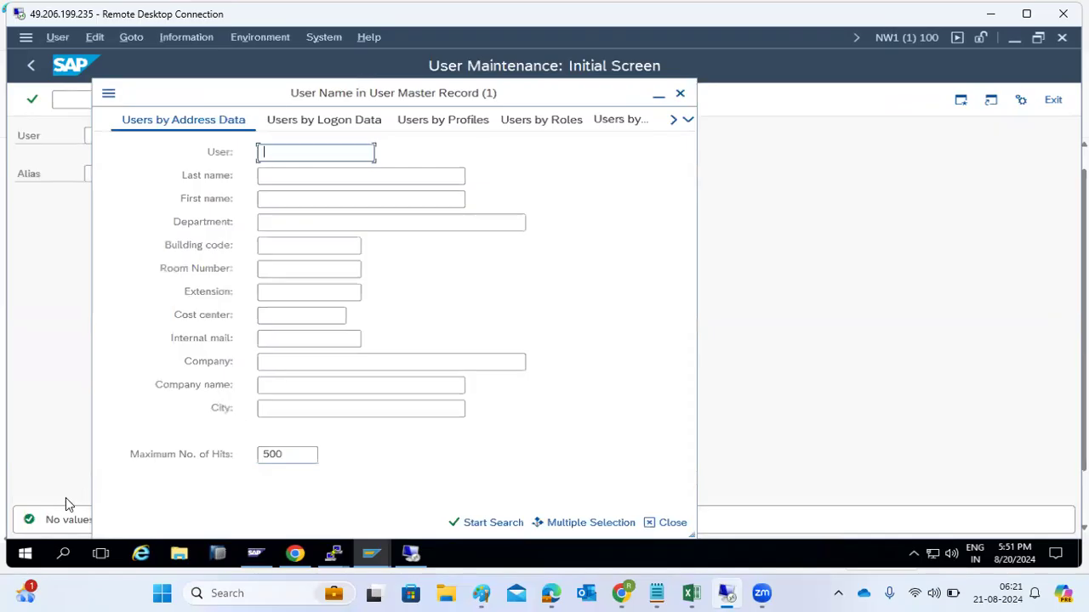
Step: Close the user search and switch to the other SAP Easy Access session
drag(175, 95, 334, 108)
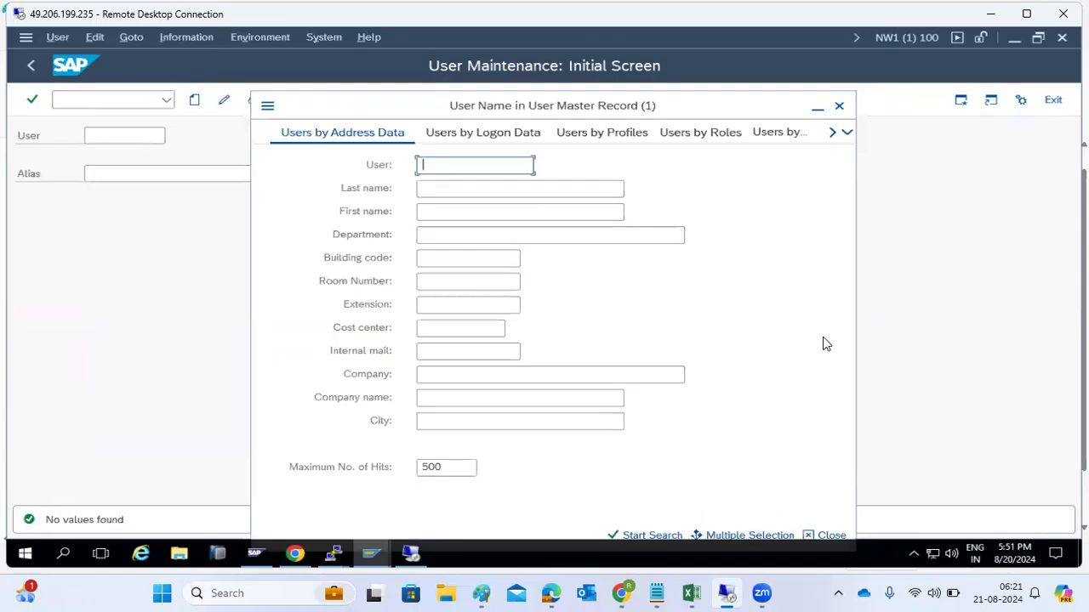
click(839, 106)
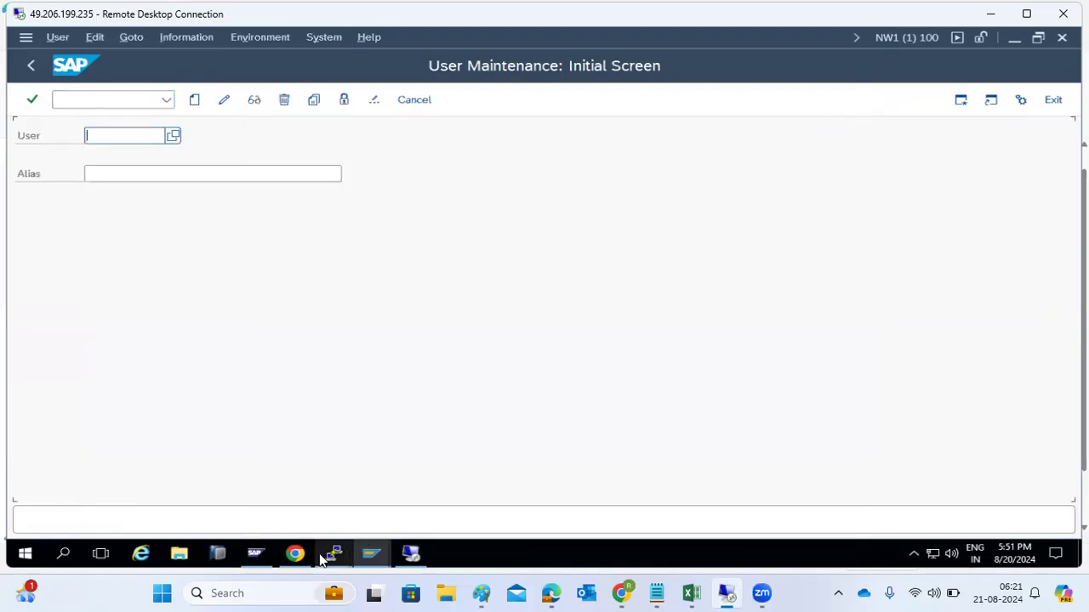
click(372, 555)
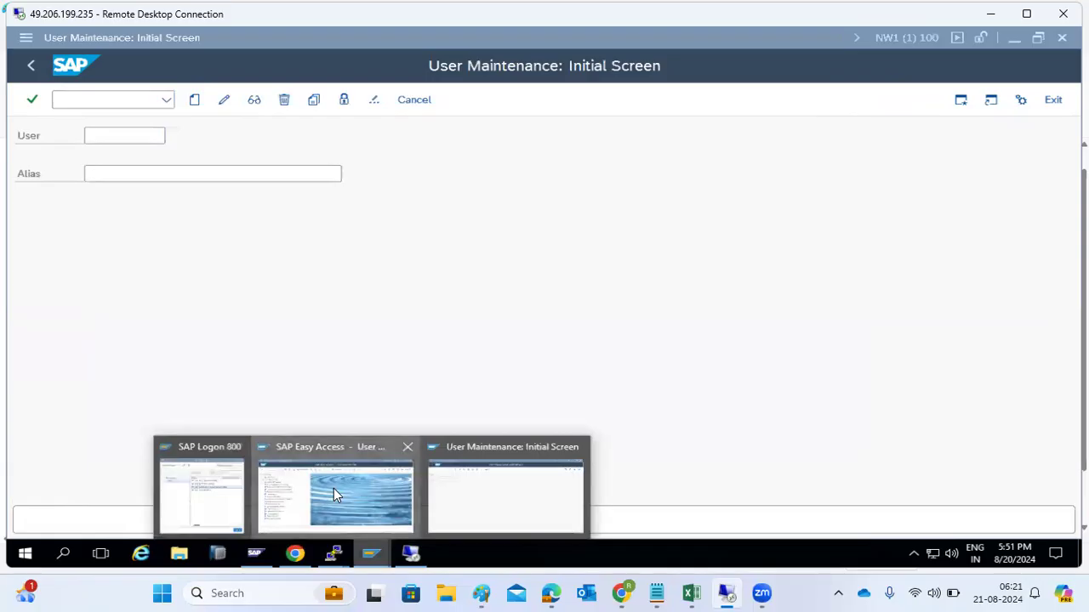
click(334, 488)
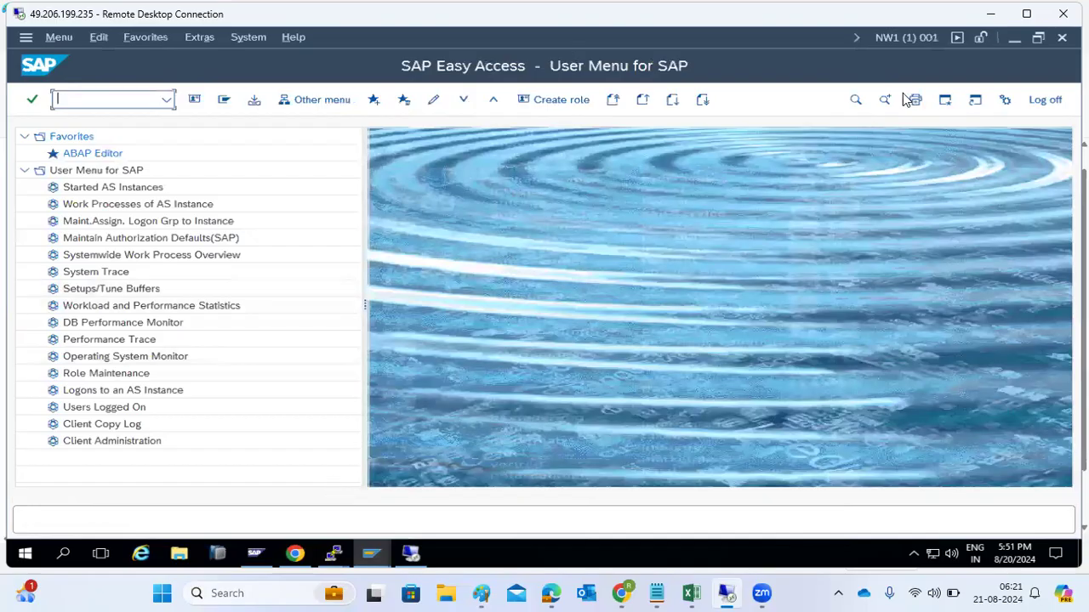
Step: In client 001, run SU01's user search by address data to list all 42 users
text(su01)
key(Return)
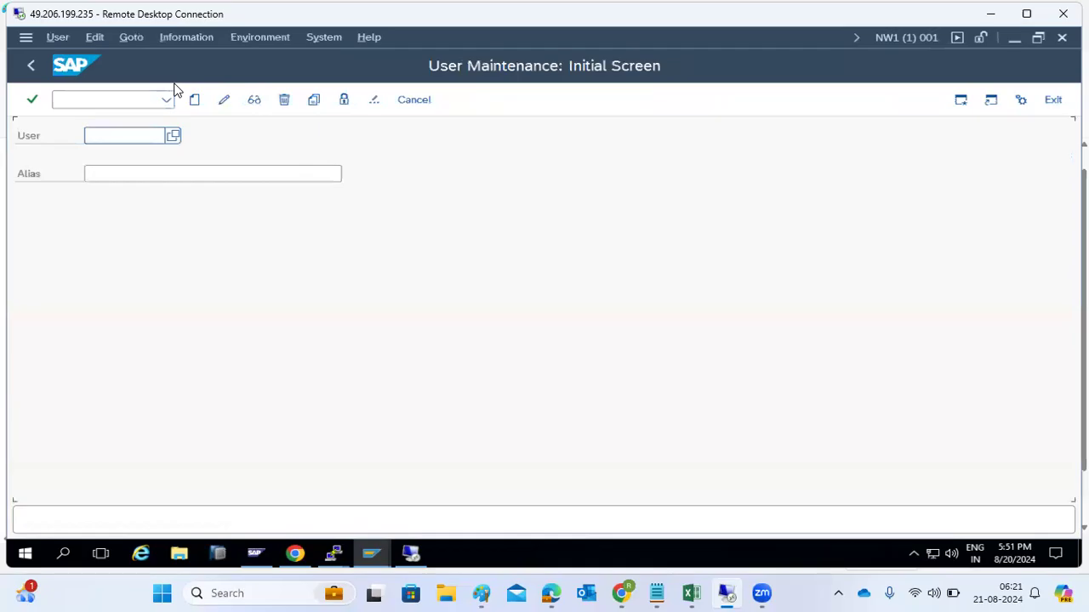
click(173, 135)
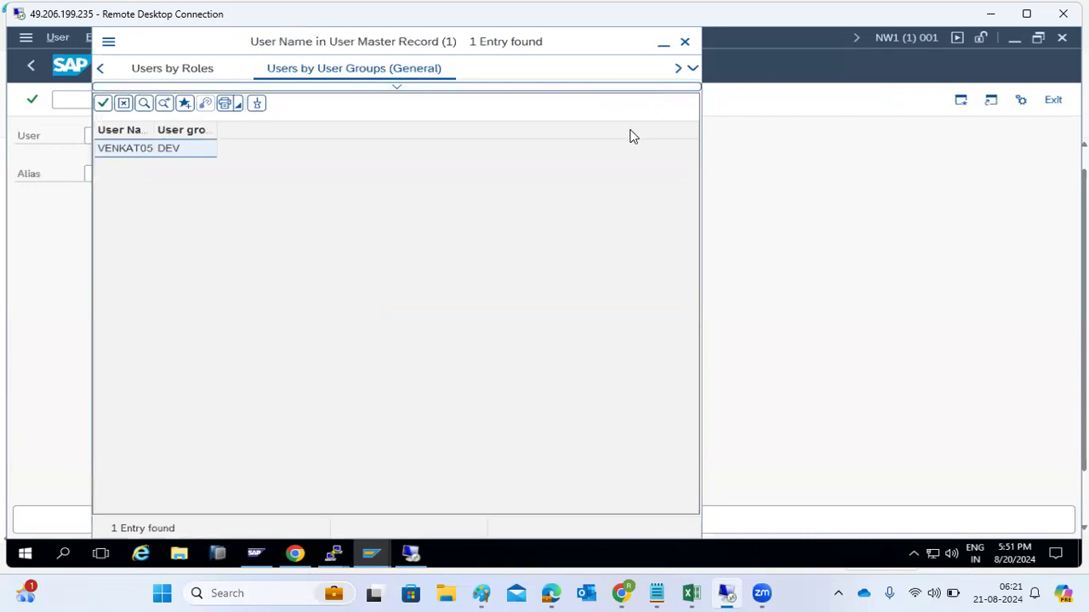
click(100, 68)
click(114, 84)
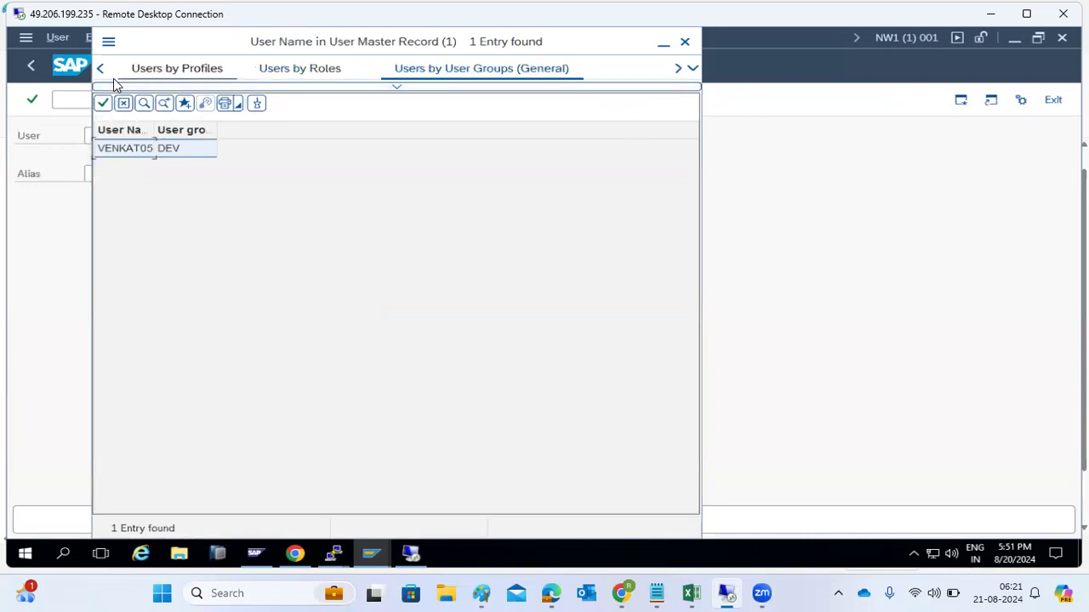
click(410, 70)
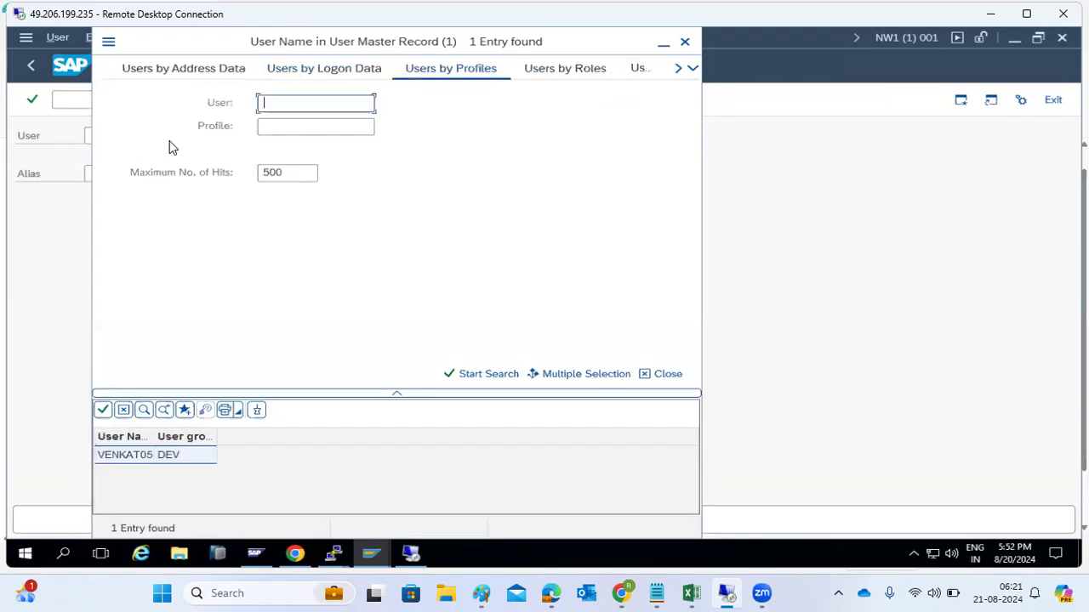
click(120, 80)
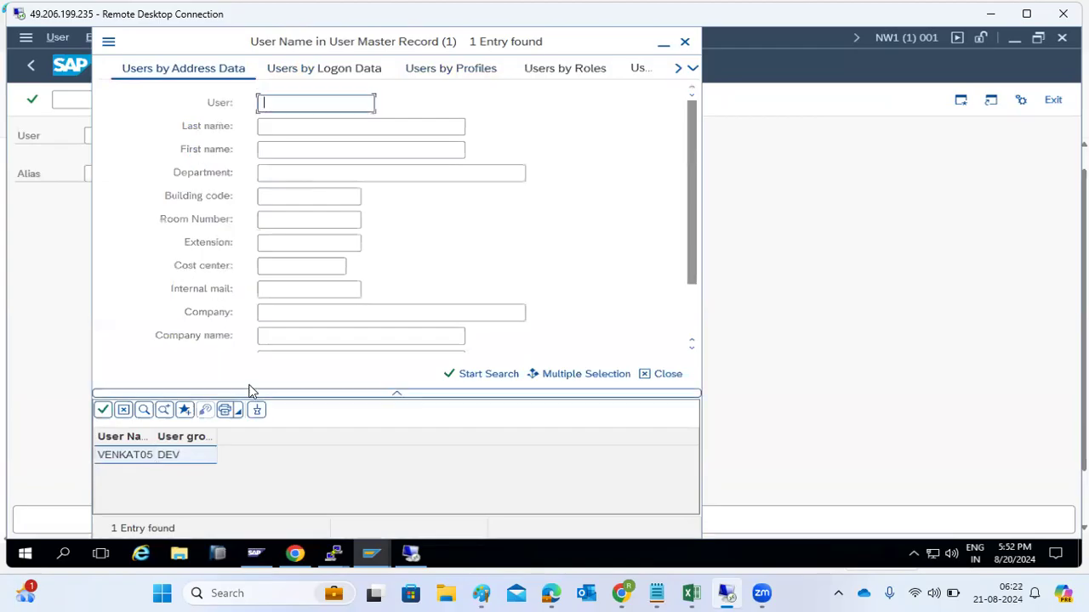
click(458, 379)
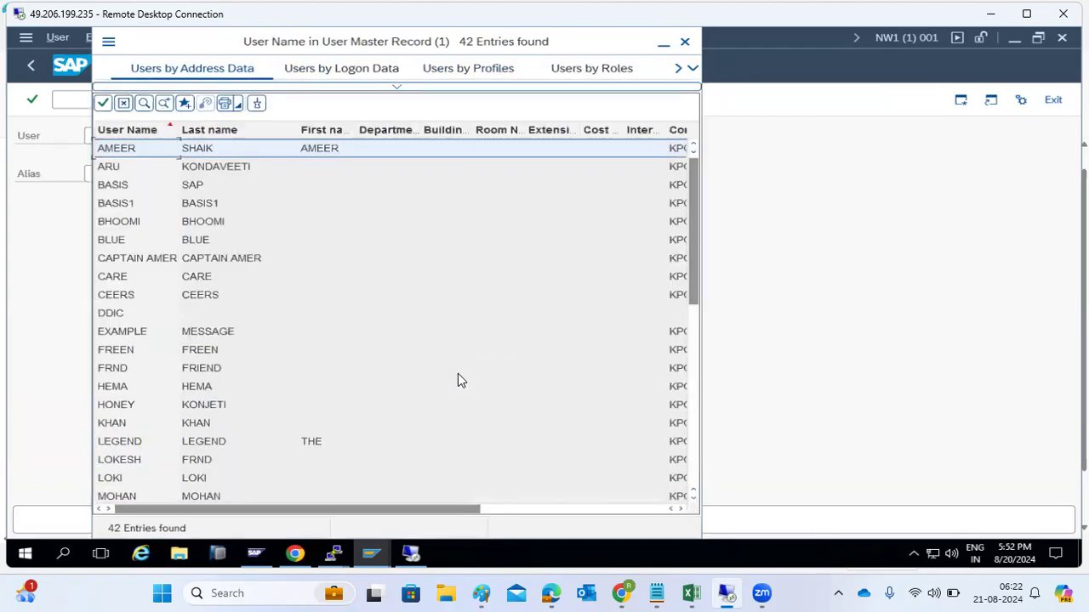
Step: Scroll through the 42-user list and close it
scroll(170, 421, down, 6)
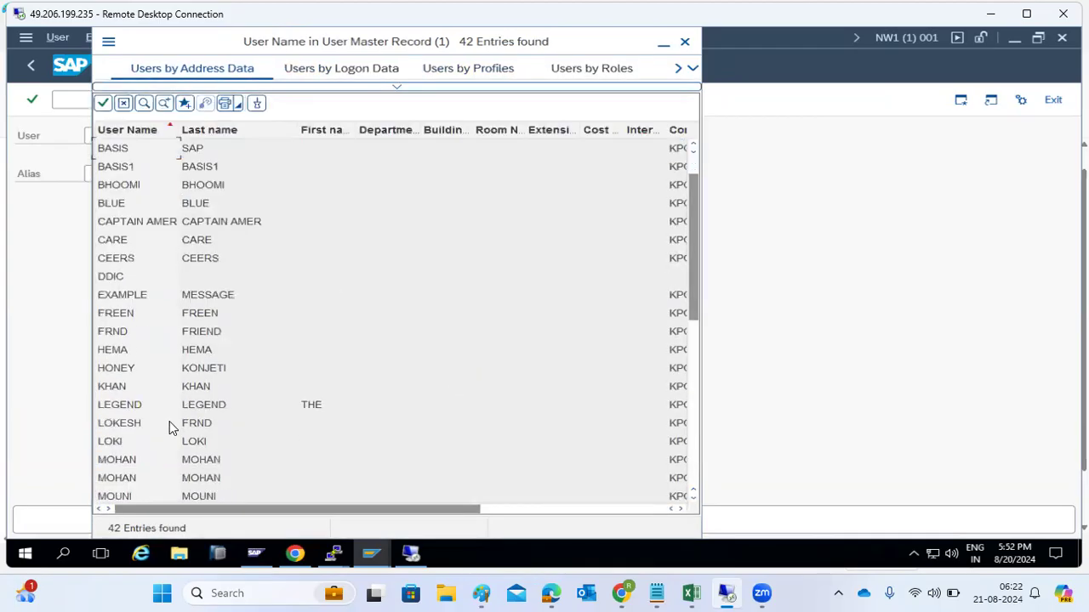
scroll(182, 372, down, 2)
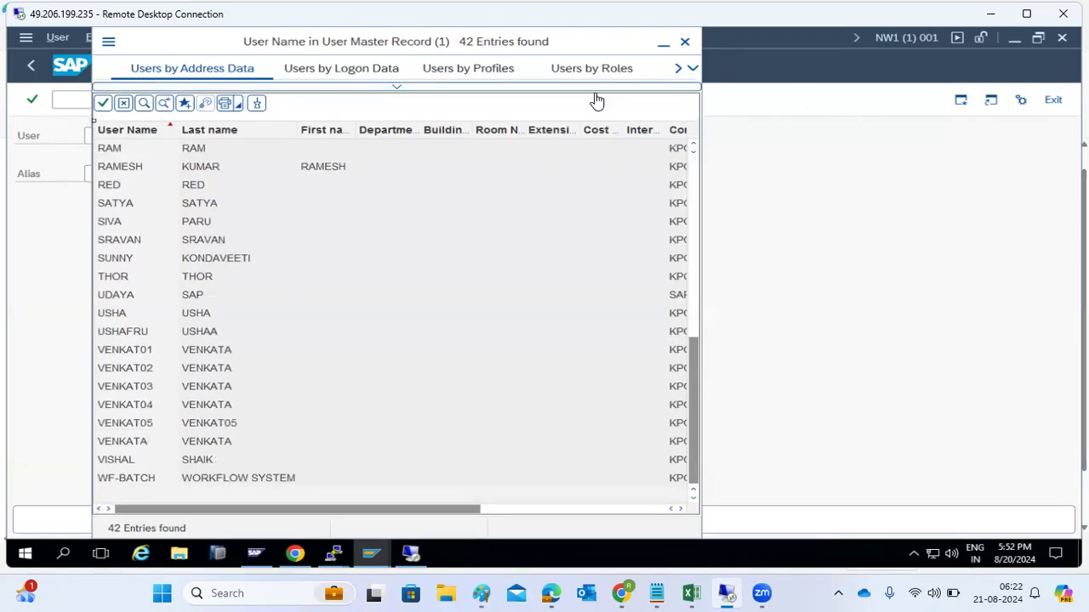
drag(112, 82, 116, 111)
click(690, 97)
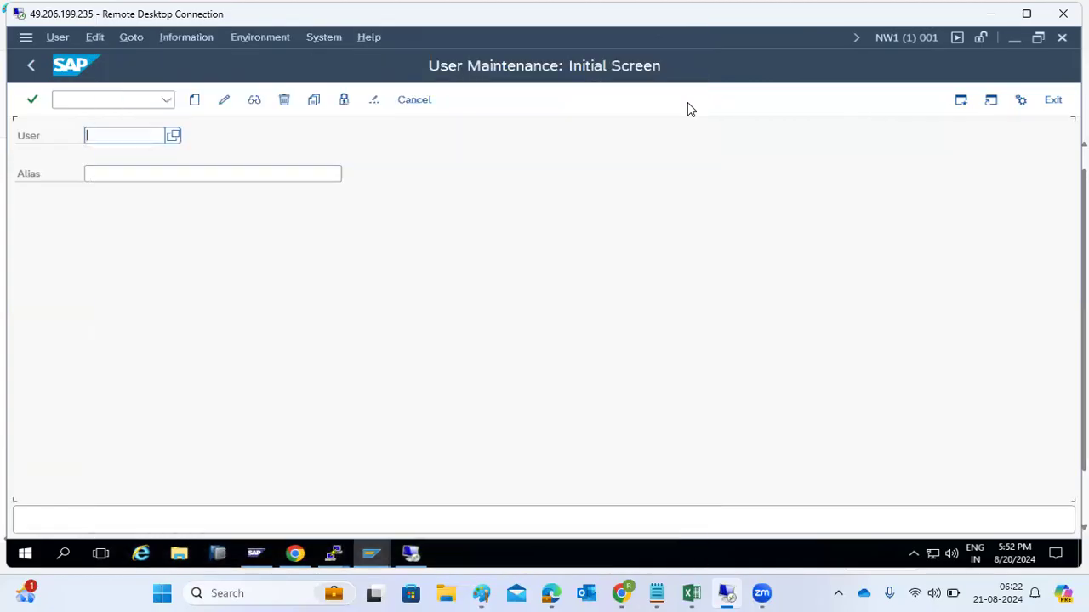
Step: Bring the client 100 session forward and open the client copy log with /nscc4
mouse_move(372, 555)
click(459, 489)
click(78, 101)
text(/nscc4)
key(Return)
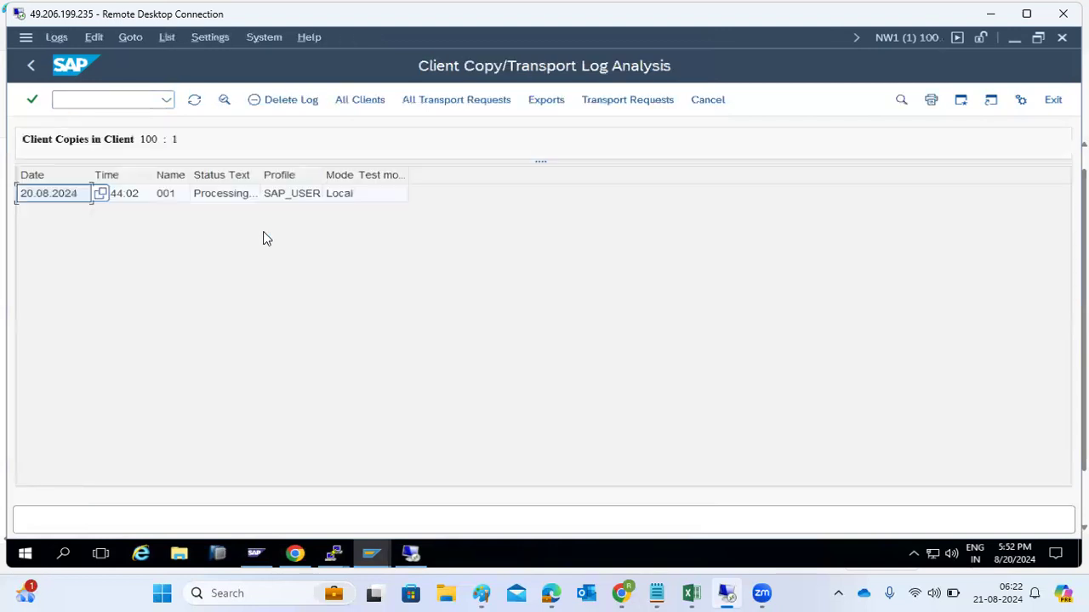
Step: Open the running copy's details, refresh to 41 of 103 tables, and show the progress monitor
click(223, 198)
double_click(223, 198)
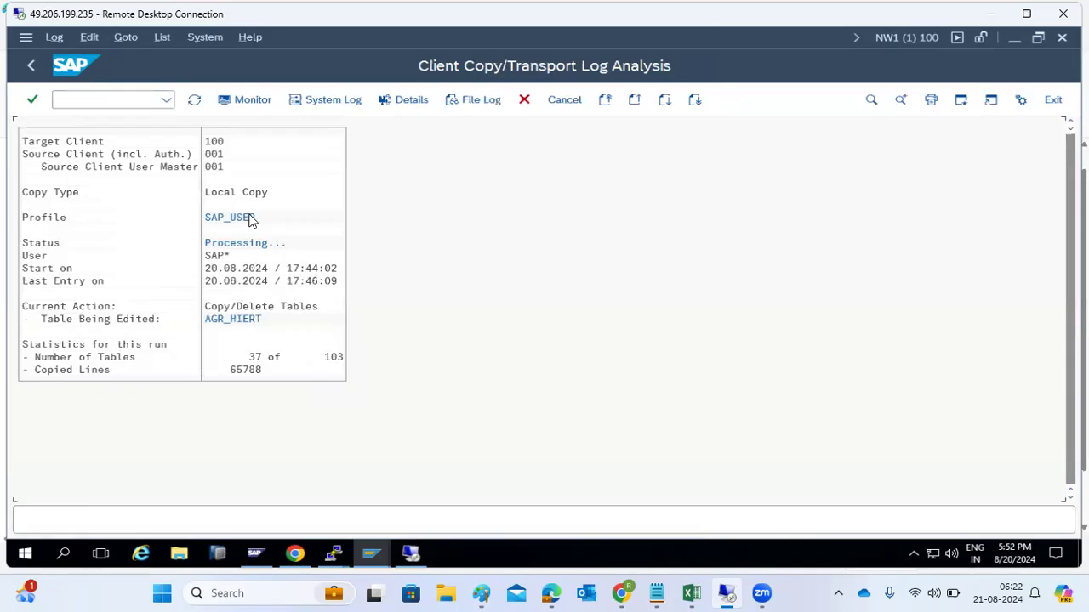
click(195, 101)
click(195, 101)
click(242, 109)
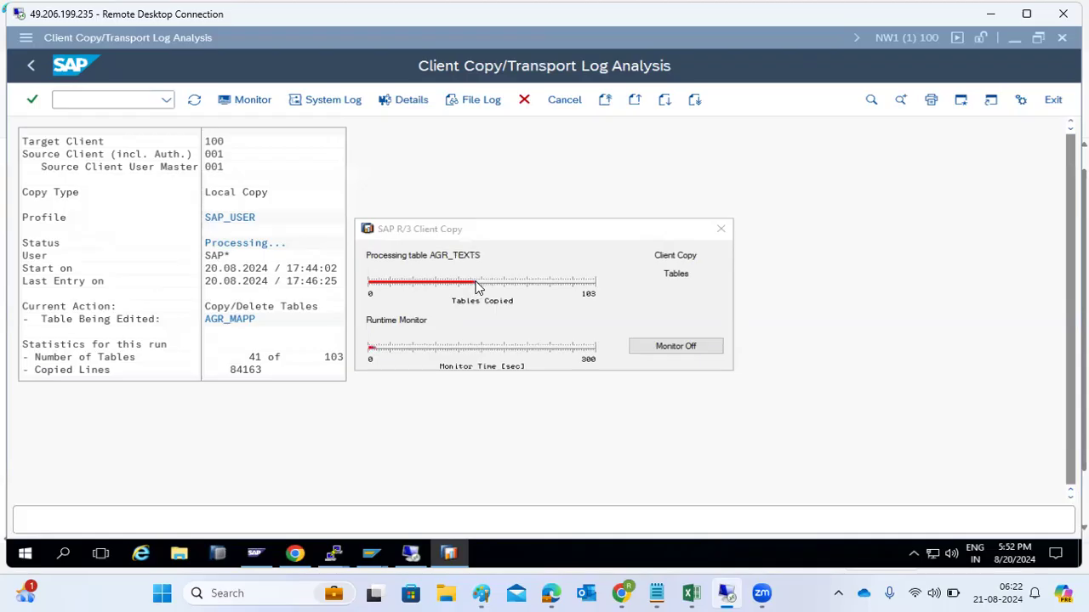
Step: Close the monitor, page through the RSLG0000 system log, and return to the copy log
click(722, 232)
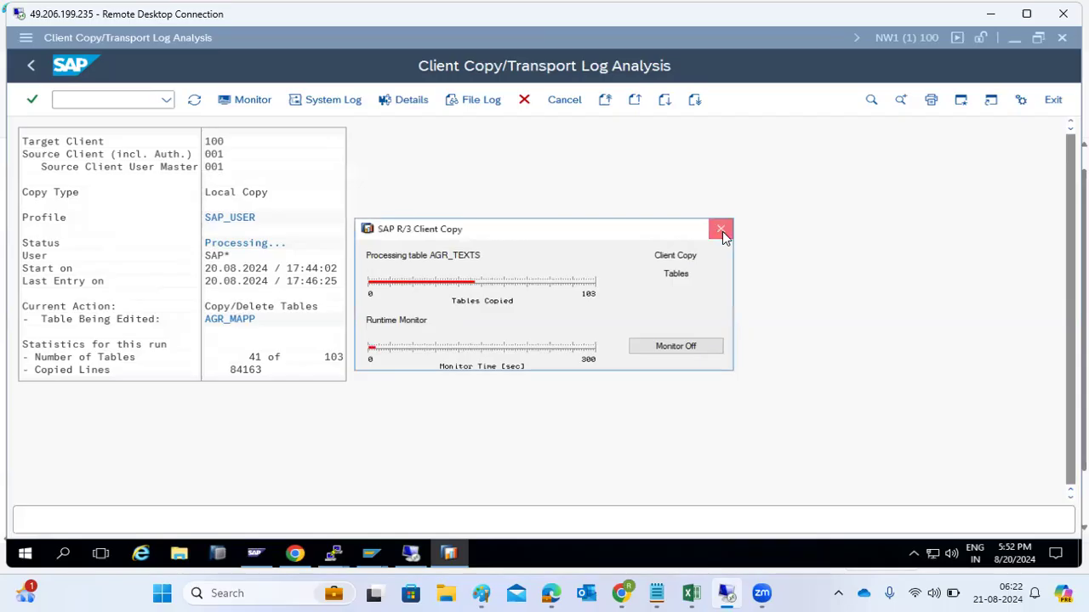
click(317, 108)
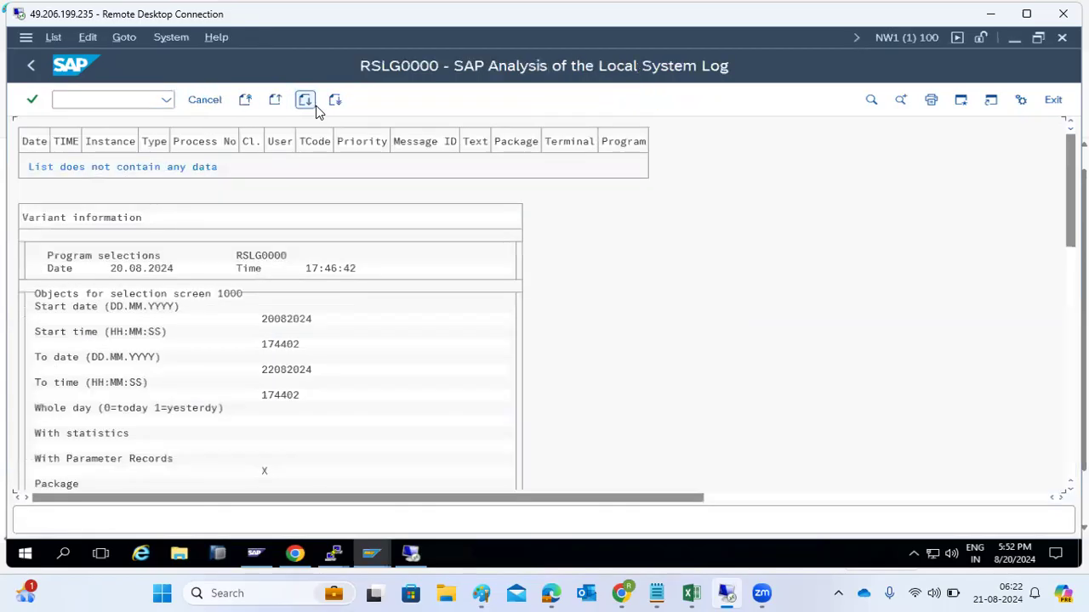
scroll(315, 316, down, 3)
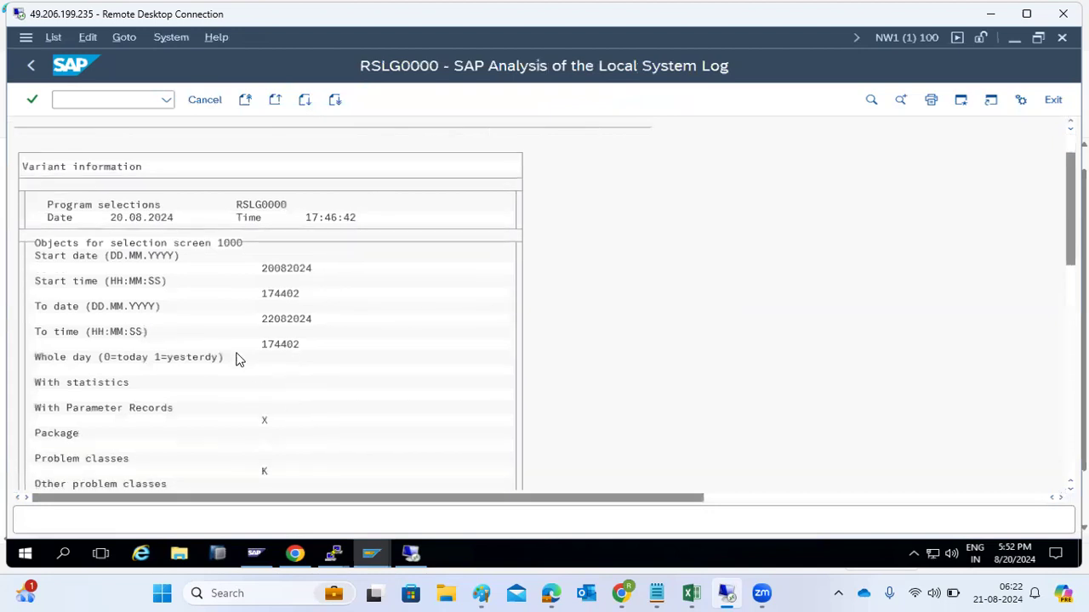
click(1071, 366)
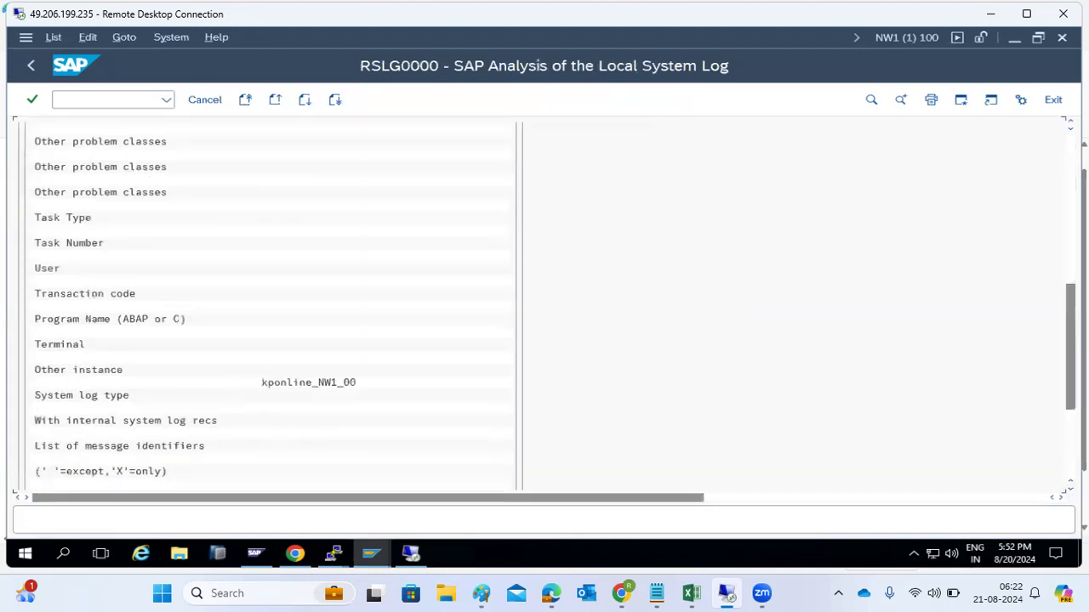
click(29, 67)
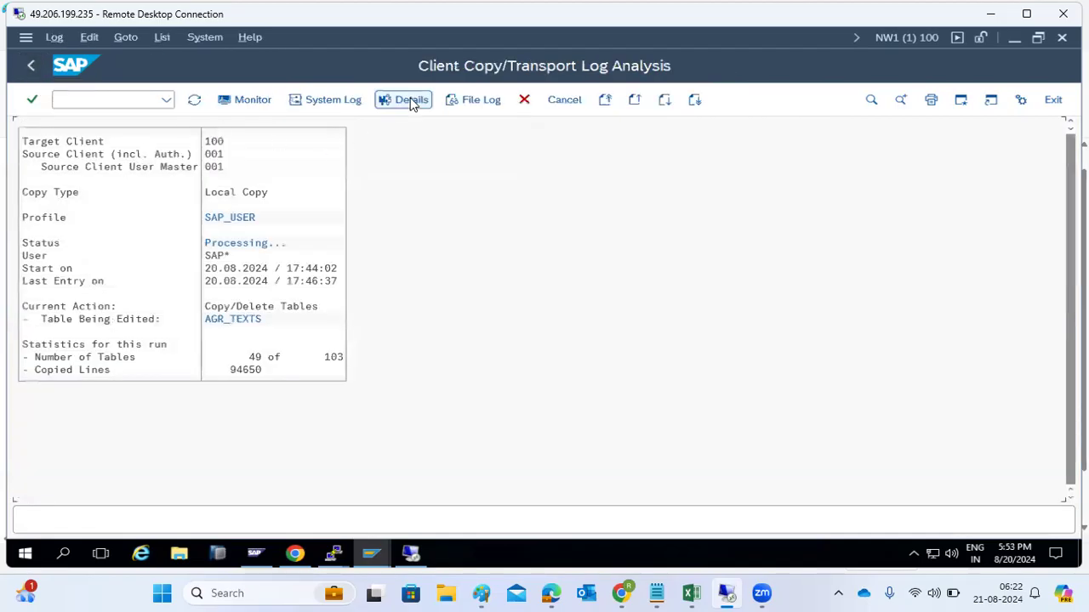
click(412, 101)
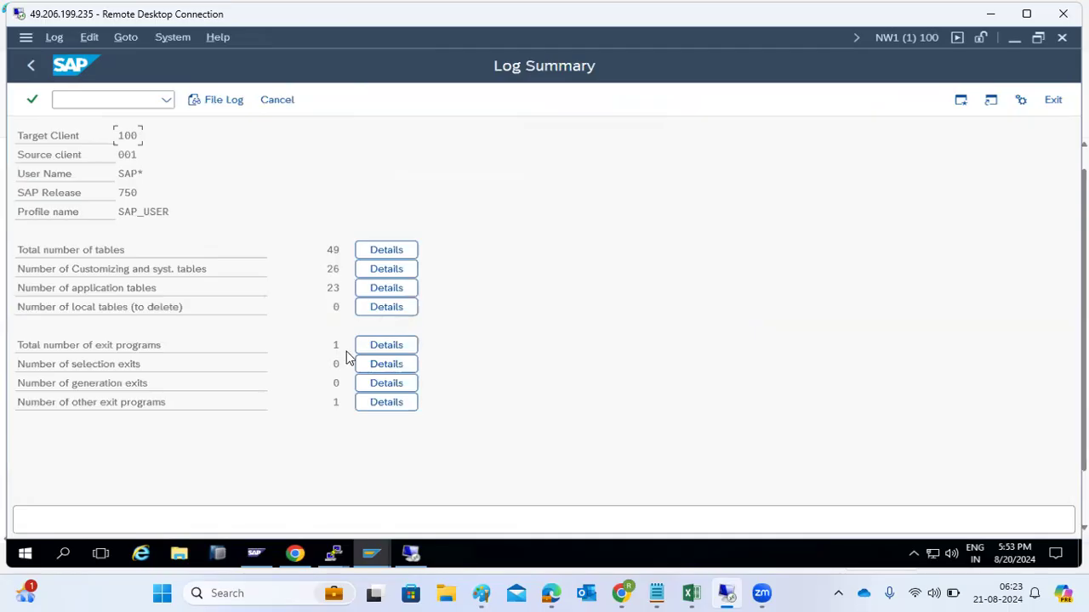
click(381, 287)
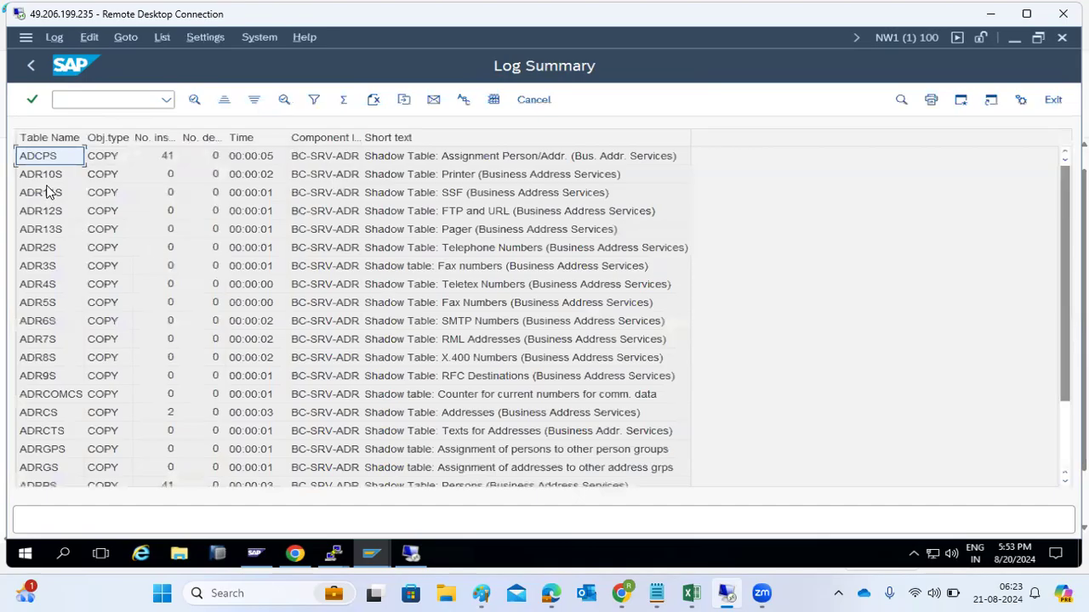
scroll(37, 316, down, 2)
scroll(36, 297, up, 2)
click(31, 66)
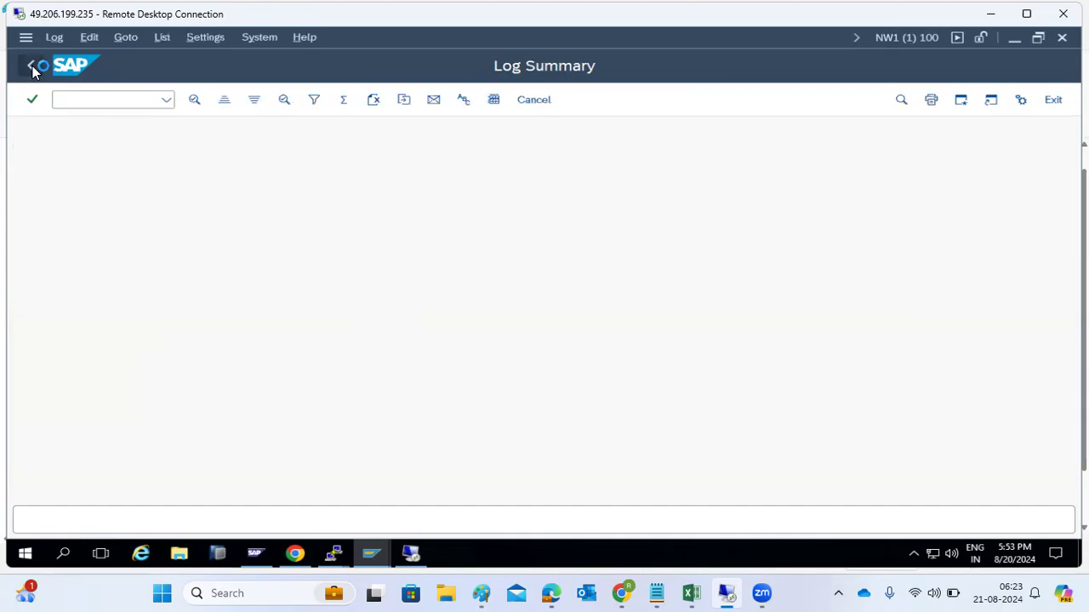
click(32, 68)
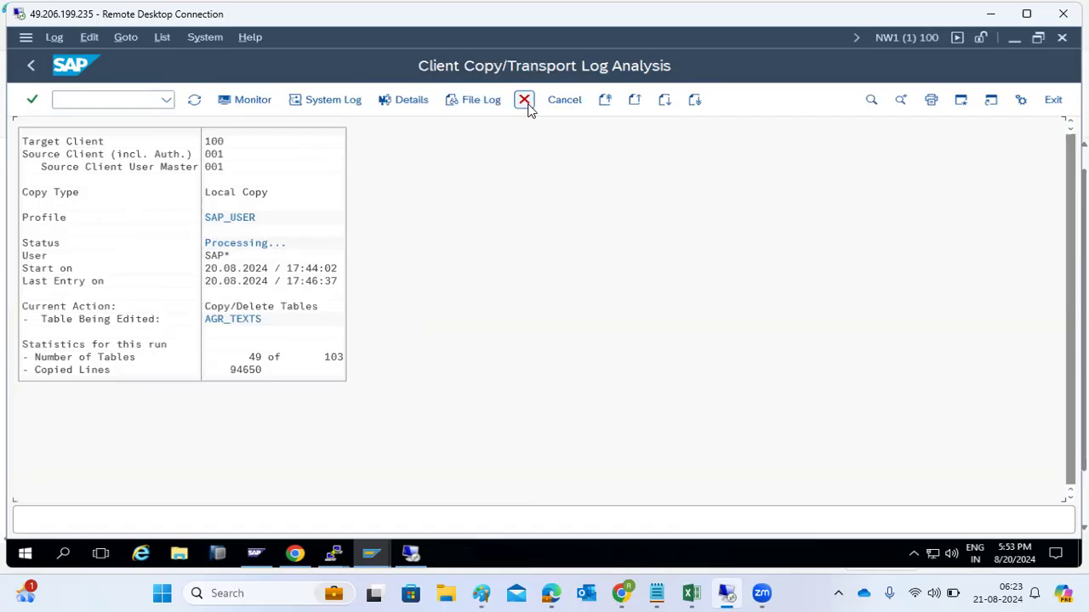
Step: Refresh the copy log repeatedly until 103 of 103 tables and 134818 lines show, with post processing
click(193, 108)
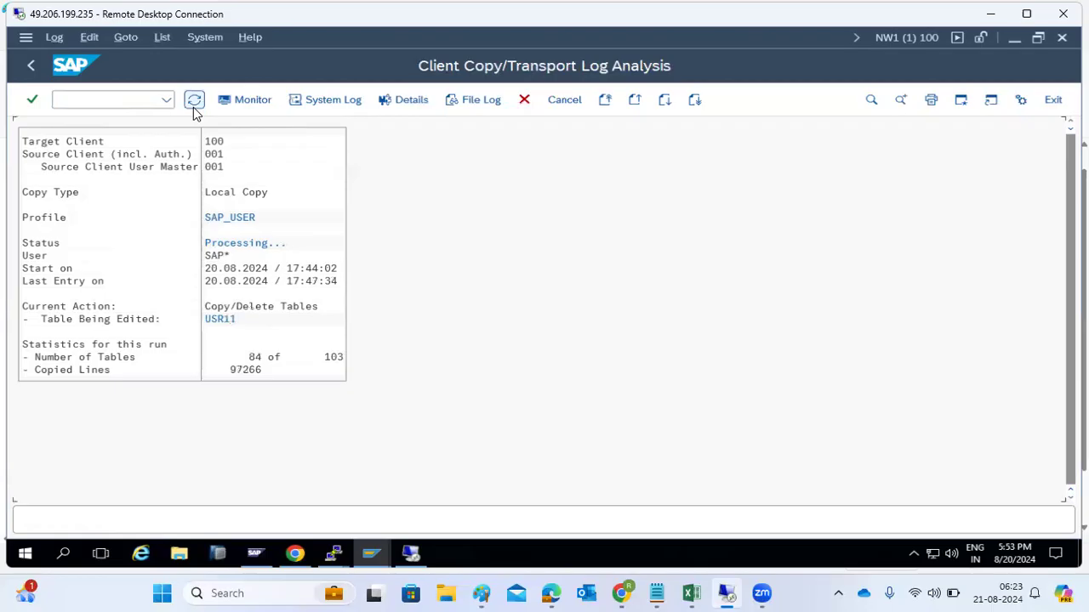
click(193, 107)
click(192, 107)
click(191, 102)
click(192, 102)
click(191, 102)
click(193, 103)
click(193, 103)
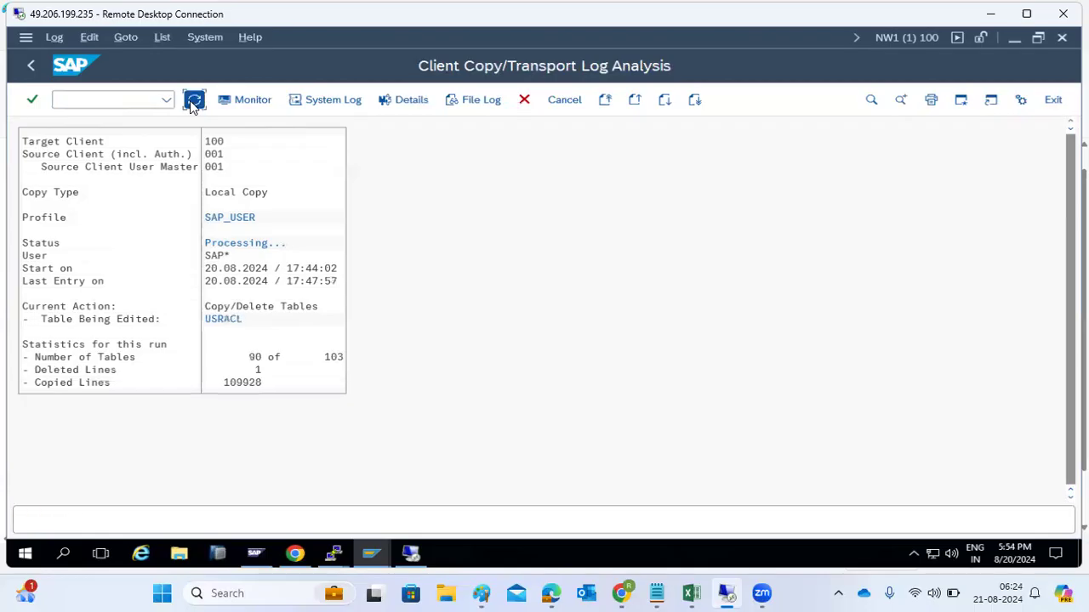
click(193, 103)
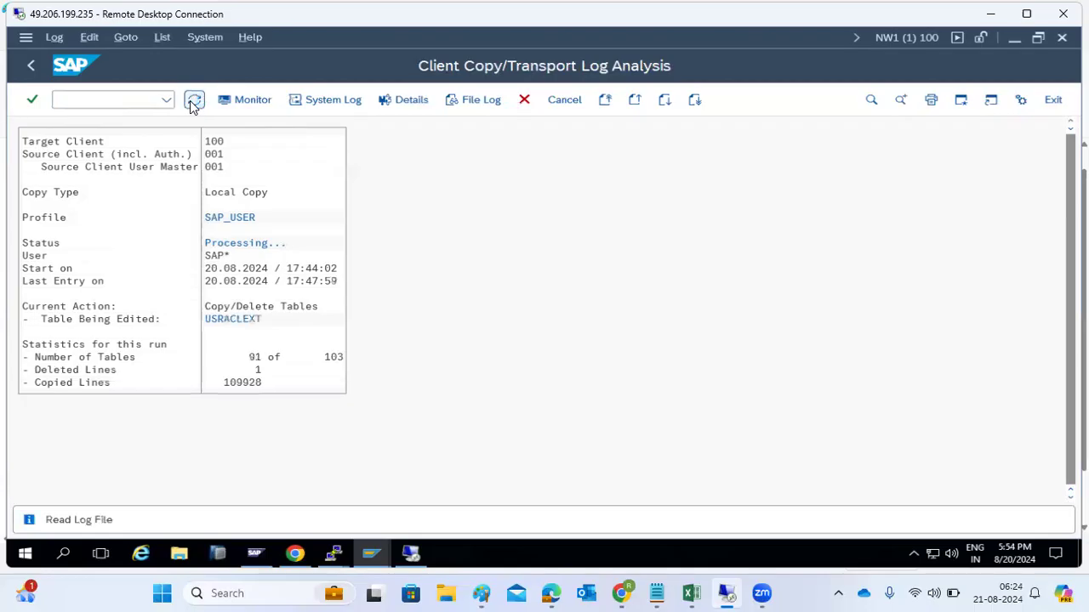
click(194, 103)
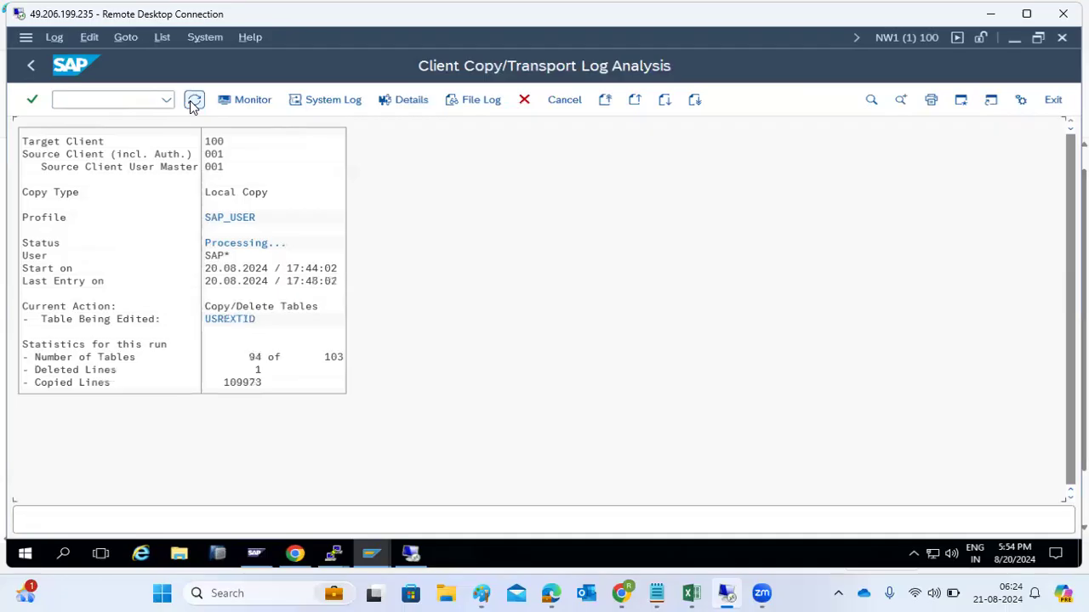
click(194, 103)
click(193, 103)
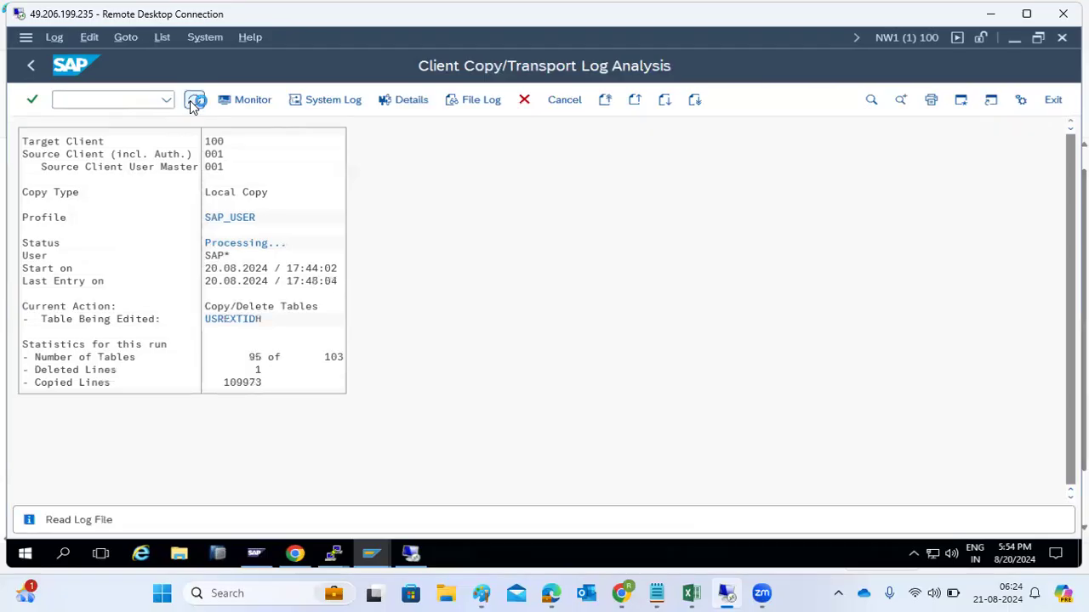
click(193, 103)
click(194, 103)
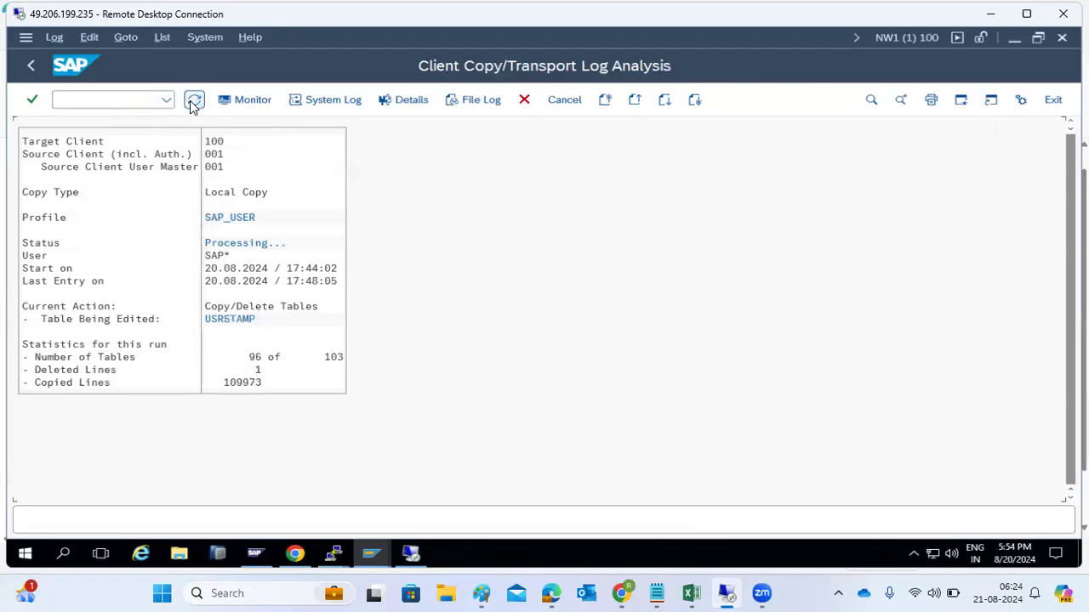
click(193, 103)
click(193, 103)
click(194, 103)
click(193, 103)
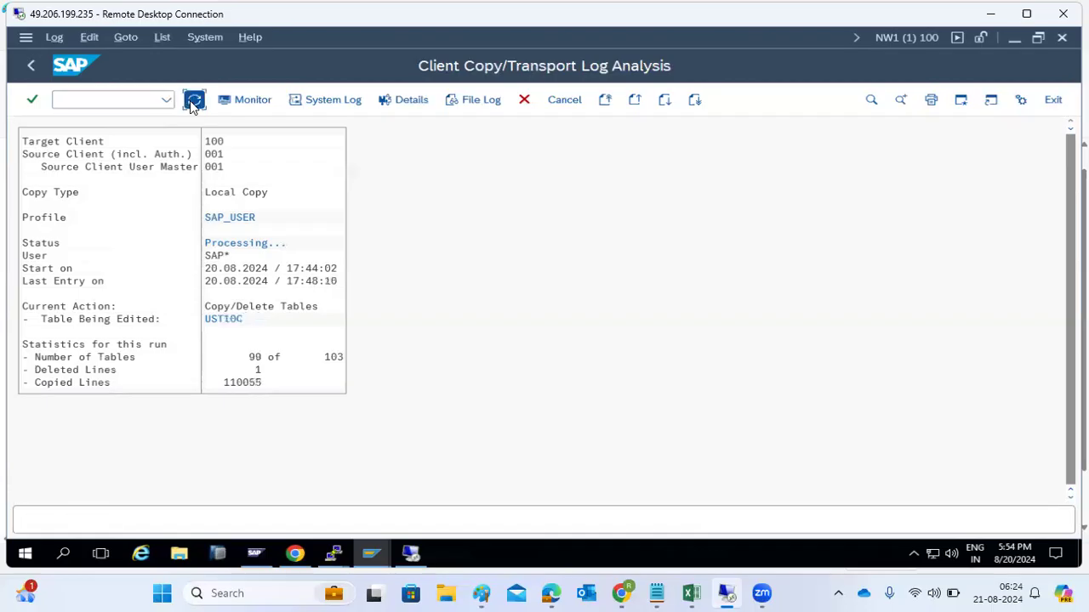
click(193, 103)
click(193, 103)
click(193, 103)
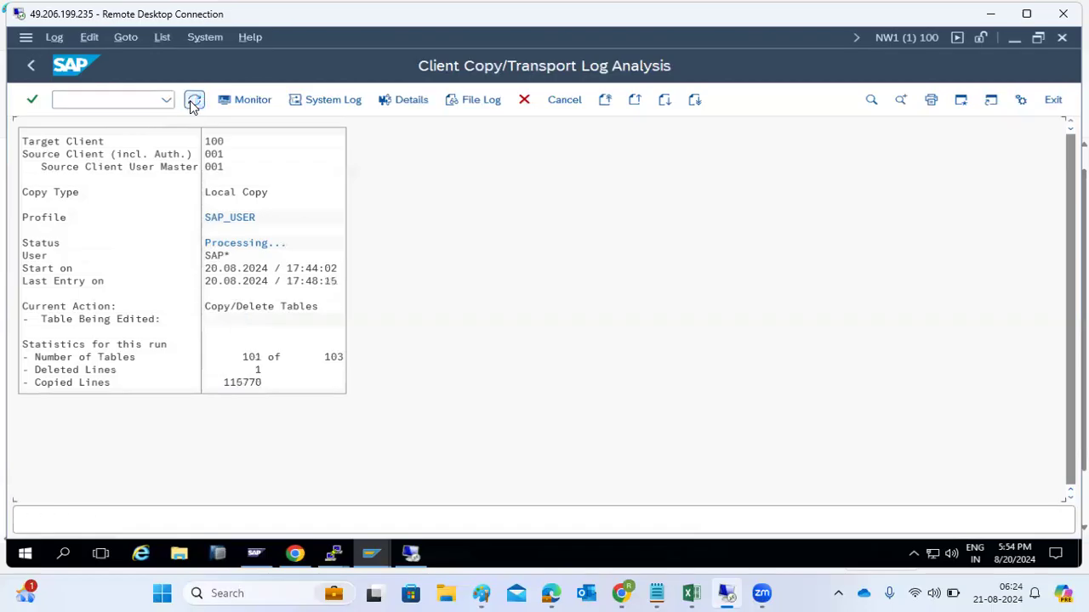
click(193, 103)
click(193, 103)
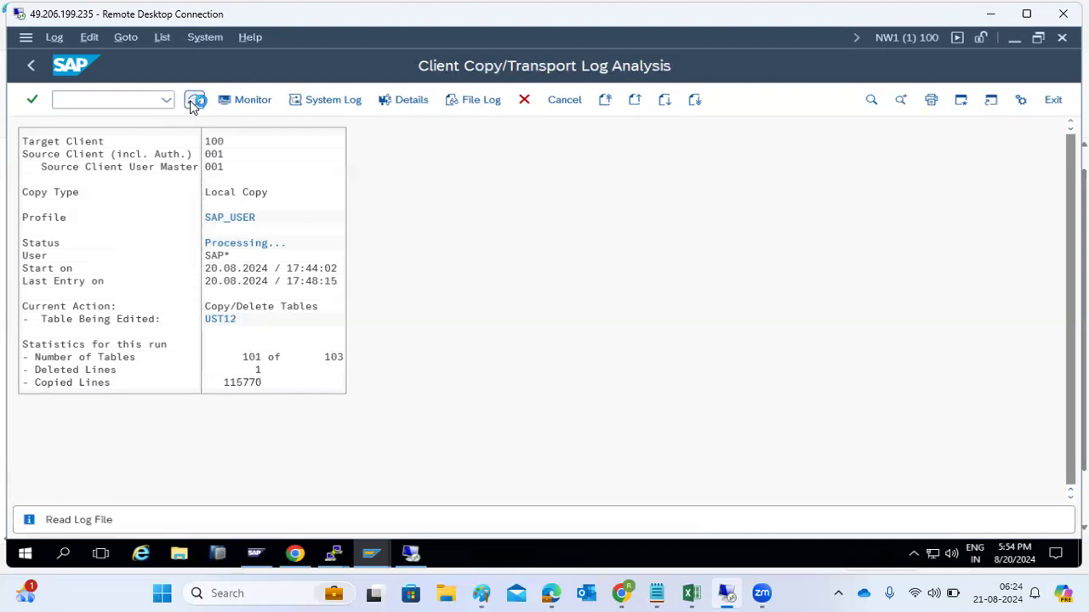
click(193, 102)
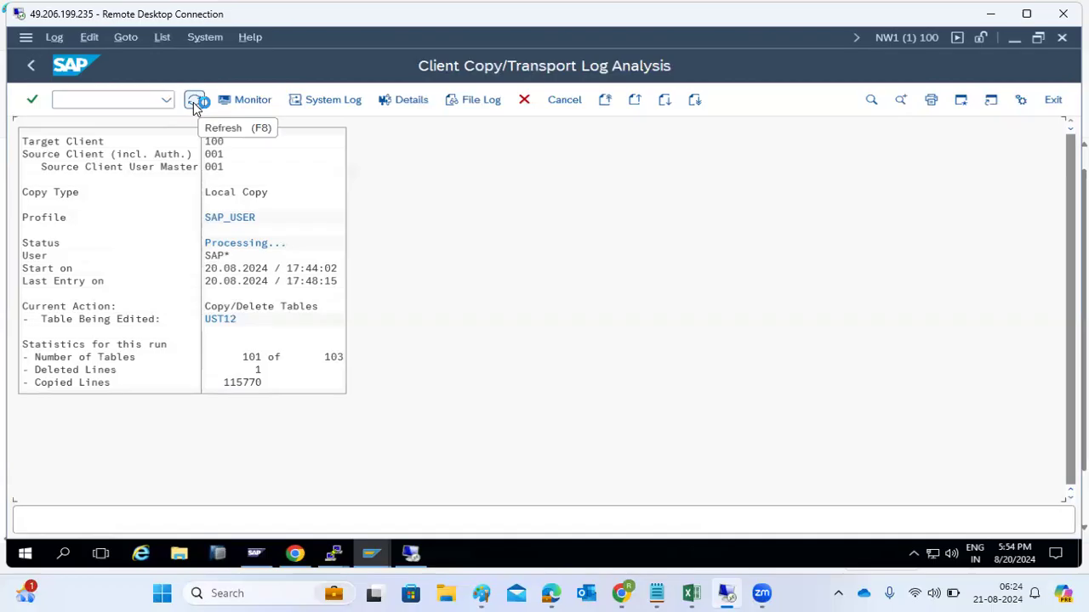
click(193, 102)
click(193, 102)
click(193, 102)
click(194, 101)
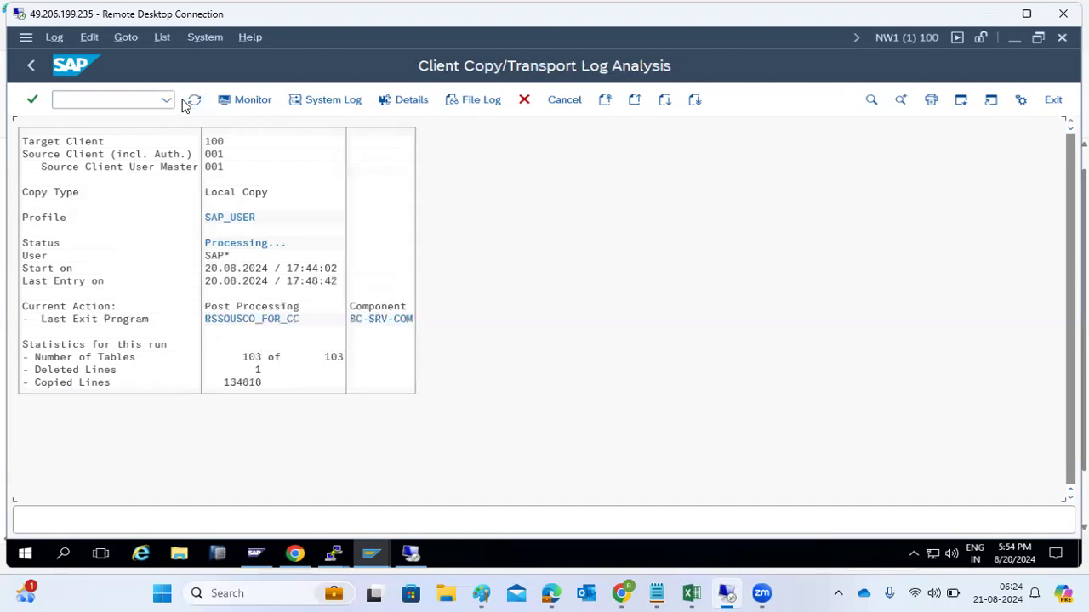
click(194, 101)
click(193, 102)
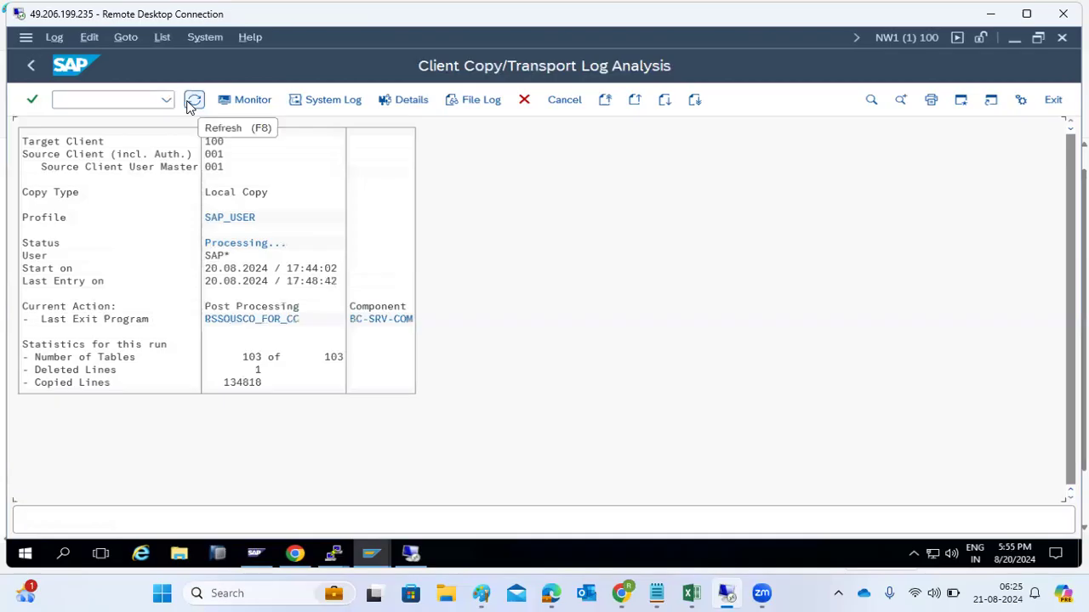
click(192, 102)
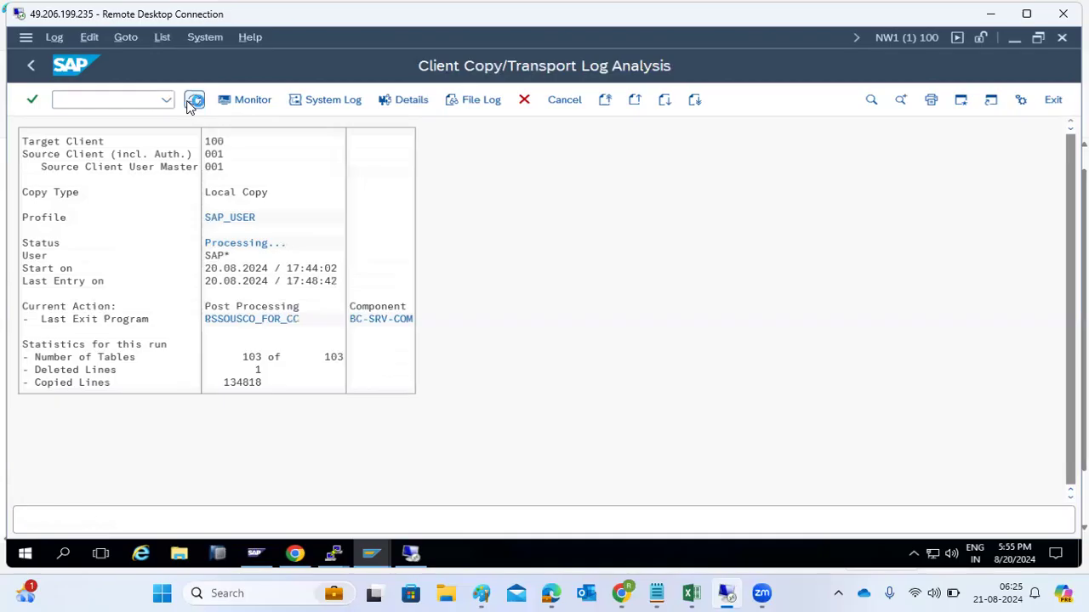
click(192, 102)
click(191, 102)
click(189, 104)
click(188, 104)
click(189, 103)
click(189, 104)
Step: Switch to the User Maintenance window and open ABAP program execution with /nsa38
click(370, 554)
click(332, 500)
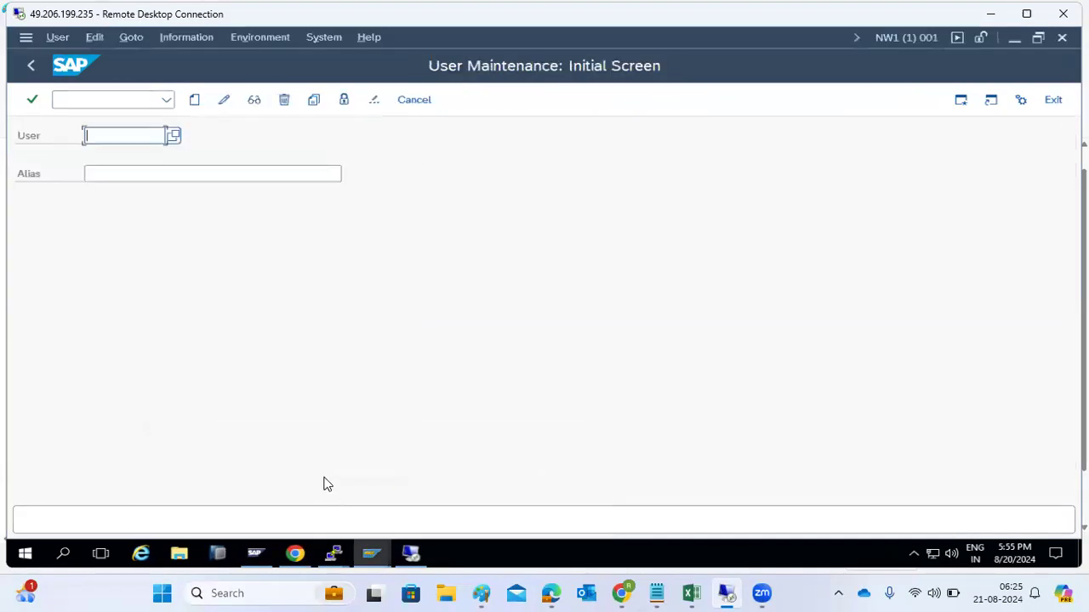
click(94, 105)
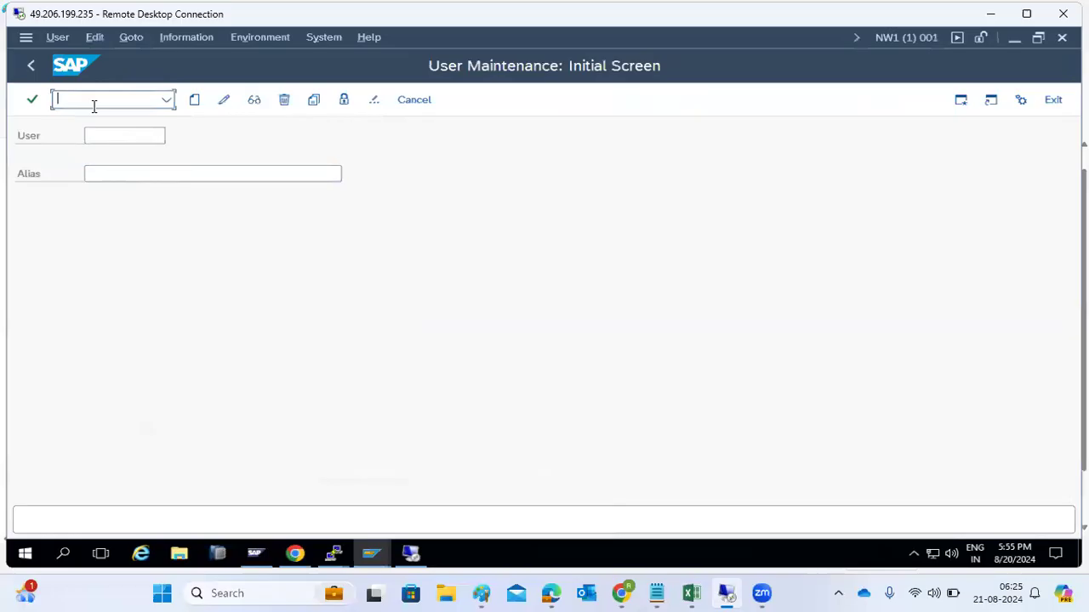
text(/nsa38)
key(Return)
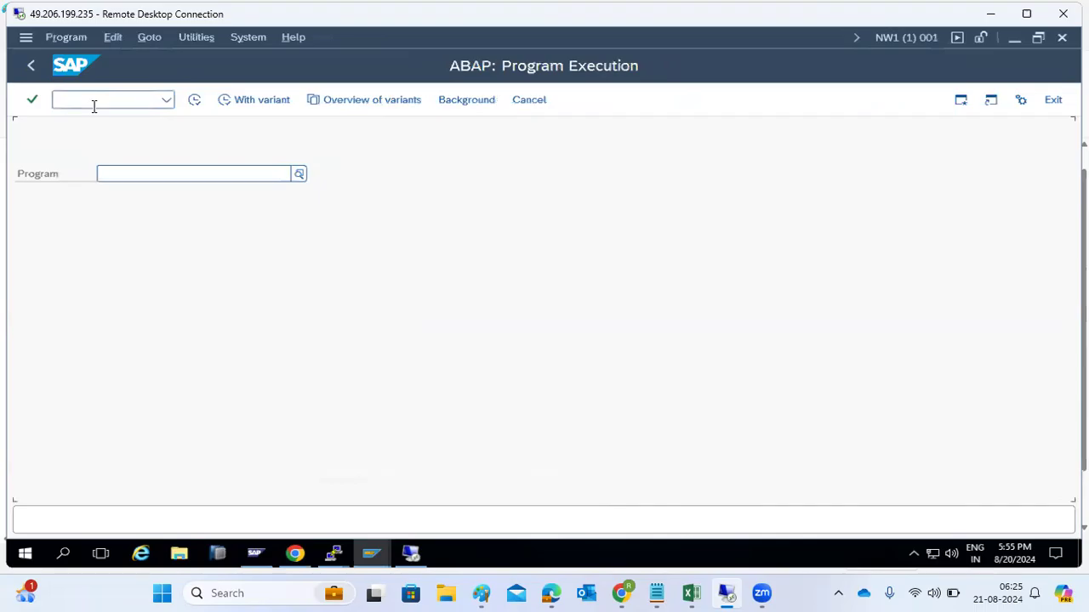
Step: Choose the RSSPACECHECK report and execute it
click(140, 170)
text(RS)
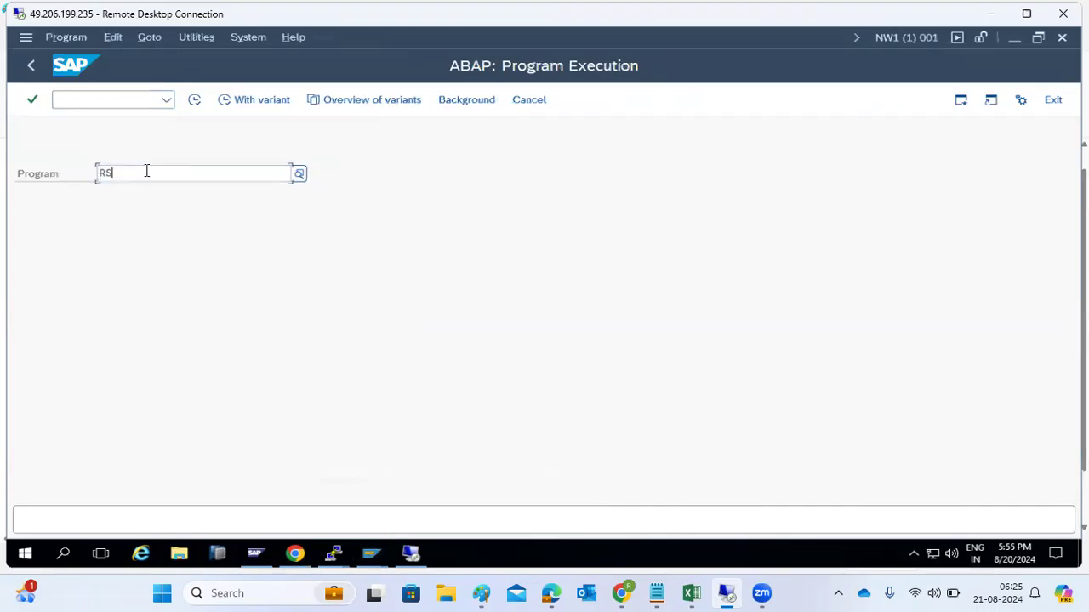
text(SPAC)
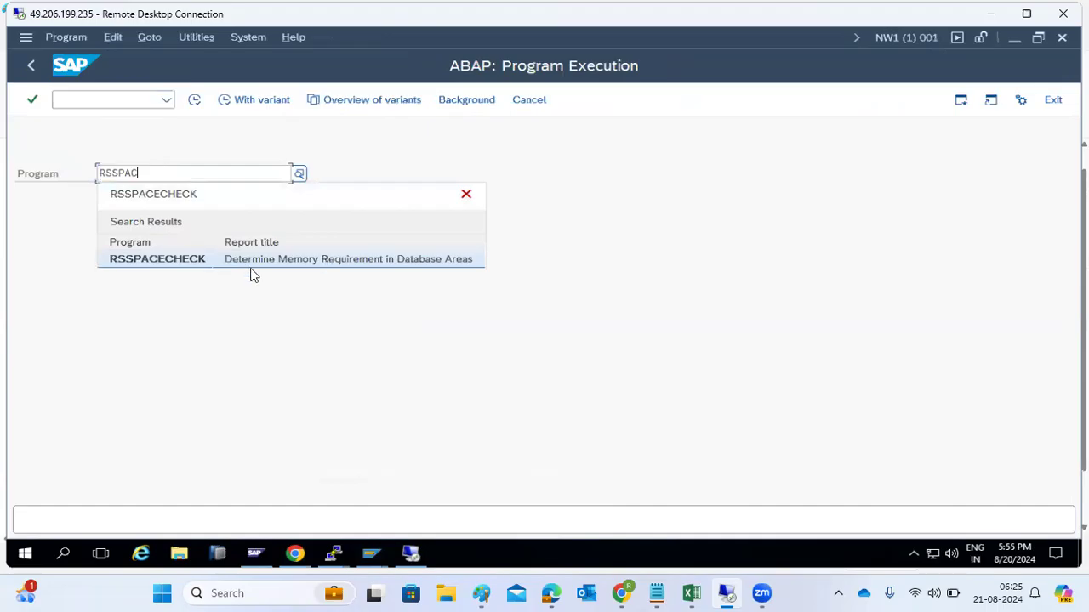
click(182, 263)
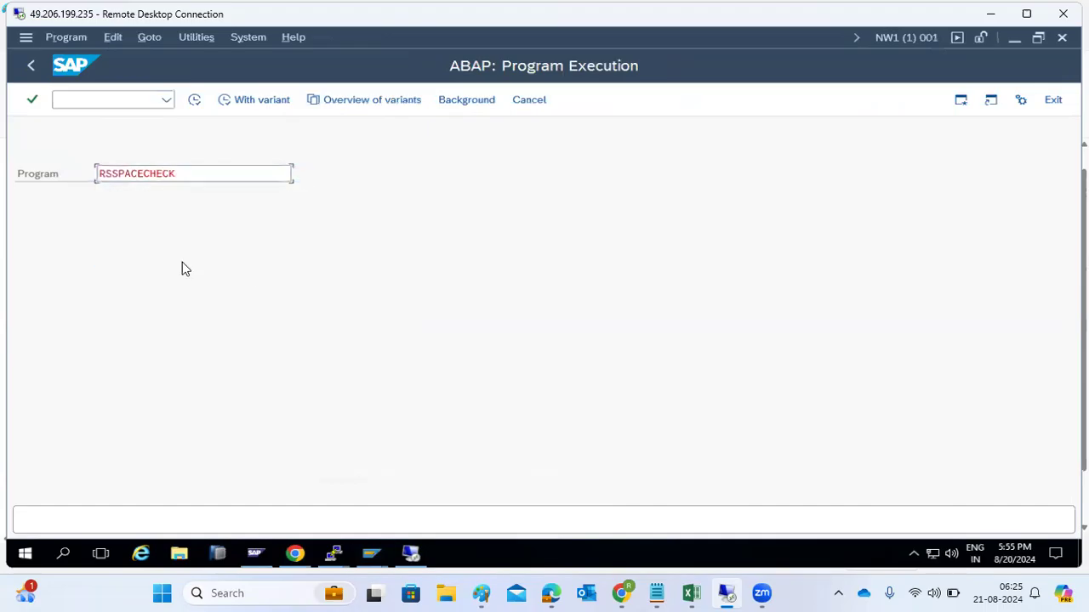
click(194, 100)
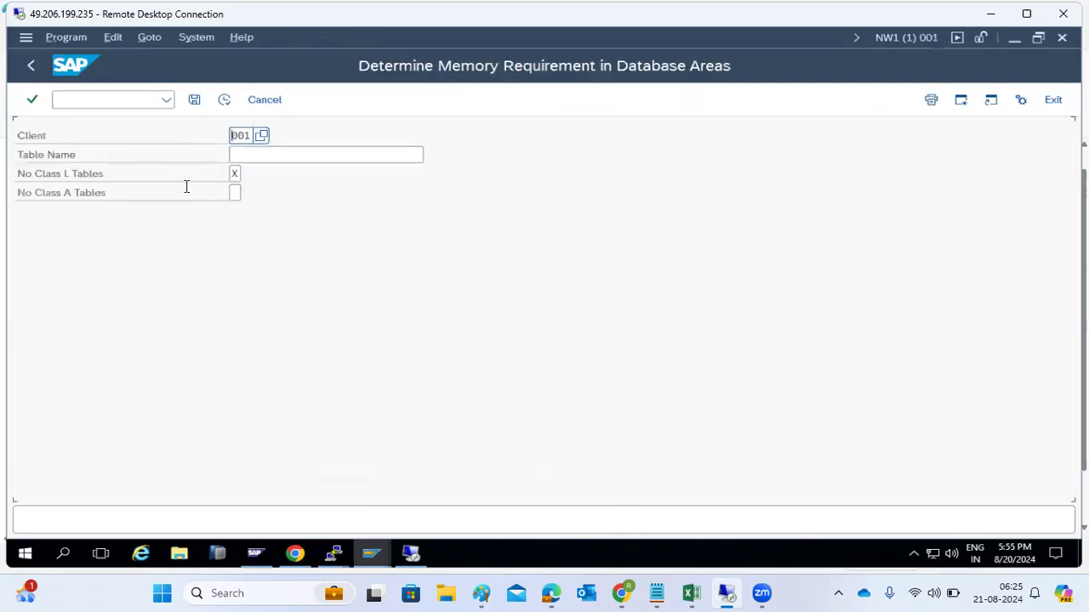
Step: Run the space check for client 100 and review the Required (KB) figure
click(241, 155)
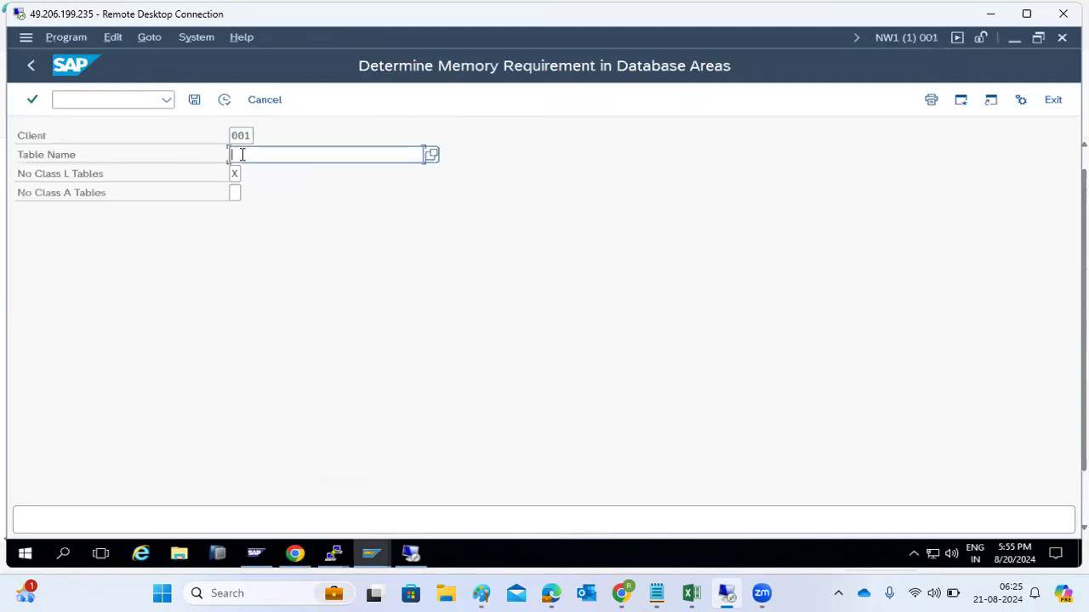
click(234, 174)
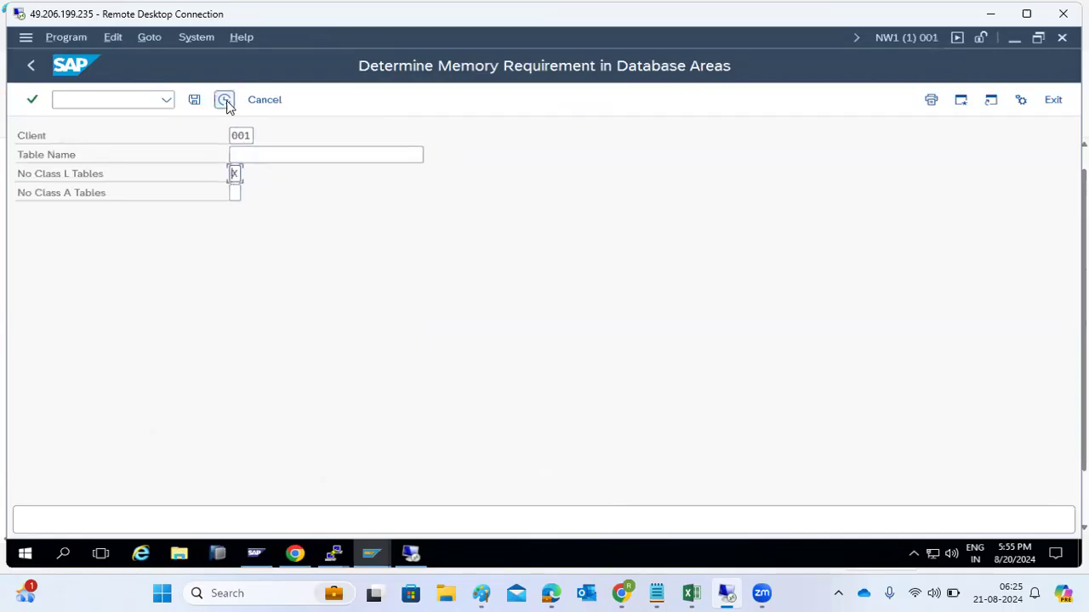
click(248, 138)
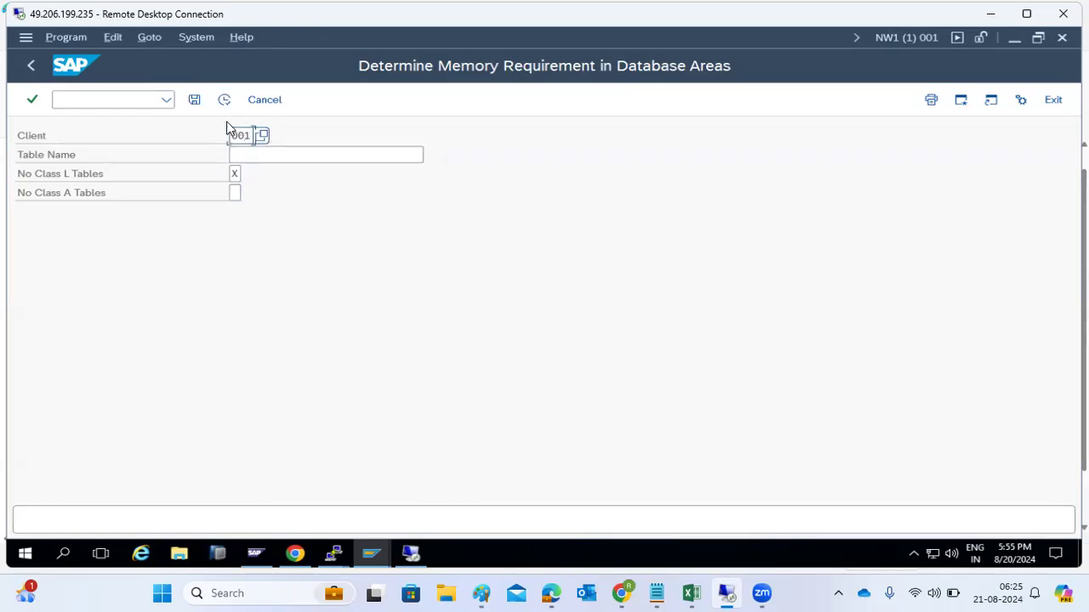
key(BackSpace)
key(BackSpace)
key(BackSpace)
text(100)
click(216, 105)
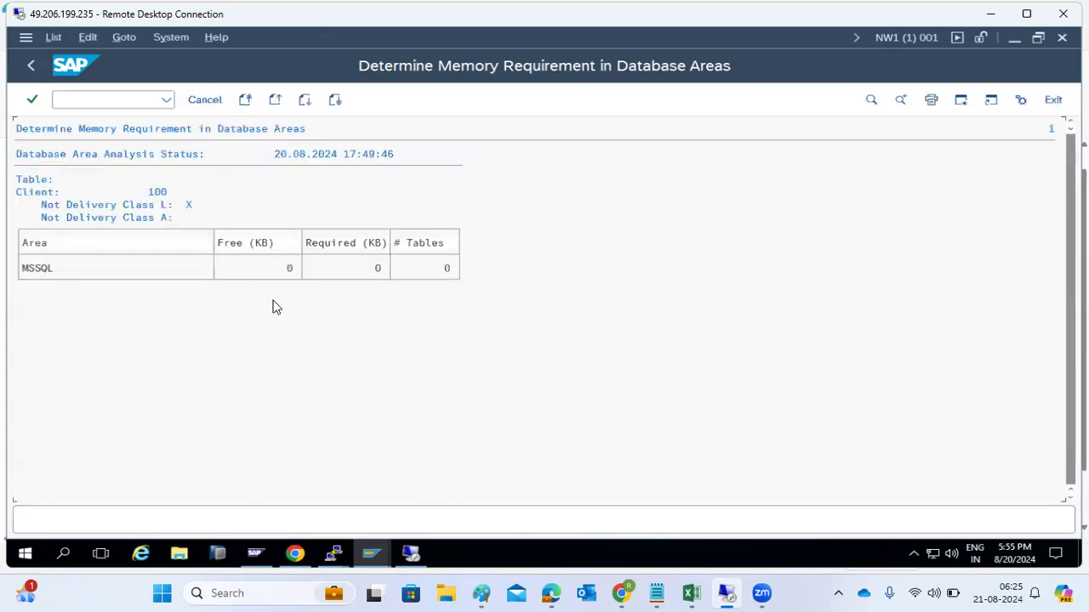
click(371, 246)
Step: Rerun the space check for client 001, then for table USR02 (44 KB required)
click(31, 65)
text(001)
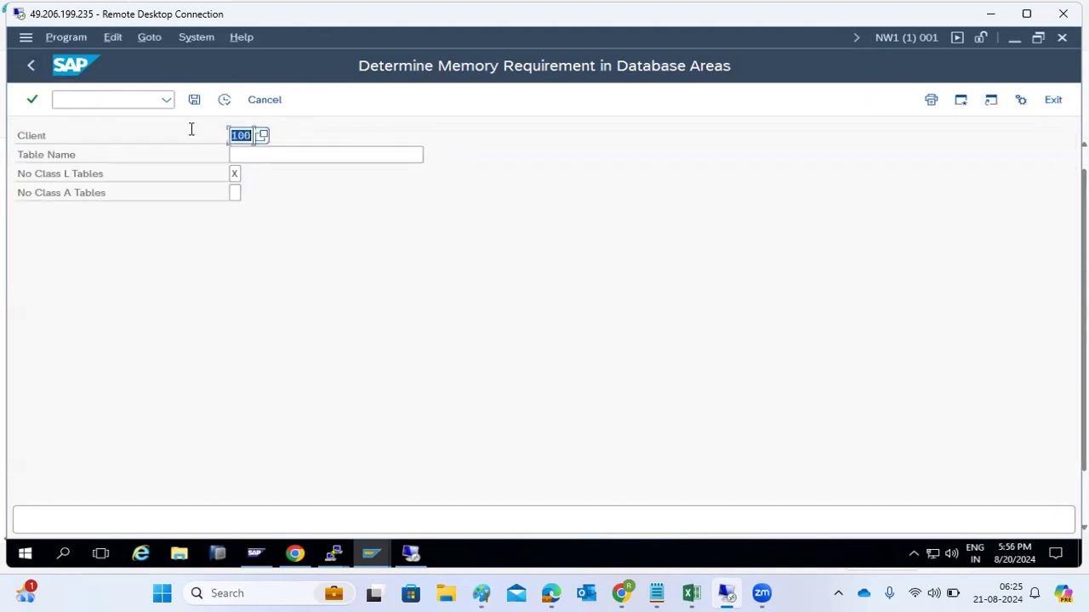
click(224, 100)
click(32, 68)
click(258, 156)
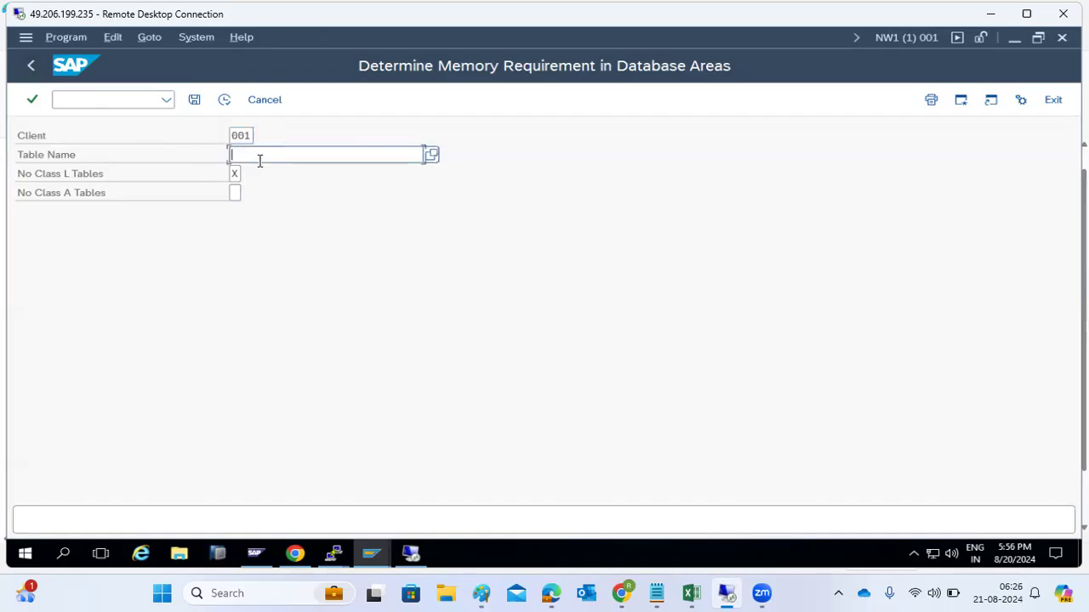
text(USR02)
click(224, 100)
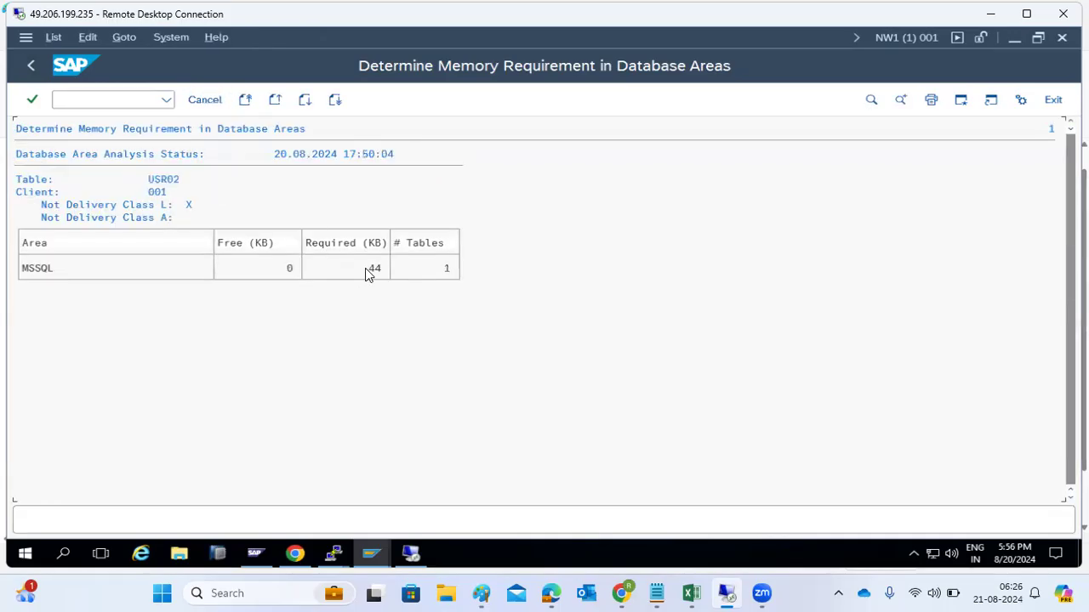
Step: Return to ABAP Program Execution with RSSPACECHECK in the program name field
click(24, 69)
click(24, 69)
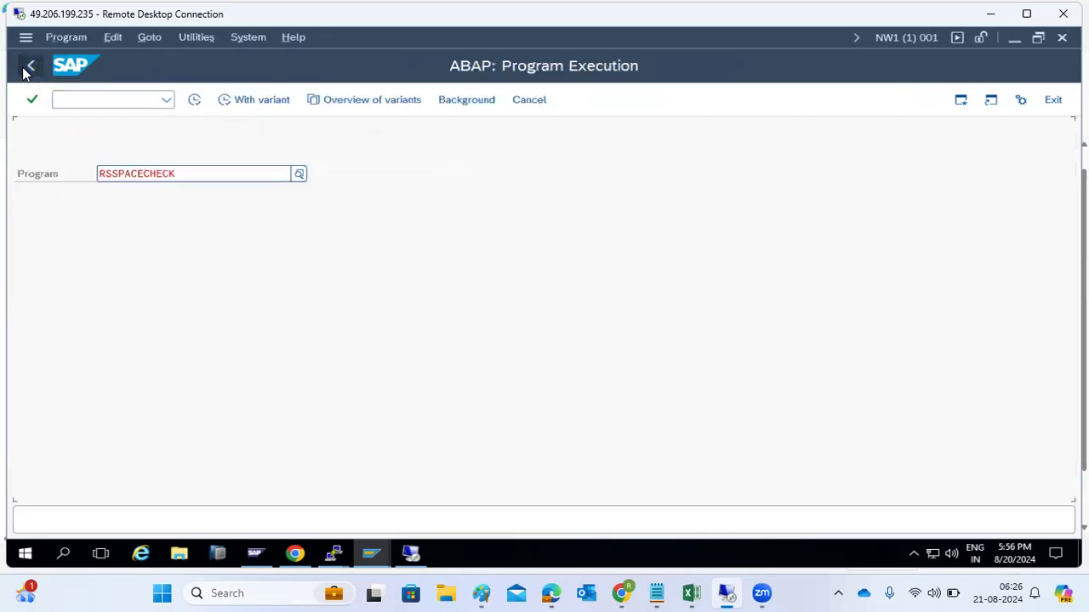
click(122, 171)
click(186, 175)
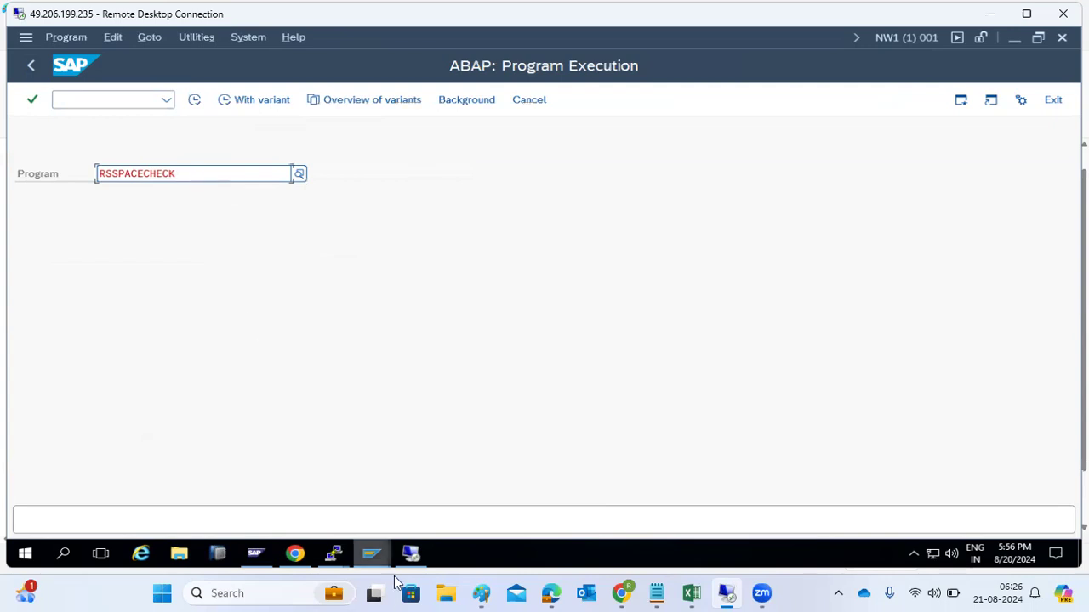
Step: Refresh the client copy log until the local copy into client 100 shows Completed
click(371, 554)
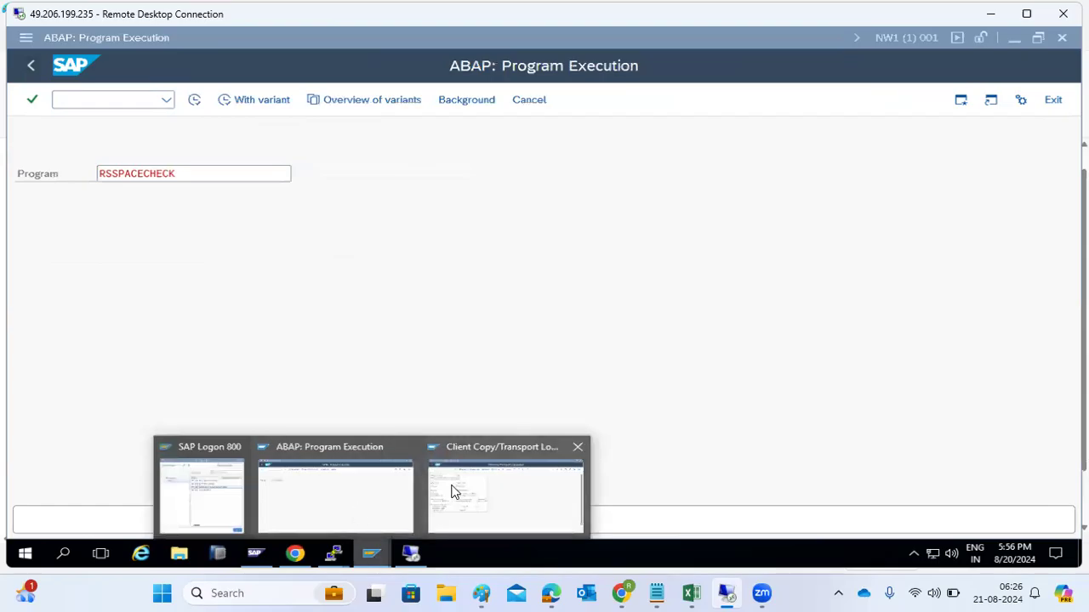
click(450, 486)
click(194, 101)
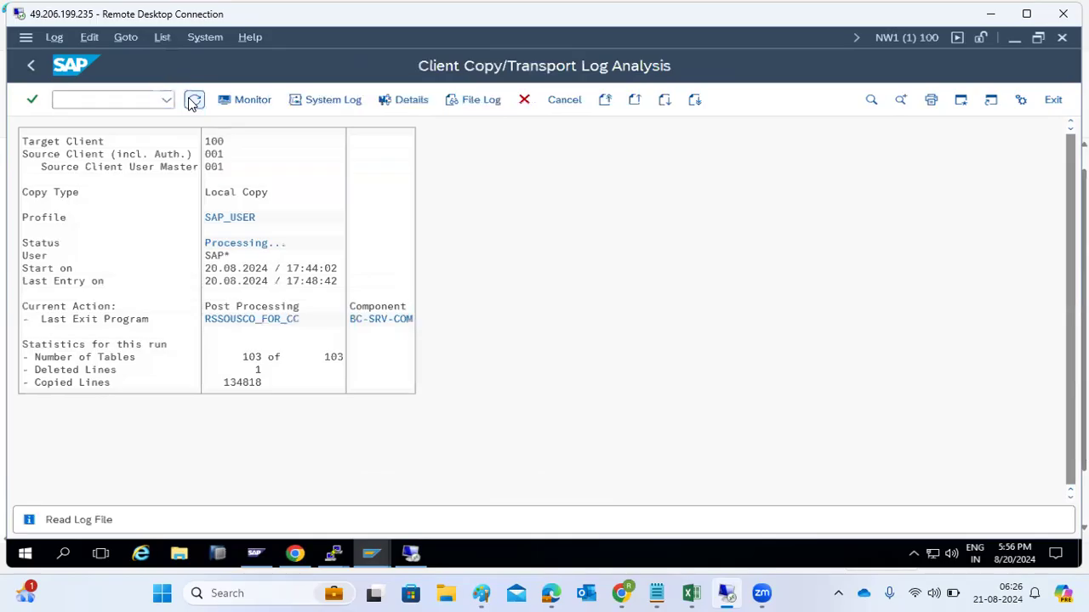
click(245, 244)
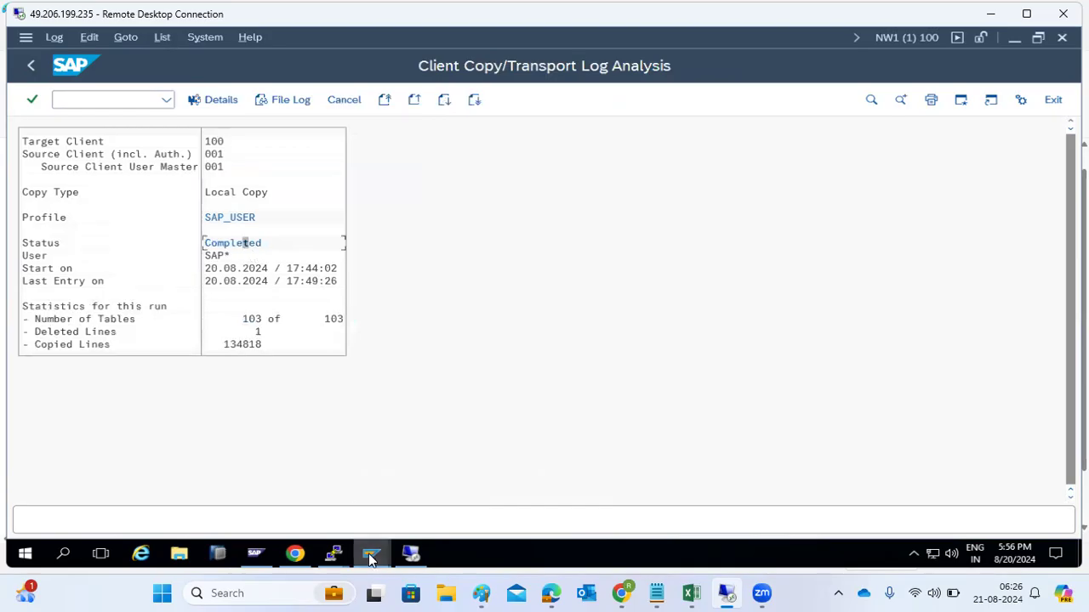
Step: Return to the ABAP: Program Execution window and execute RSSPACECHECK
click(371, 554)
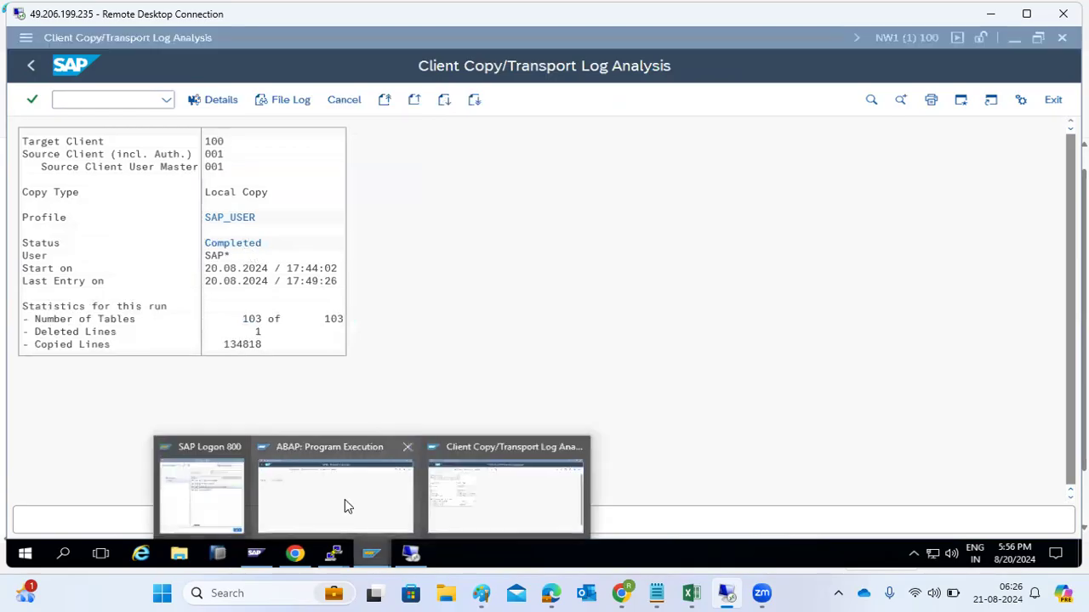
click(344, 507)
click(194, 100)
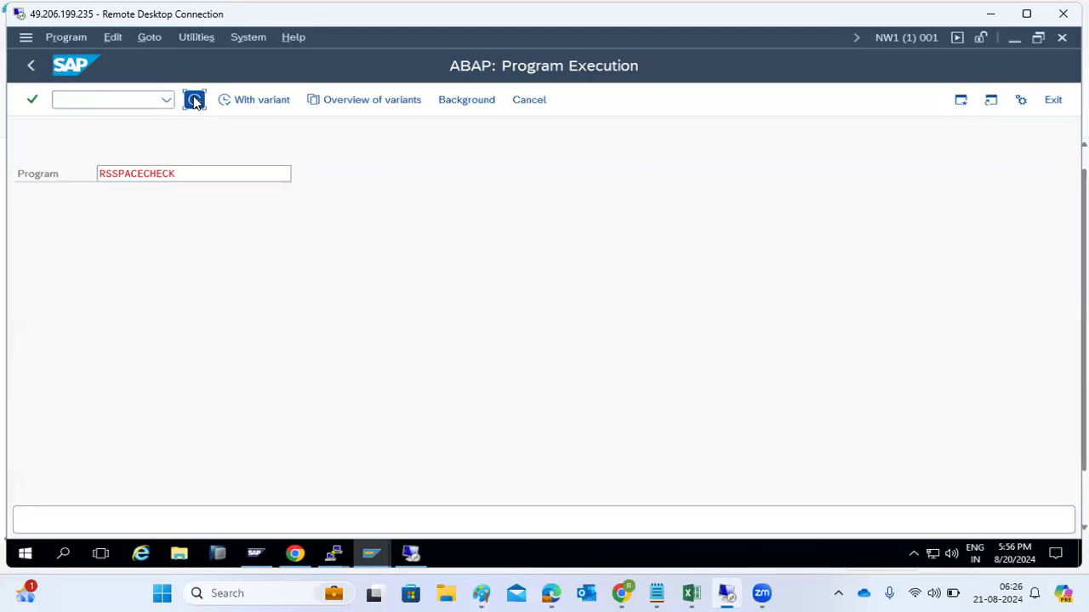
Step: Run the space check for table USR02 and read its 44 KB requirement
click(245, 154)
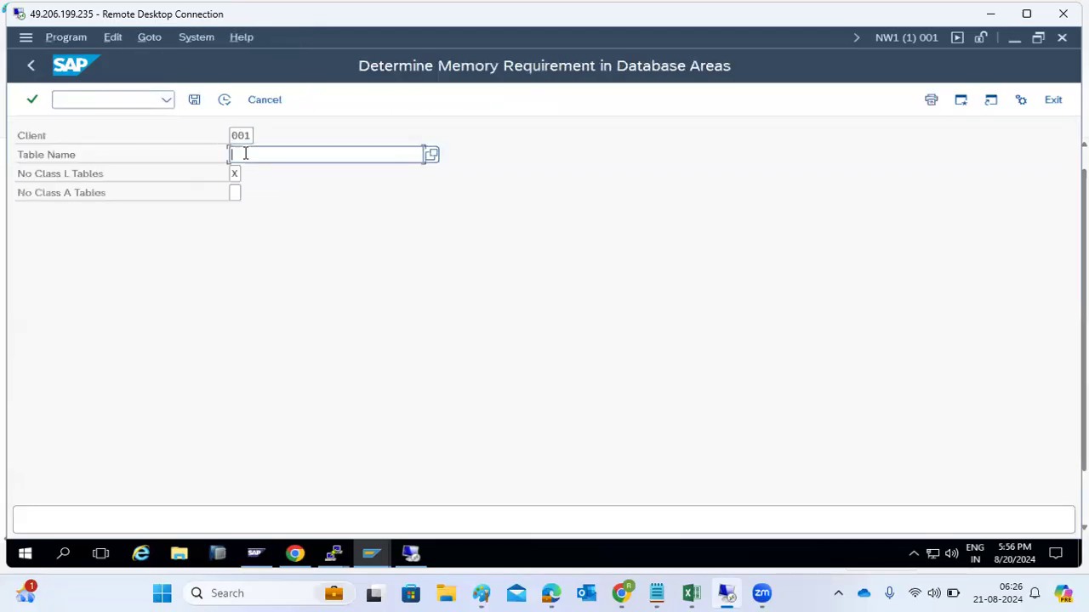
text(USR02)
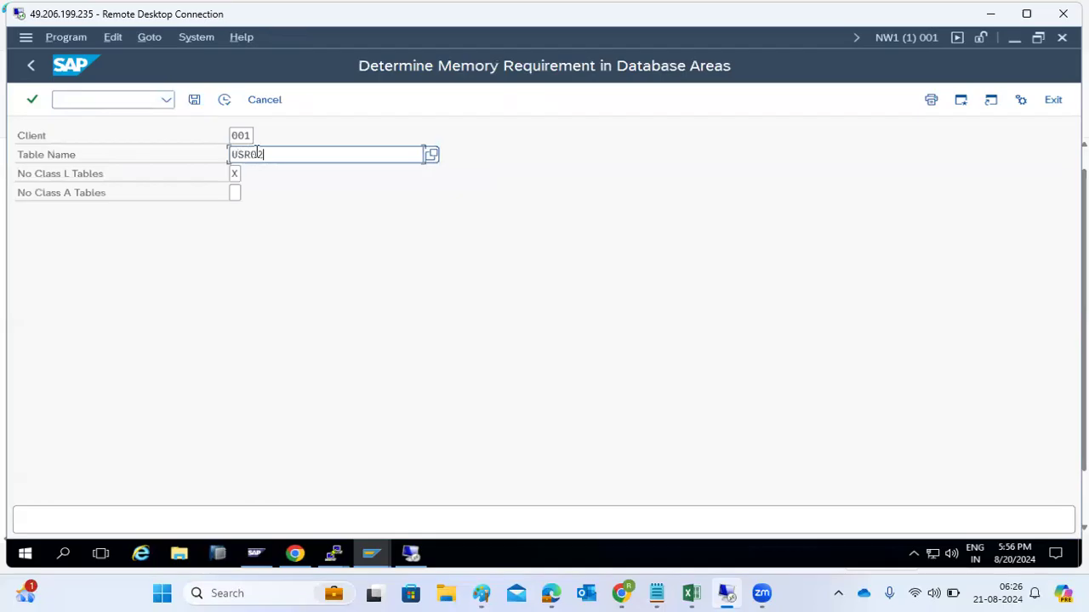
click(224, 100)
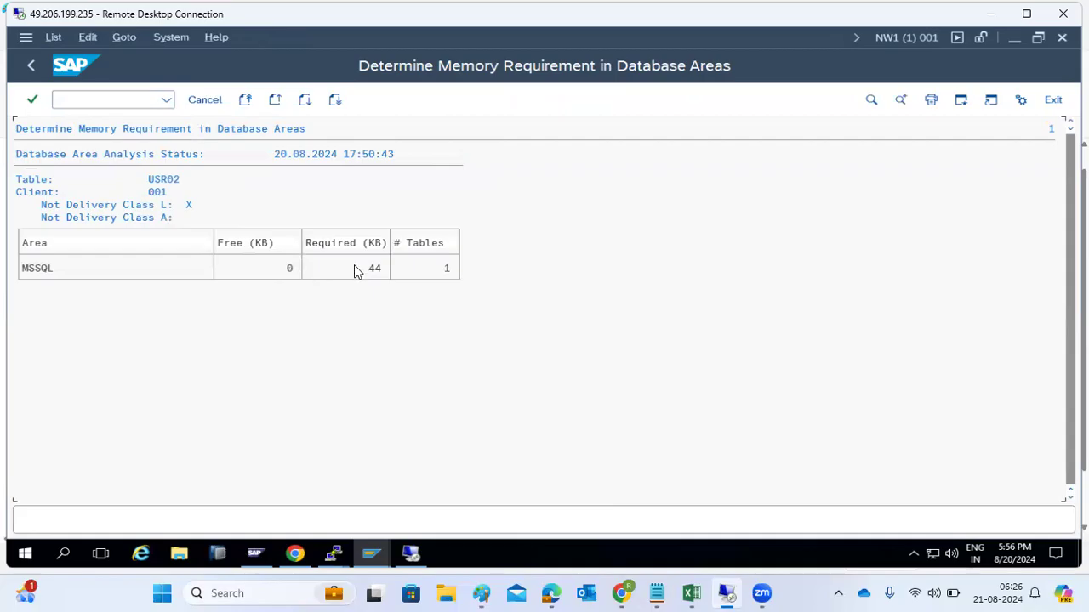
click(369, 247)
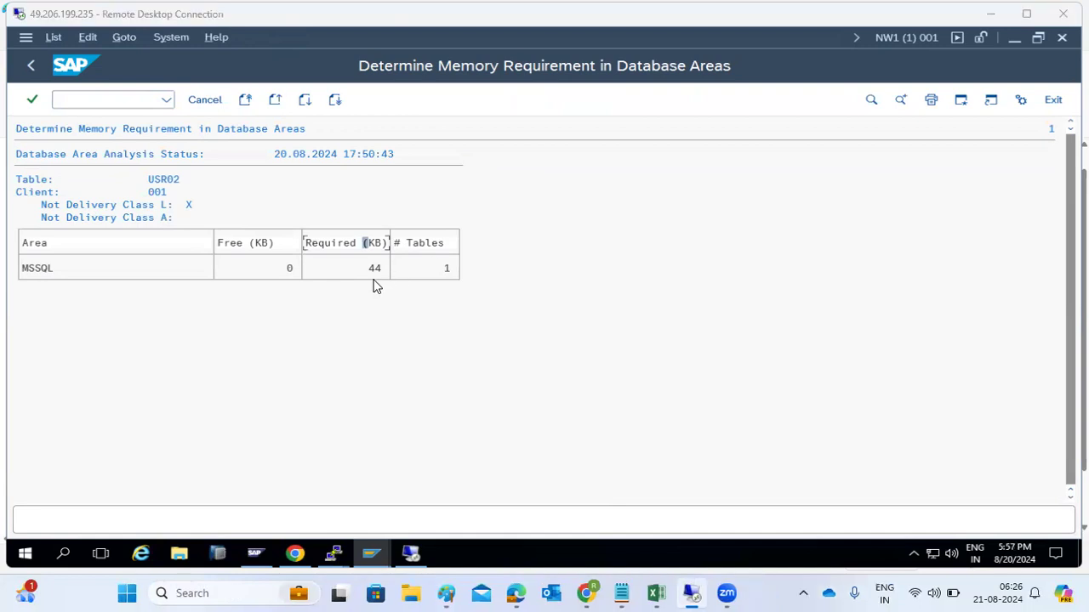
click(376, 270)
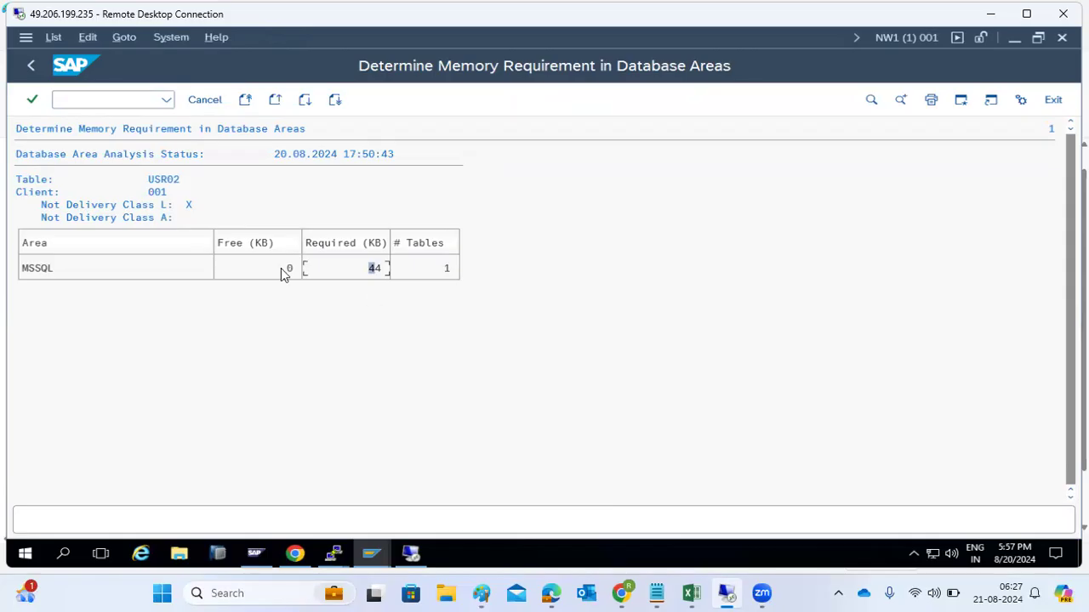
click(347, 245)
Step: Go back to the selection screen and replace the table name USR02 with CDHDR
click(32, 72)
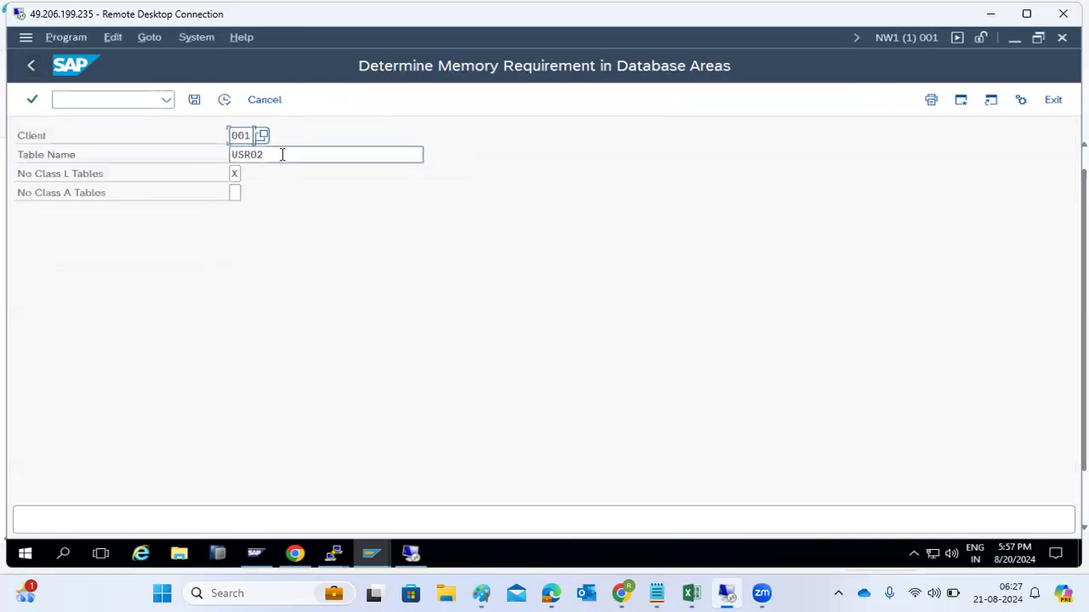
drag(279, 154, 215, 154)
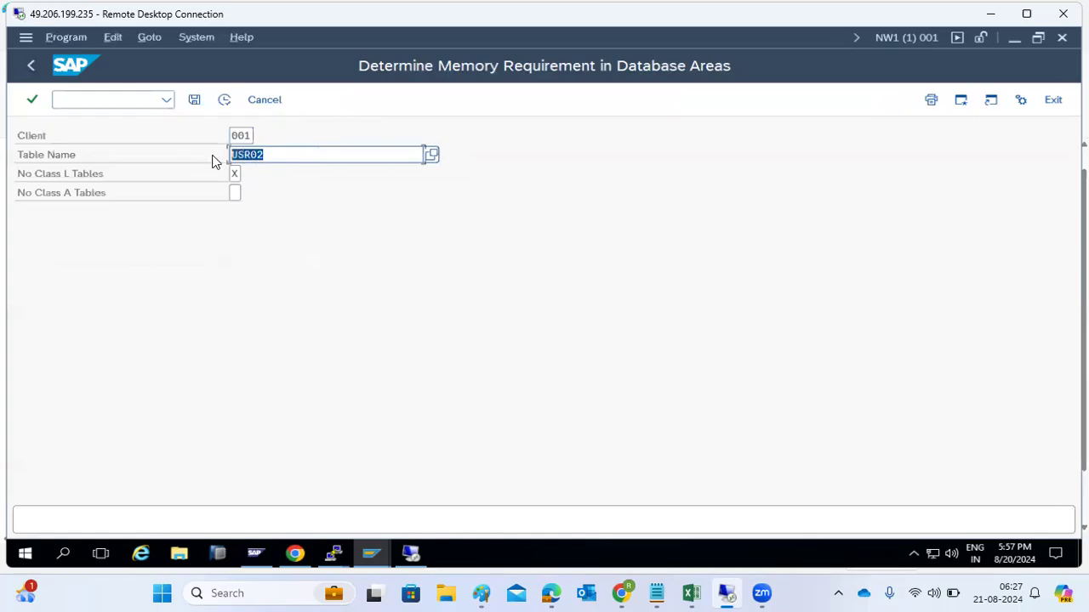
key(BackSpace)
click(246, 196)
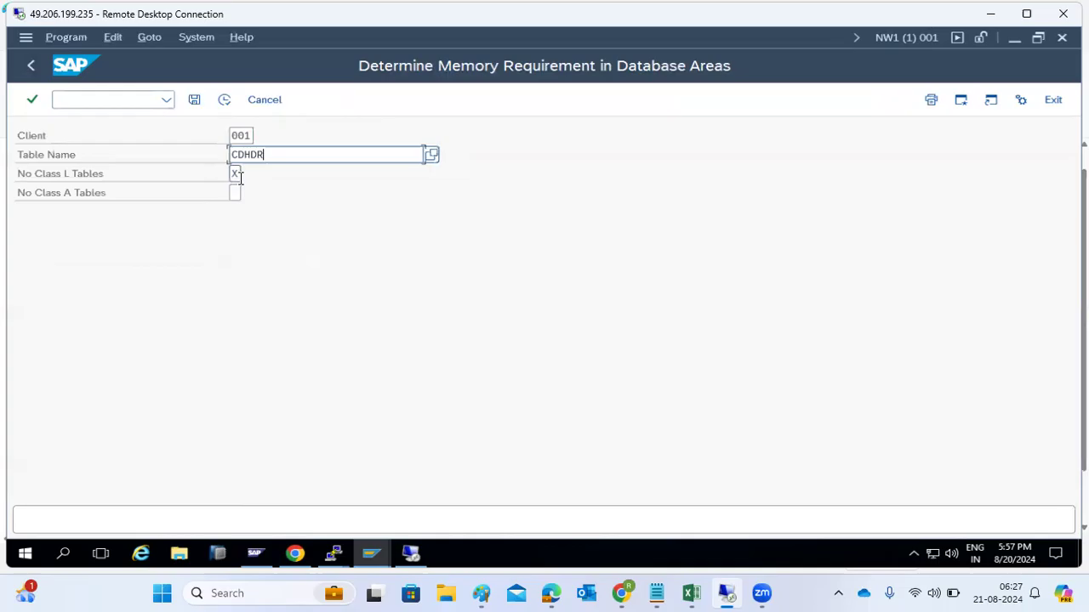
Step: Briefly view the drives under This PC in File Explorer, then return to SAP
click(172, 560)
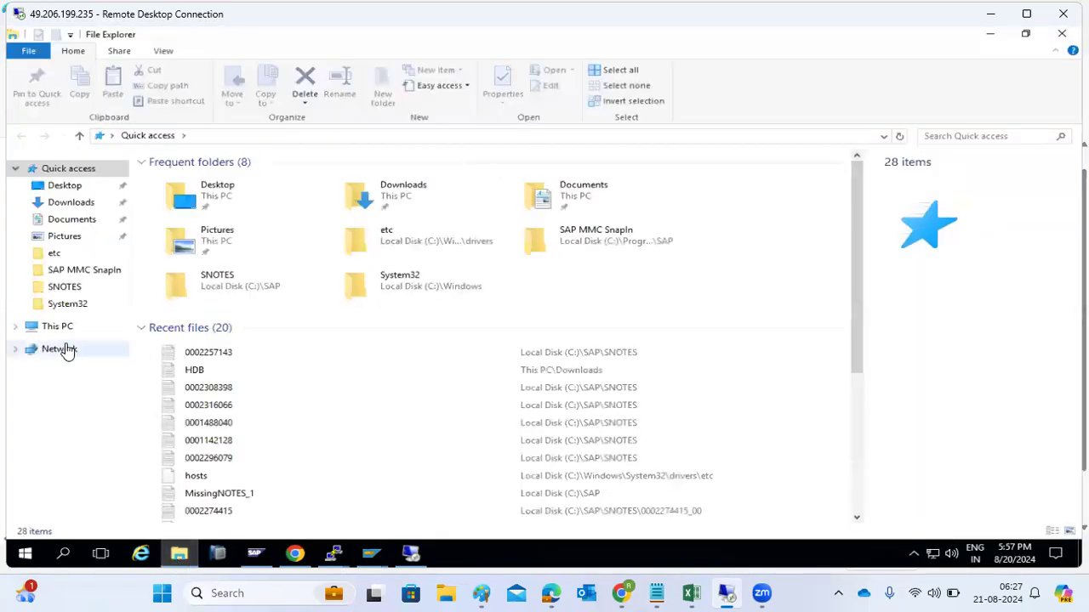
click(58, 328)
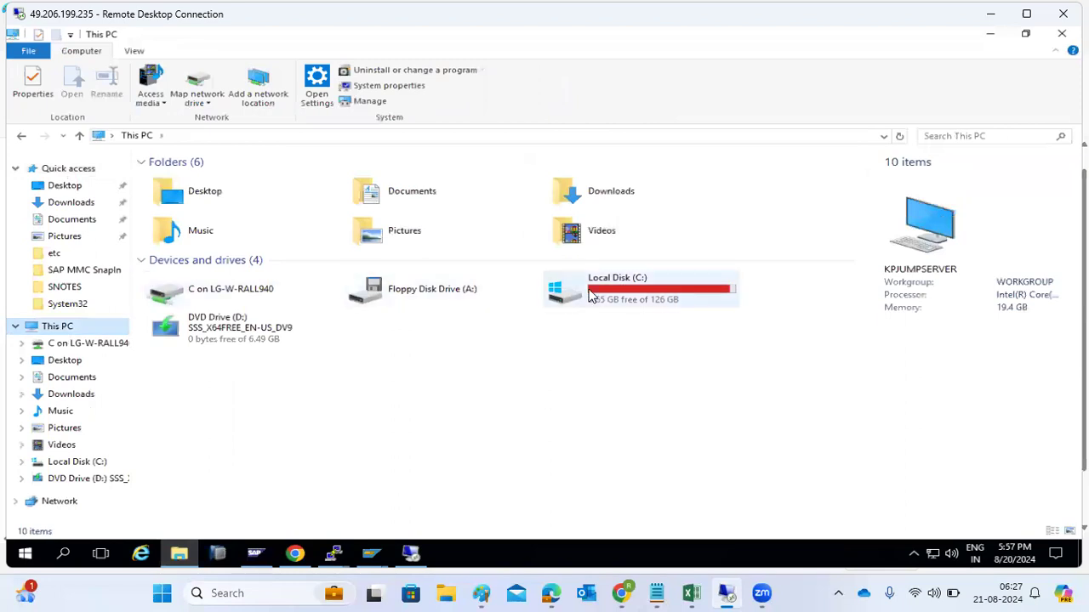
click(179, 554)
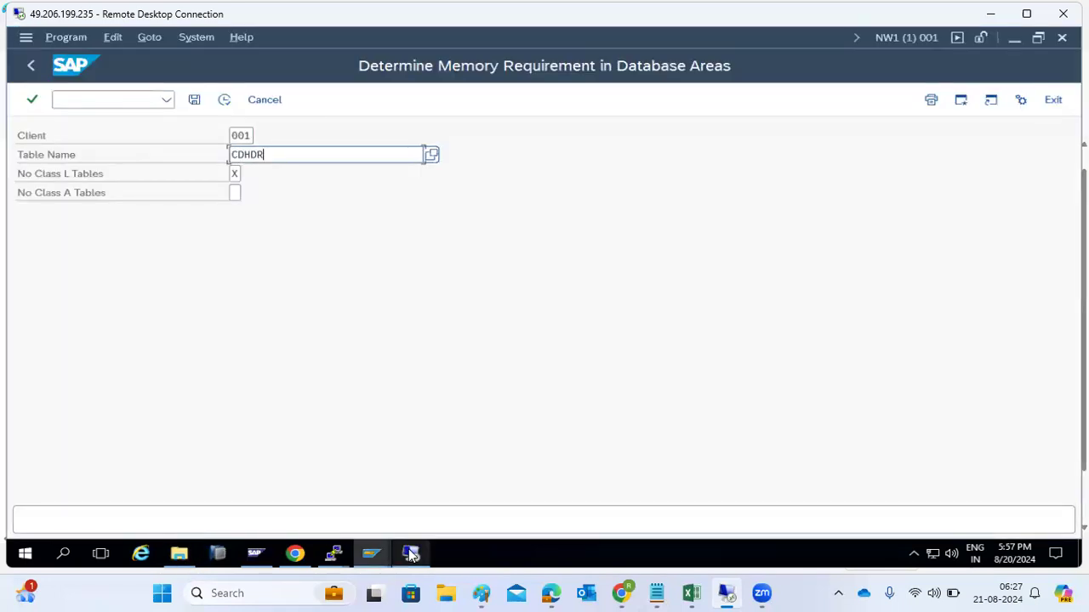
Step: Run the space check for all tables (*) with No Class A Tables ticked, then stop the transaction
click(240, 197)
text(X)
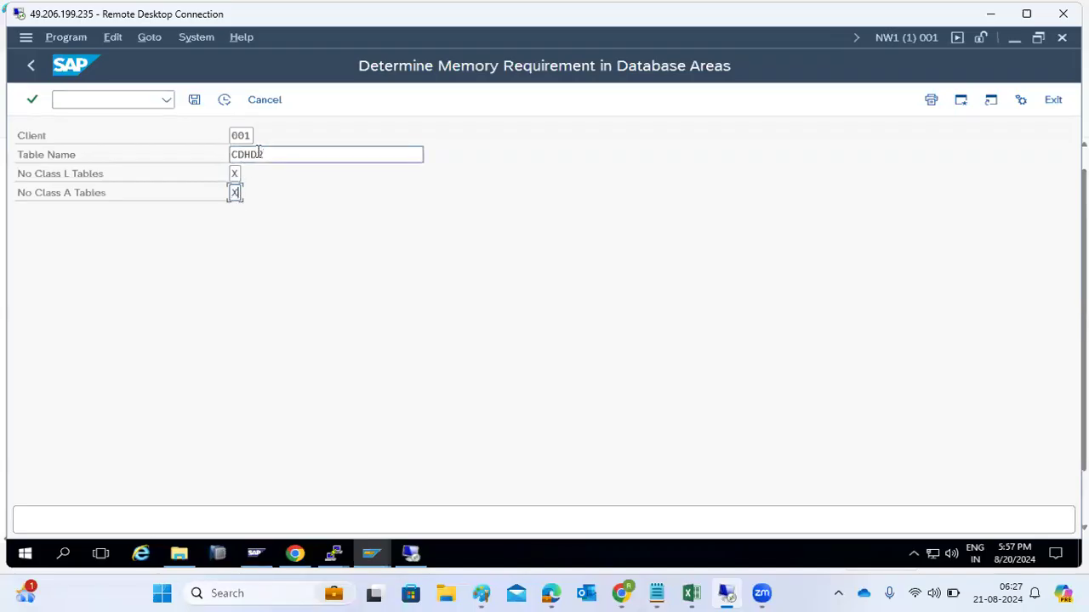
click(267, 156)
double_click(267, 155)
text(*)
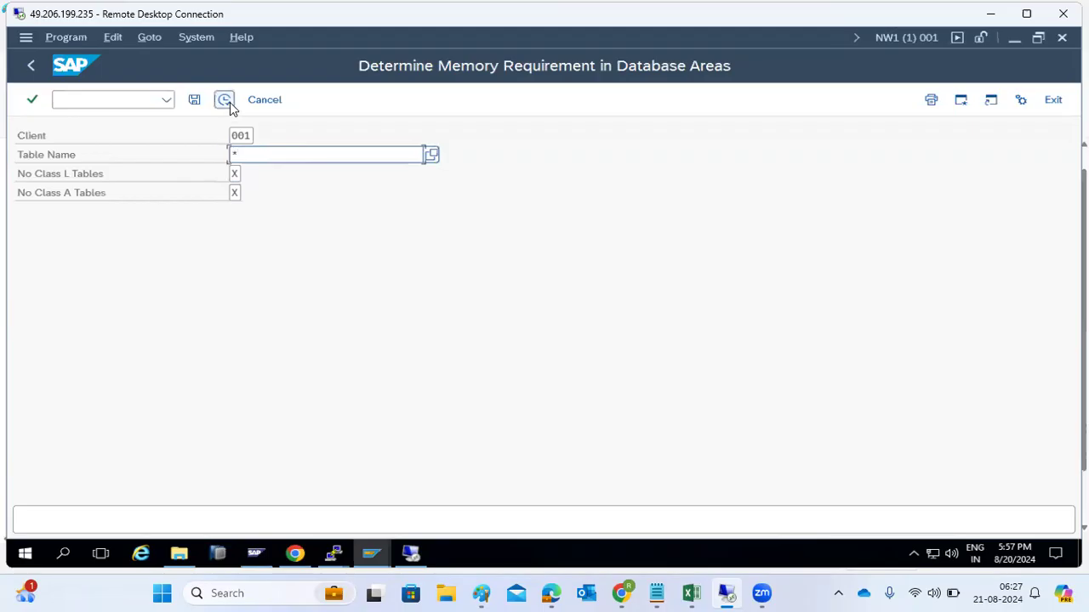
click(228, 102)
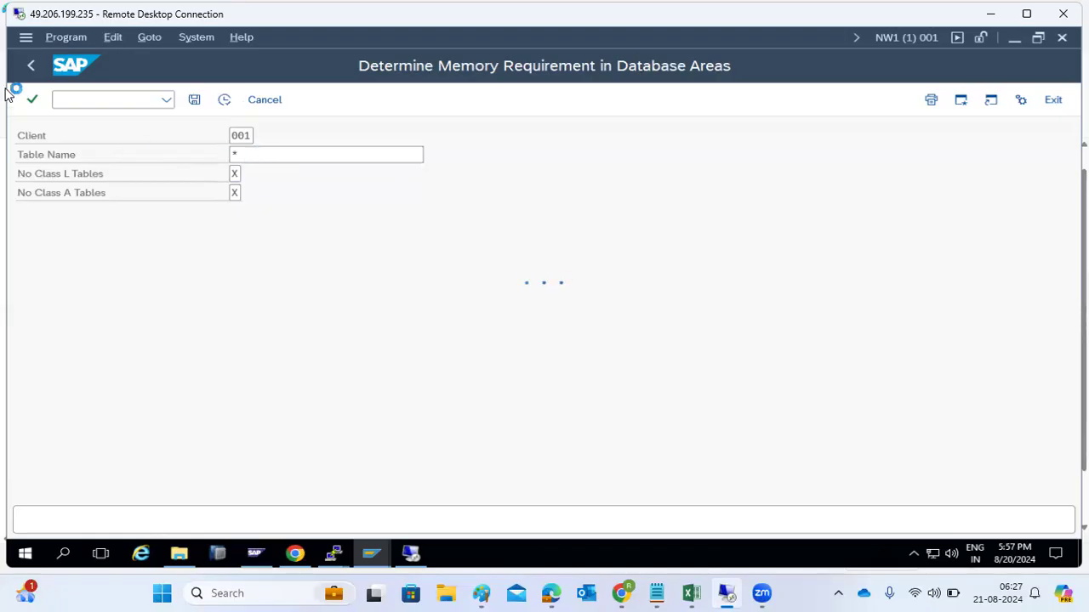
click(25, 37)
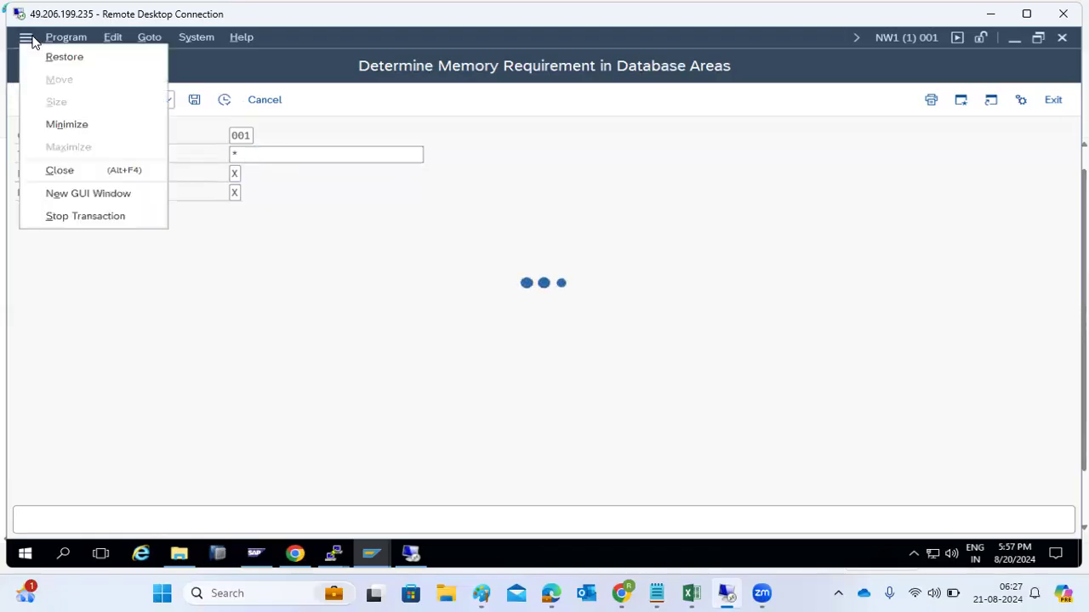
click(72, 218)
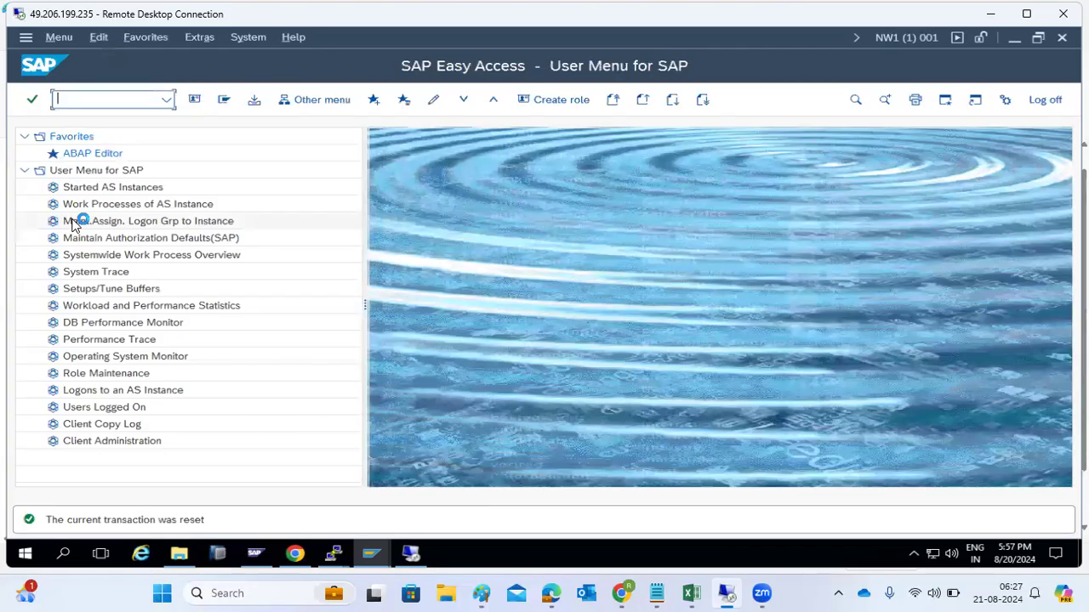
Step: Reopen RSSPACECHECK via SA38 and dismiss the table name search help without choosing
text(sa38)
key(Return)
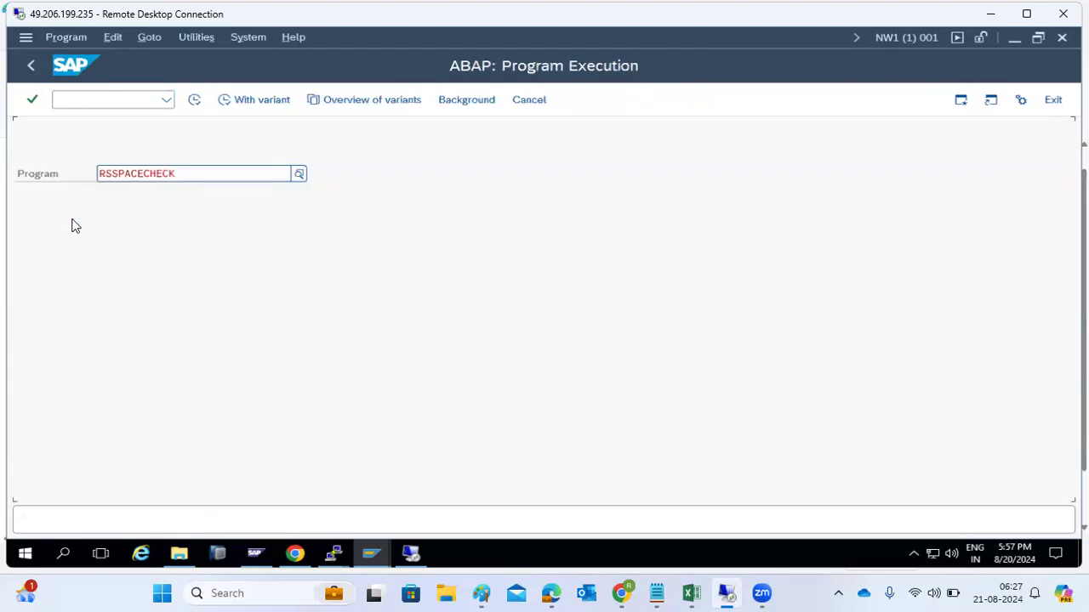
click(196, 101)
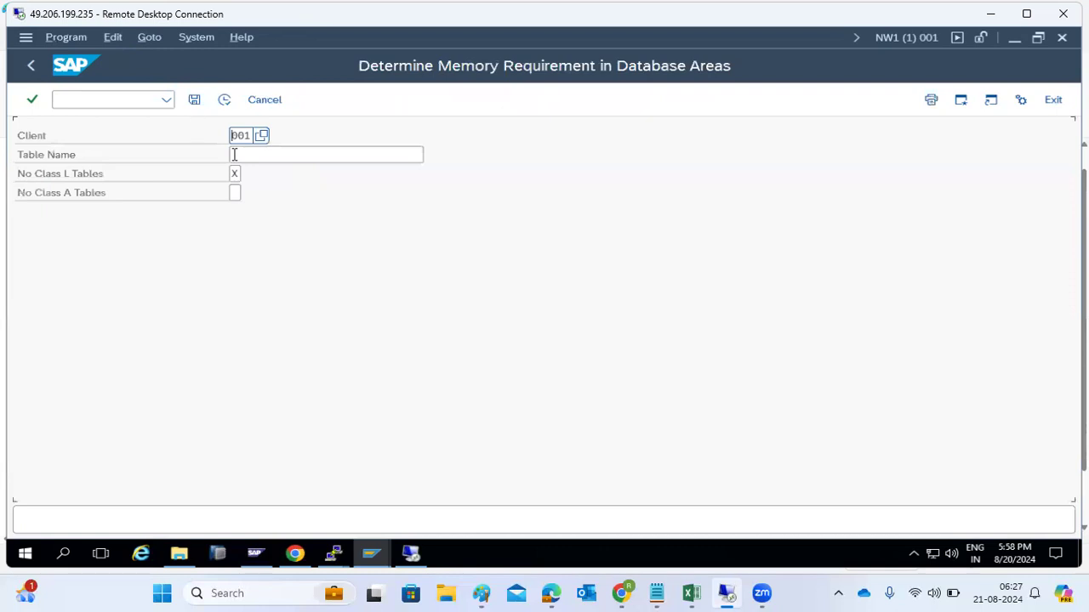
click(235, 154)
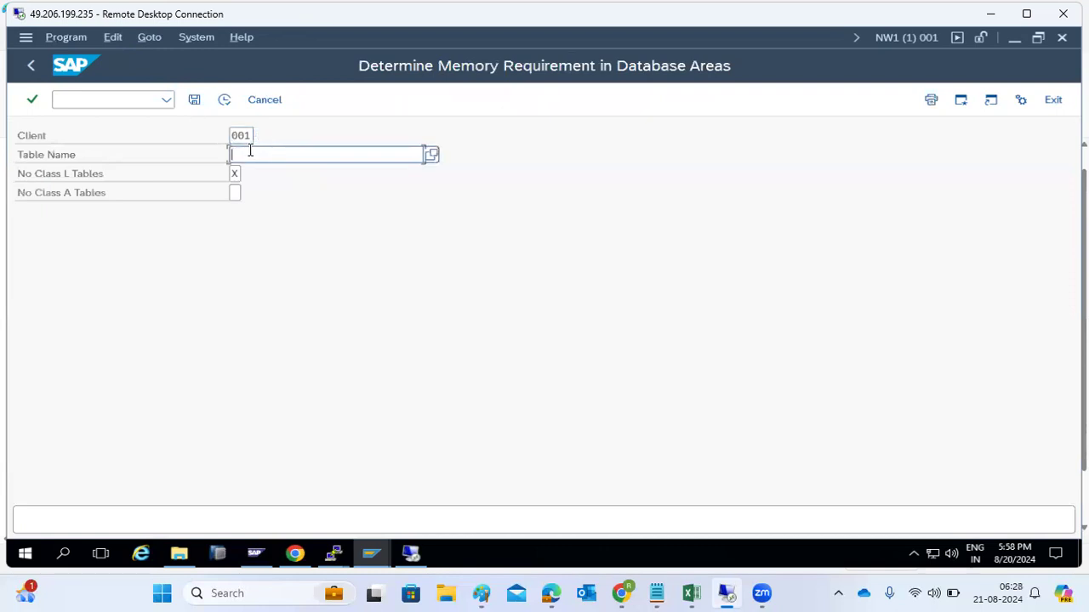
click(431, 155)
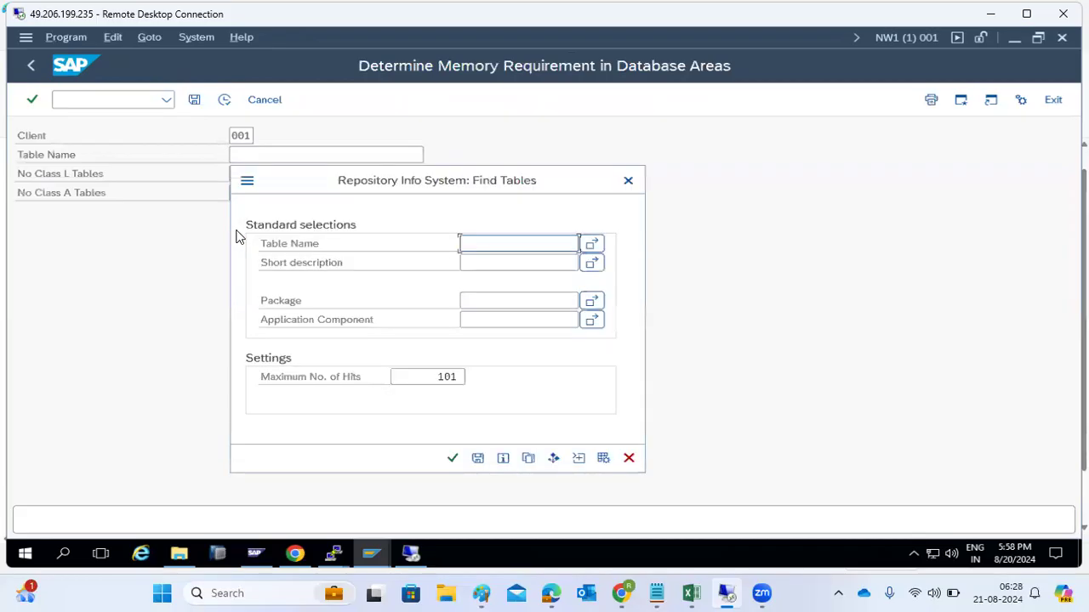
click(628, 458)
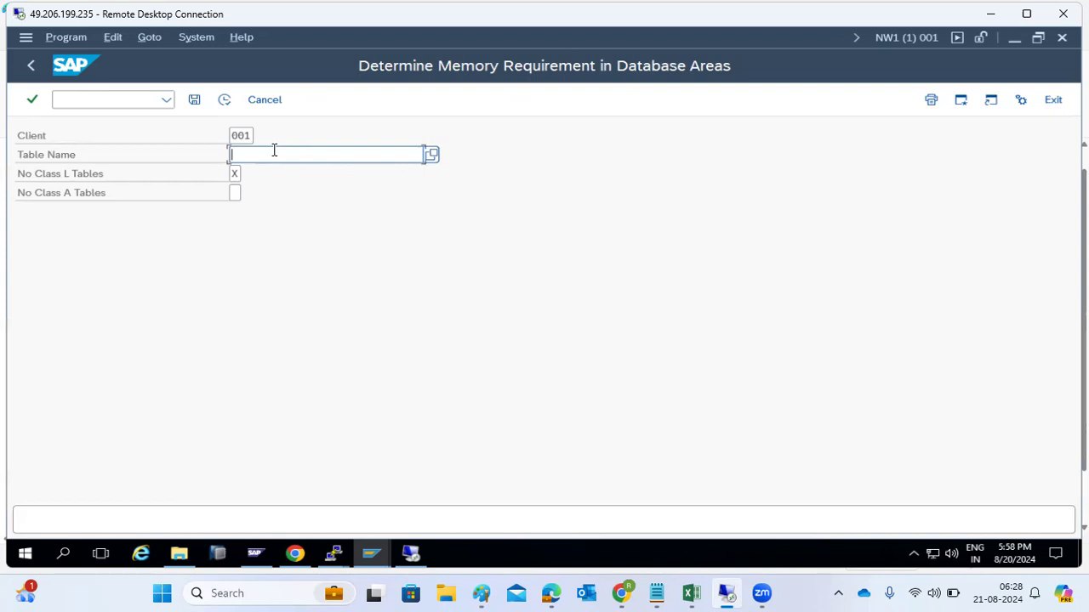
Step: Enter USR02, CDHDR and ADR as multiple search values in the Table Name search help
click(431, 155)
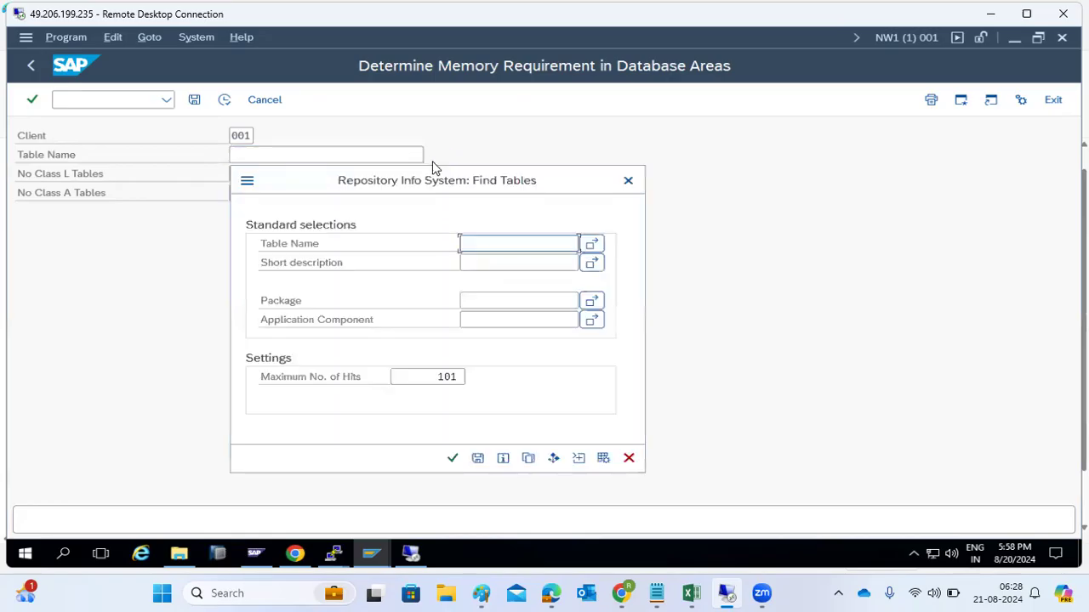
click(592, 248)
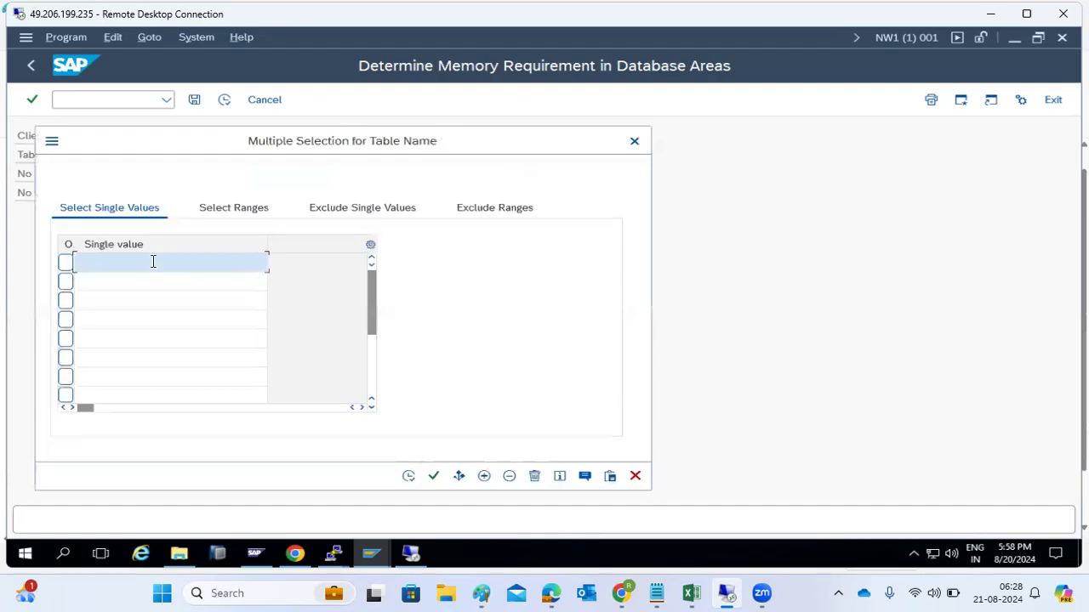
text(USR02)
key(Return)
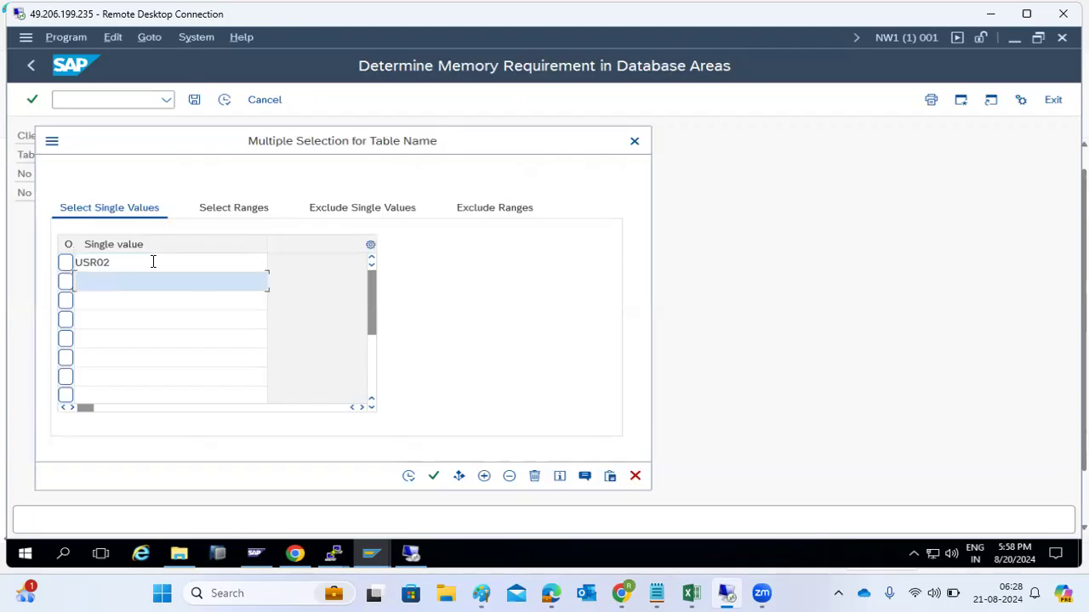
text(CDHDR)
key(Return)
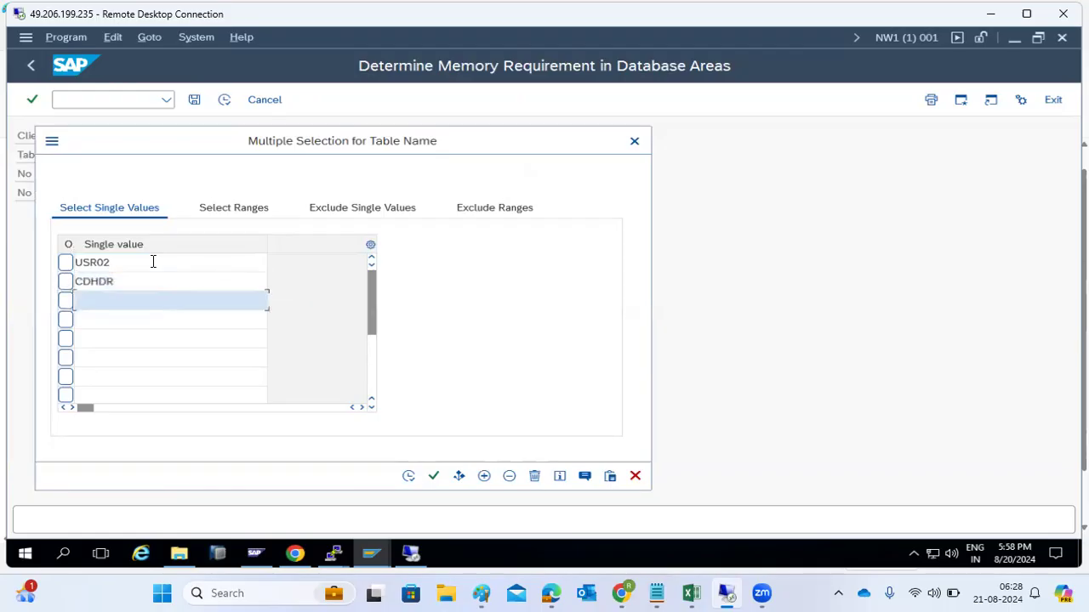
text(ADR*)
Step: Run the table search and take ADR10 from the results as the table name
click(410, 477)
click(452, 459)
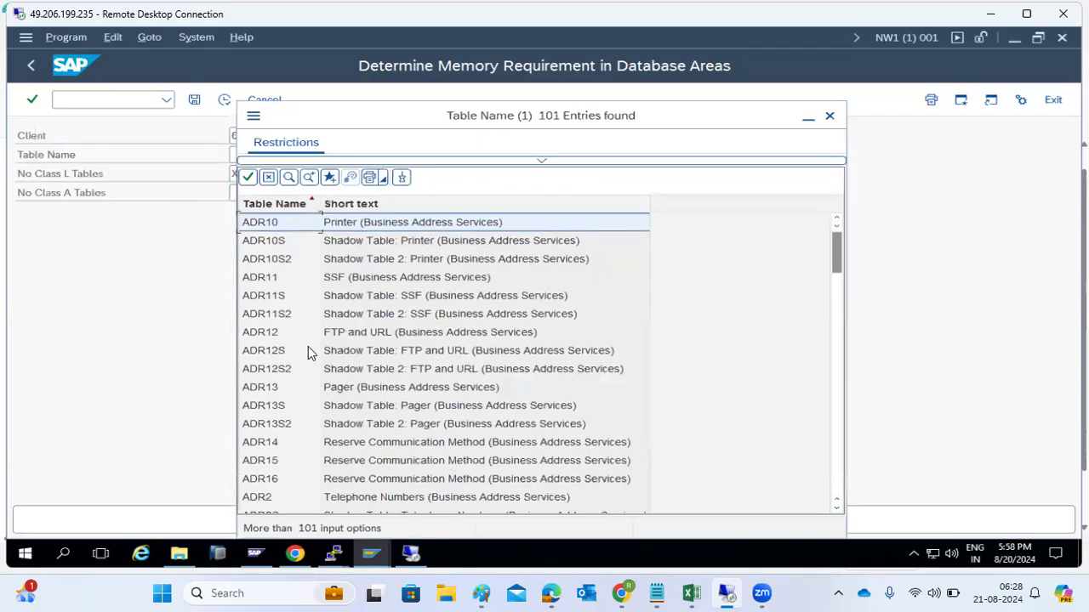
click(274, 282)
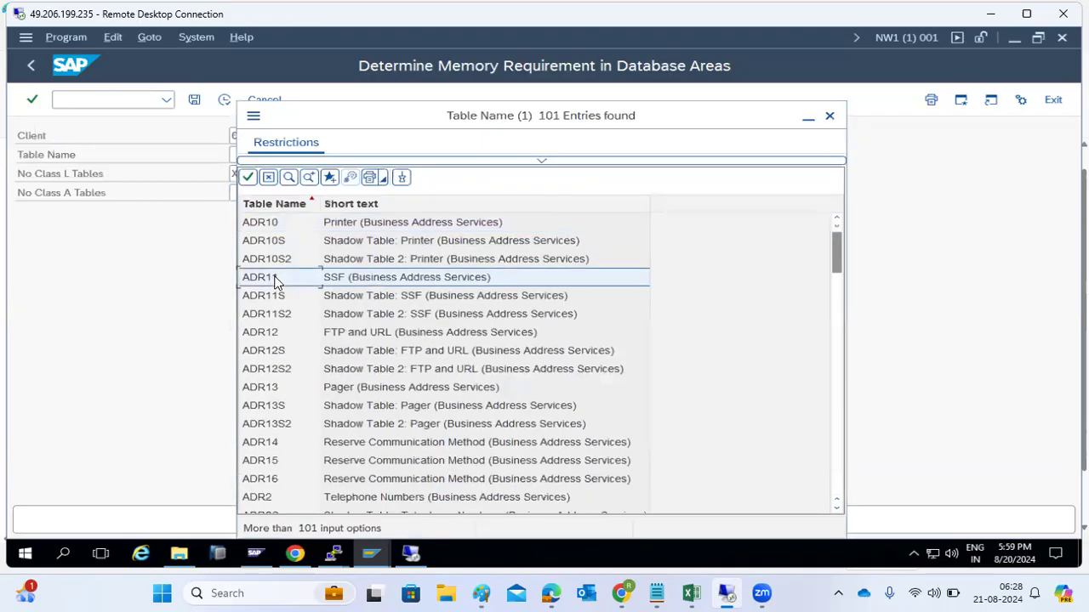
double_click(272, 223)
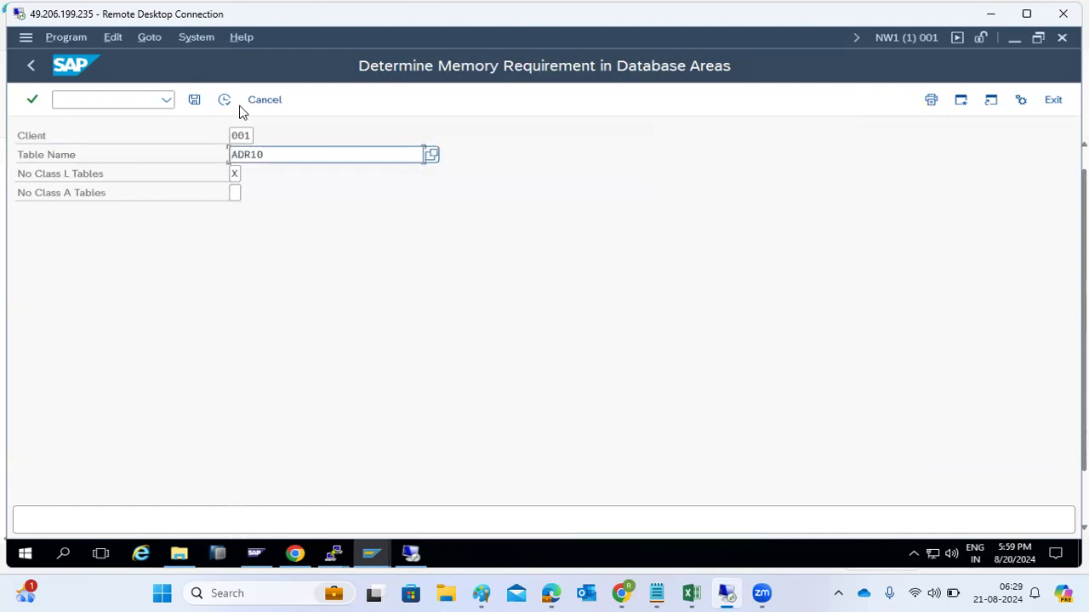
click(430, 154)
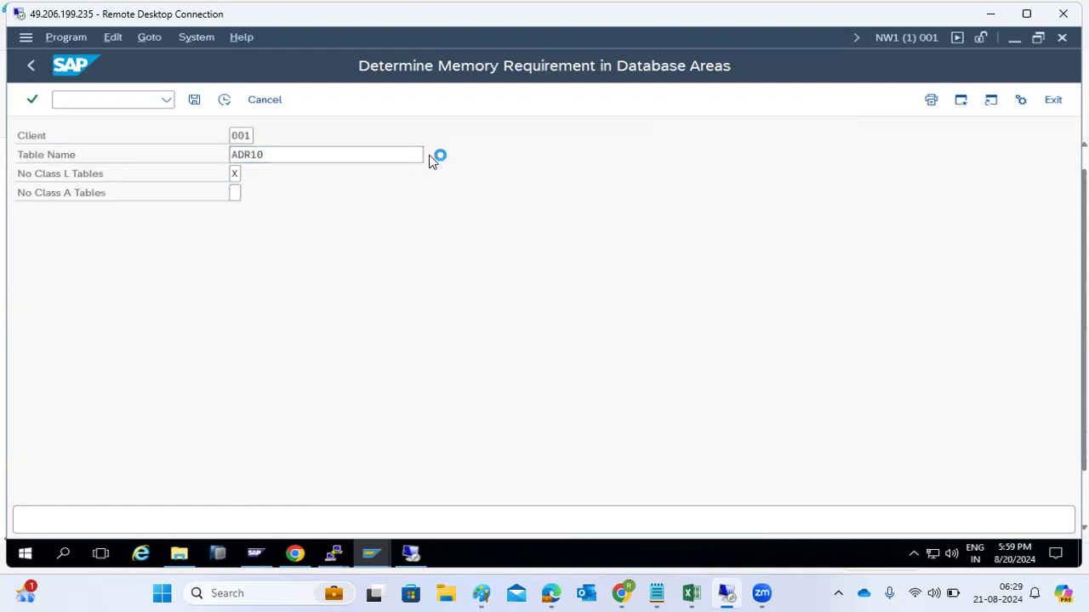
Step: Search for USR02, USR40 and CDHDR via multiple selection and choose CDHDR
click(592, 245)
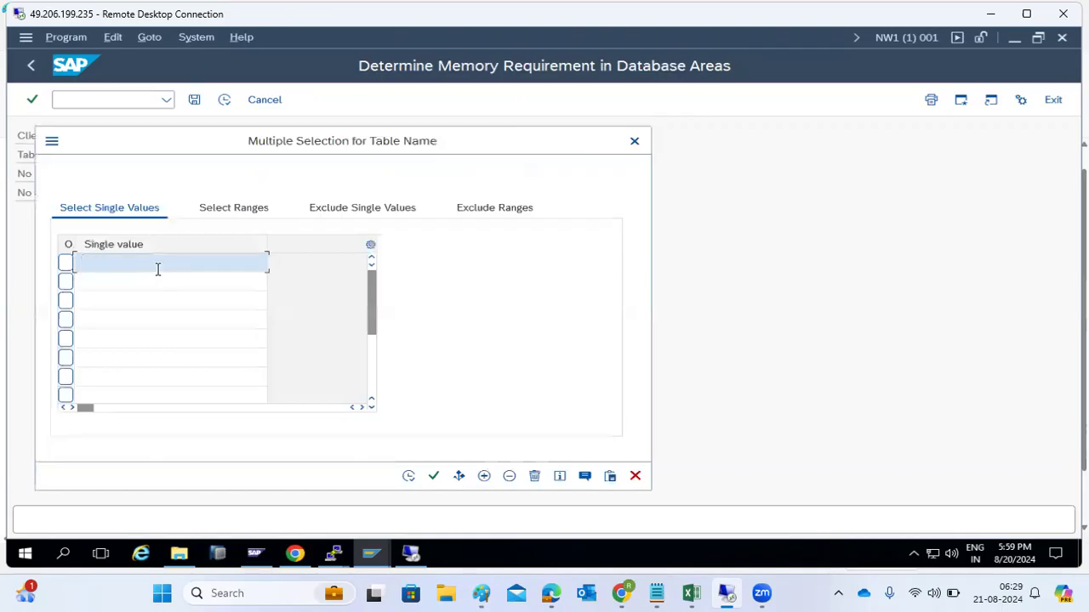
text(USR02)
click(156, 286)
text(USR40)
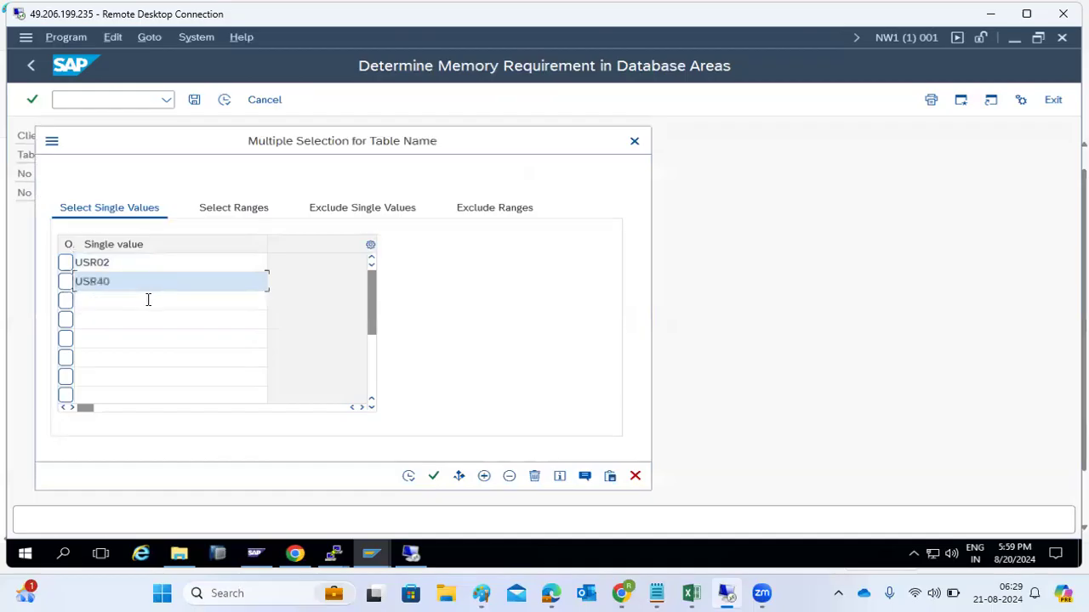
click(146, 301)
text(CDHDR)
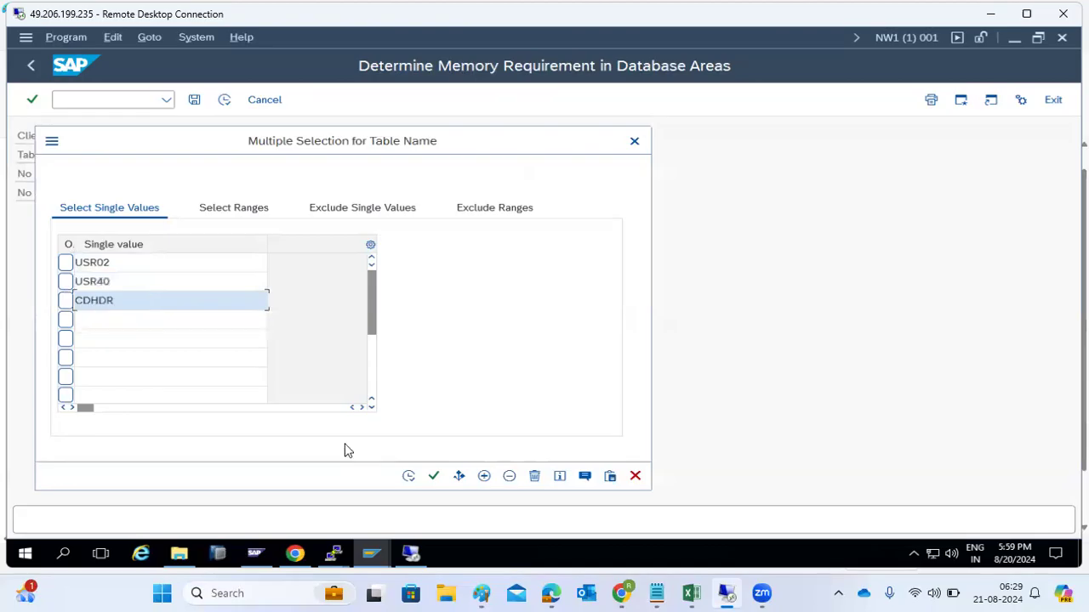
click(409, 476)
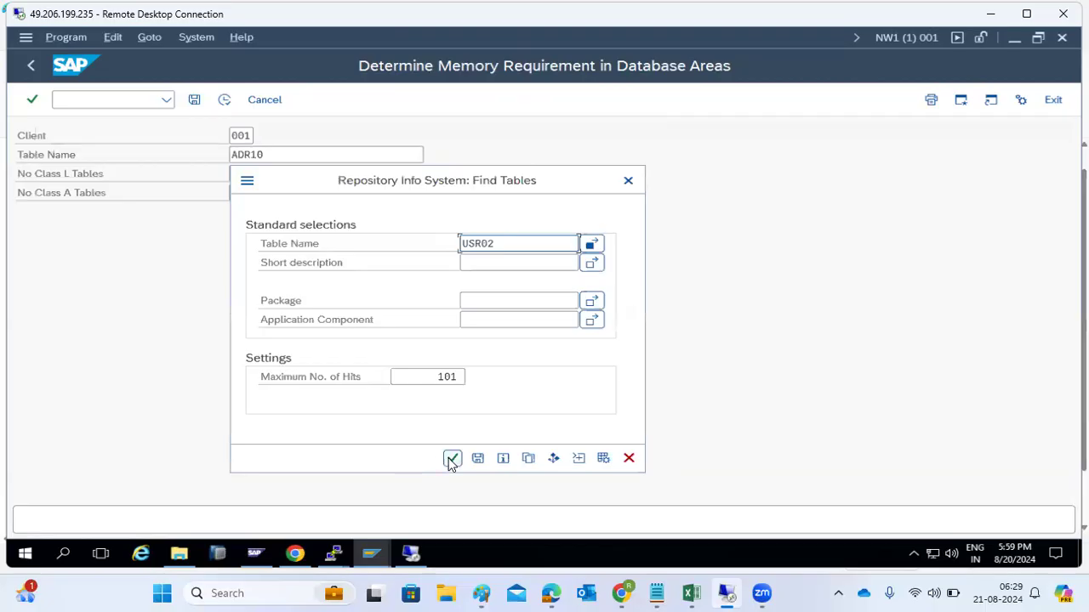
click(450, 459)
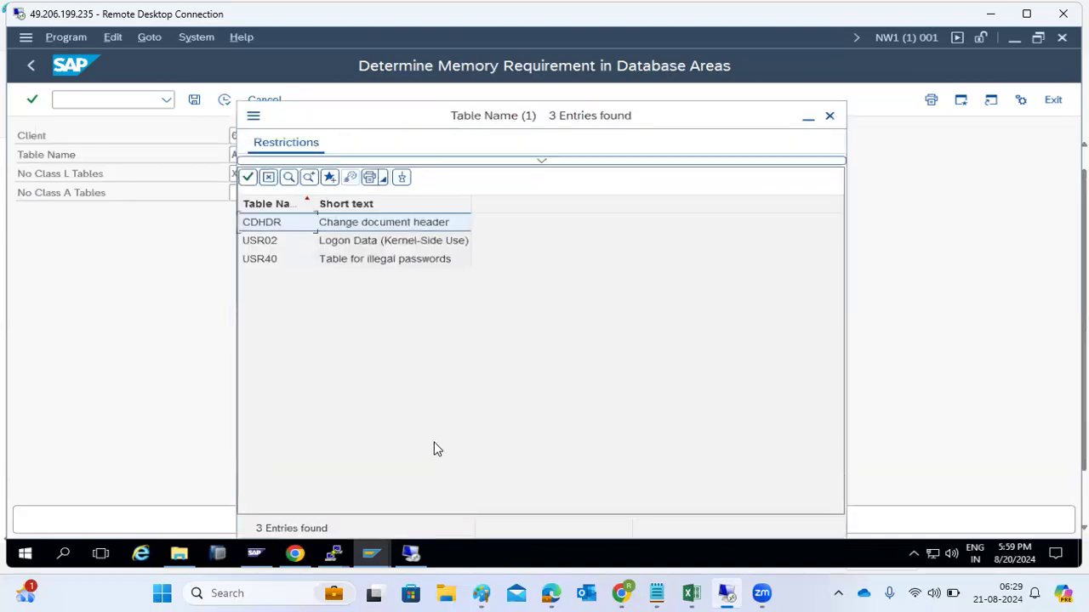
click(247, 177)
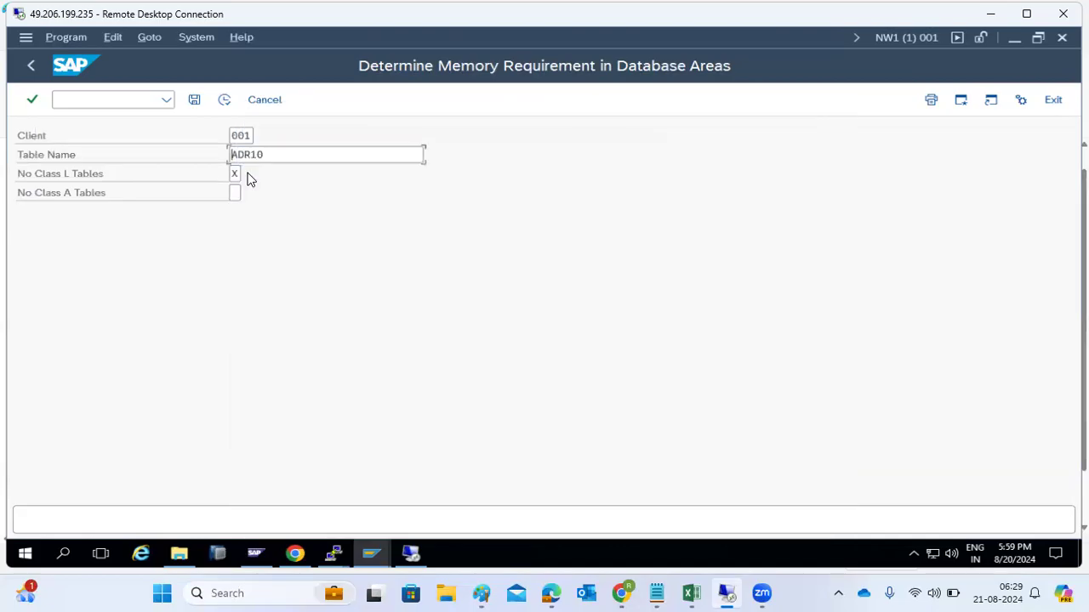
Step: Run the CDHDR memory check with No Class A Tables ticked, then return to Easy Access
click(226, 101)
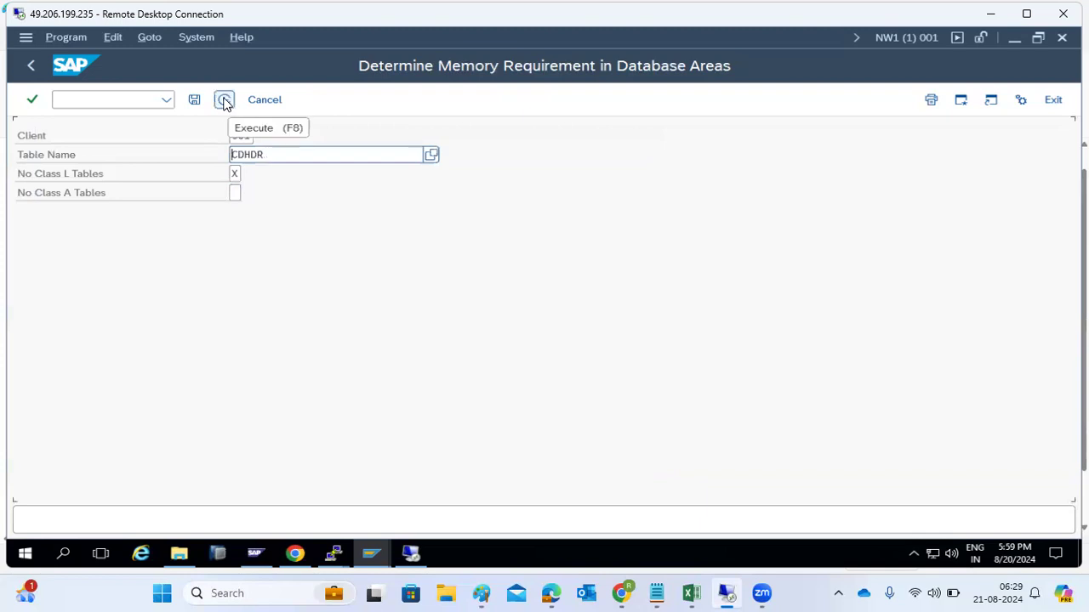
click(235, 193)
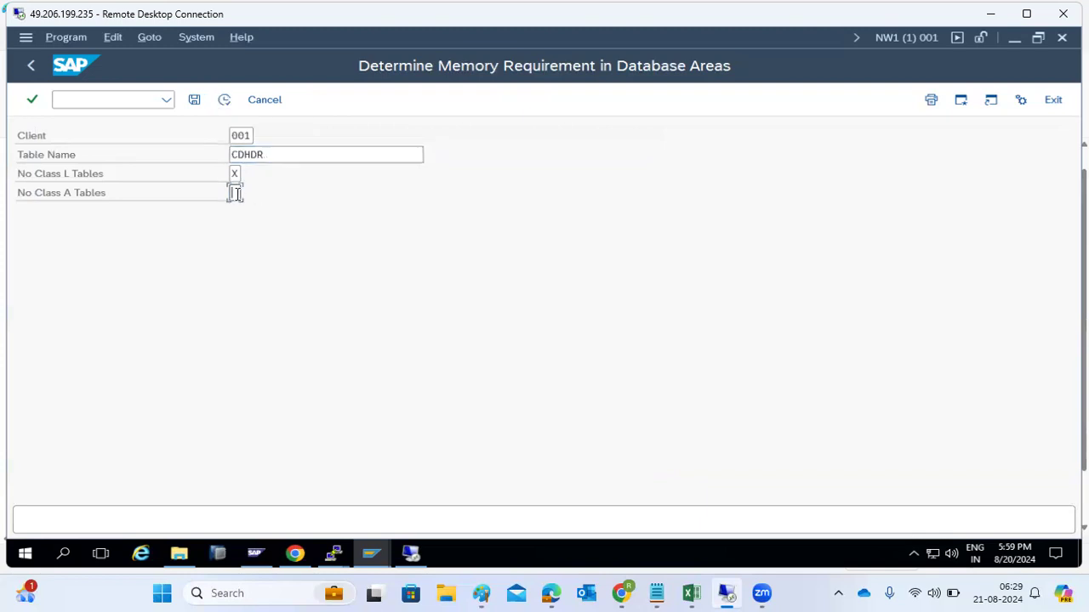
click(234, 193)
click(225, 100)
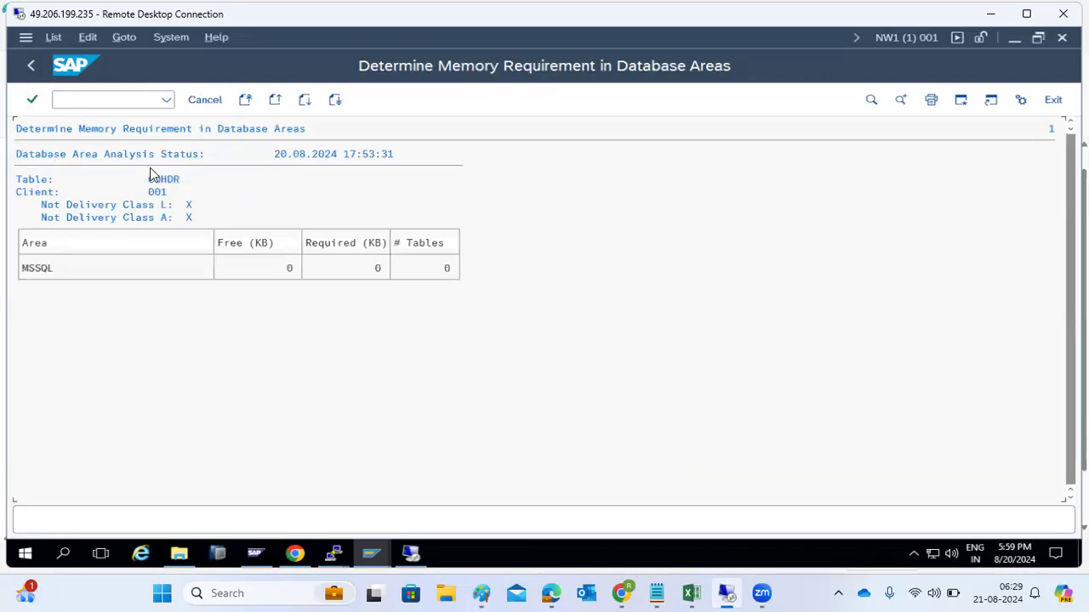
click(32, 63)
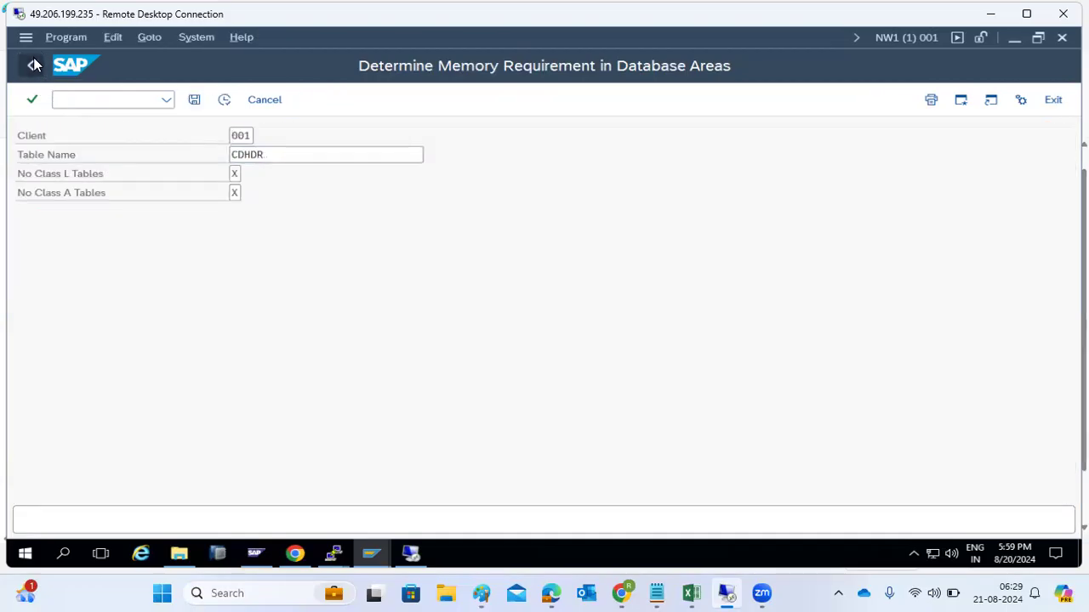
click(32, 61)
click(33, 62)
Step: Open table CDHDR in the Data Browser (SE16) selection screen
text(se16)
key(Return)
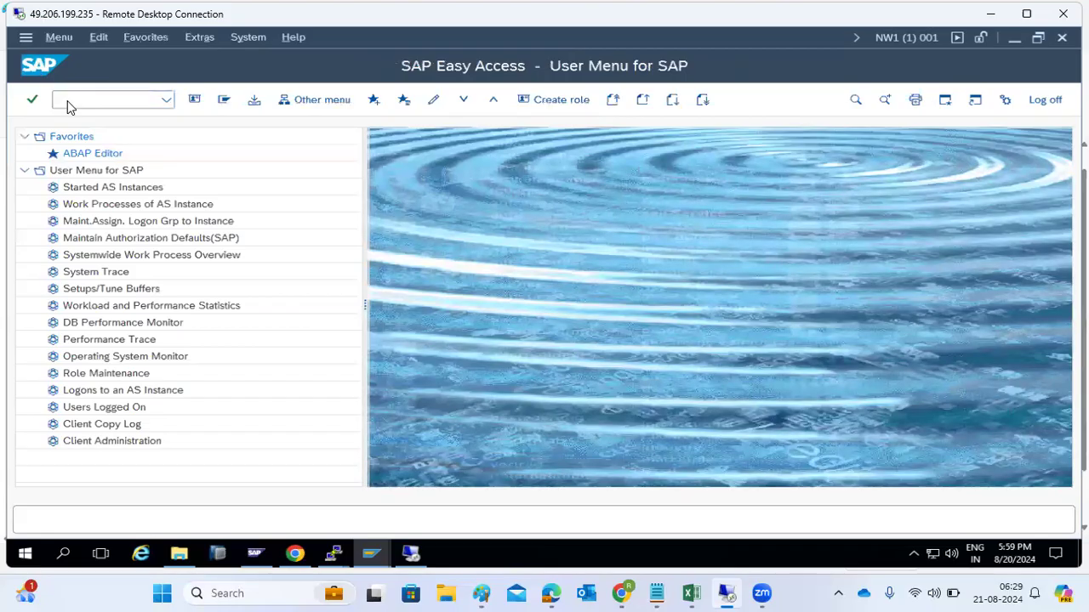
click(164, 171)
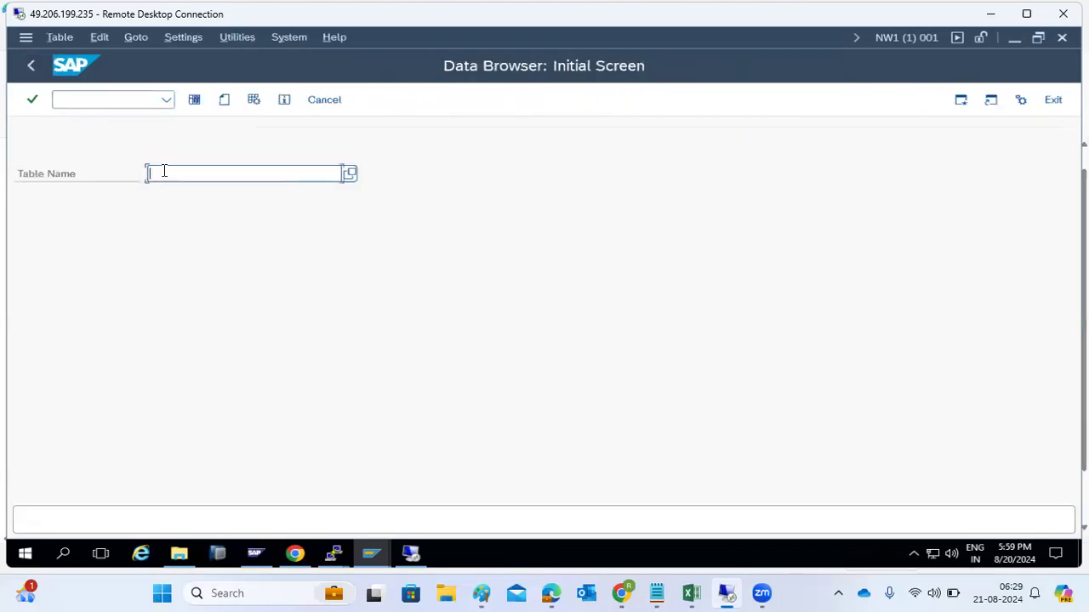
text(CDHDR)
click(194, 100)
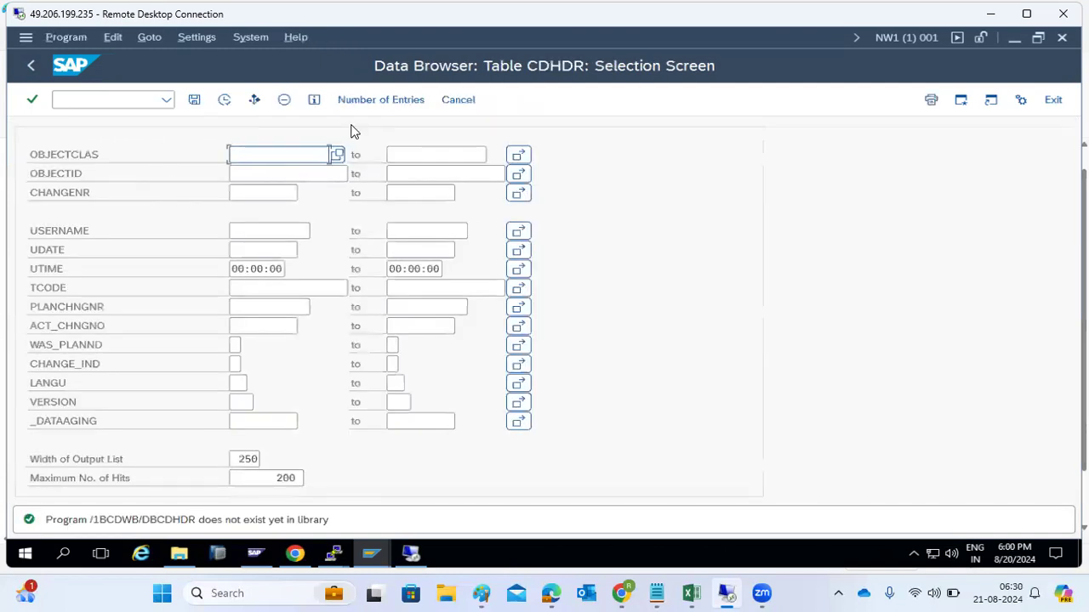
Step: Count CDHDR's 89 entries, list them, then go back to the initial screen
click(365, 100)
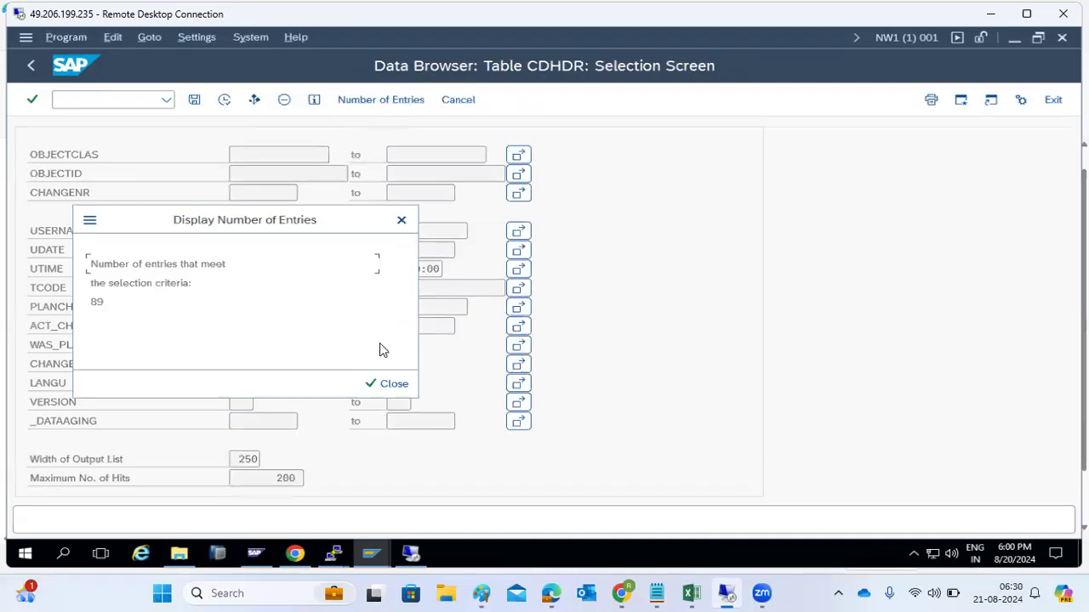
click(380, 384)
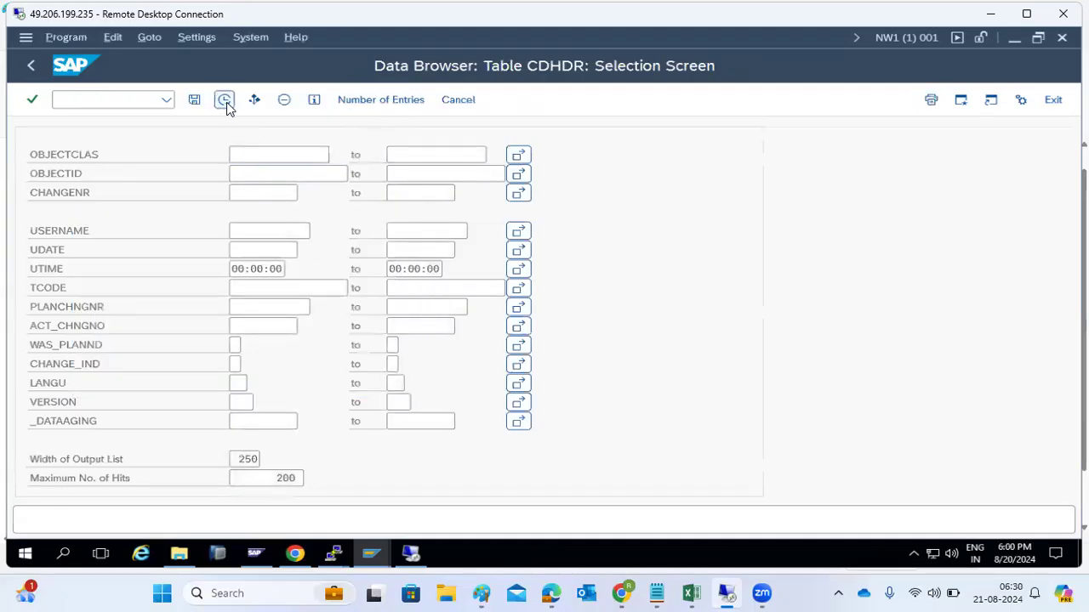
click(225, 100)
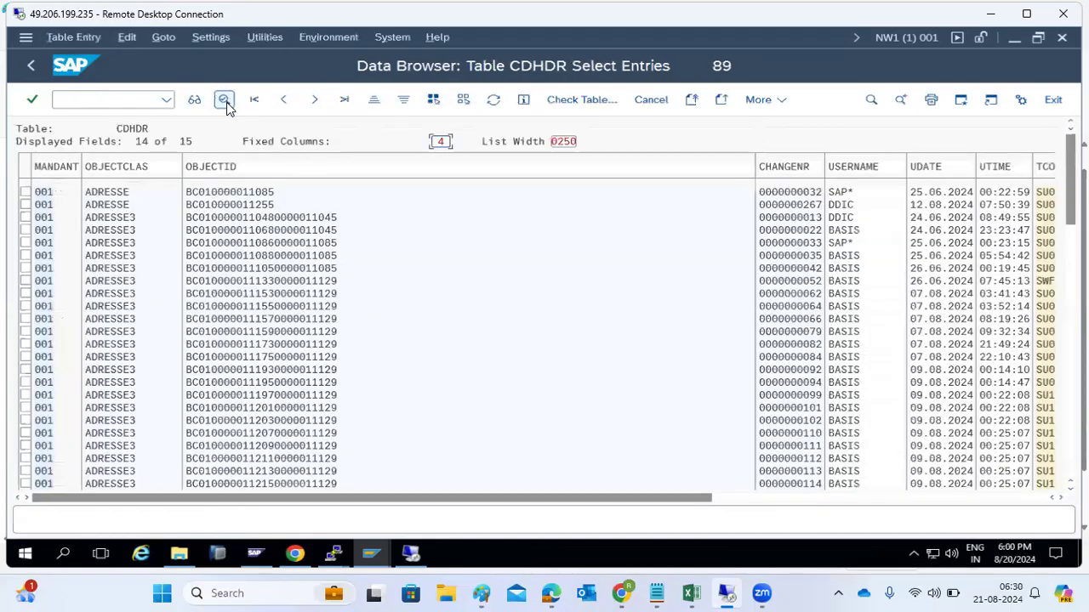
click(32, 71)
click(31, 71)
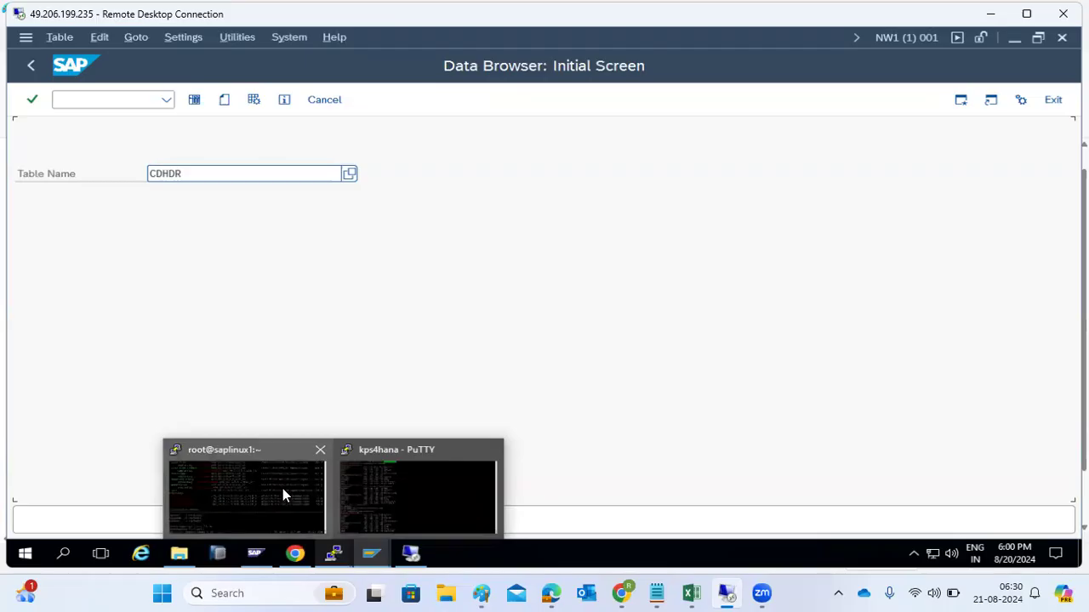
Step: Run df -h in the kps4hana PuTTY session and mark the disk usage lines
click(383, 490)
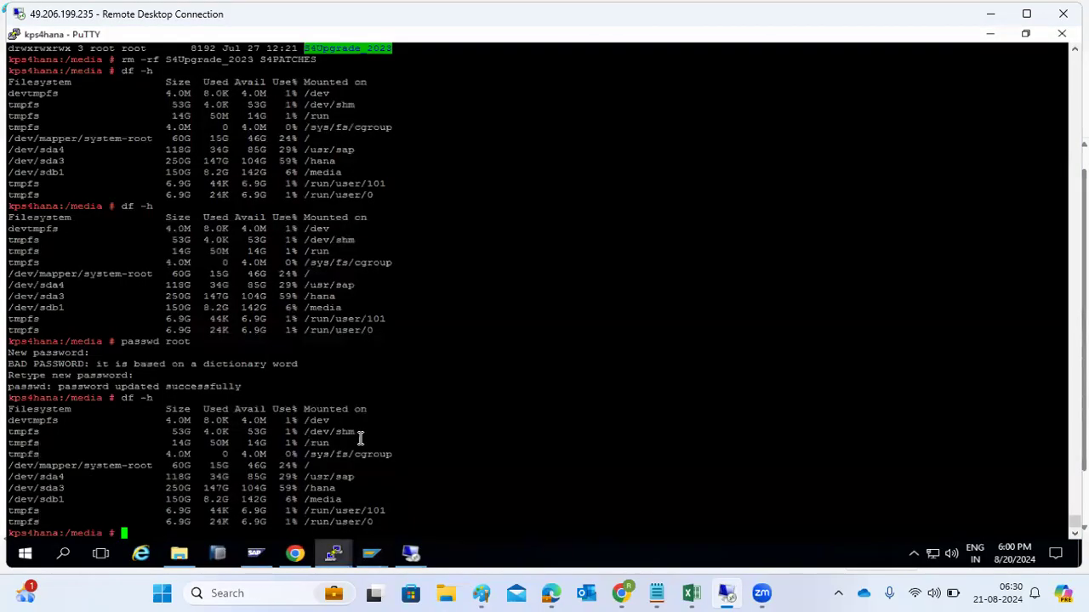
text(df -h)
key(Return)
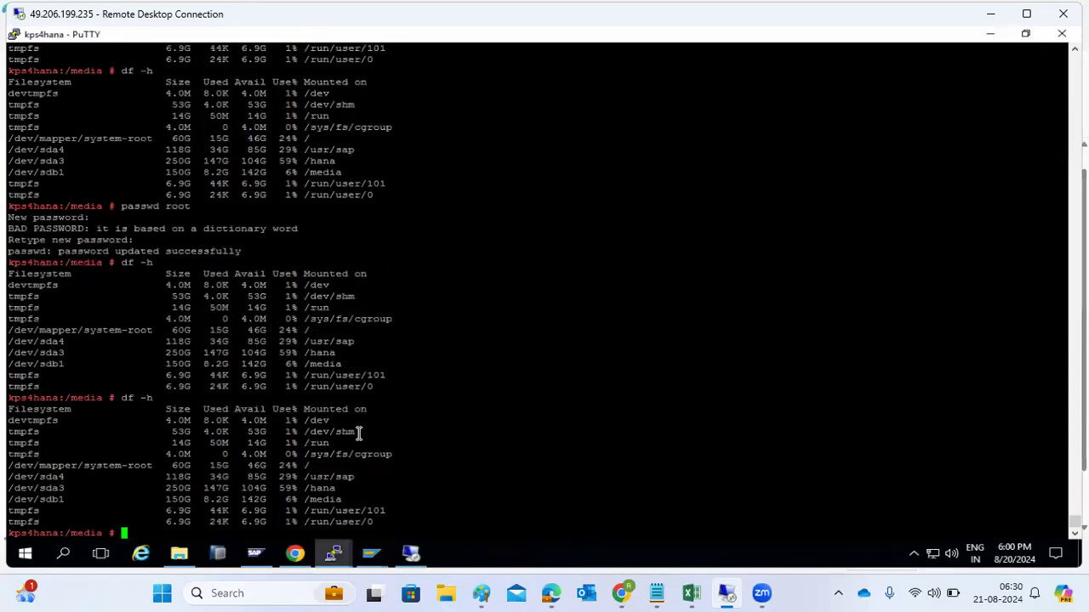
drag(276, 466, 354, 500)
Step: Check the package download session, then bring the SAP client copy log forward
click(333, 554)
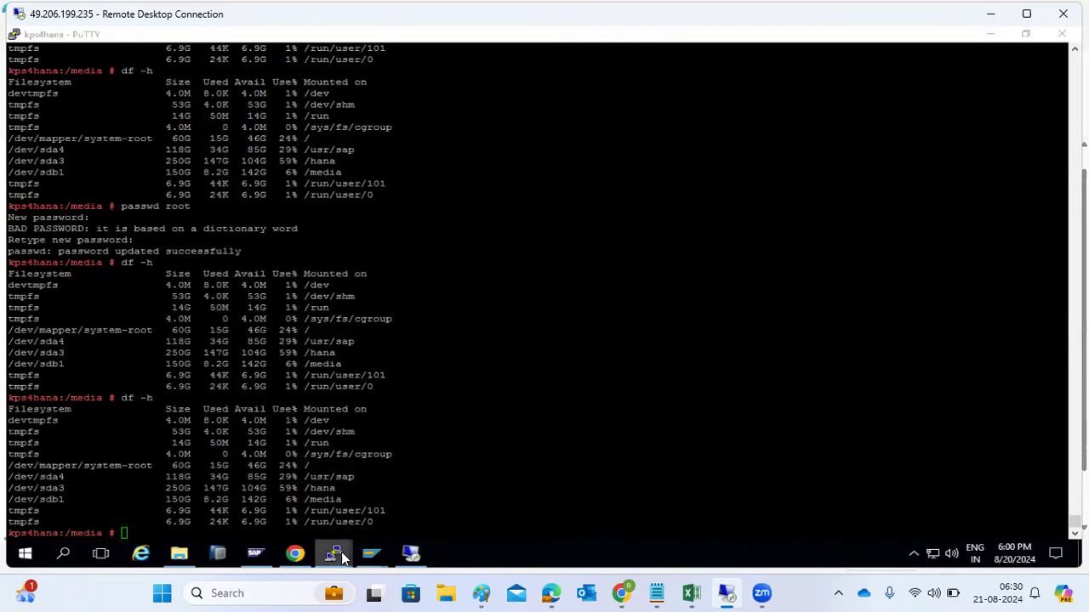
click(237, 488)
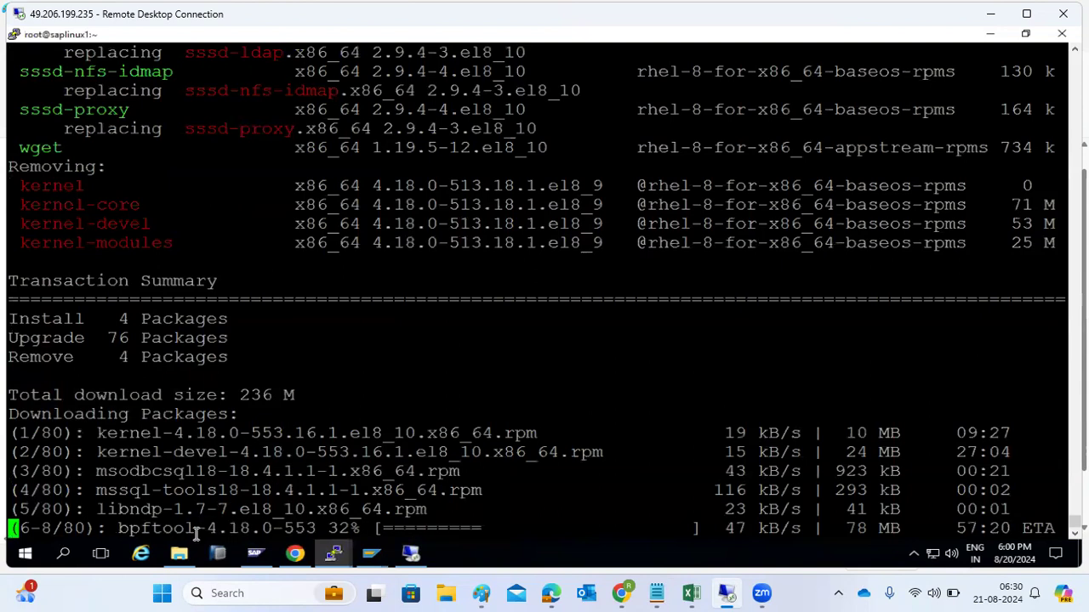
click(333, 554)
click(360, 513)
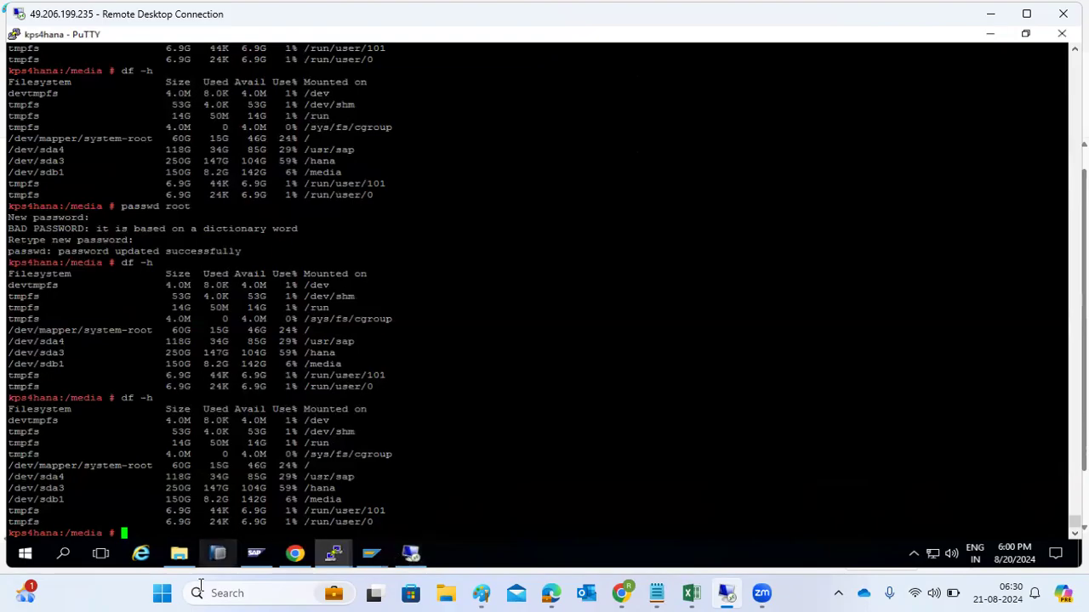
click(370, 554)
click(503, 489)
Step: Run /nscc4, then take the Data Browser window back to the Easy Access menu
click(78, 101)
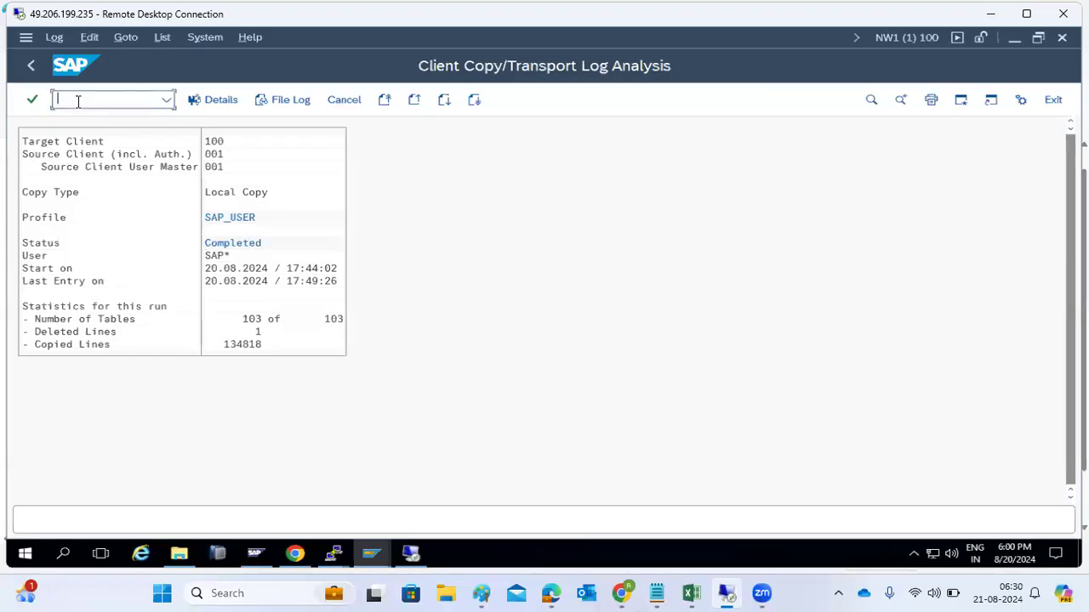
text(/nscc4)
key(Return)
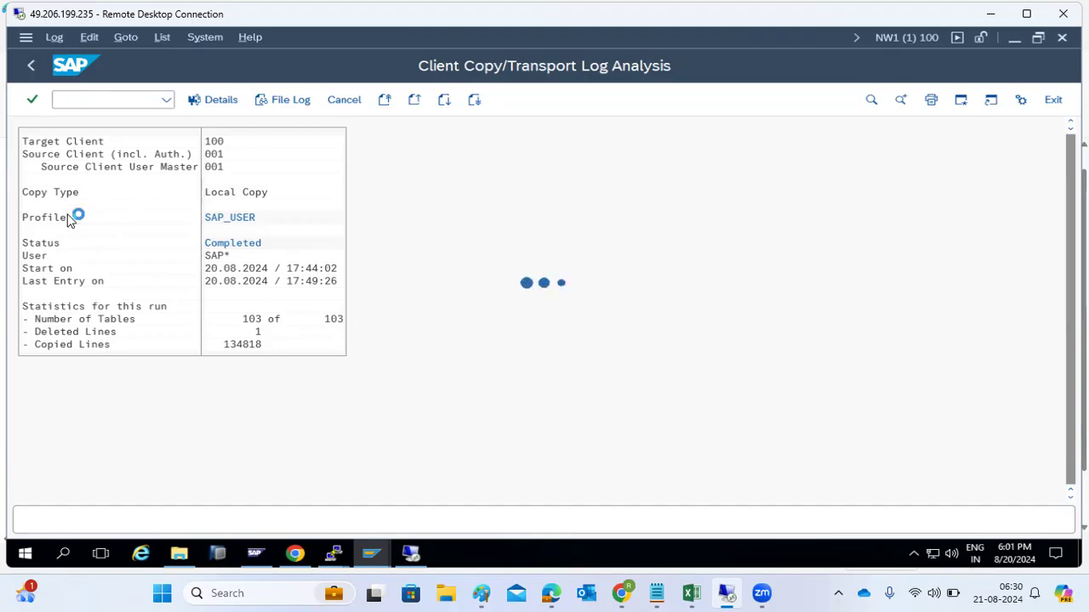
click(381, 557)
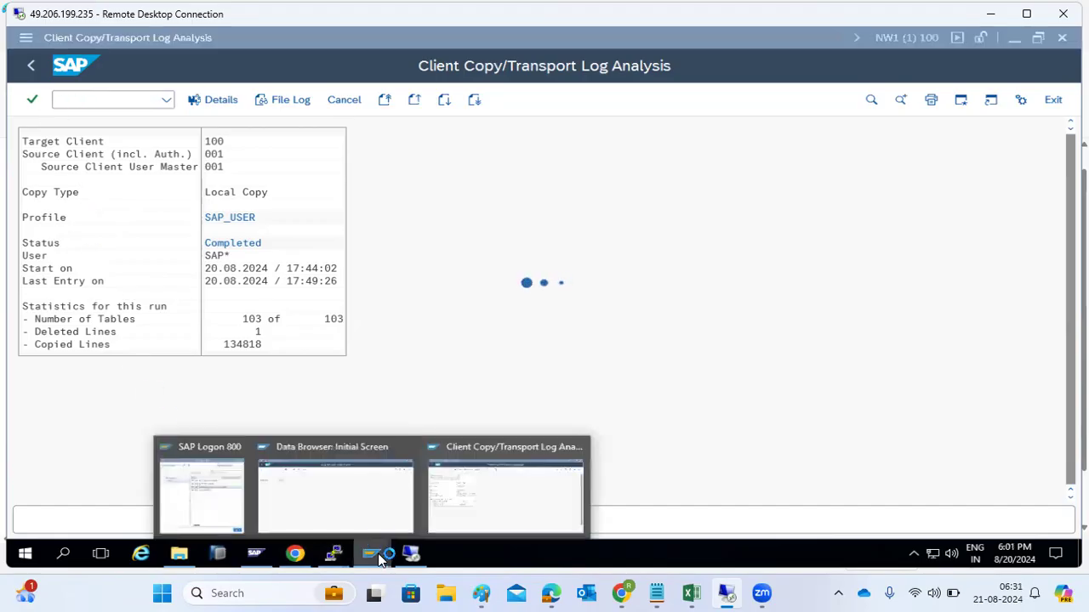
click(352, 483)
key(F3)
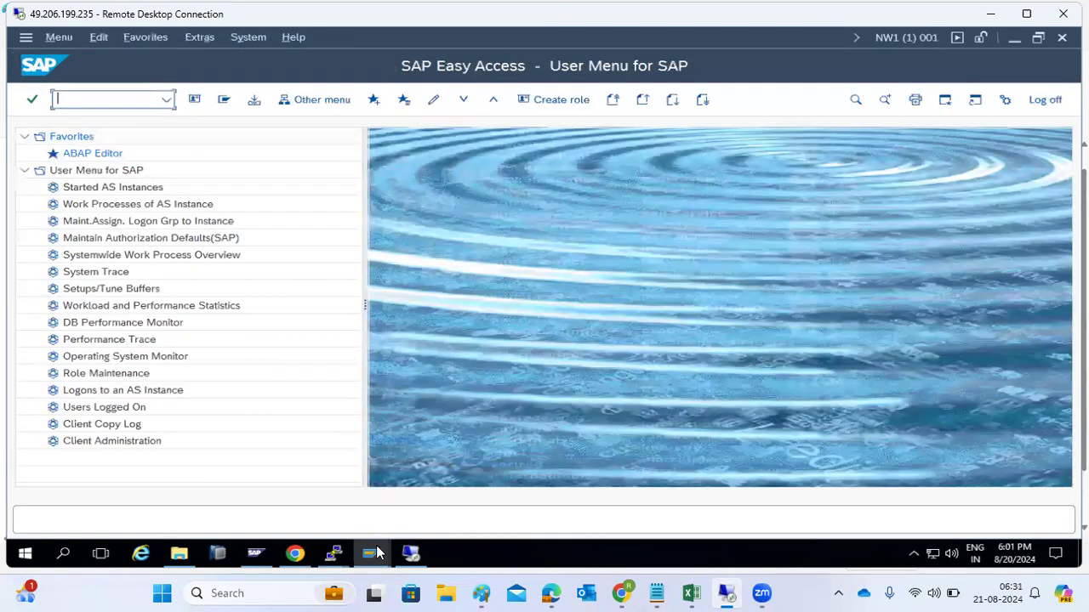
Step: Check the NW1 space overview's 13.190 MB free and 4 files, then go back
click(380, 554)
click(463, 489)
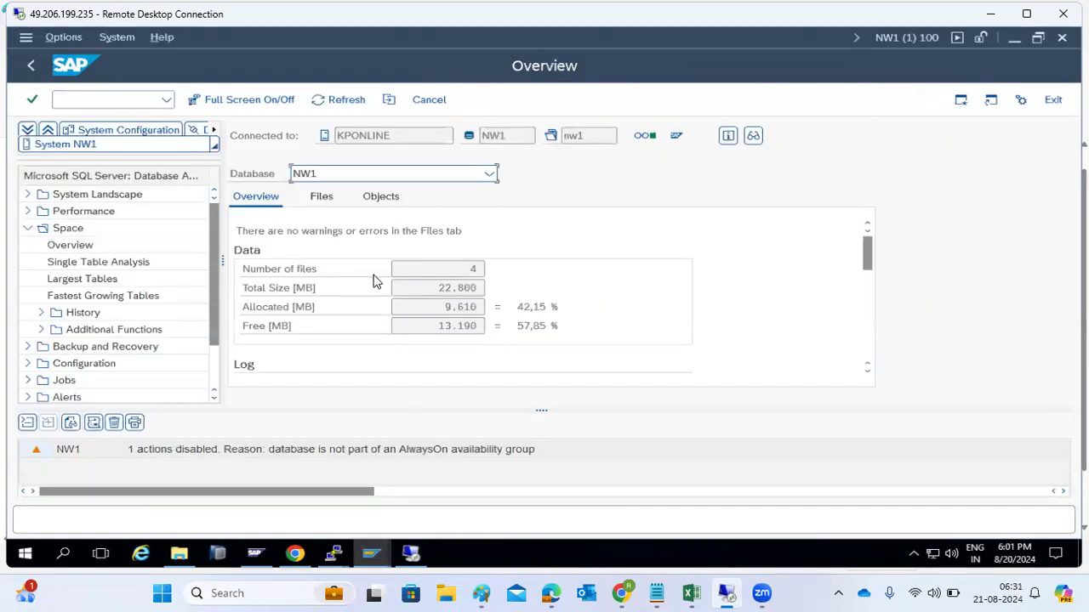
drag(433, 326, 476, 288)
click(476, 267)
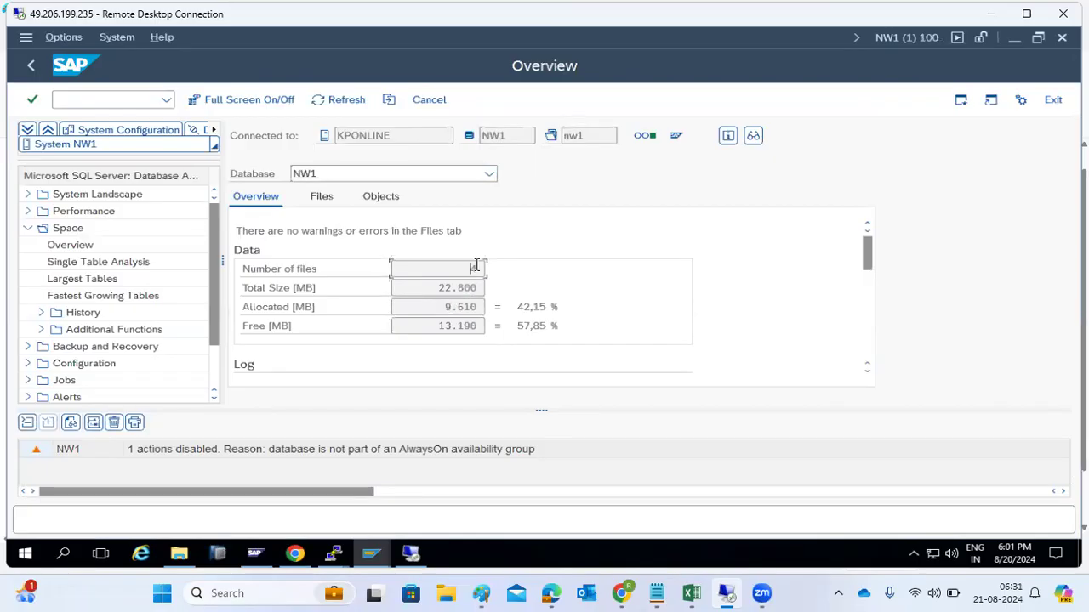
scroll(498, 321, down, 5)
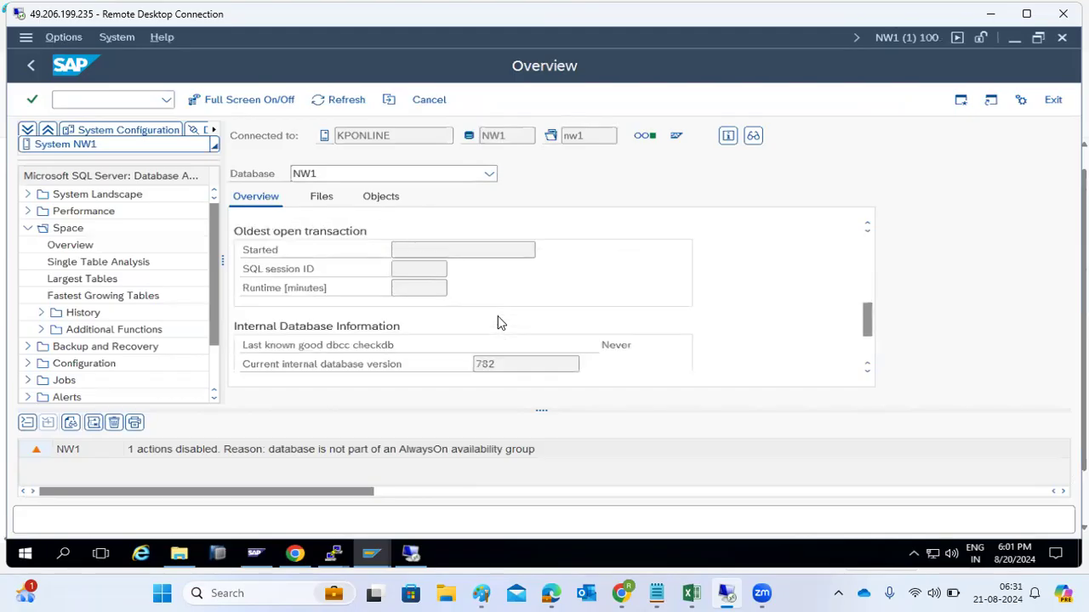
scroll(500, 322, up, 5)
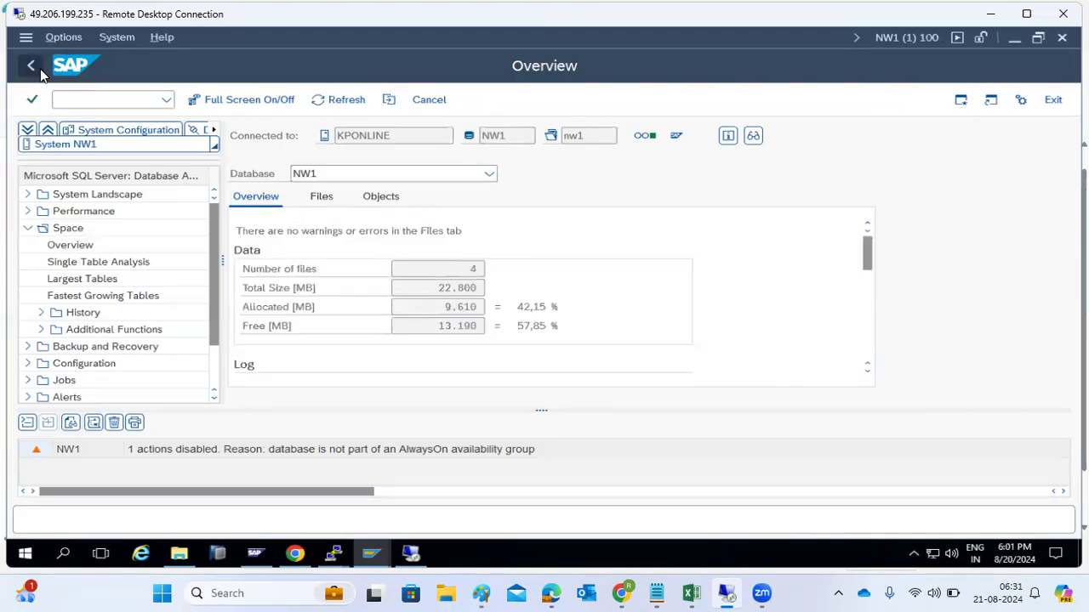
click(39, 70)
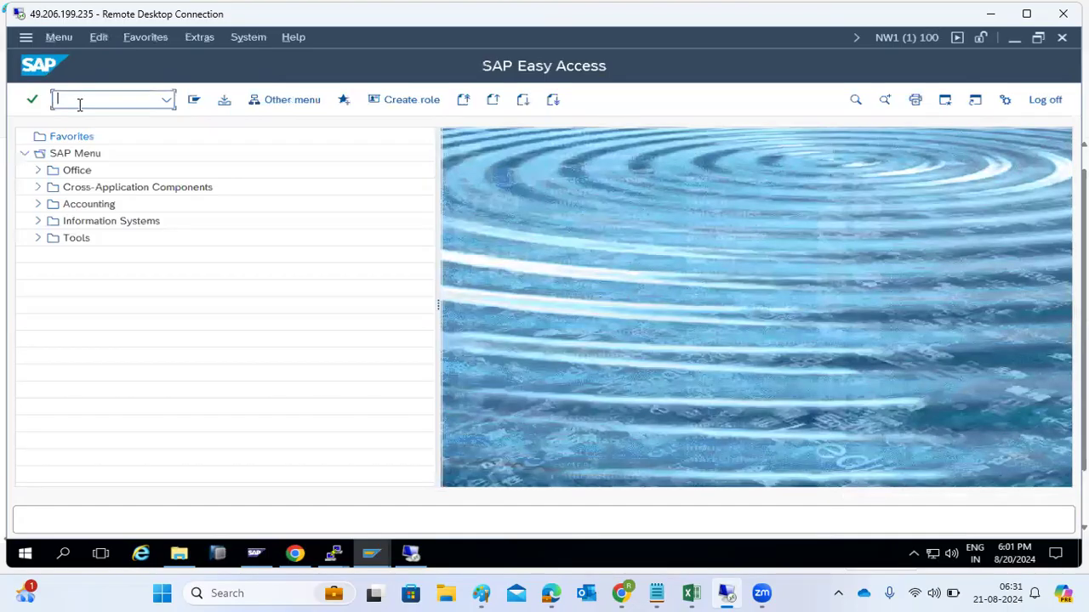
Step: Open the client 100 copy log details and check Completed status, source user master, target 100
text(scc4)
key(Return)
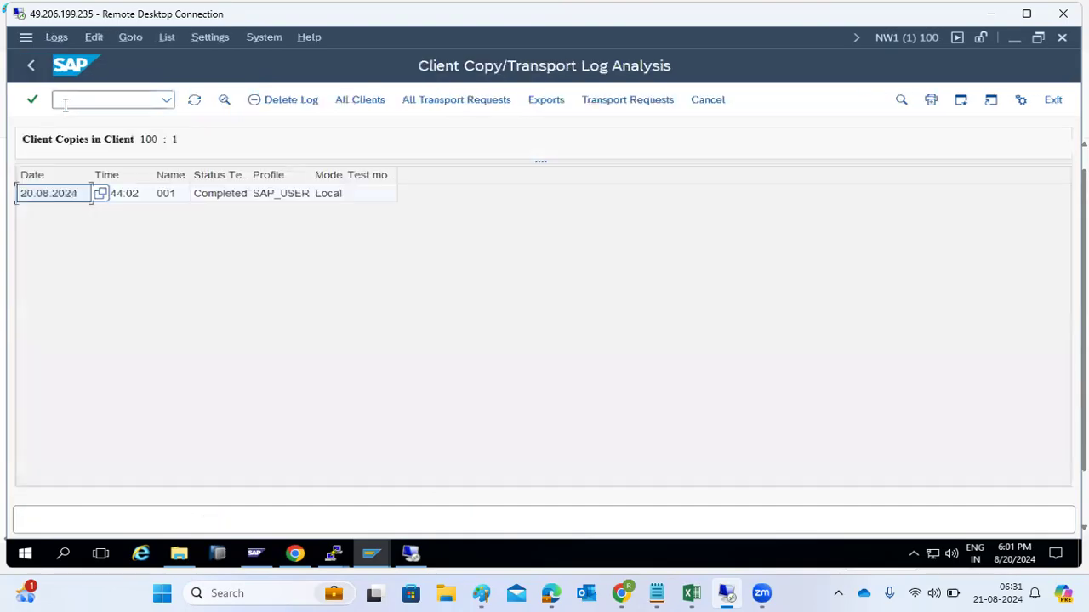
double_click(224, 195)
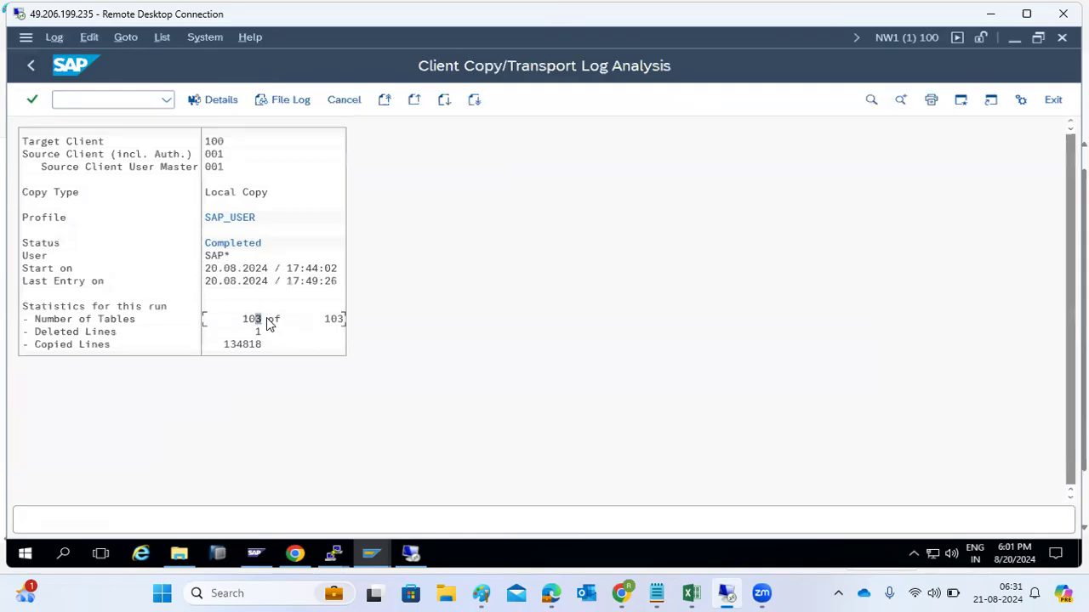
click(227, 245)
click(220, 169)
click(216, 144)
Step: Enter /nscc4 in the command field to switch transactions
click(96, 101)
text(/nscc4)
key(Return)
Step: List the 41 existing users through the User field search help, then close the list
click(173, 135)
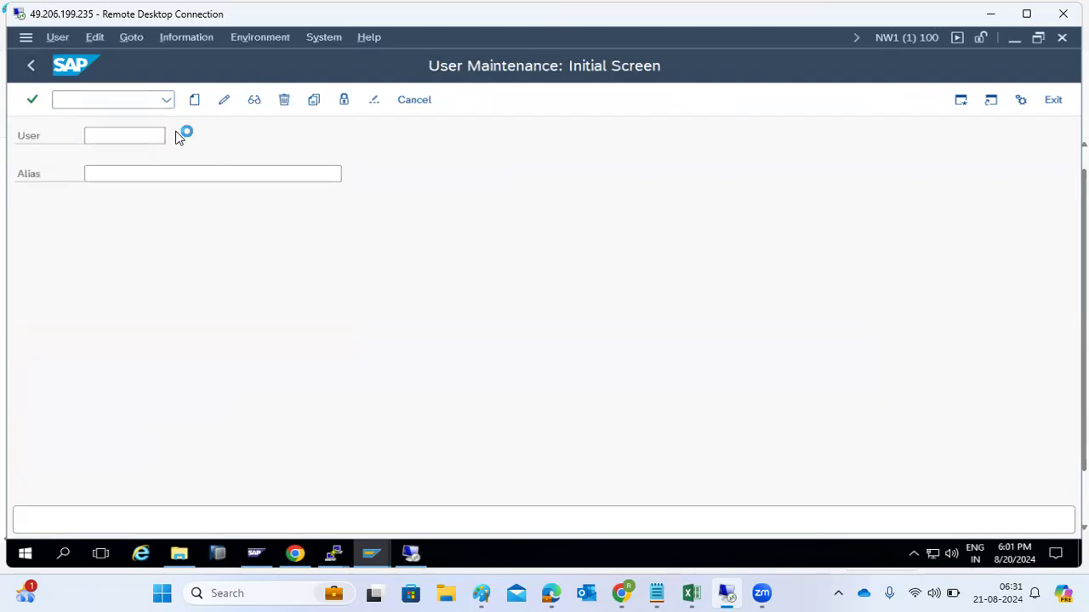
click(485, 522)
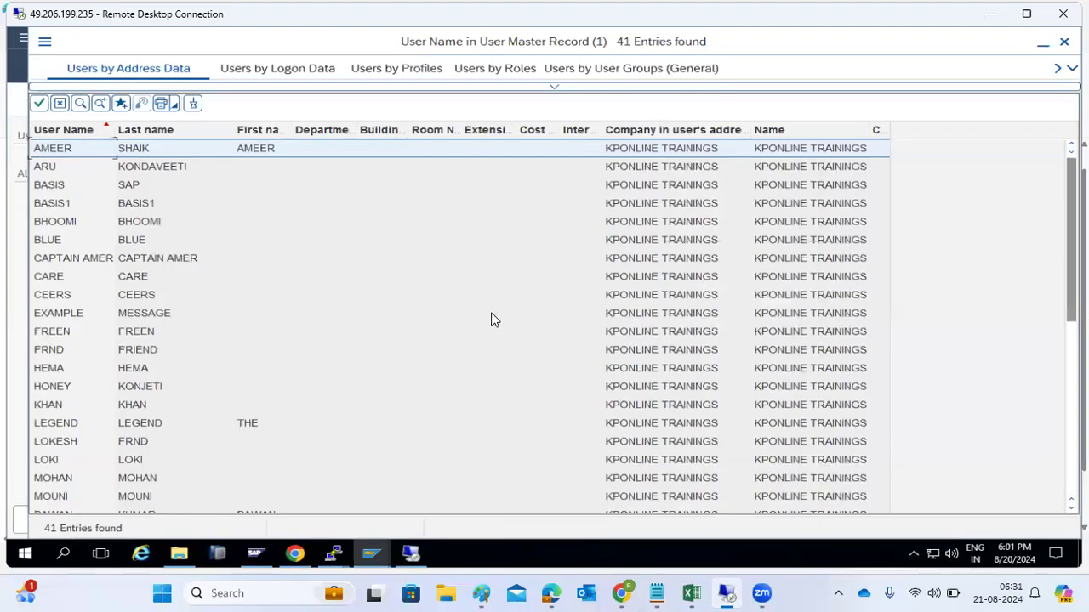
click(1064, 42)
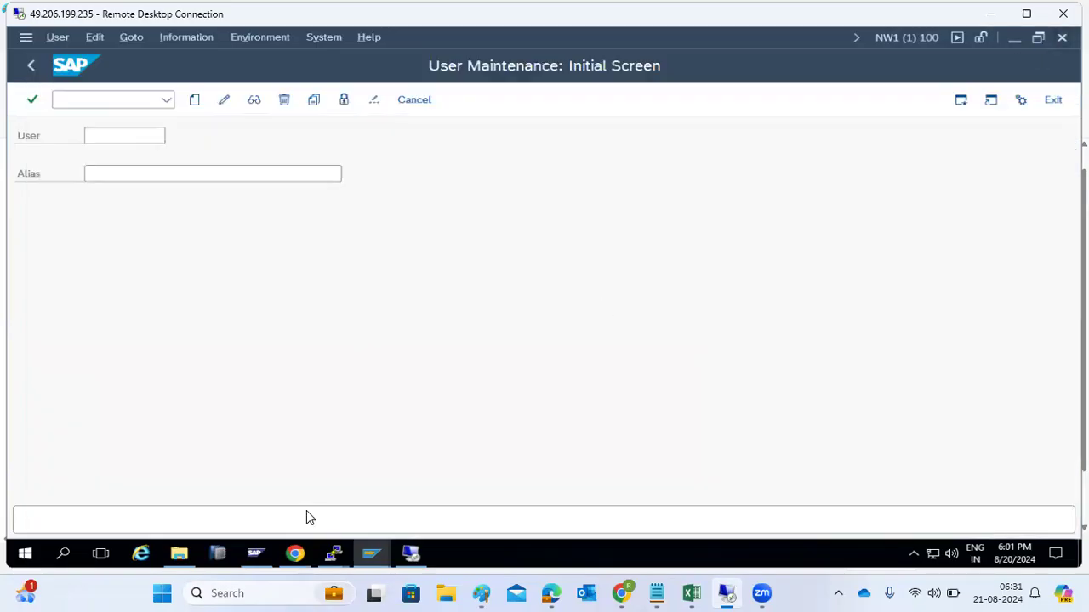
click(374, 557)
Step: Log on to SAP NetWeaver Development in client 100 with the administrator user and password
click(244, 498)
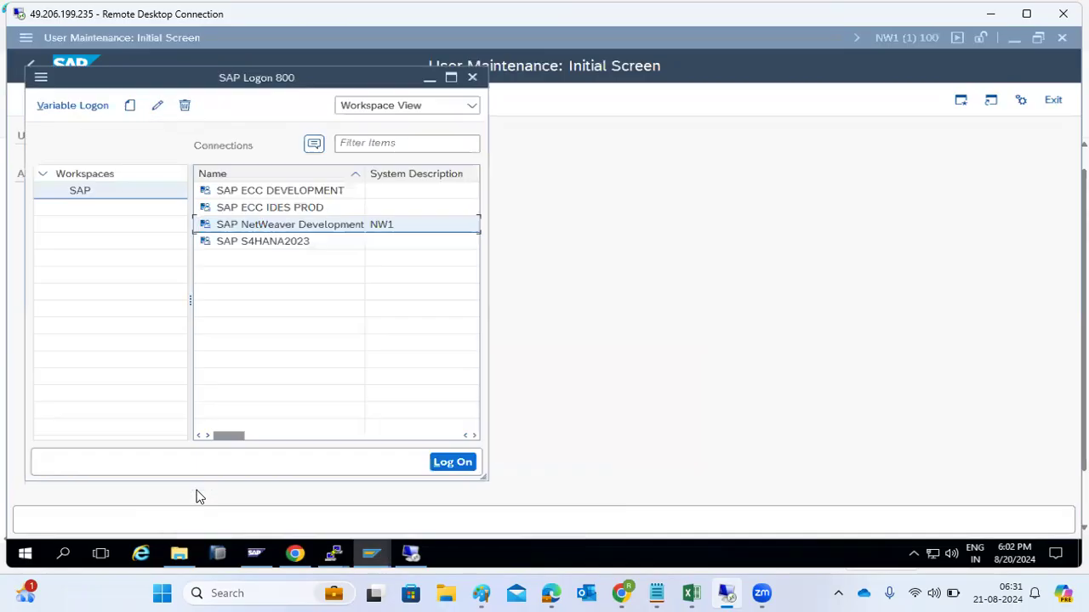
double_click(260, 228)
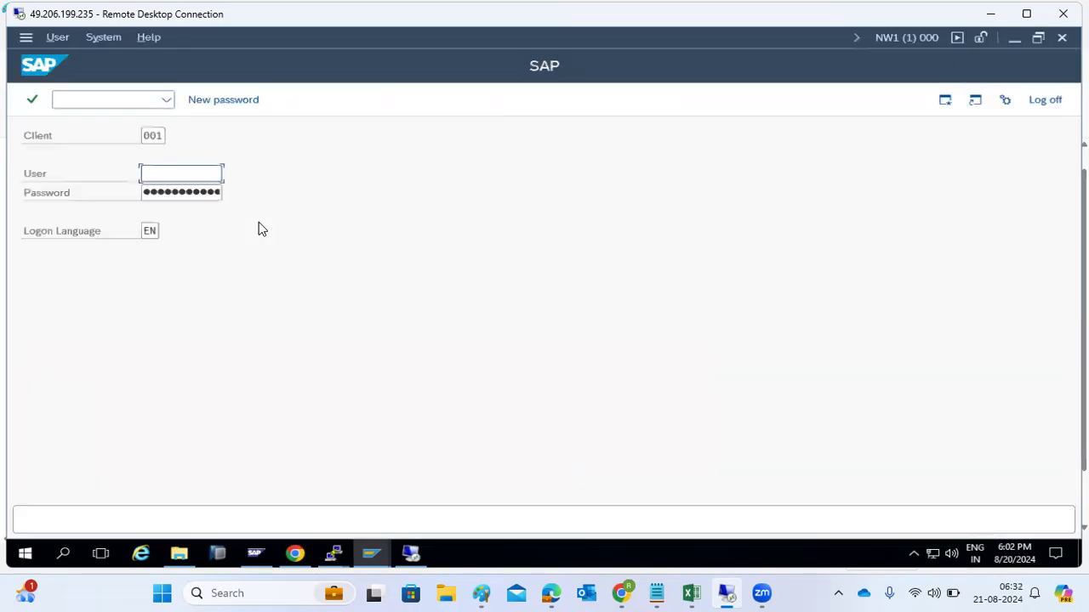
key(shift+Tab)
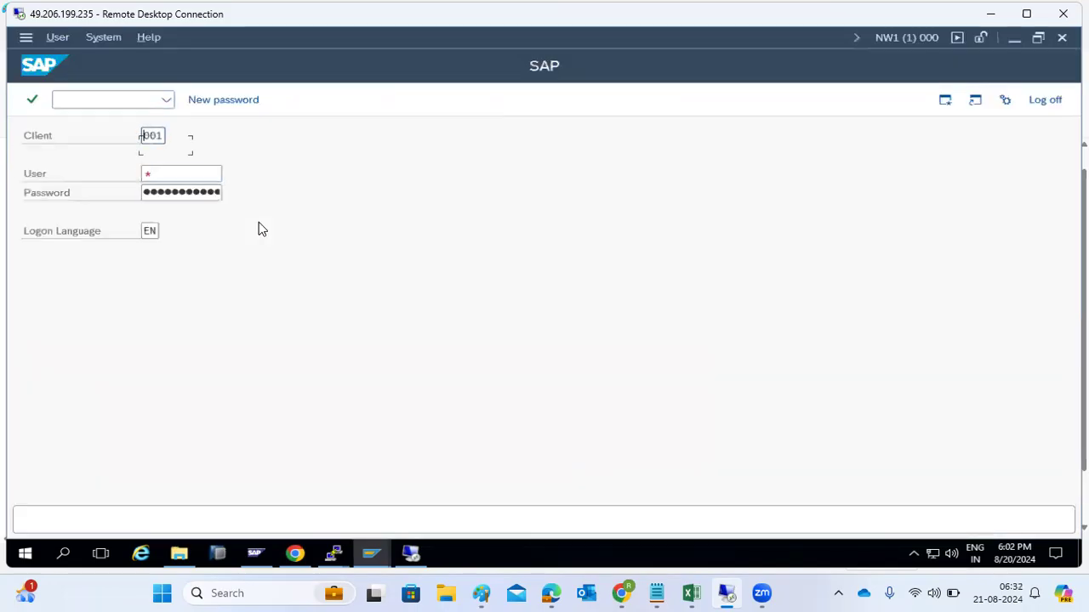
text(100)
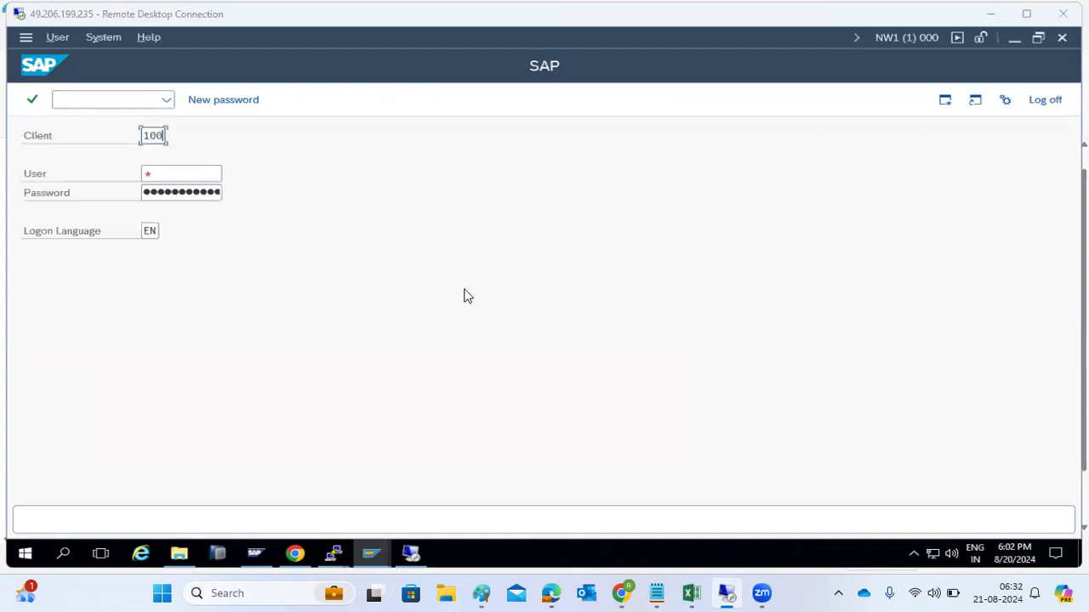
click(183, 172)
text(basis)
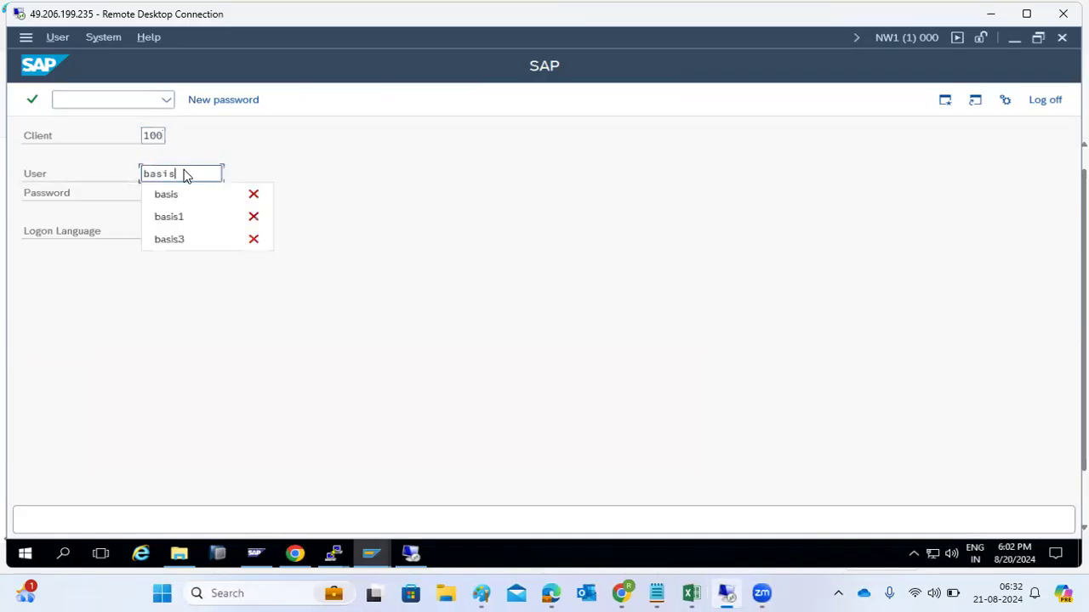
key(Tab)
key(ctrl+v)
text(********)
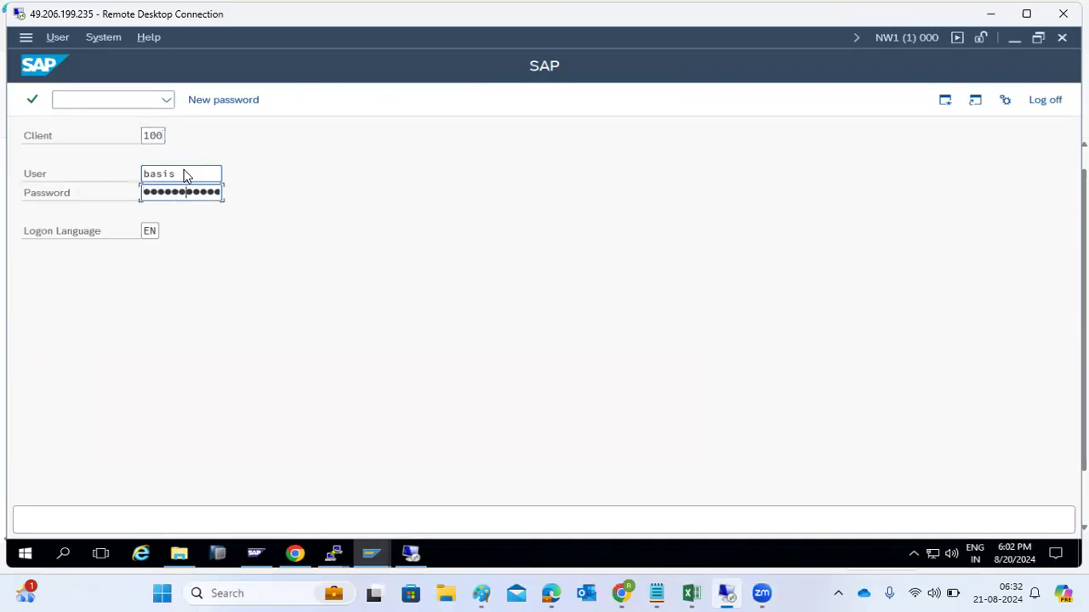
key(Return)
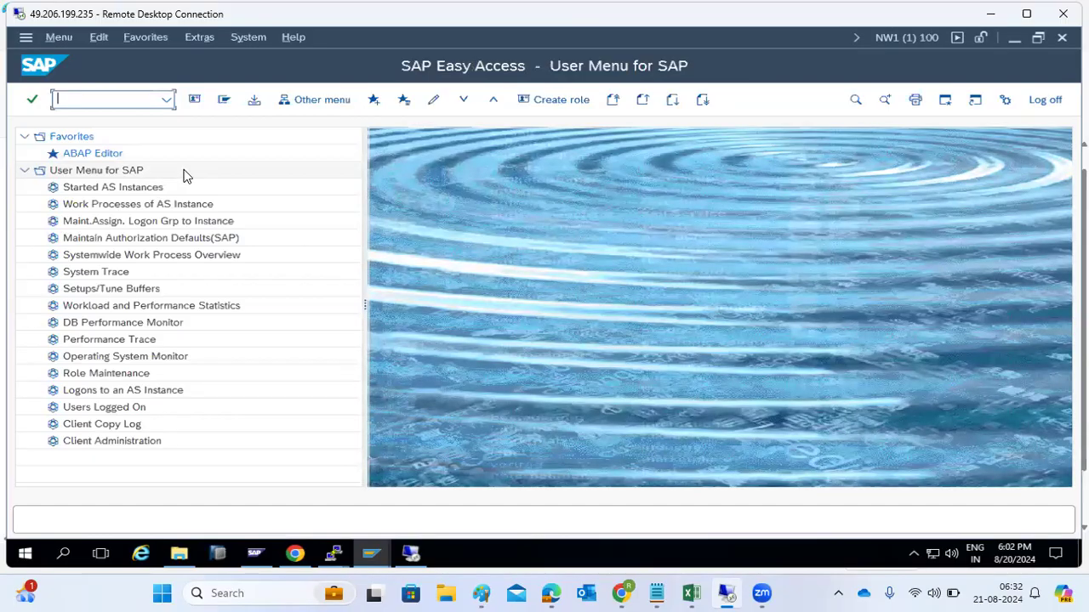
Step: Open the SCC3 log for client 100: source 001, Local Copy, SAP_USER profile
text(scc3)
key(Return)
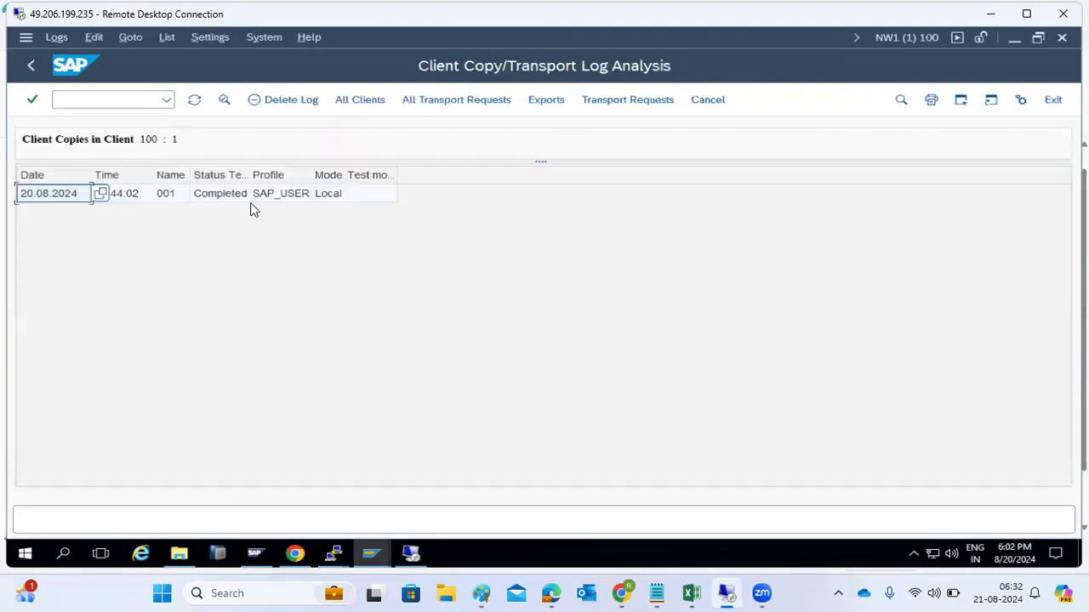
double_click(240, 193)
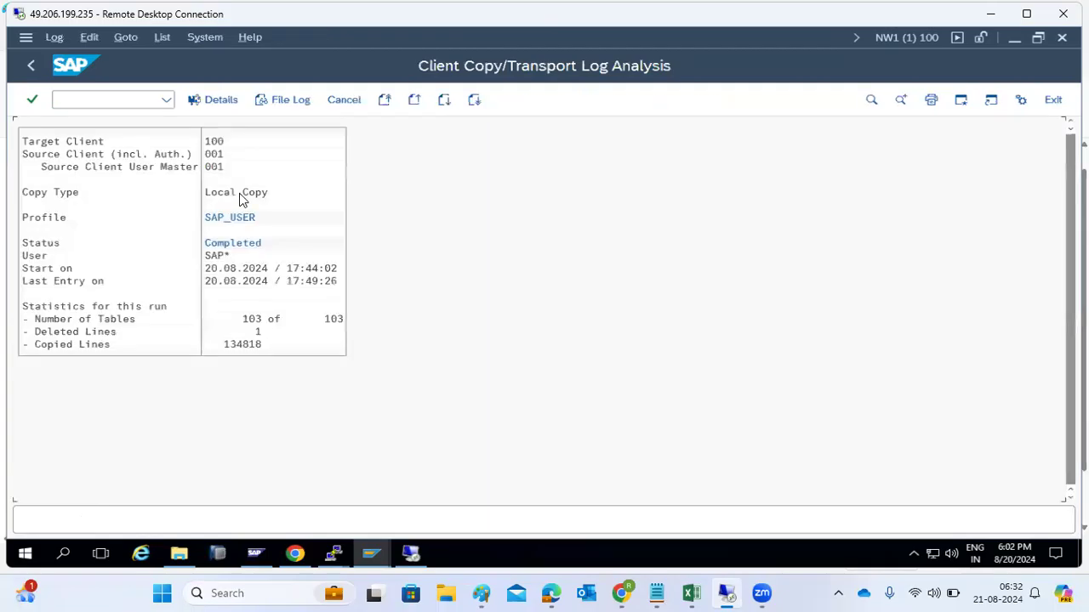
click(218, 173)
click(218, 143)
click(240, 194)
click(240, 220)
Step: Check the last log entry time and return to the client copy logs list
click(302, 285)
click(219, 146)
click(36, 68)
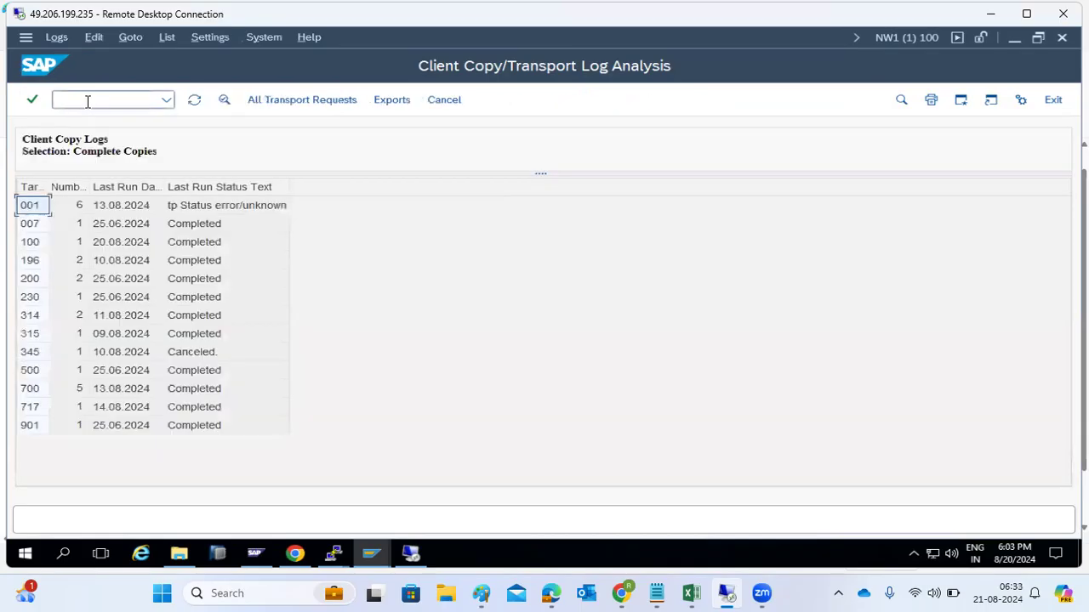
text(/n)
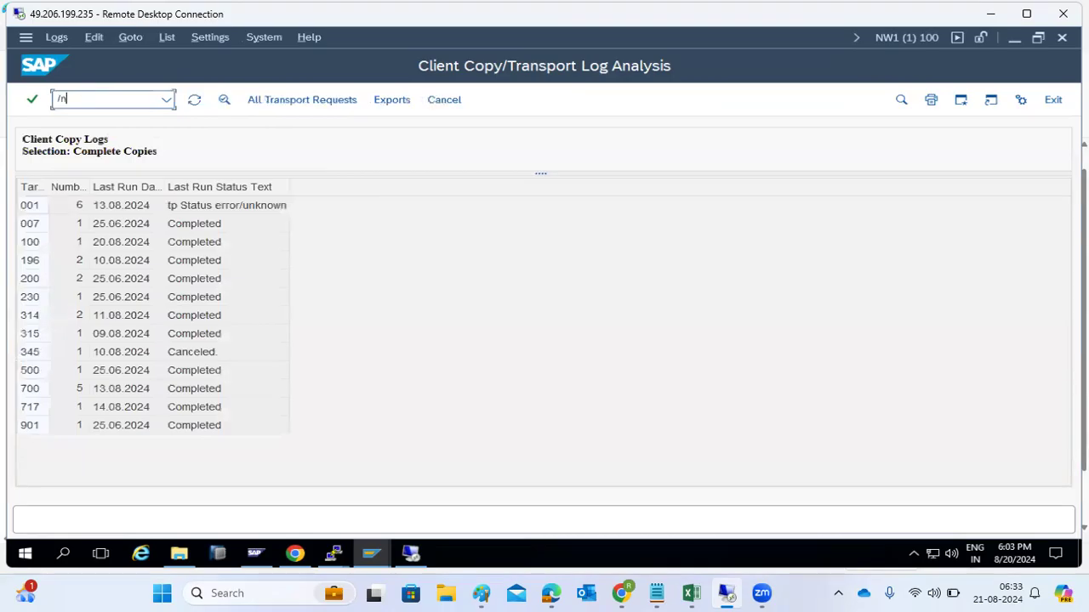
text(scc4)
Step: Run the local client copy transaction and pick SAP_ALL from the copy profile list
key(BackSpace)
text(l)
key(Return)
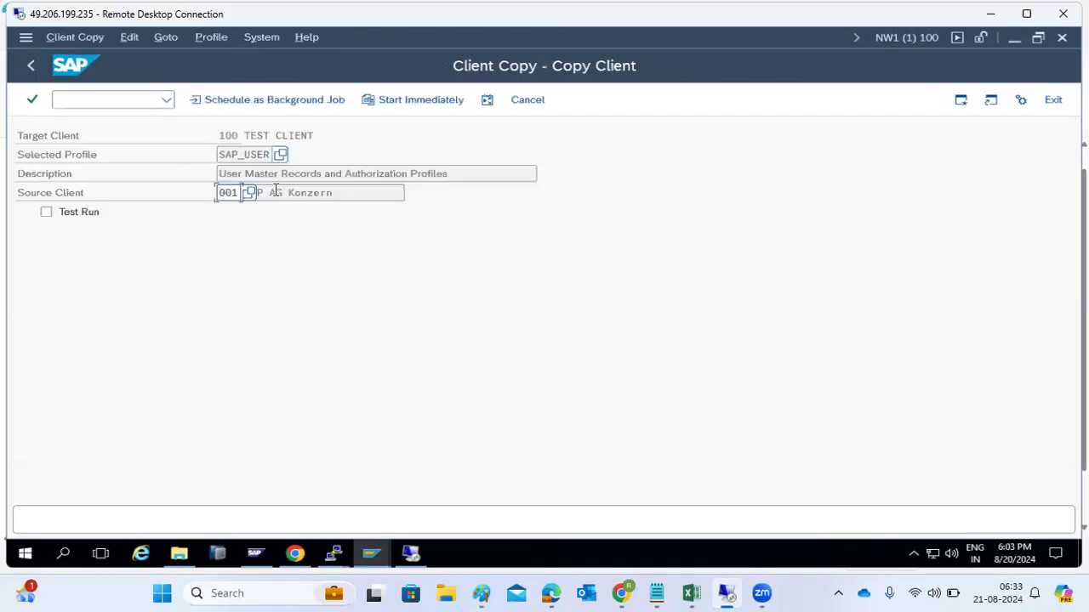
click(280, 157)
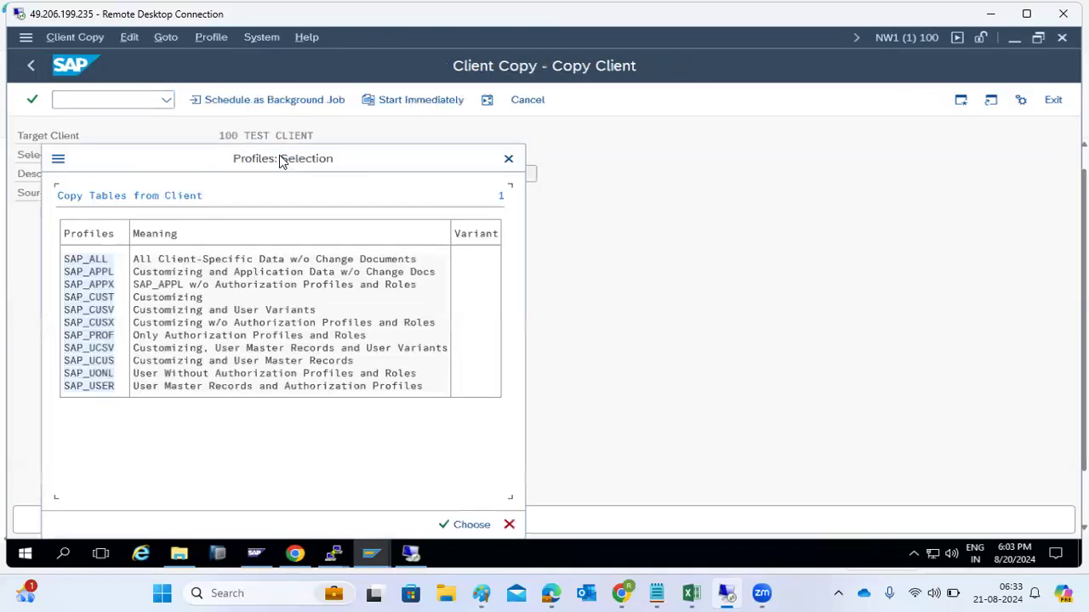
click(86, 299)
click(101, 363)
double_click(93, 264)
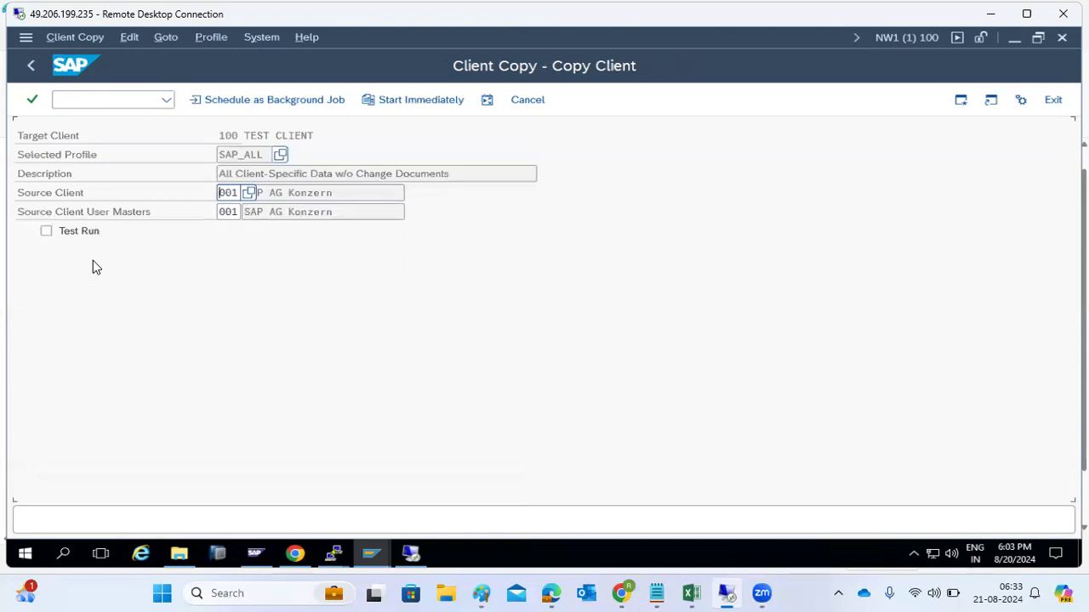
Step: Inspect the SAP_ALL profile value, then reopen and close the profile list without choosing
drag(269, 154, 215, 152)
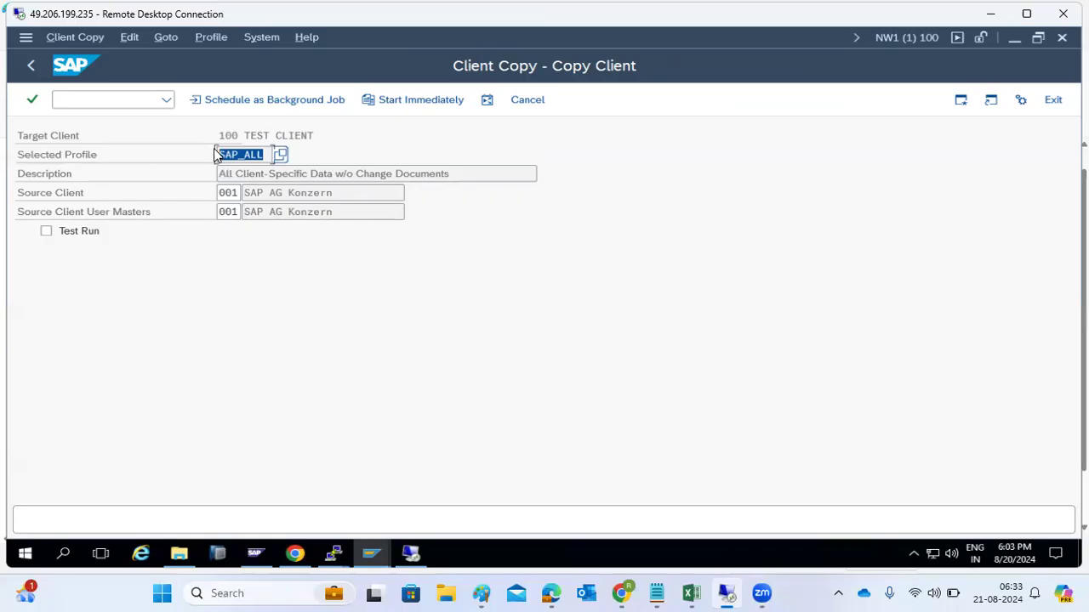
click(239, 155)
double_click(240, 155)
click(244, 155)
drag(244, 155, 264, 154)
click(283, 156)
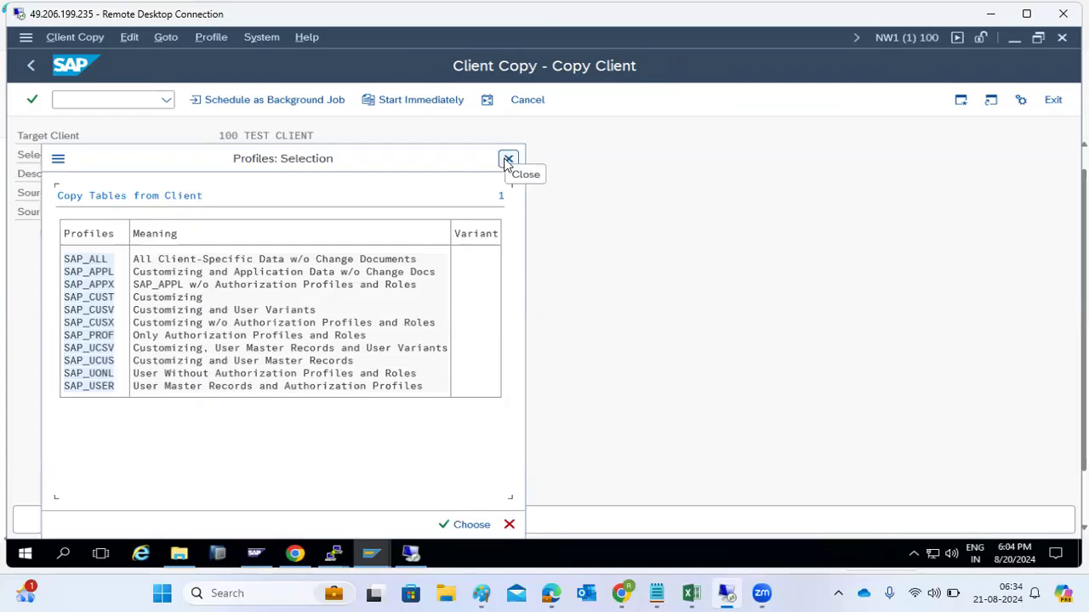
click(508, 159)
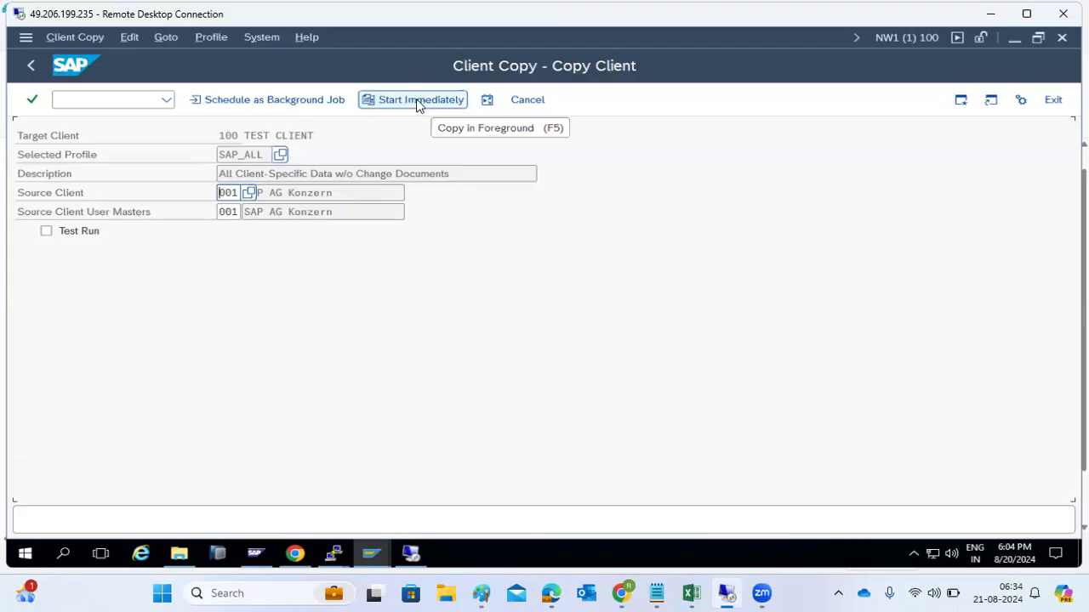
Step: Choose the SAP_USER copy profile and start the copy immediately
click(280, 154)
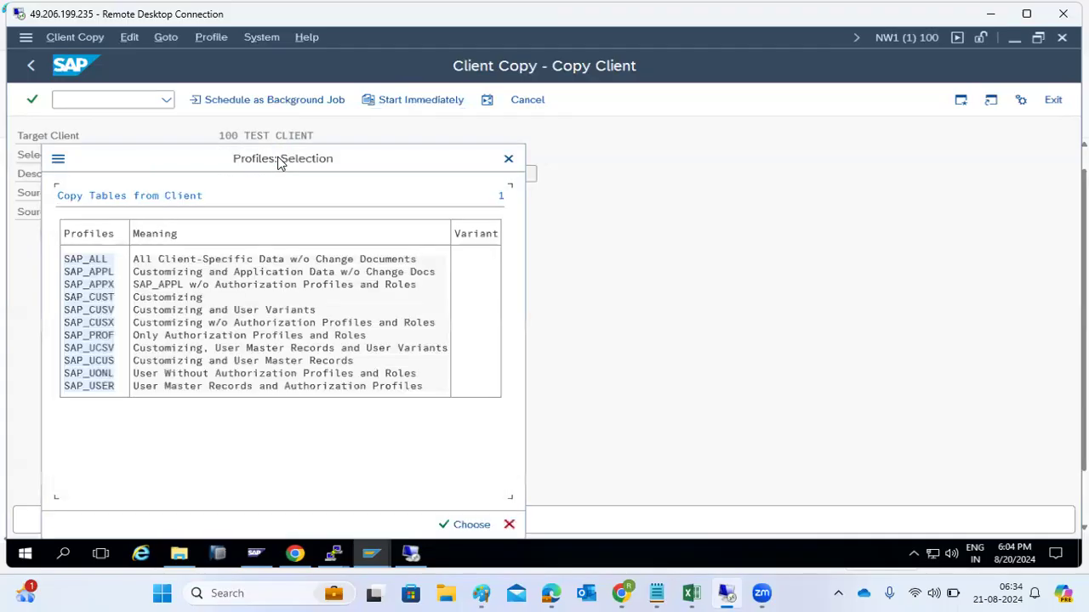
double_click(104, 386)
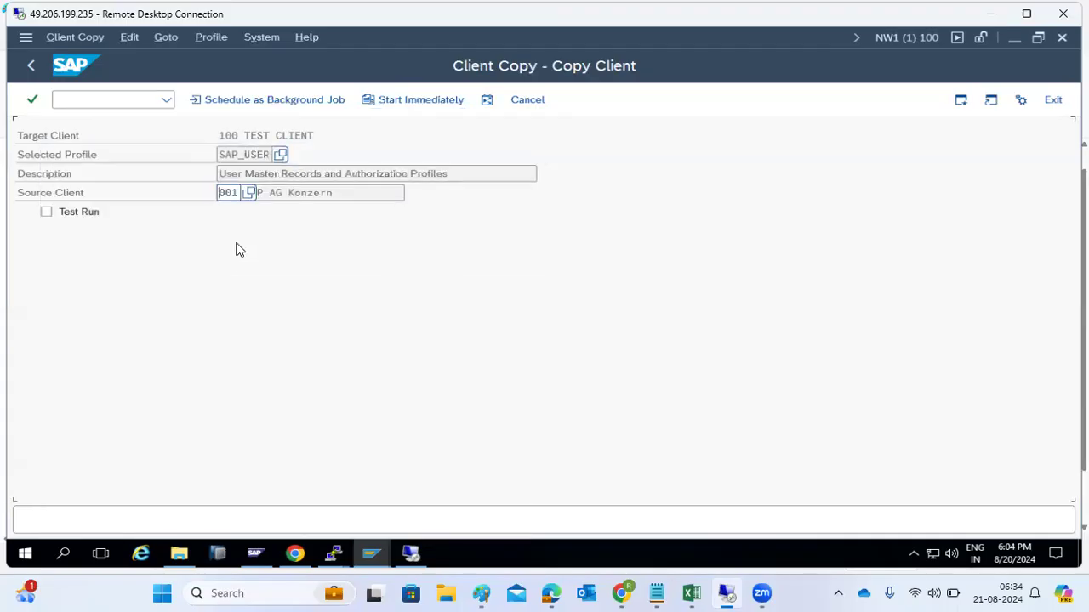
click(394, 101)
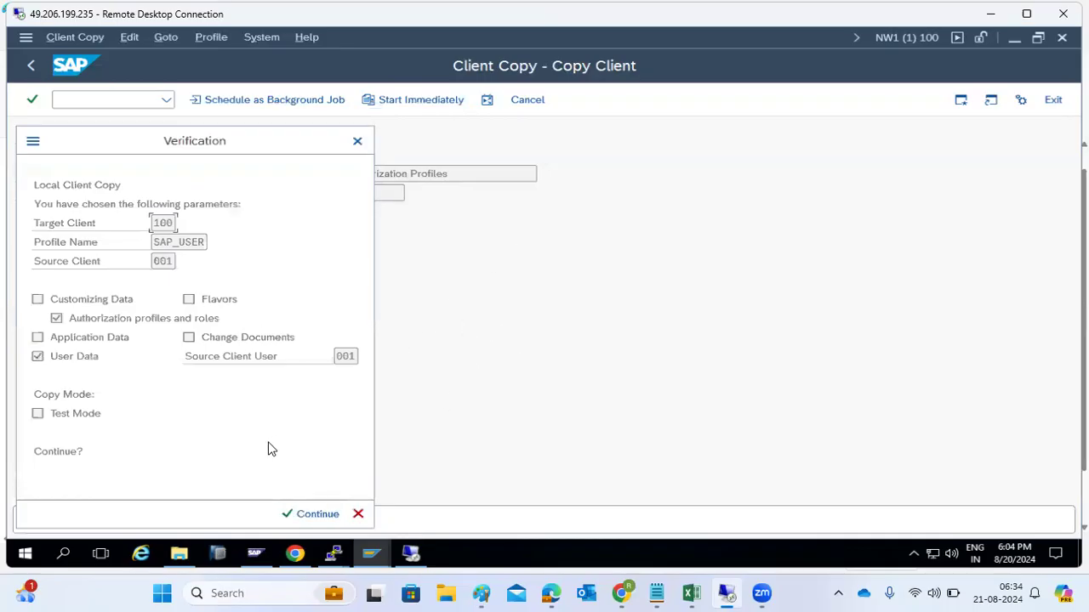
Step: Cancel the SAP_USER client 001-to-100 copy verification instead of continuing
click(357, 514)
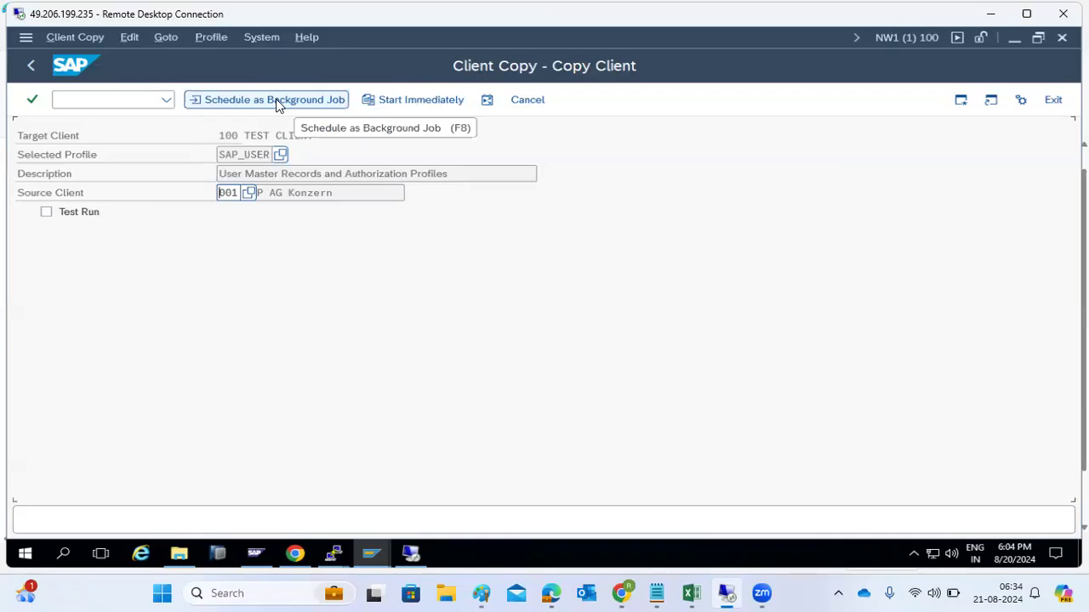
click(486, 101)
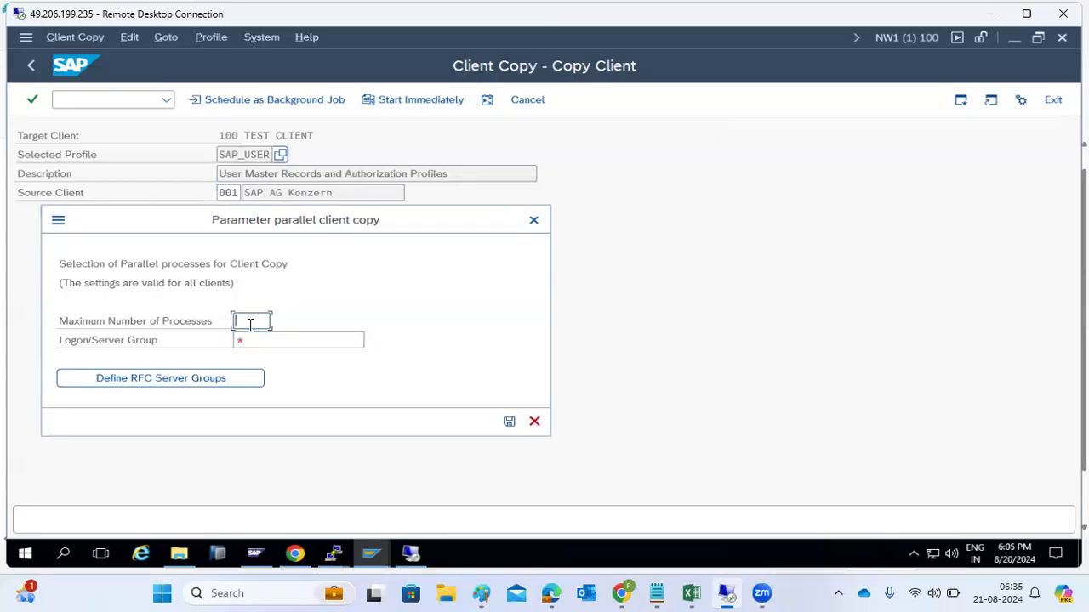
text(6)
click(534, 421)
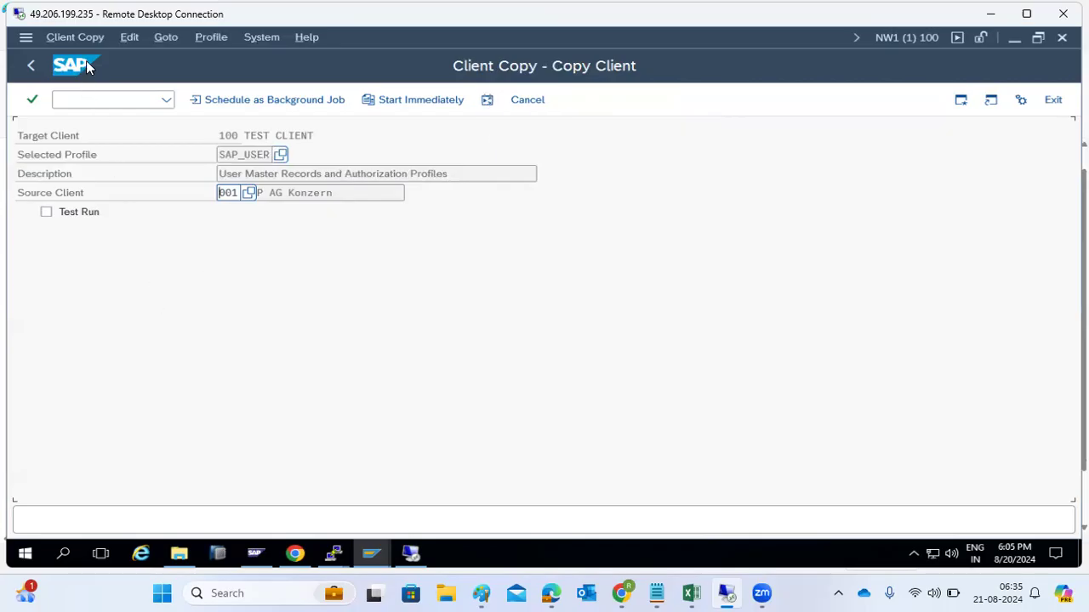
Step: Open Edit > Expert Settings and acknowledge the information message
click(74, 37)
mouse_move(140, 45)
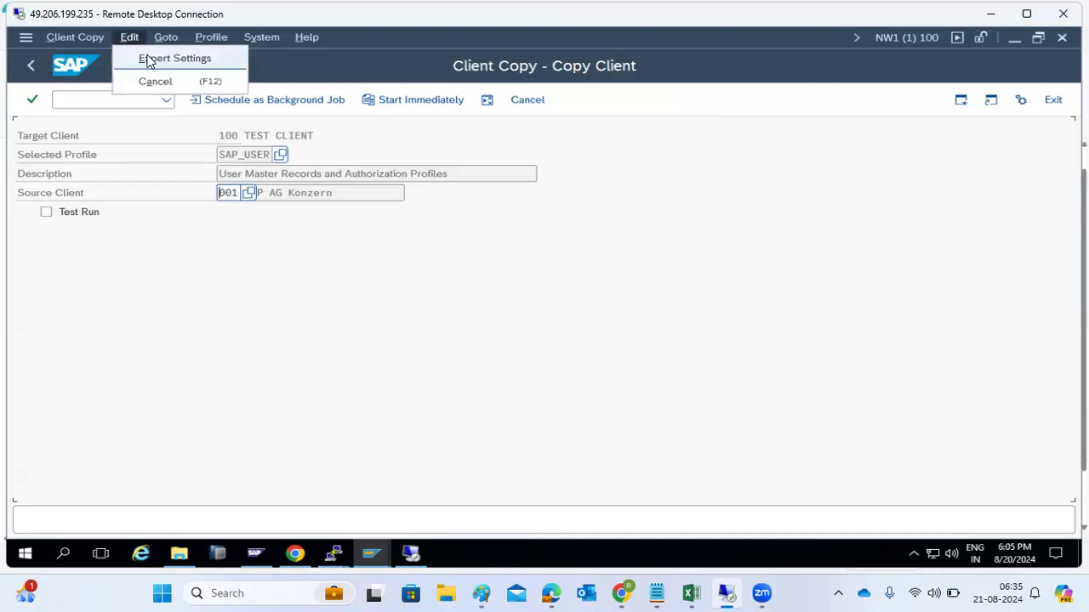
click(147, 60)
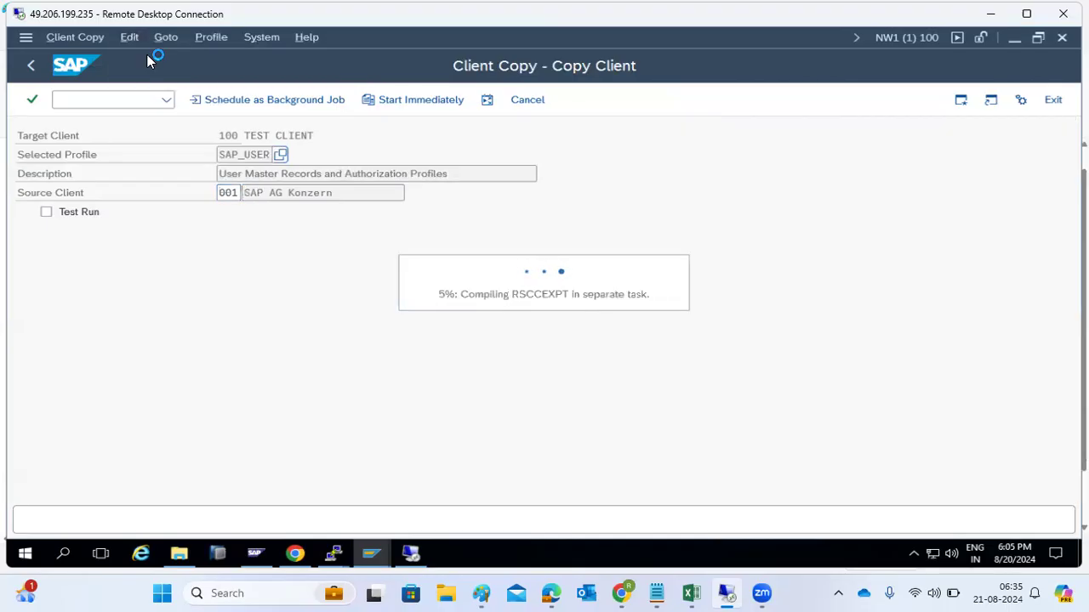
drag(271, 401, 295, 265)
click(476, 388)
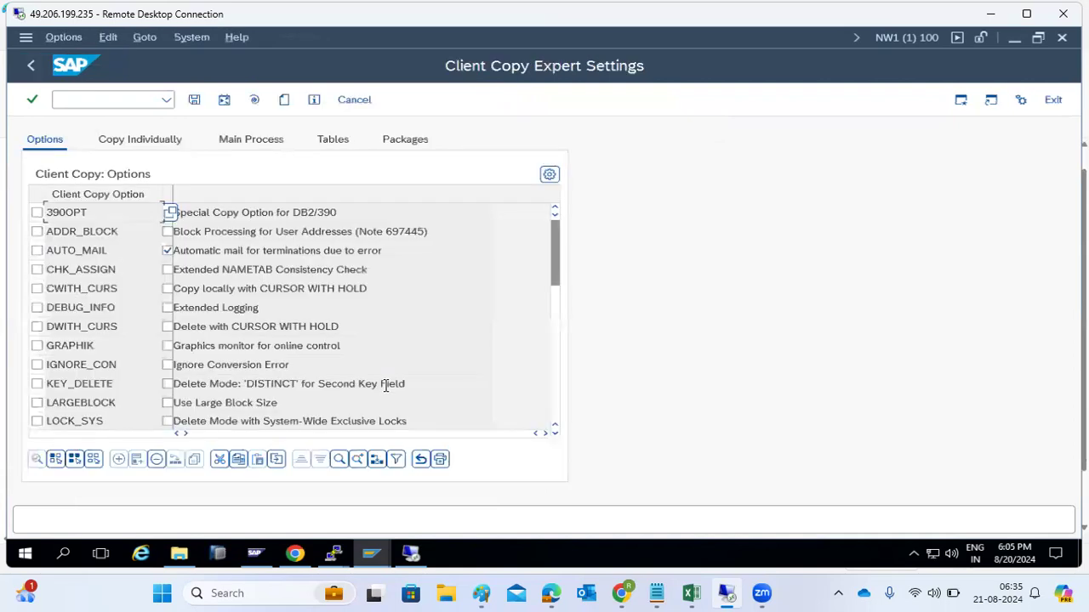
Step: Enter USR02 in the excluded Tables list and mark its row
click(330, 143)
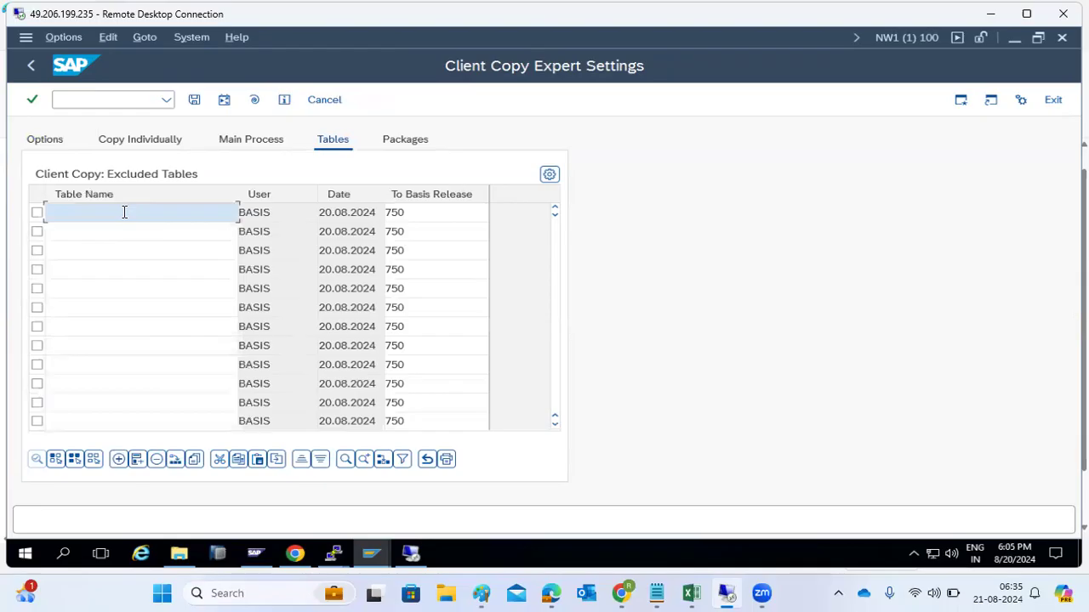
text(USR02)
key(Tab)
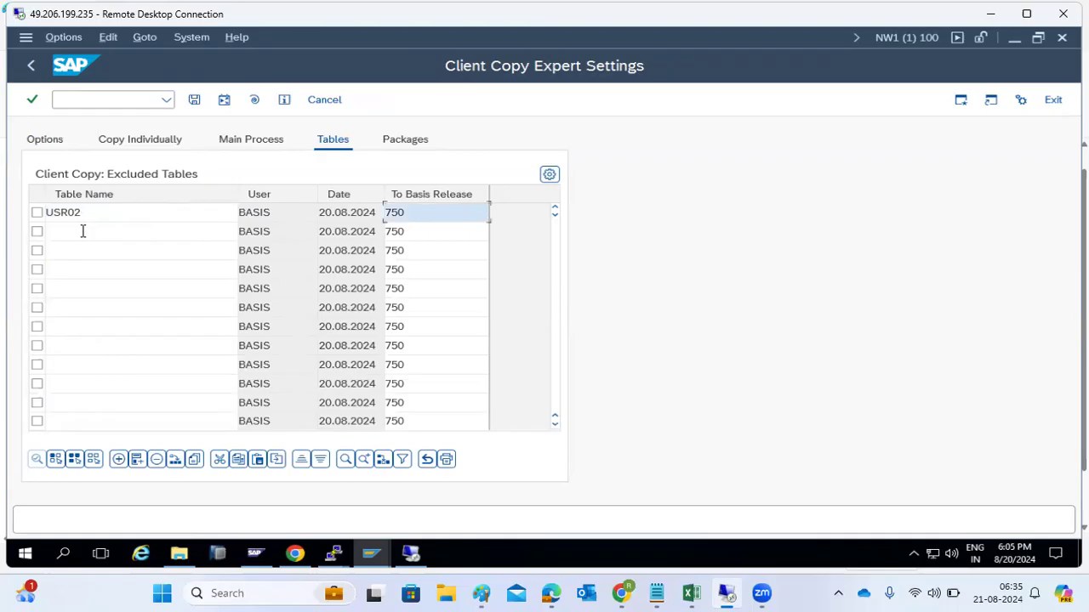
click(82, 230)
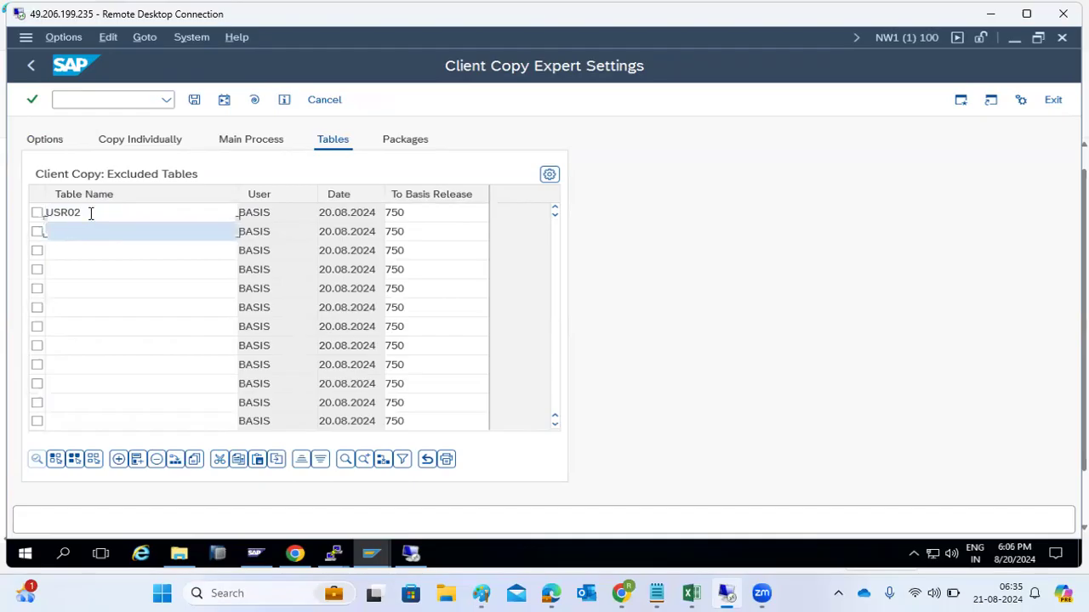
click(89, 215)
click(37, 214)
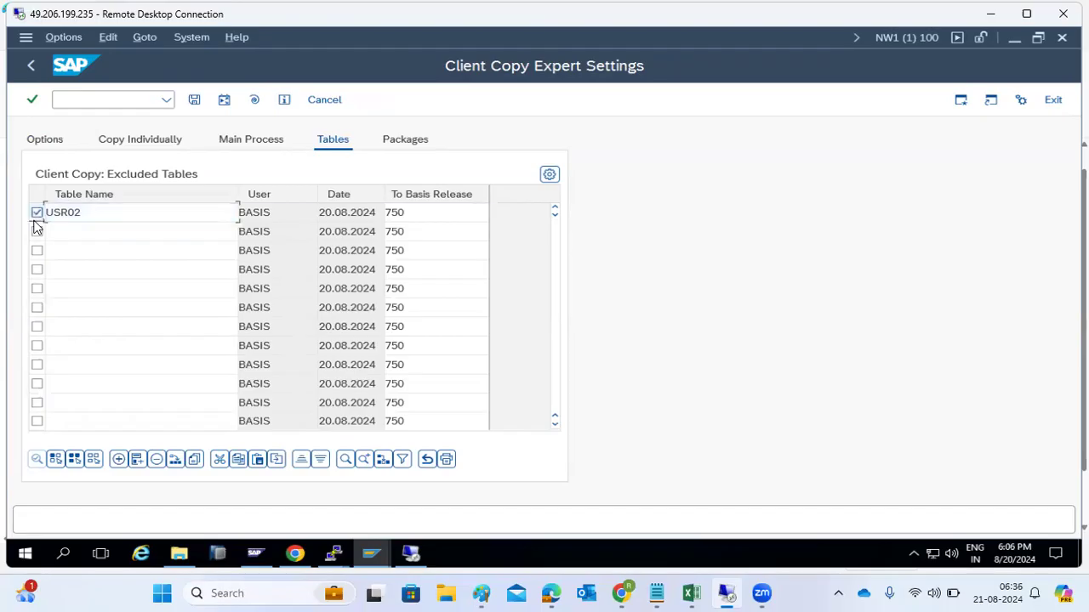
Step: Delete the marked USR02 row, save the expert settings, and return to Copy Client
click(185, 99)
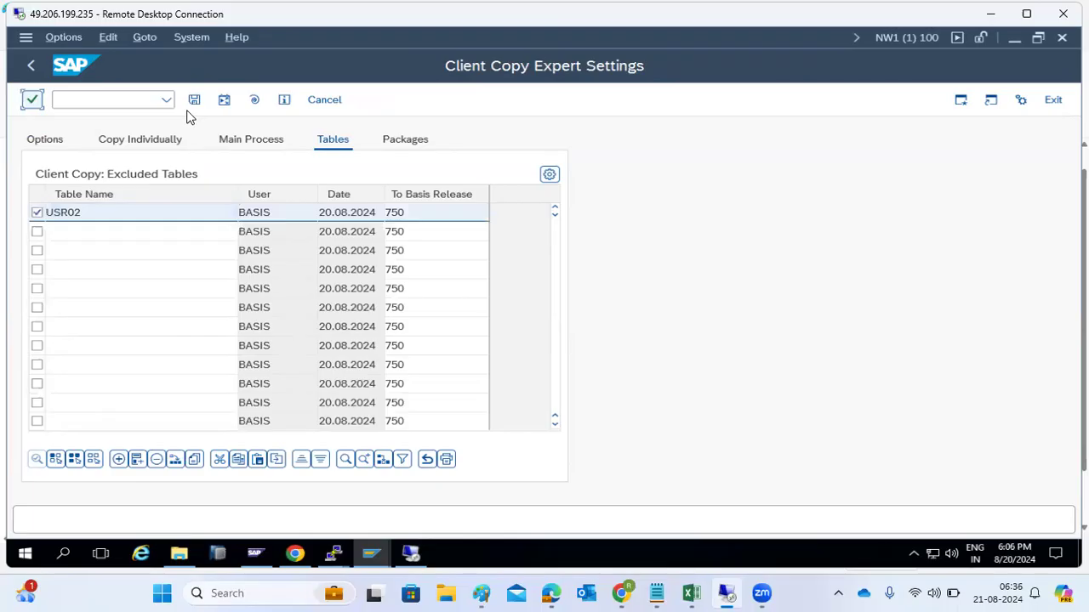
click(156, 461)
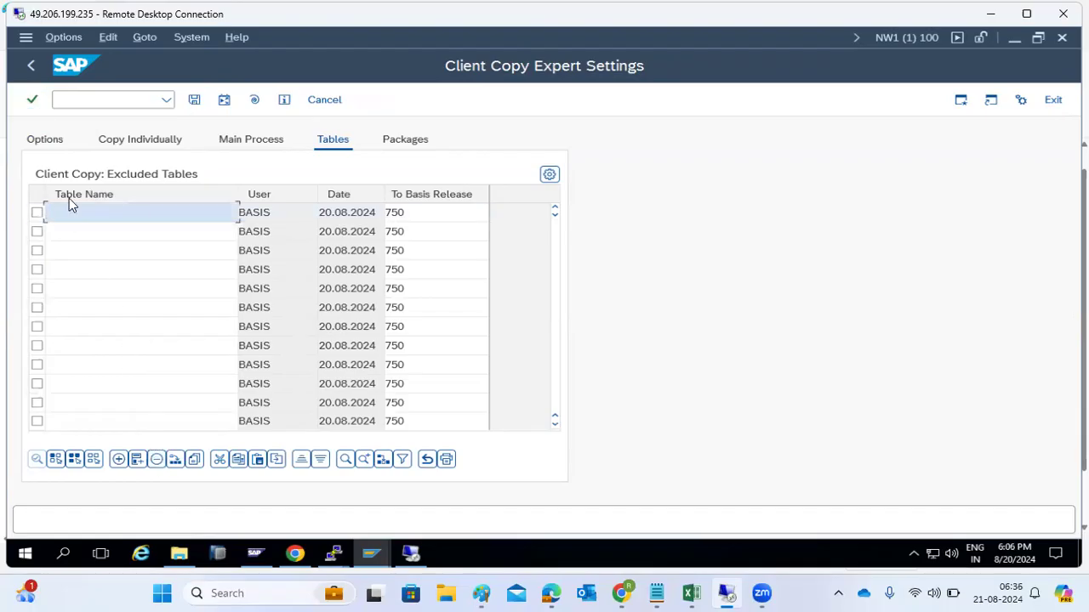
click(195, 101)
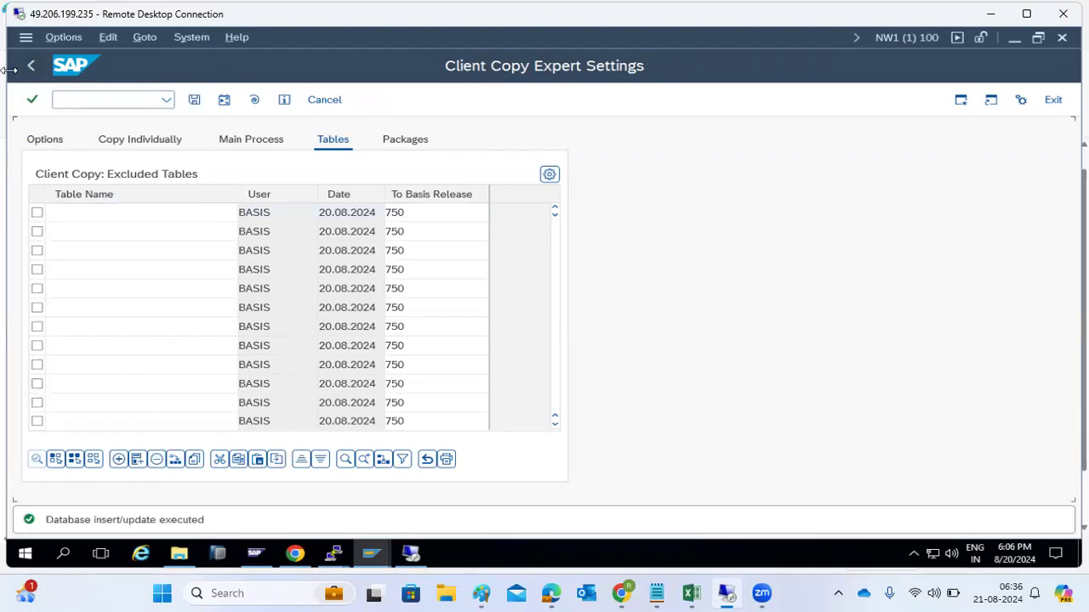
click(31, 67)
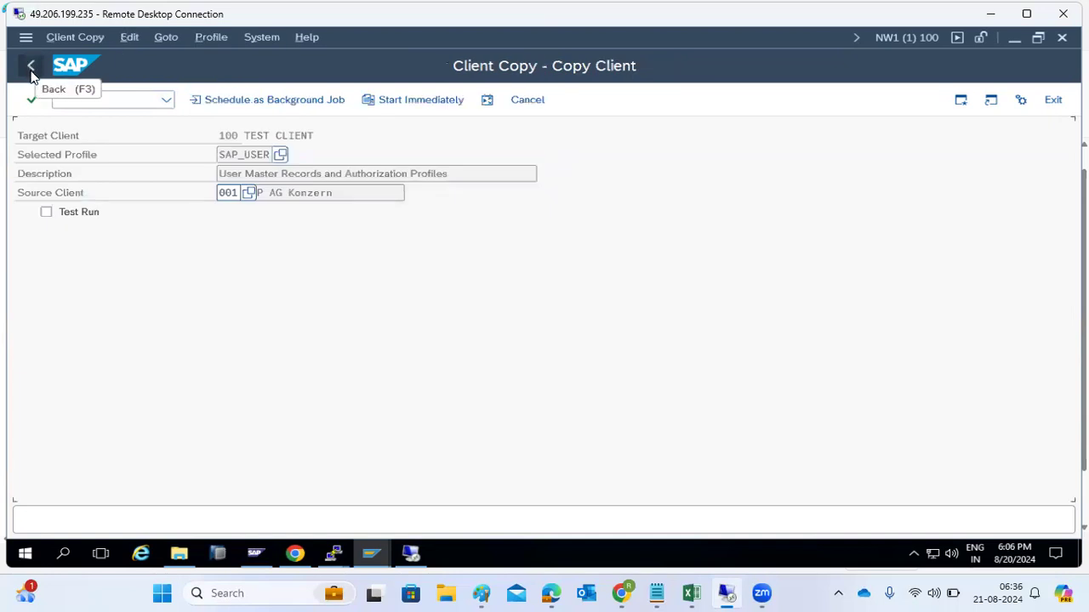
Step: Recheck the expert settings' empty excluded-tables list, then leave Copy Client for SAP Easy Access
click(110, 37)
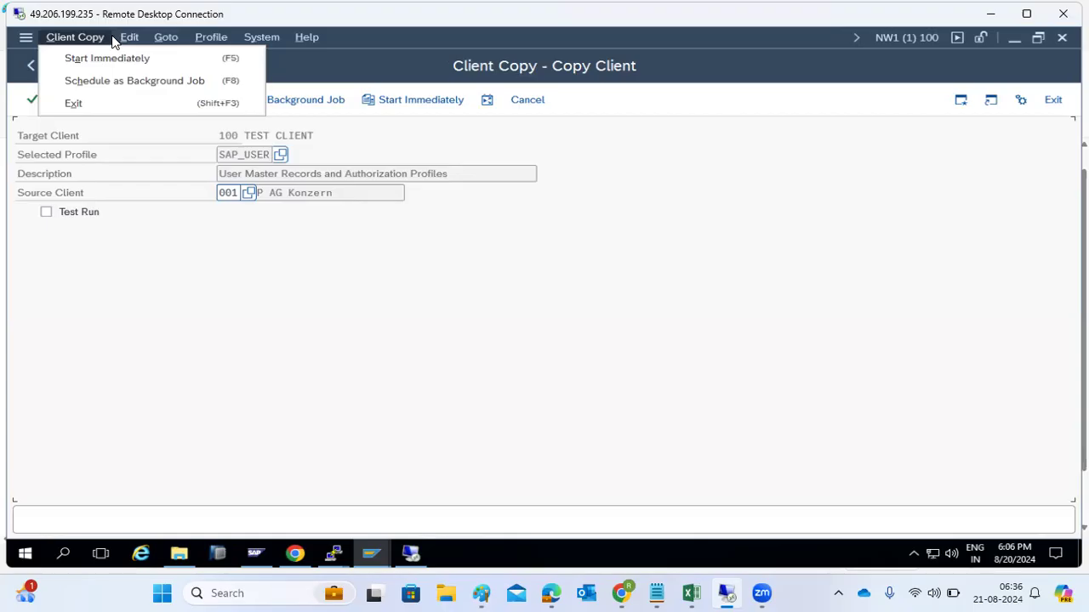
click(144, 38)
click(136, 40)
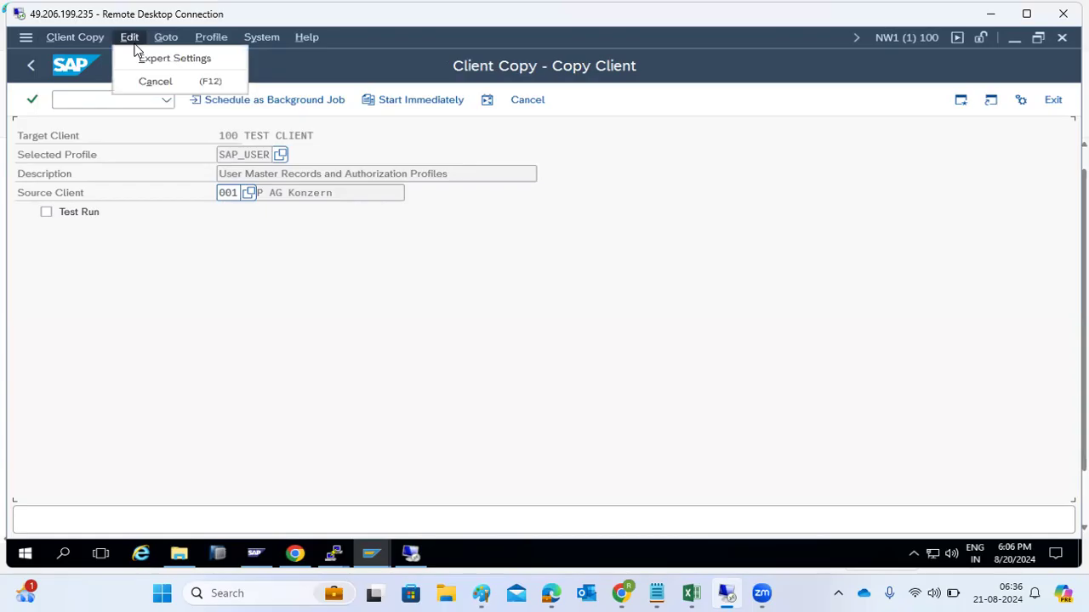
click(142, 58)
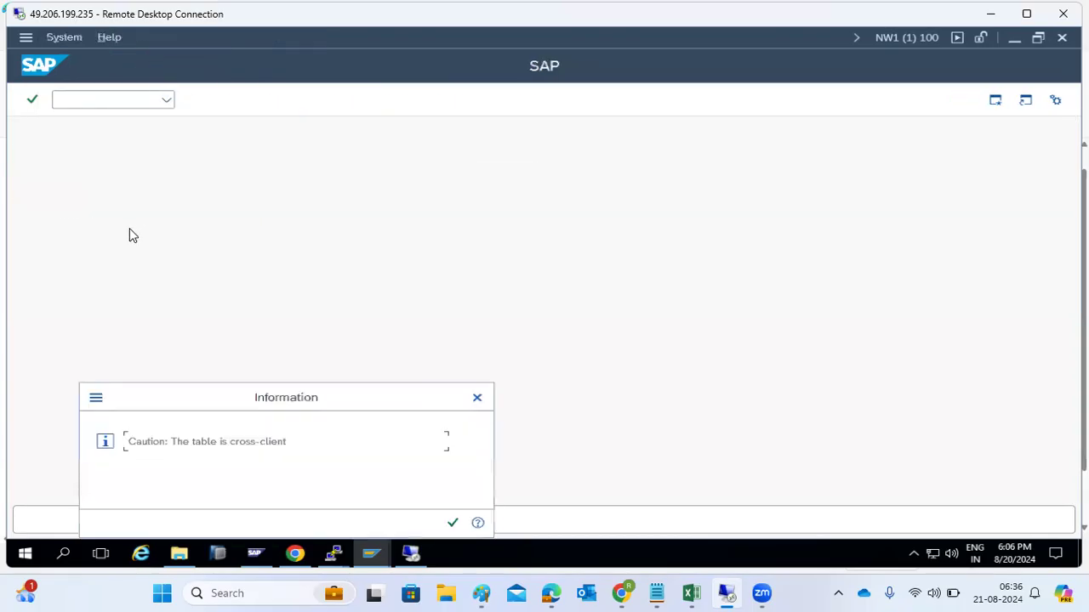
click(452, 520)
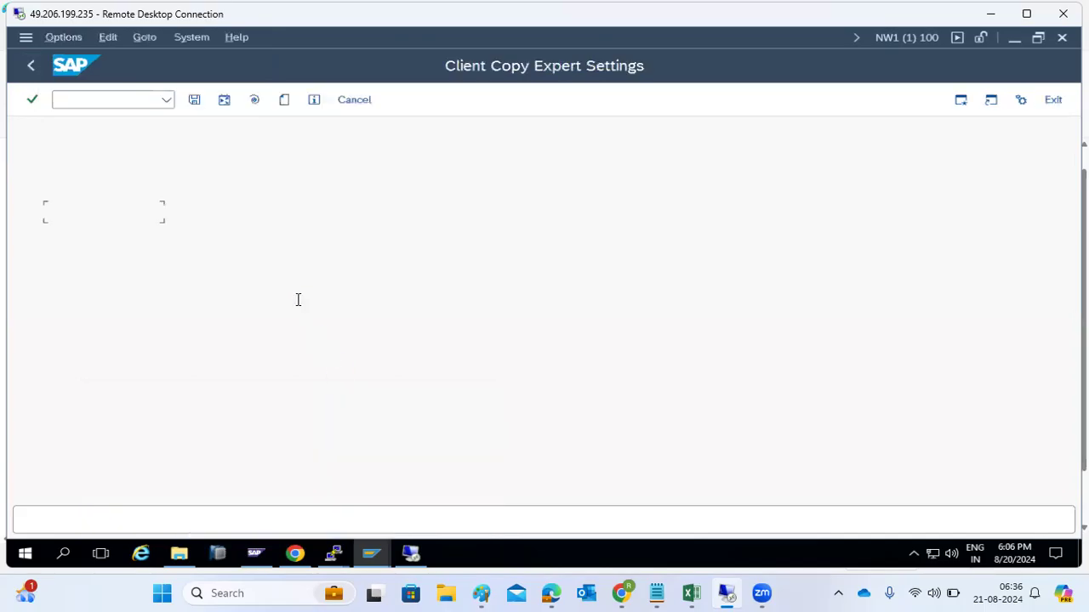
click(327, 142)
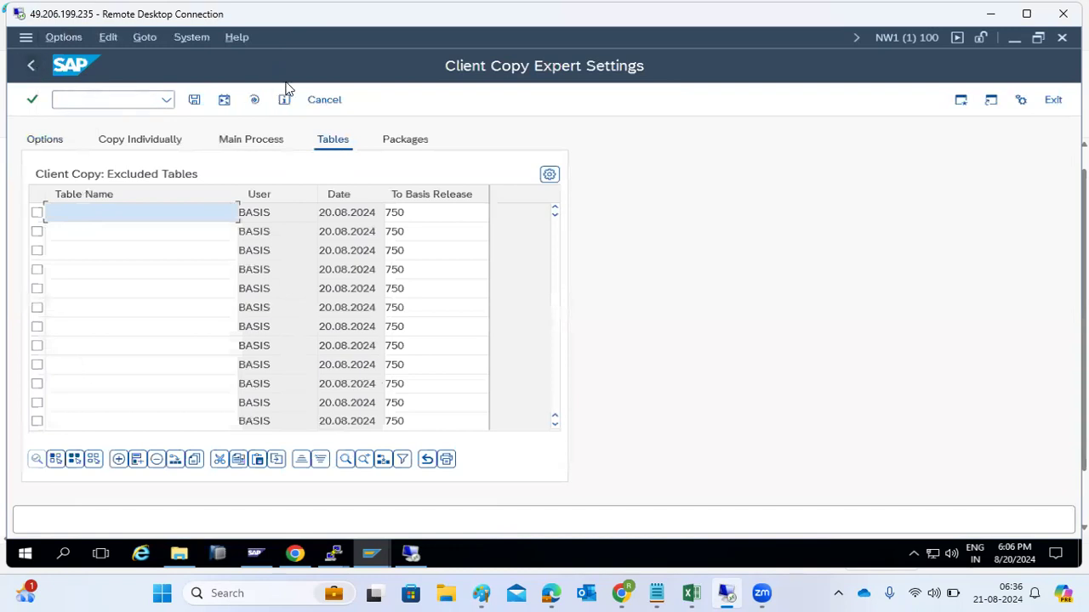
click(324, 100)
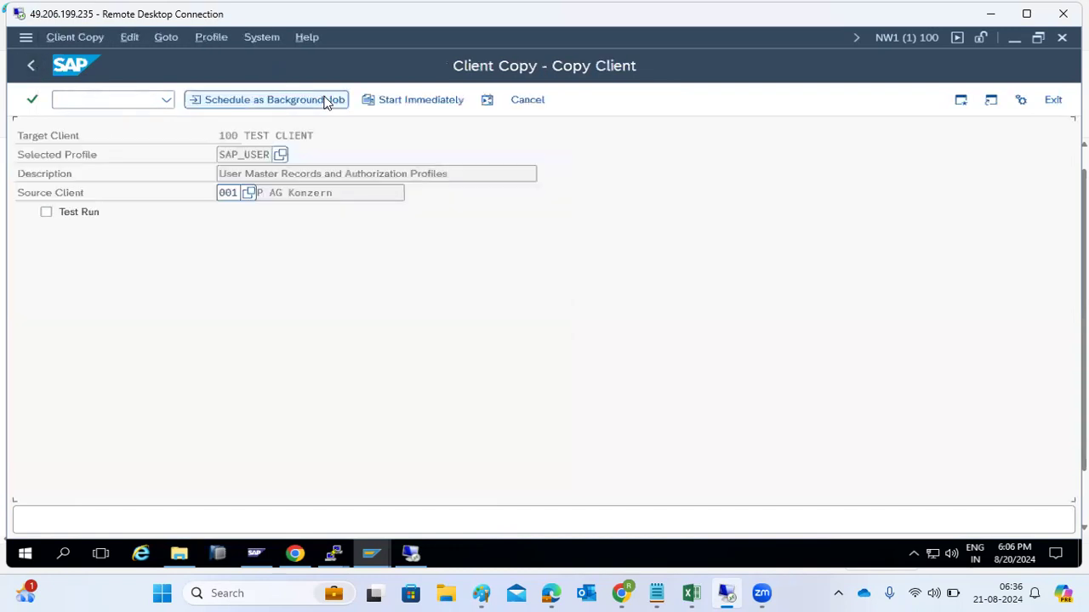
click(32, 64)
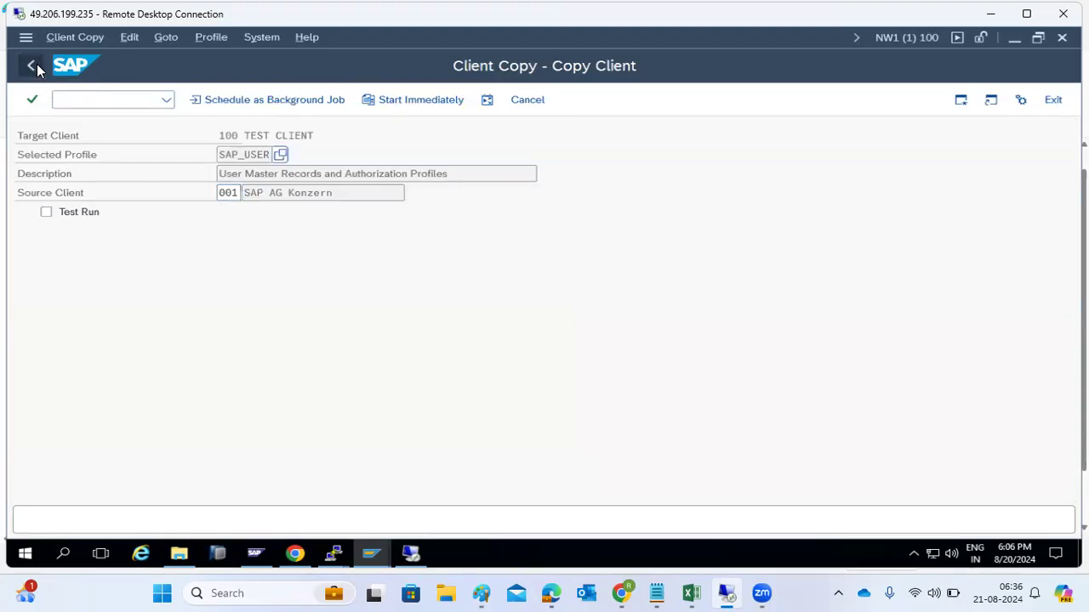
text(smlg)
key(Return)
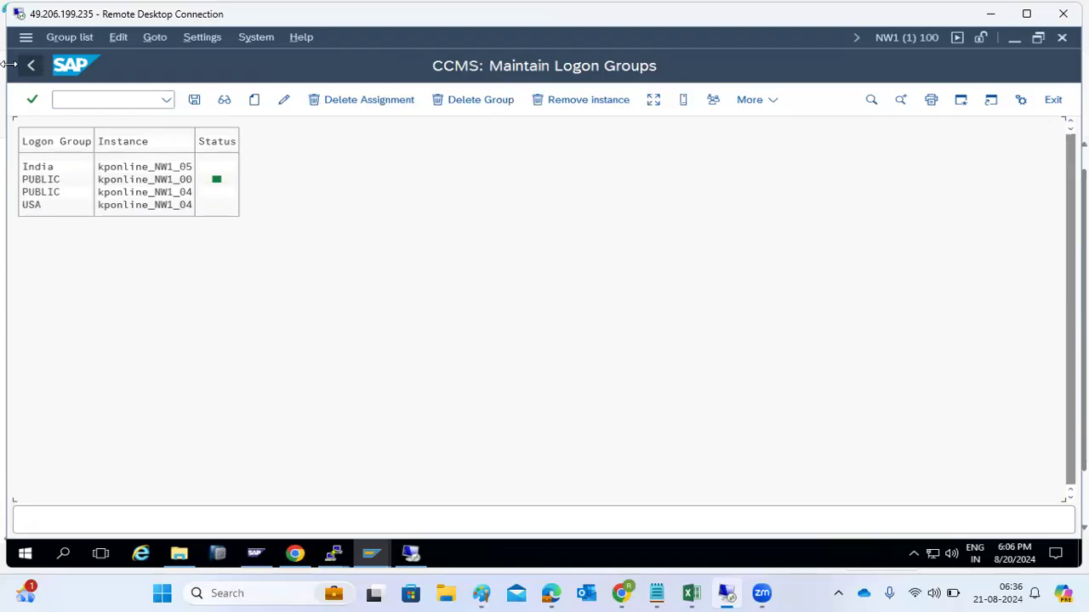
click(31, 67)
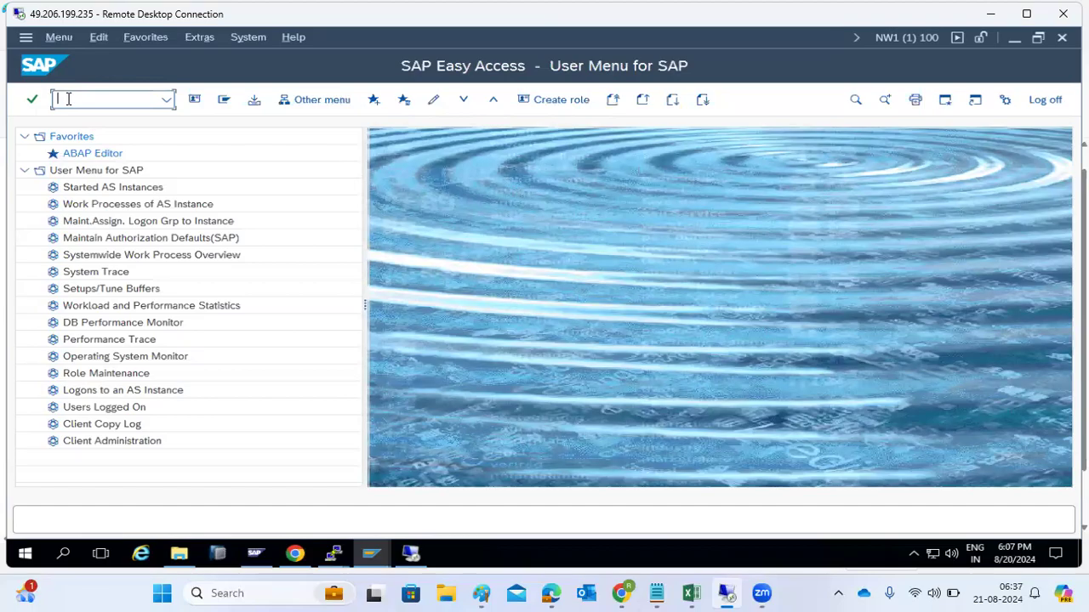
Step: Bring Paint forward, discard a stray text box, and undo the client copy list and labels
click(482, 593)
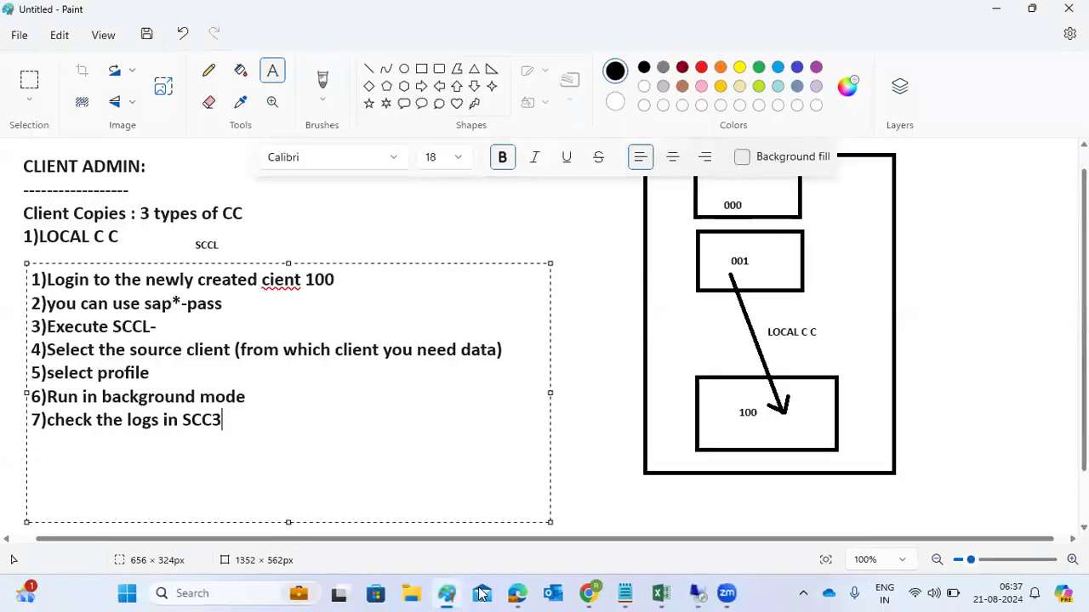
click(573, 319)
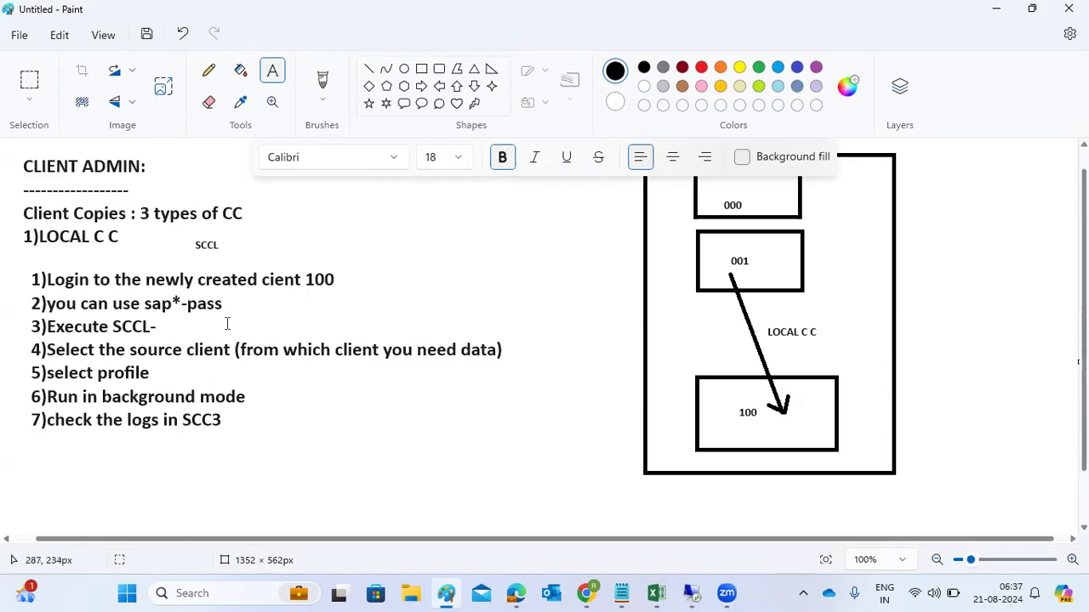
drag(170, 299, 212, 300)
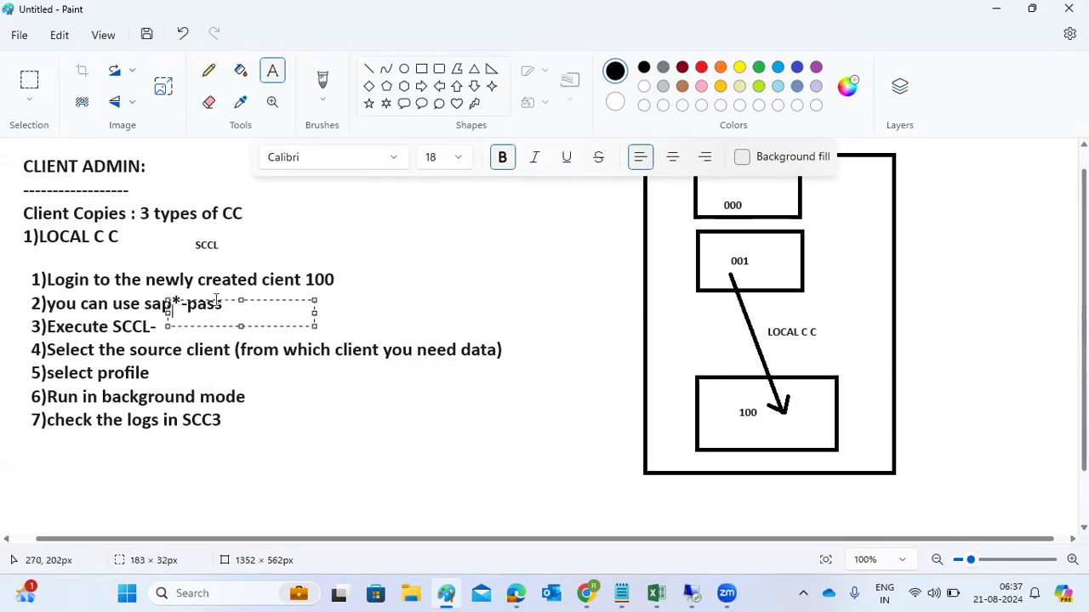
click(359, 295)
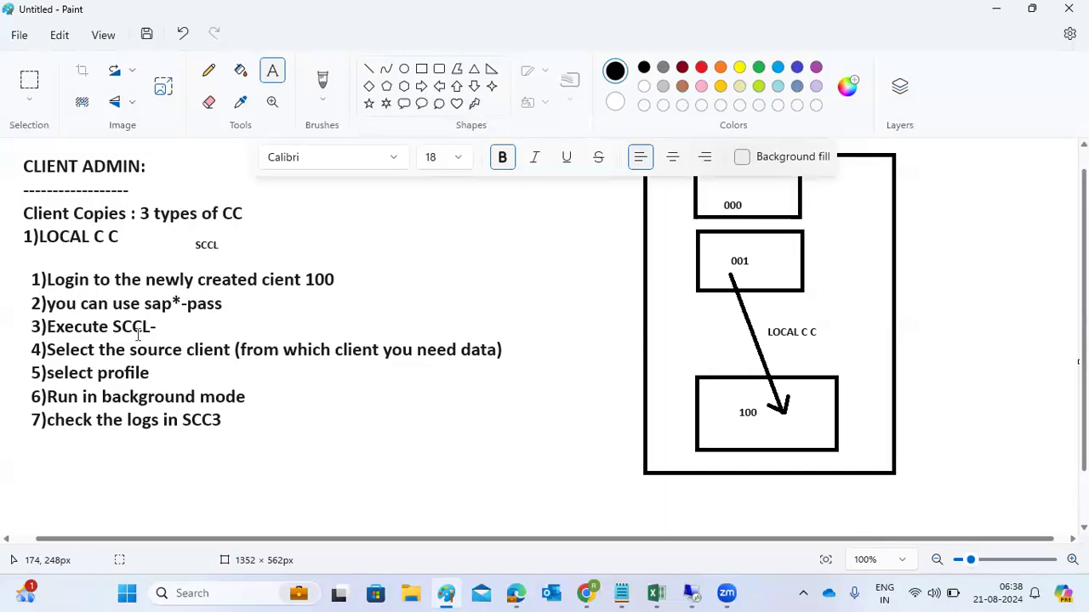
key(ctrl+z)
key(ctrl+z)
key(ctrl+z)
key(ctrl+z)
key(ctrl+z)
key(ctrl+z)
key(ctrl+z)
key(ctrl+z)
key(ctrl+z)
key(ctrl+z)
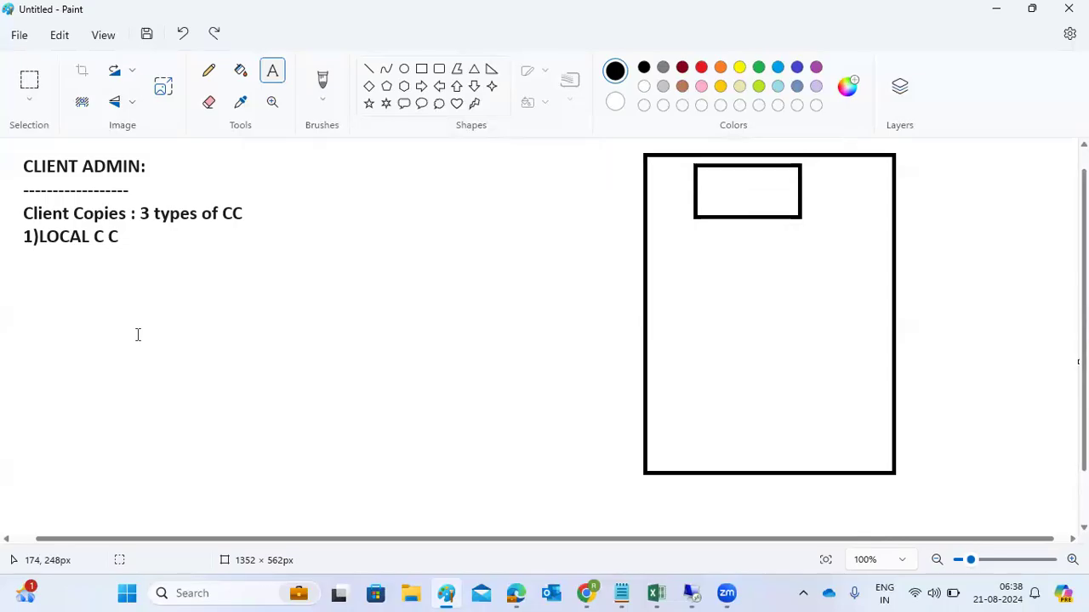
Step: Clear the canvas and draw a large text box set to size 18
key(ctrl+z)
key(ctrl+z)
key(ctrl+z)
key(ctrl+z)
drag(16, 156, 1081, 536)
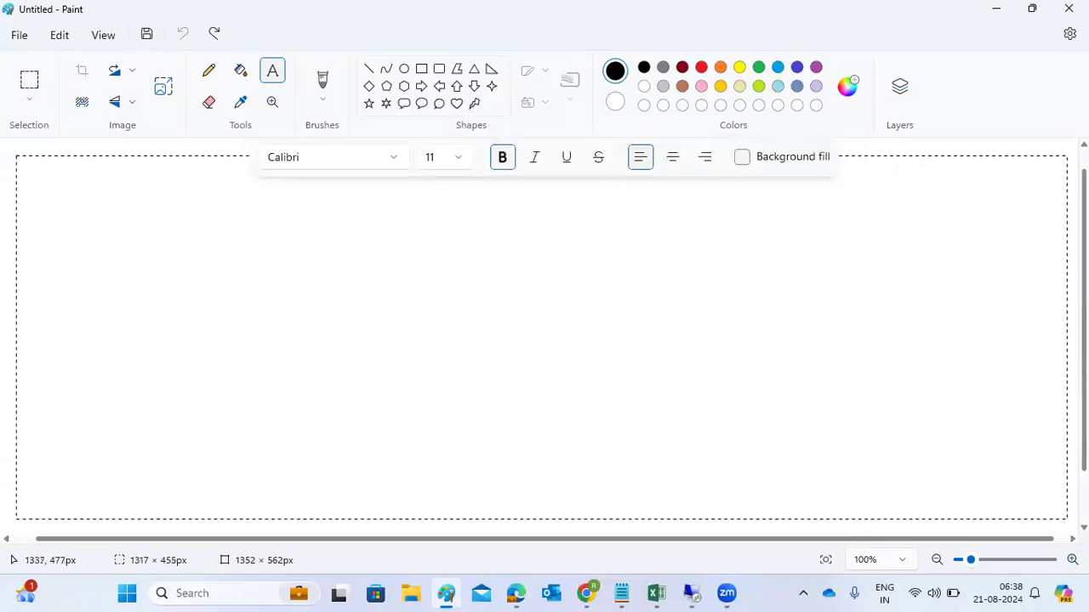
click(459, 162)
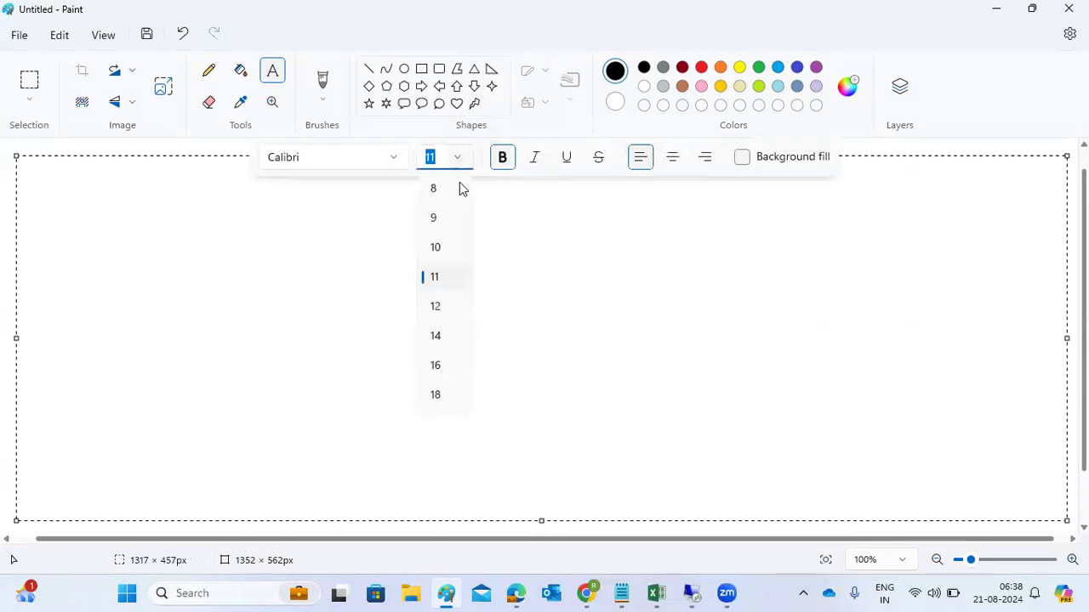
click(436, 396)
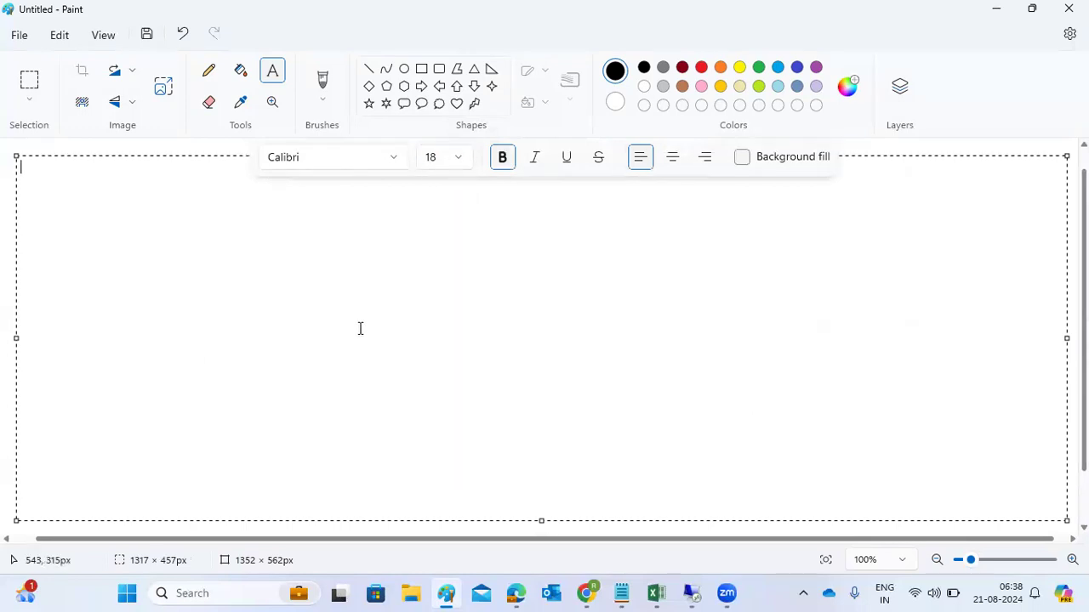
Step: Type the 'REMOTE CLIENT COPY :' heading, a dashed line, and 'PRE-REQUI --RFC CONNECTION'
text(REMOTE CLIENT COPY :)
key(Return)
text(=-------------------------)
key(Return)
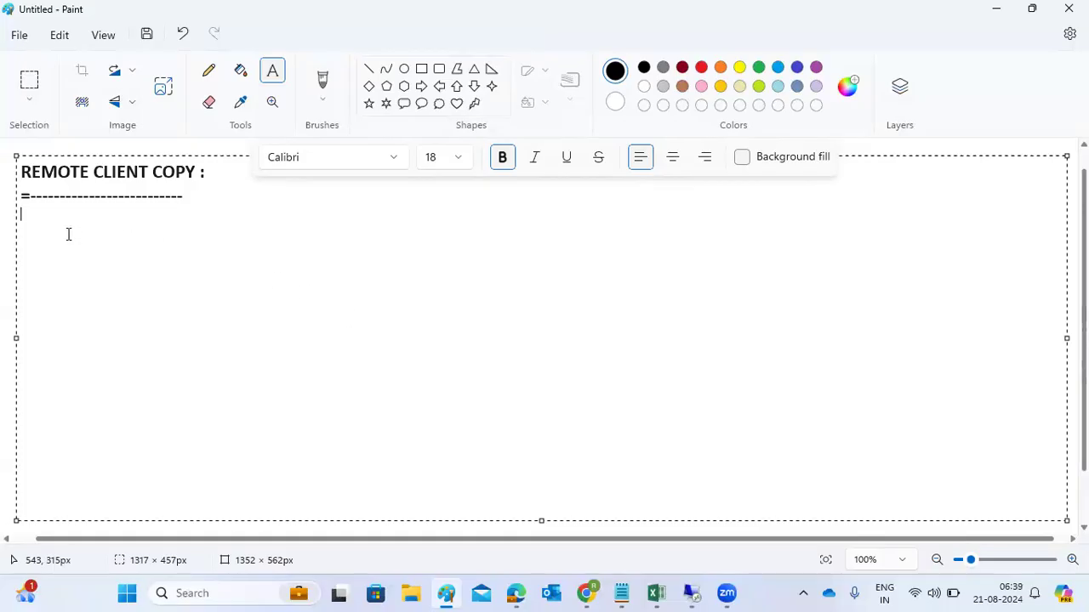
text(PRE-REQUI --RFC )
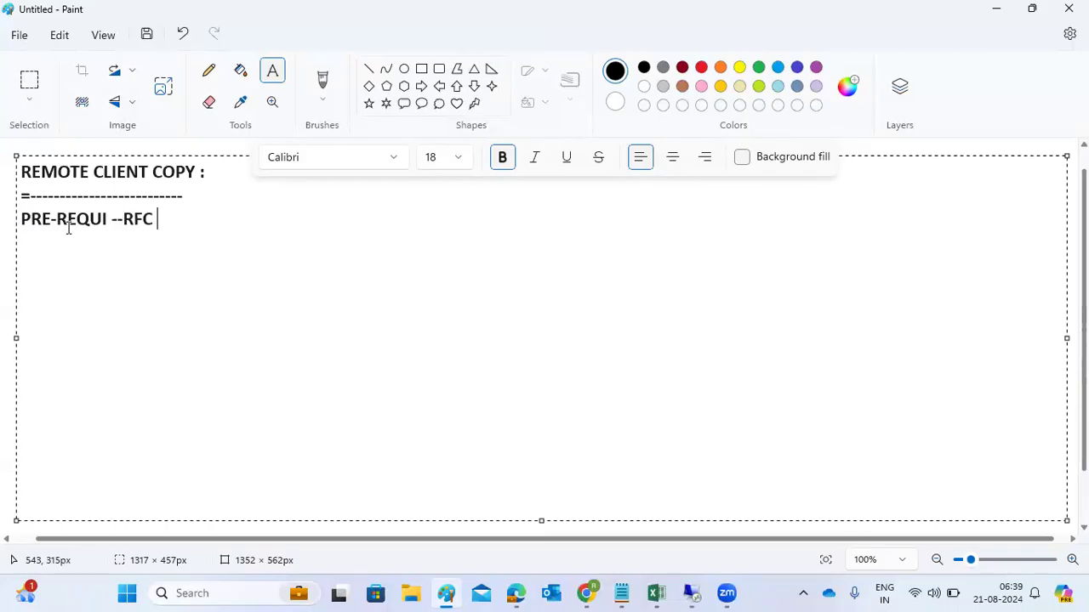
text(CONNEC)
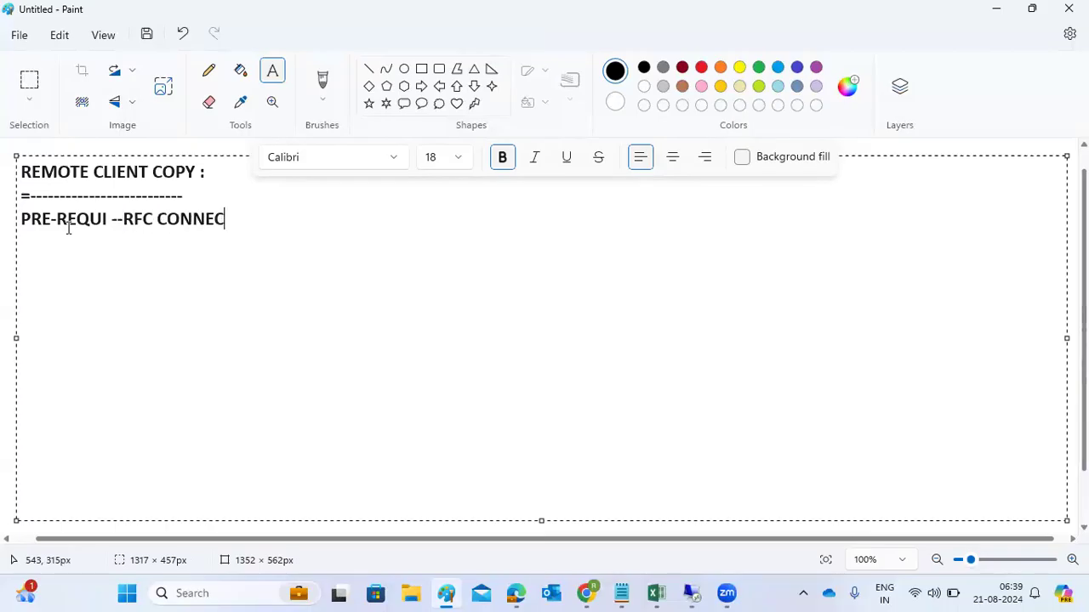
text(TION)
click(19, 197)
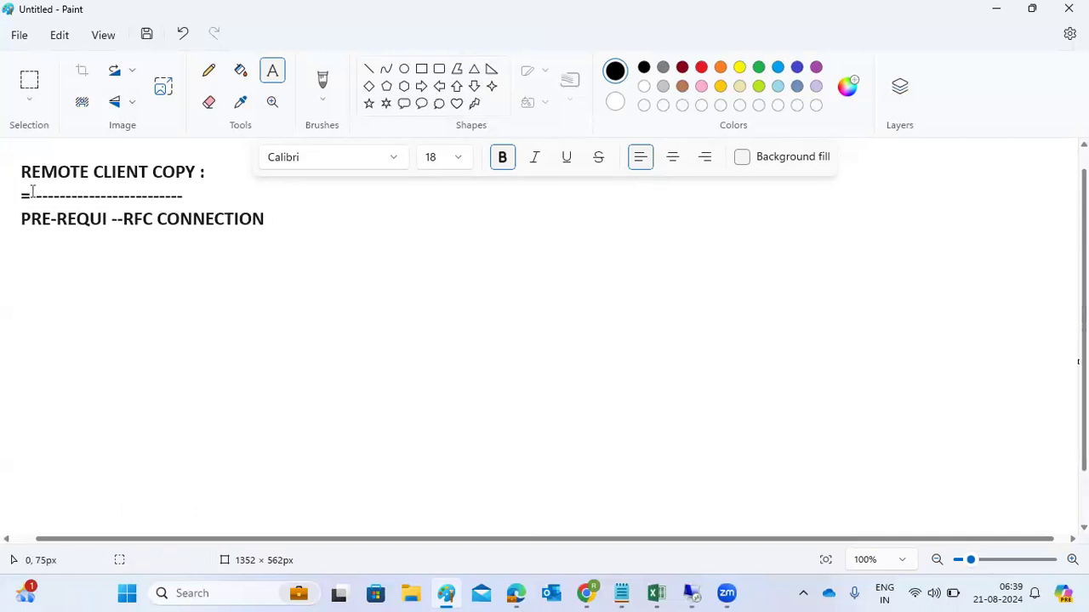
Step: Draw two large system boxes, each containing a small inner box
click(422, 70)
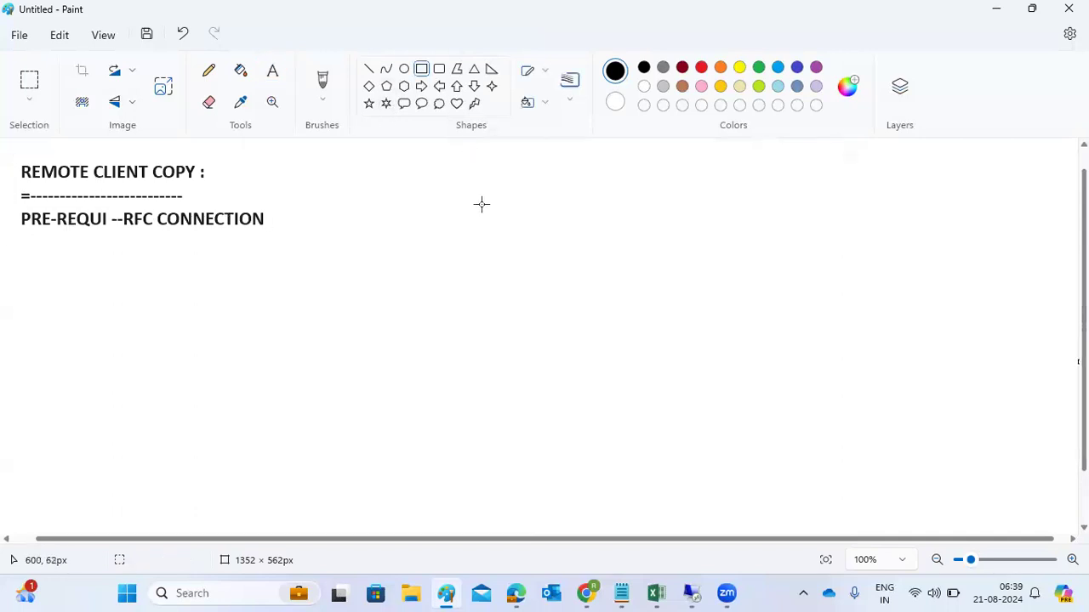
mouse_move(492, 167)
mouse_down()
mouse_move(553, 342)
mouse_move(656, 382)
mouse_move(673, 360)
mouse_up()
drag(892, 162, 1032, 355)
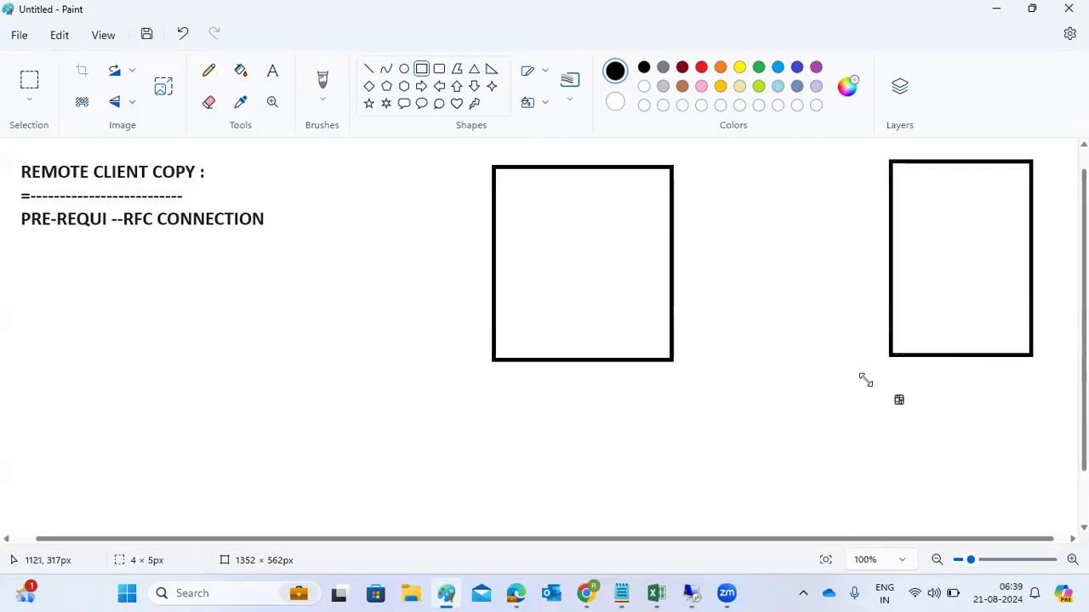
drag(550, 239, 624, 277)
drag(925, 227, 966, 251)
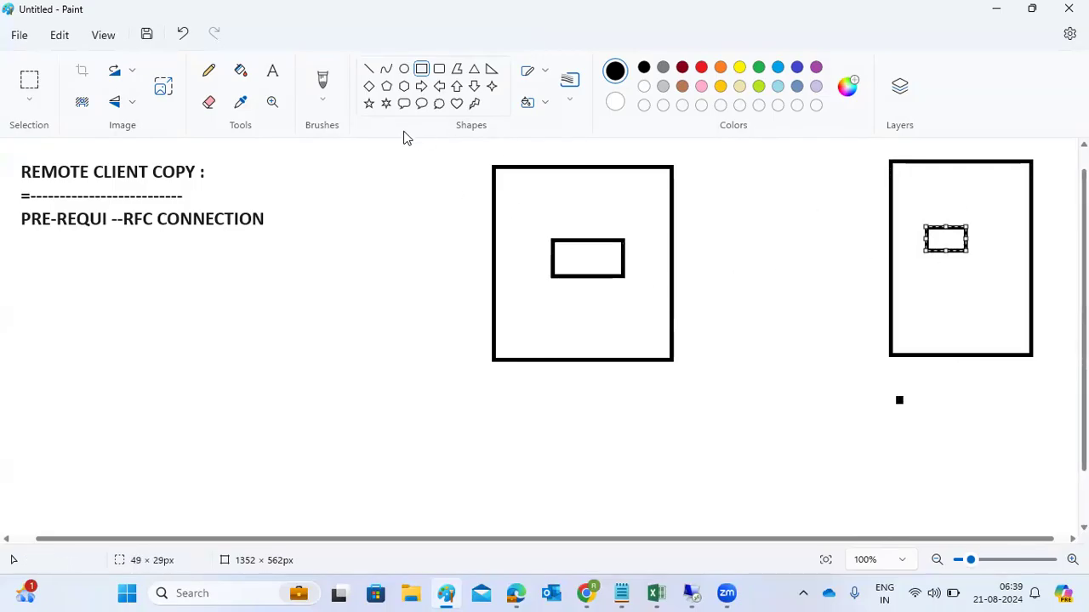
Step: Draw a left-to-right arrow between the boxes and short lines beneath each
click(369, 68)
drag(654, 299, 915, 235)
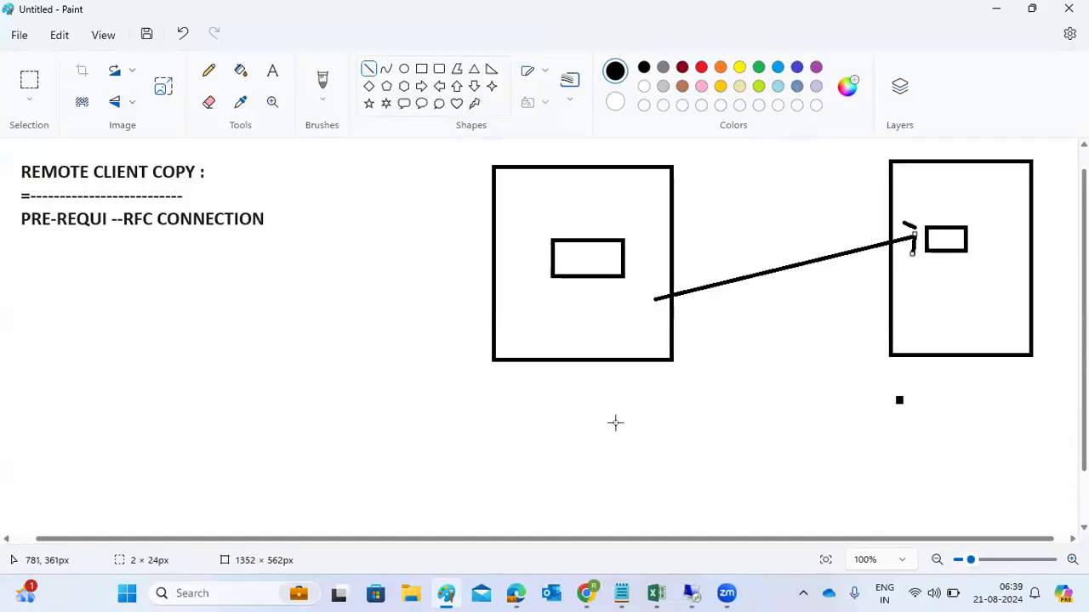
drag(581, 386, 621, 377)
mouse_move(960, 382)
mouse_down()
mouse_move(983, 381)
mouse_move(961, 380)
mouse_up()
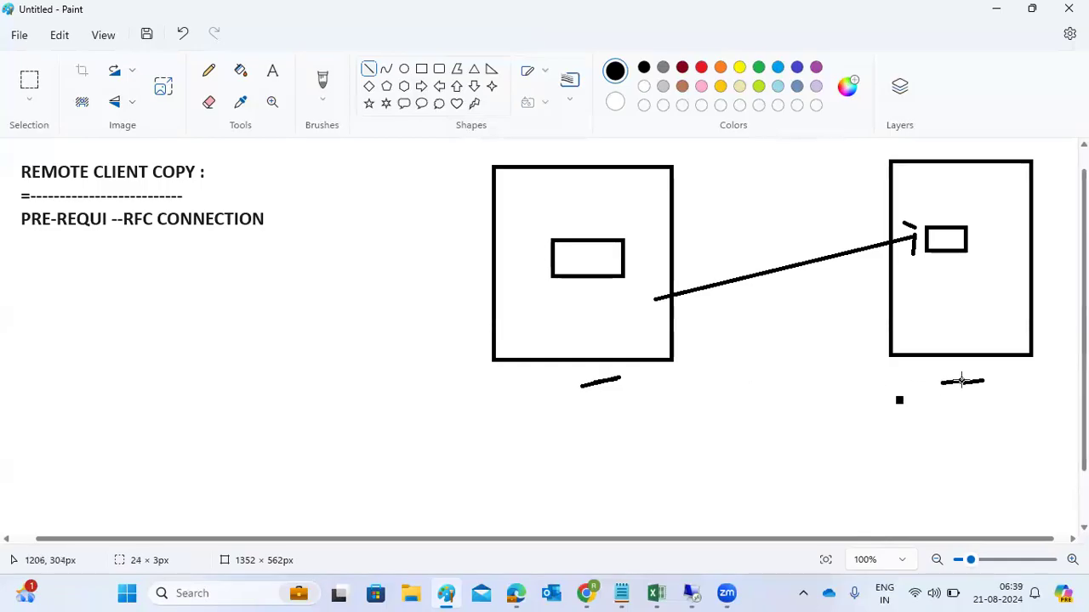
click(601, 272)
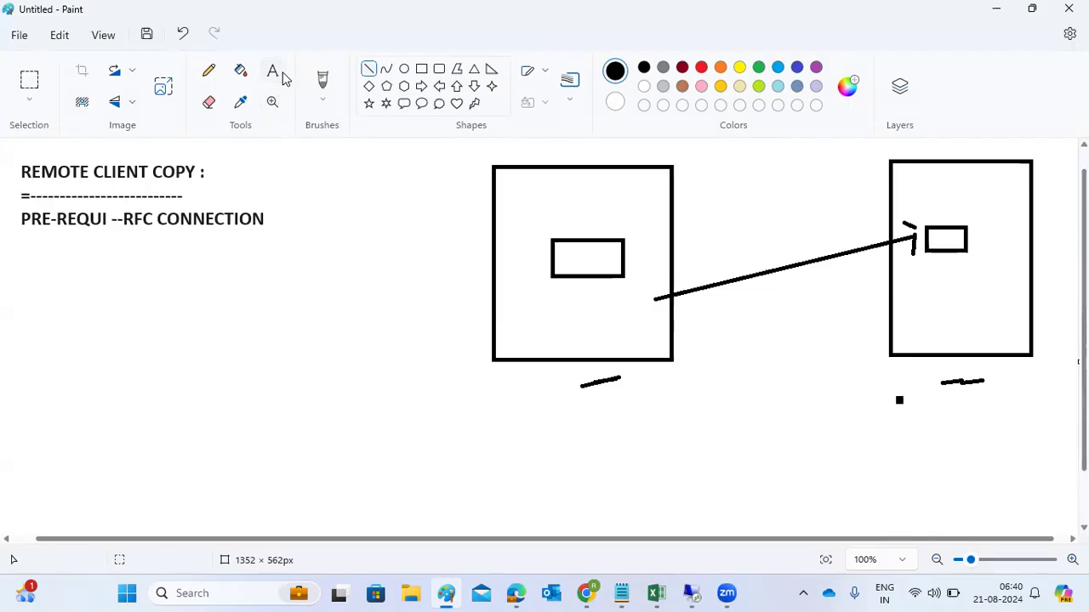
Step: Add the label 'RFC Destination creation in SM59' beside the arrow
click(279, 74)
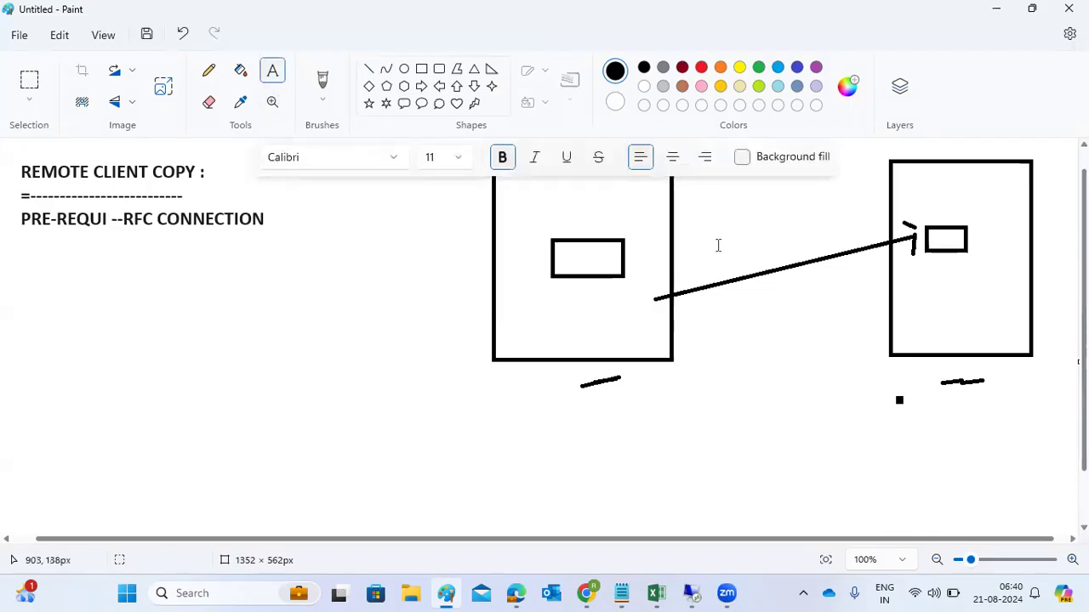
click(716, 245)
text(RFC )
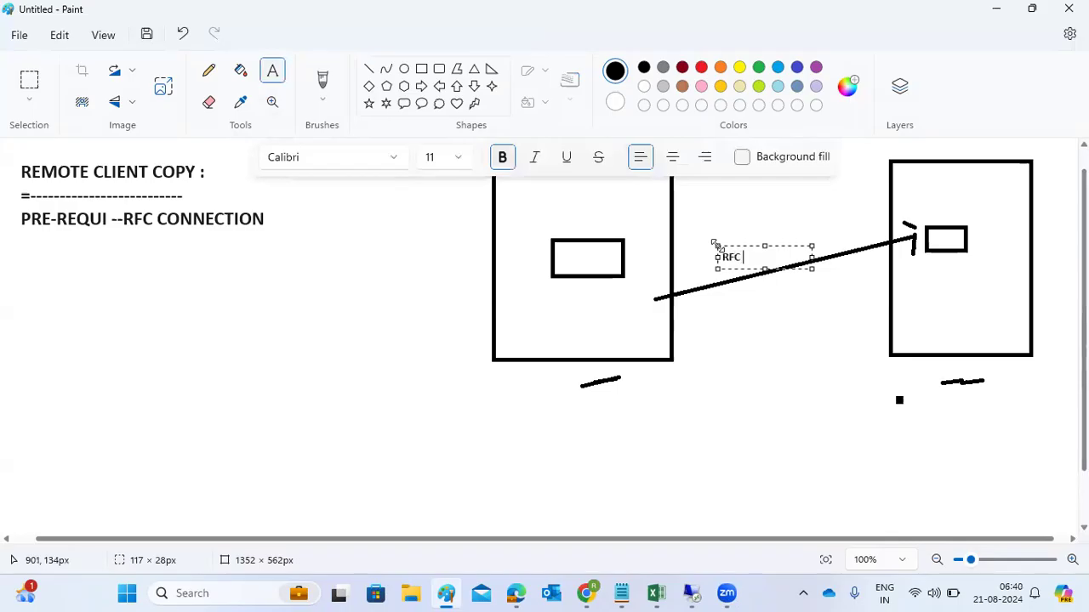
text(Destination creation)
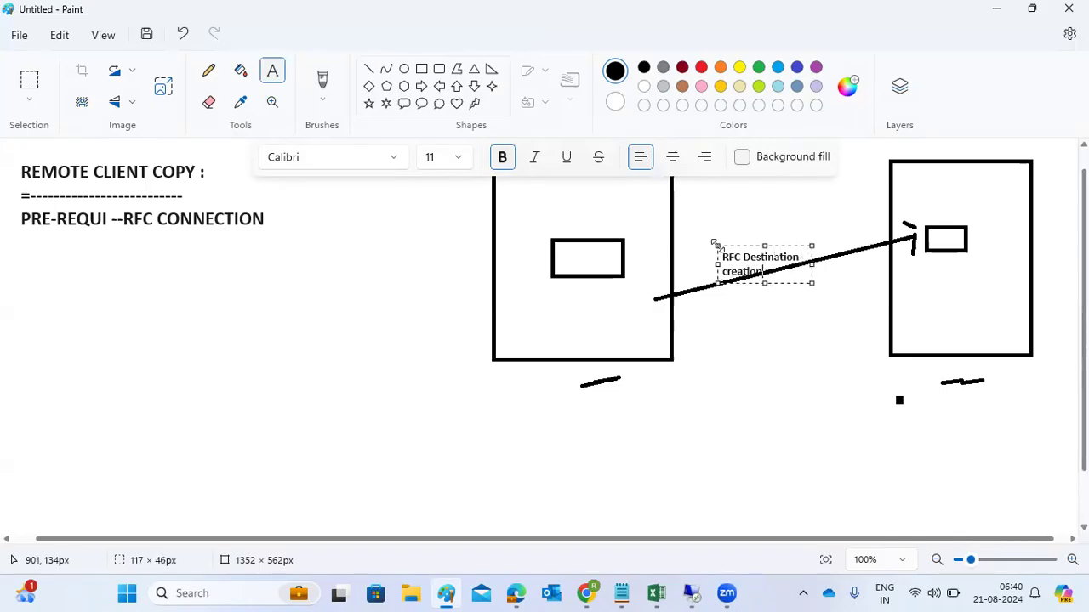
text(in SMS)
text(9)
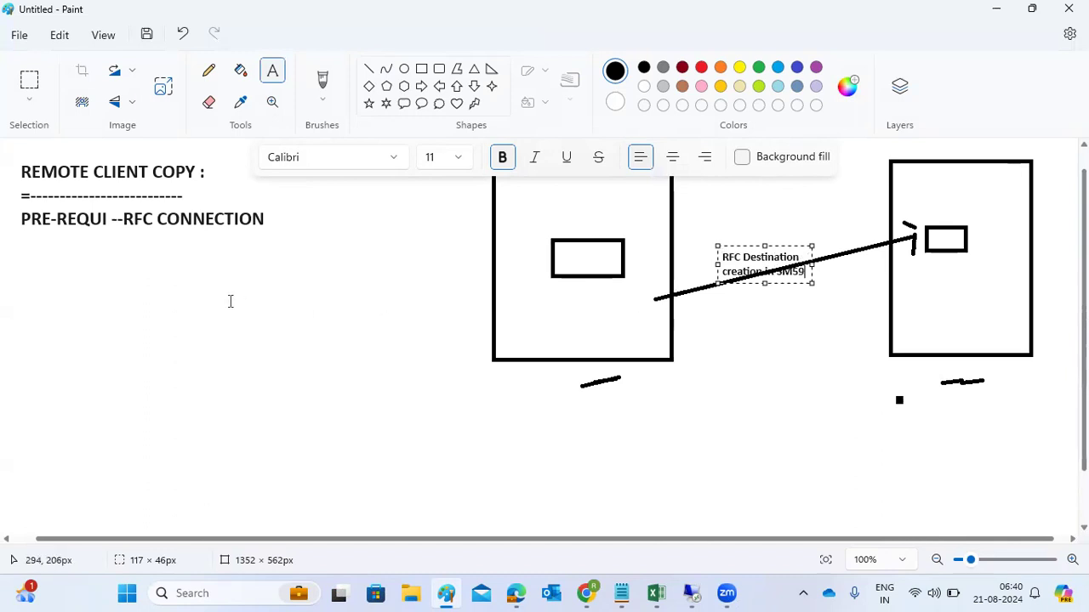
click(230, 301)
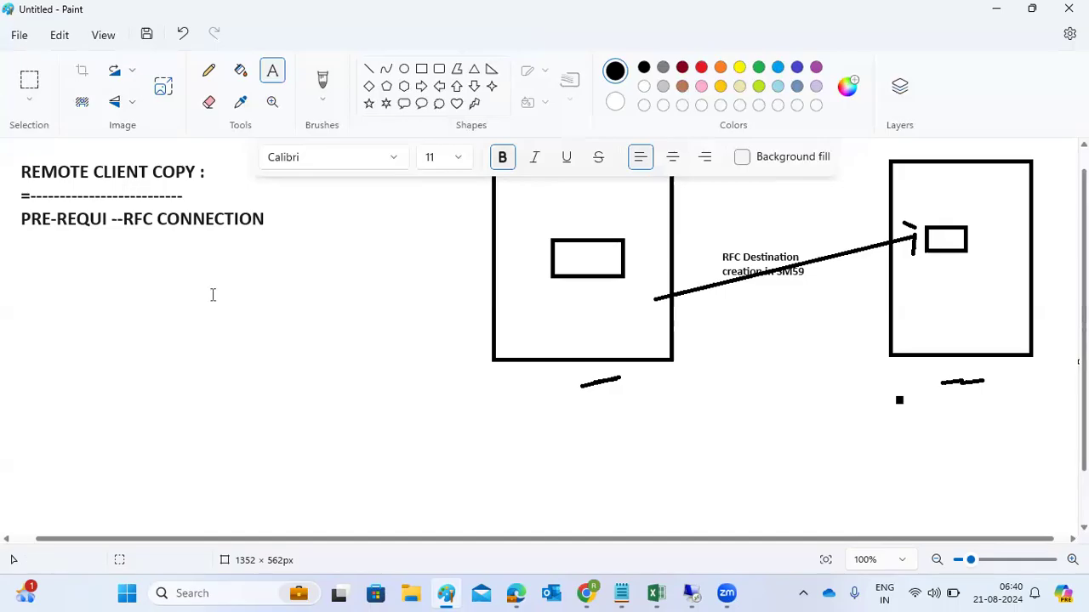
Step: Open transaction SM59 and select the Internal and ABAP connection groups
click(691, 593)
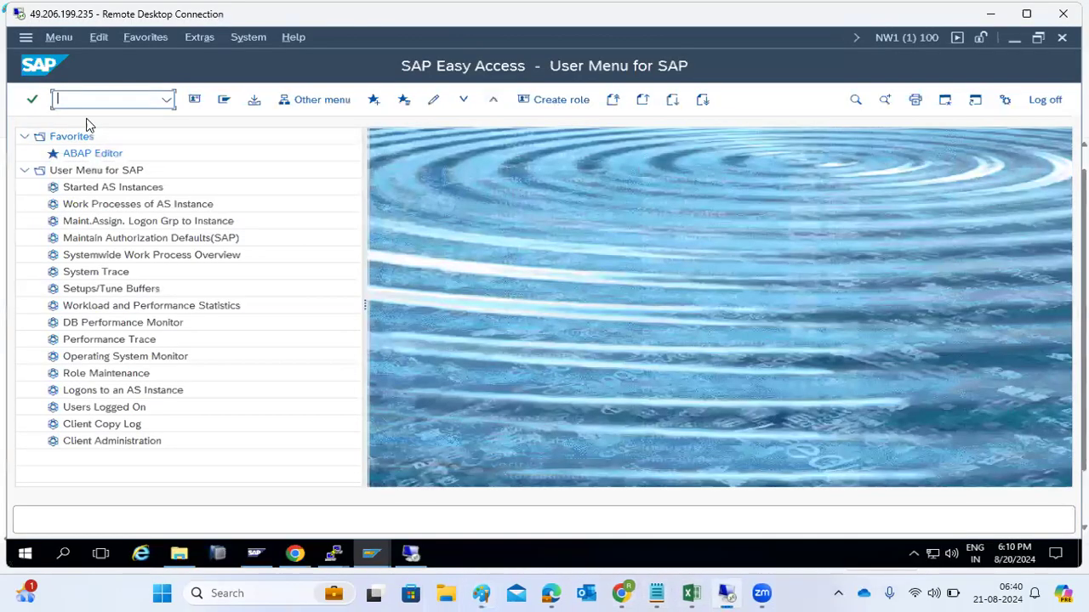
text(sm59)
key(Return)
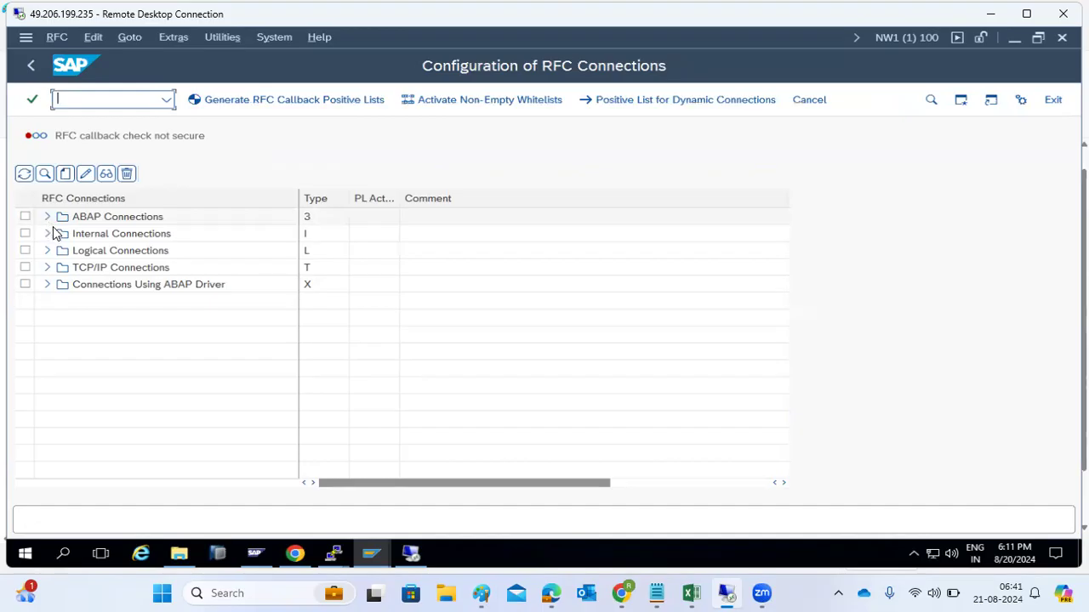
click(63, 235)
click(78, 257)
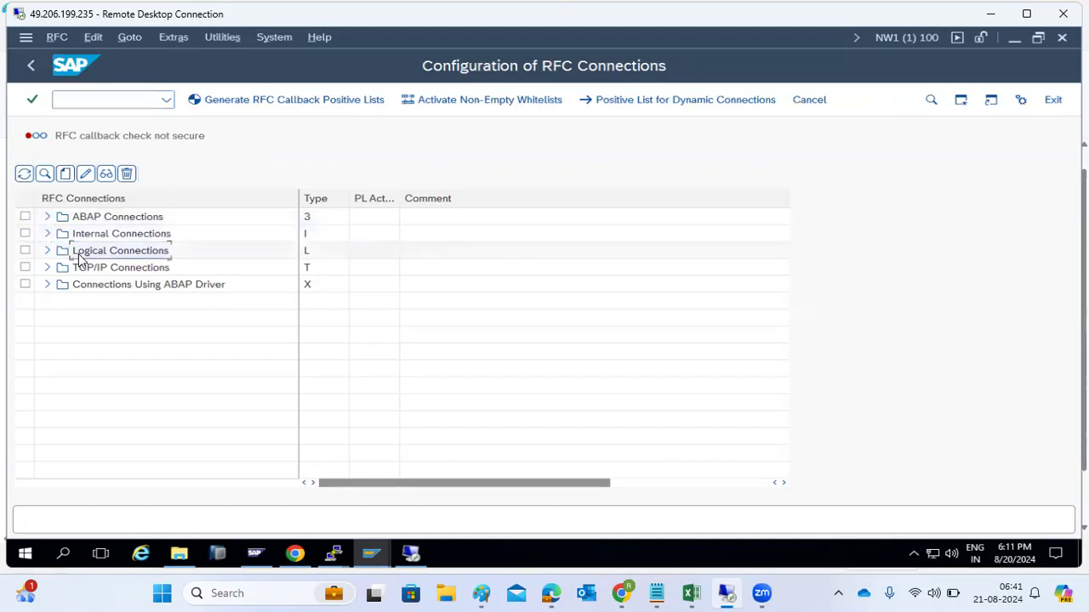
click(82, 220)
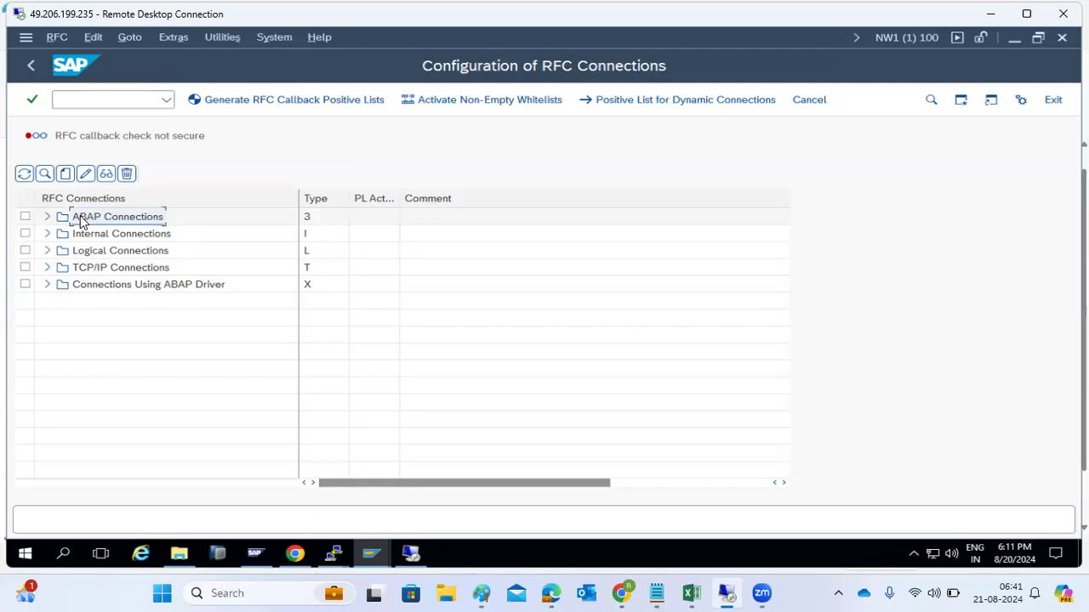
Step: Expand and collapse the Internal, Logical and TCP/IP folders, then start a new RFC destination
click(48, 234)
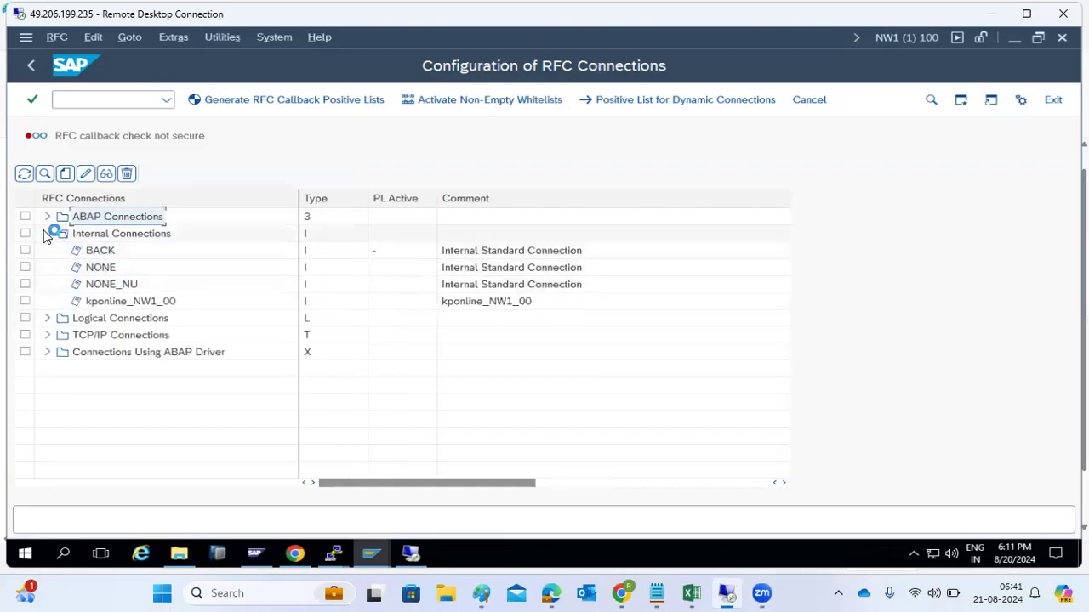
click(48, 233)
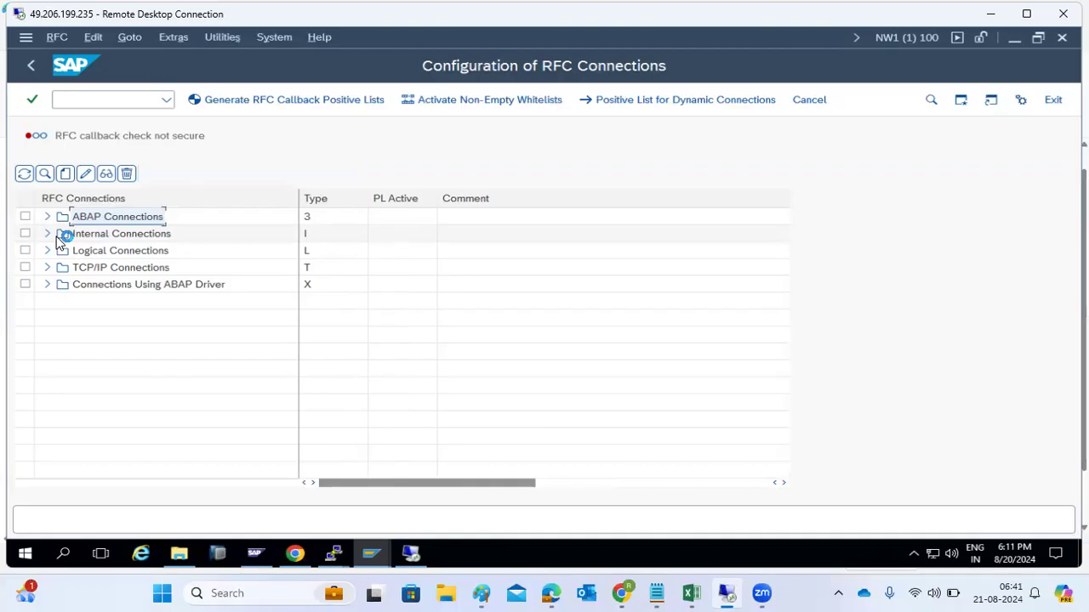
click(48, 251)
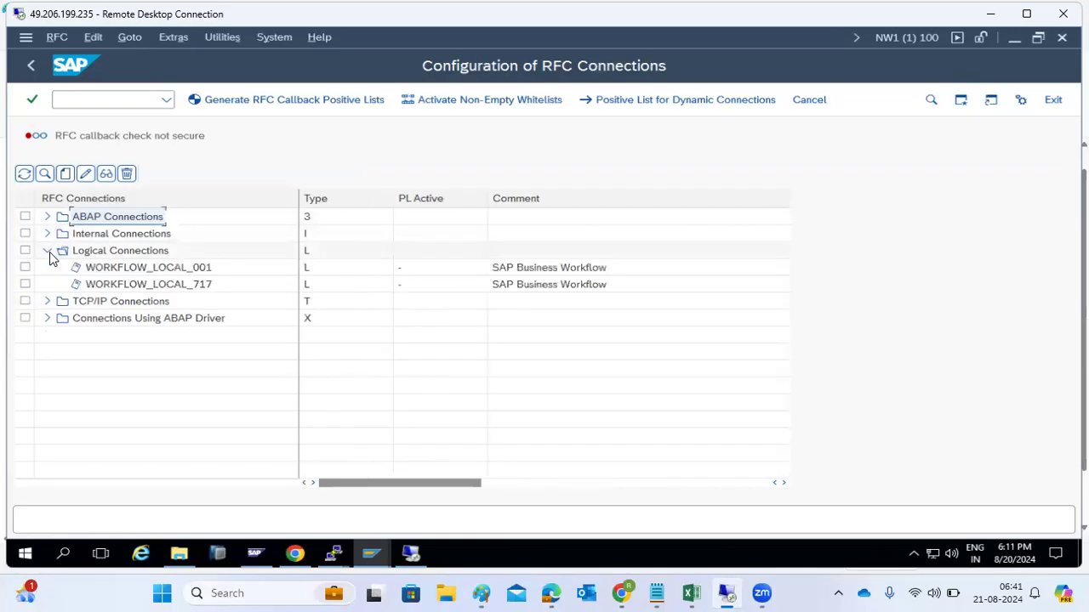
click(49, 251)
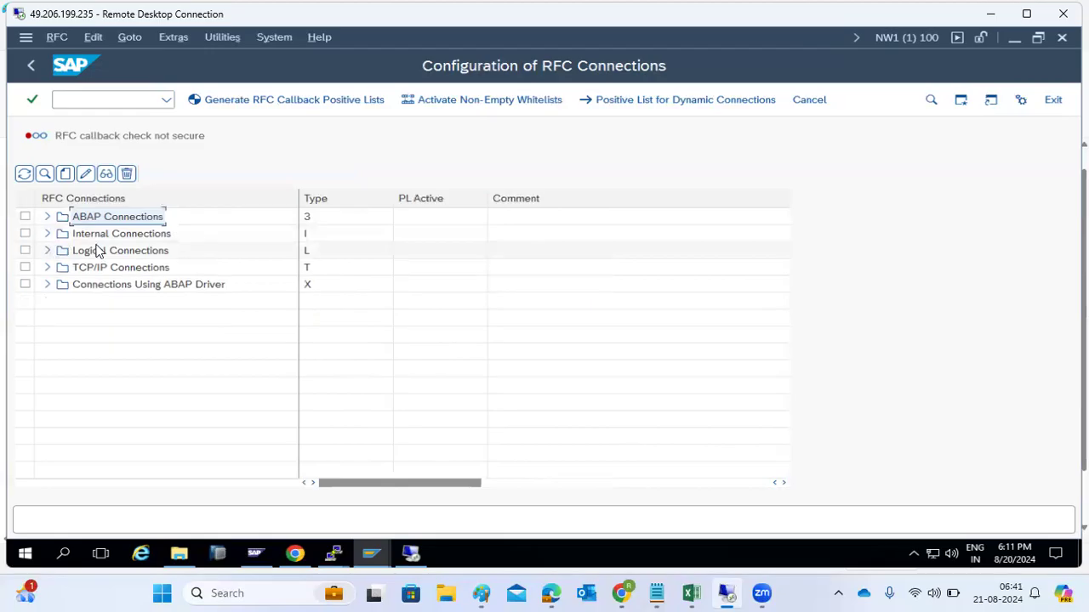
click(48, 269)
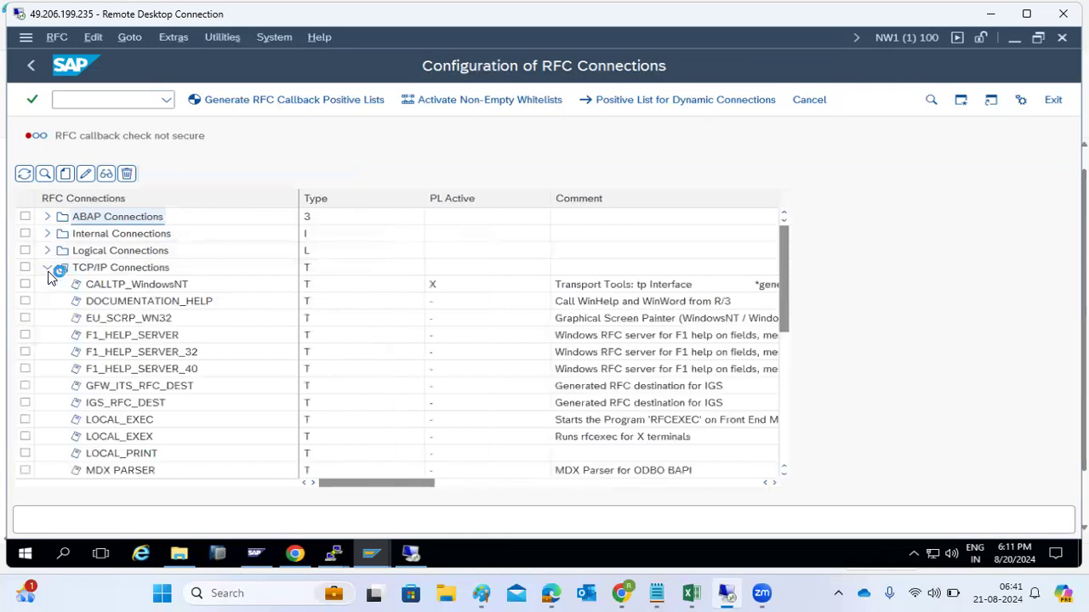
click(47, 269)
click(93, 270)
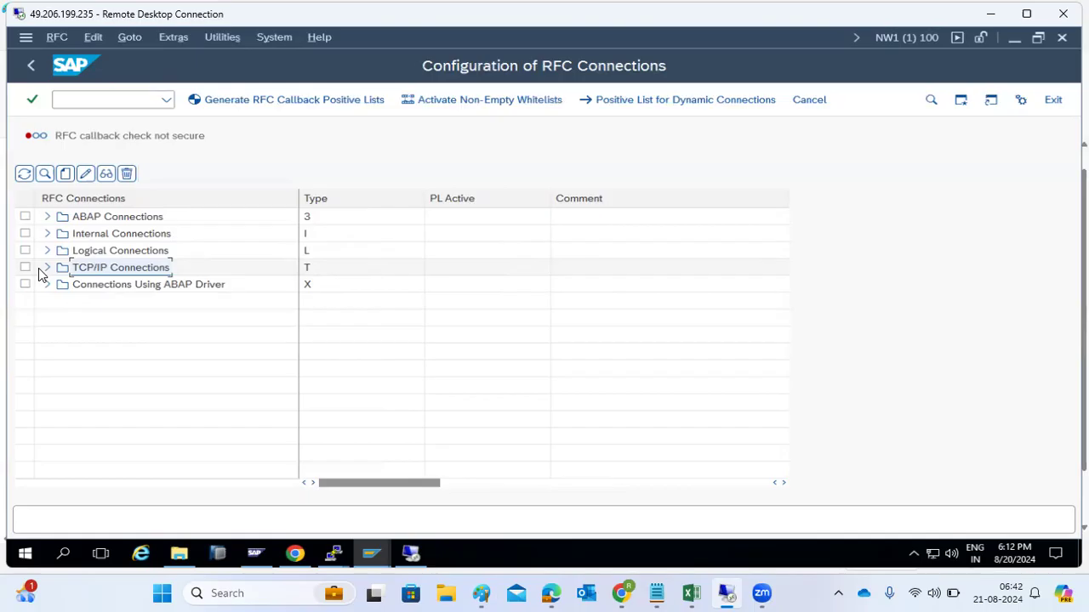
click(65, 177)
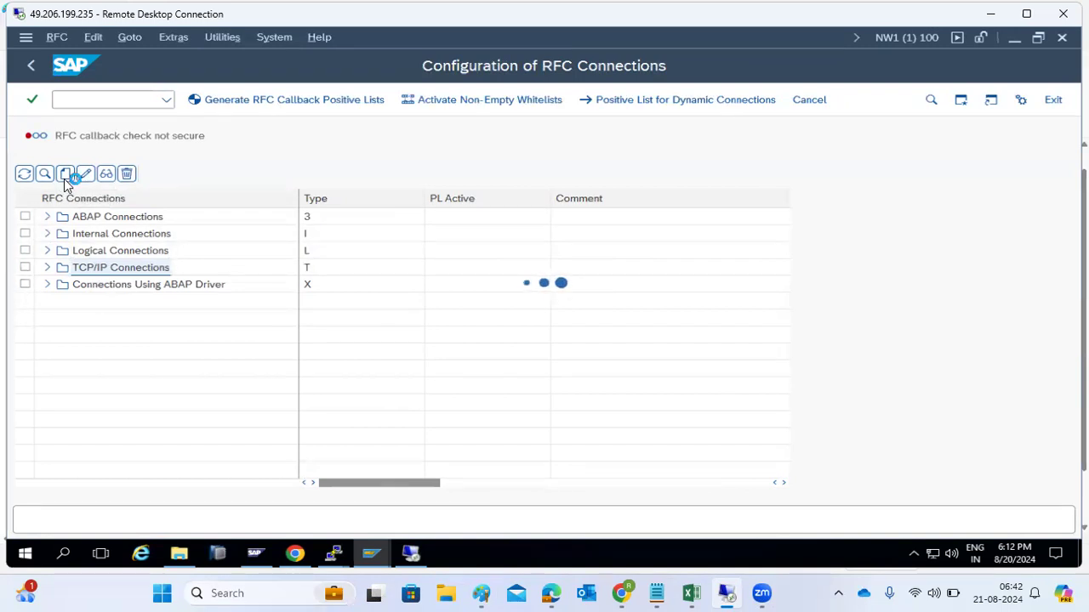
Step: Choose connection type G, HTTP Connection to External Server, and dismiss the security notice
click(141, 156)
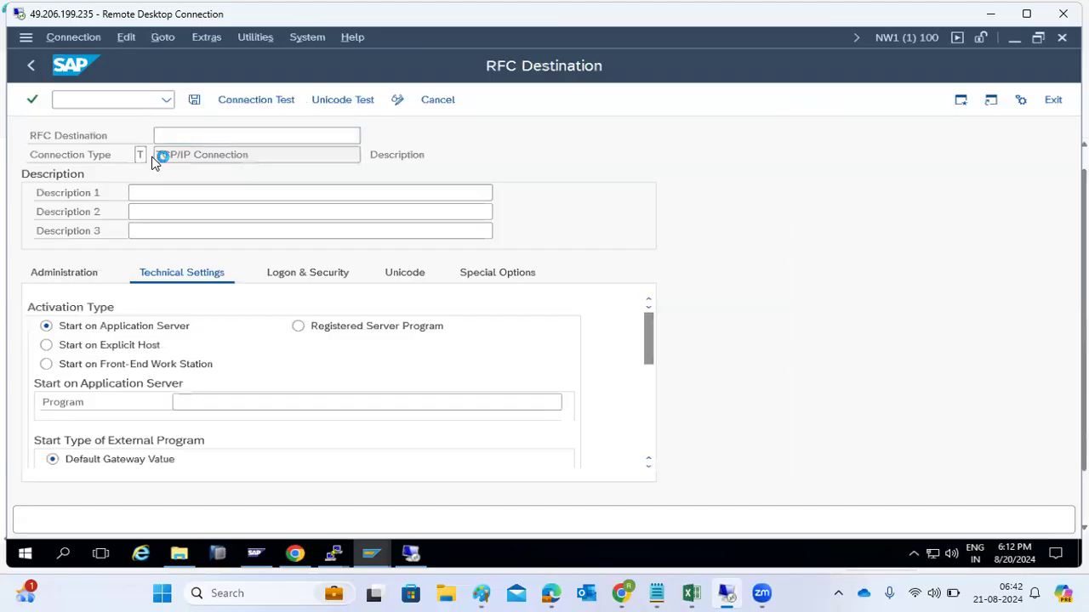
click(161, 157)
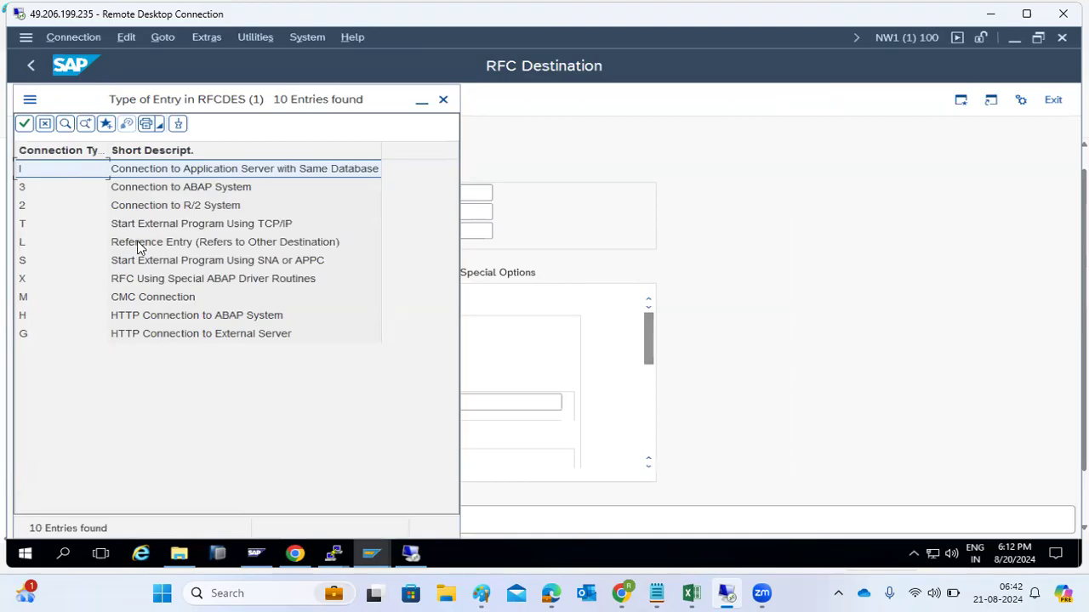
double_click(143, 337)
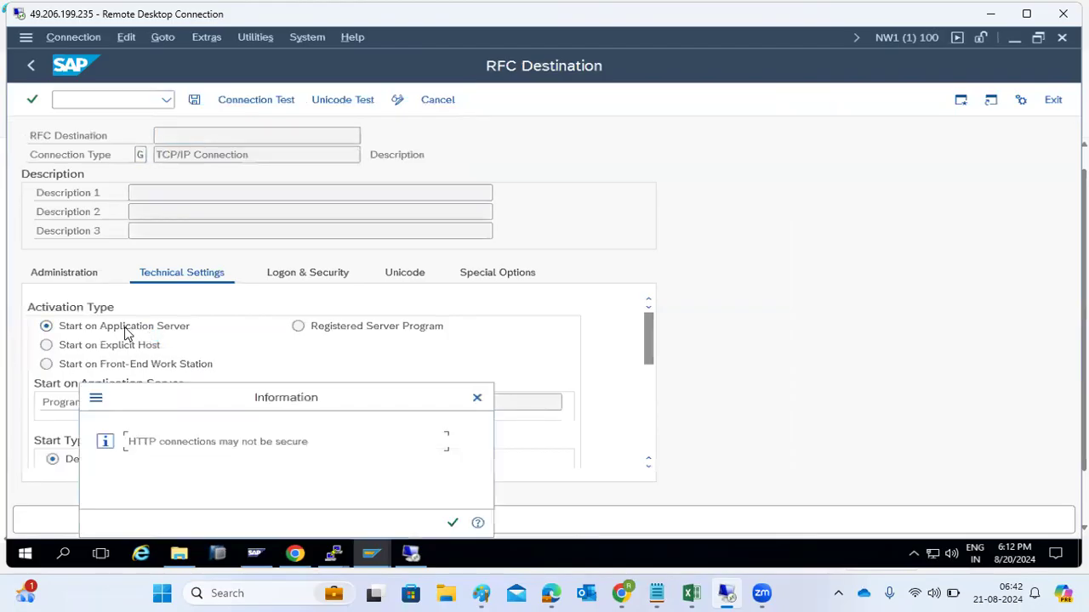
click(453, 523)
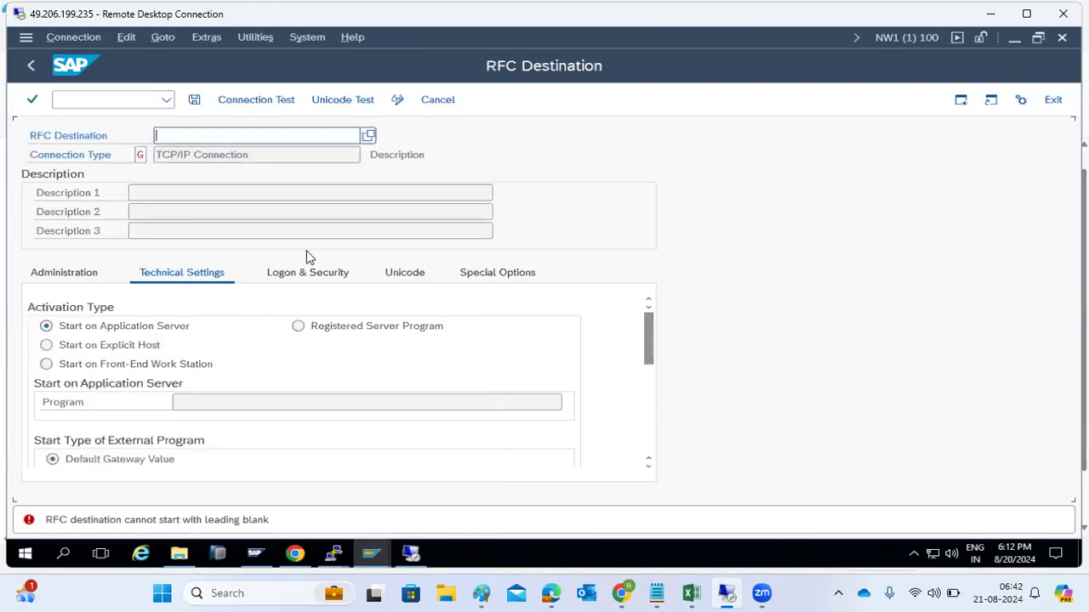
Step: Name the destination GOOGLE, confirm it, and copy GOOGLE for Description 1
text(GOOGLE)
key(Return)
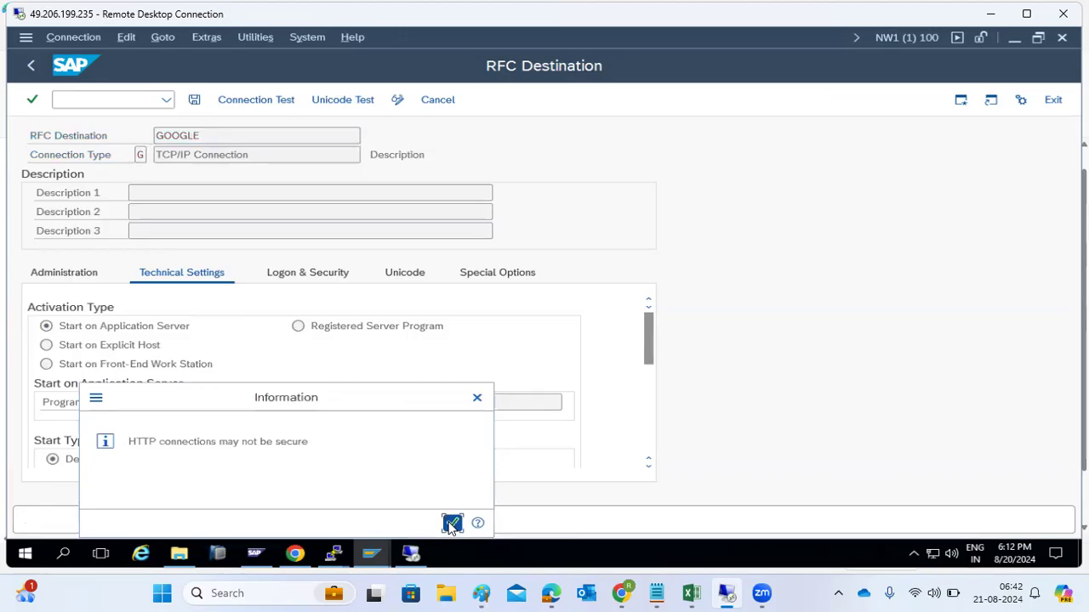
click(452, 522)
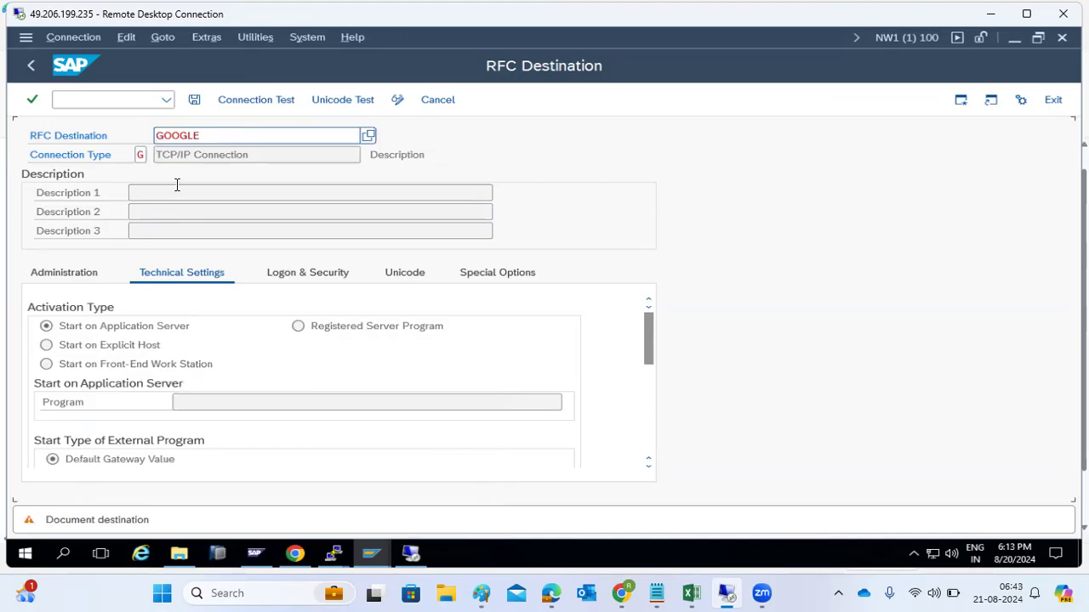
key(Return)
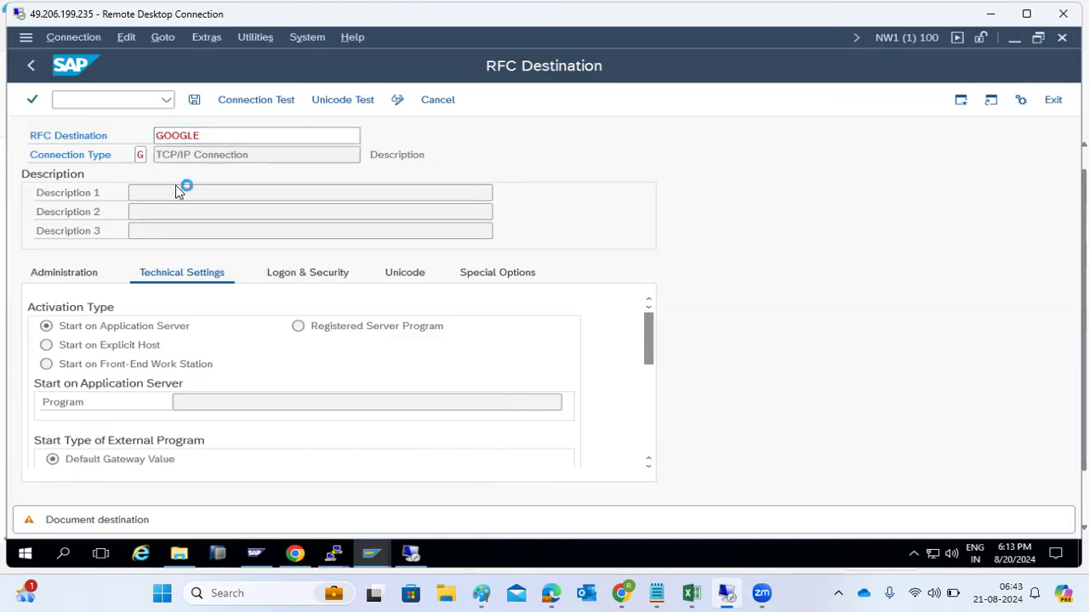
double_click(214, 137)
key(ctrl+c)
click(189, 193)
key(ctrl+v)
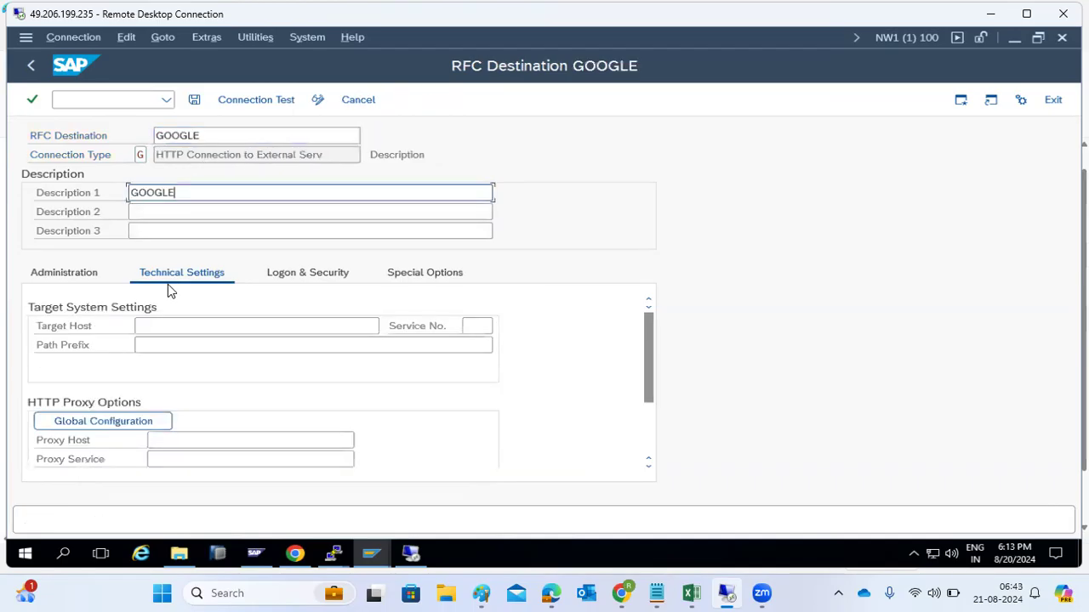
click(150, 325)
text(www)
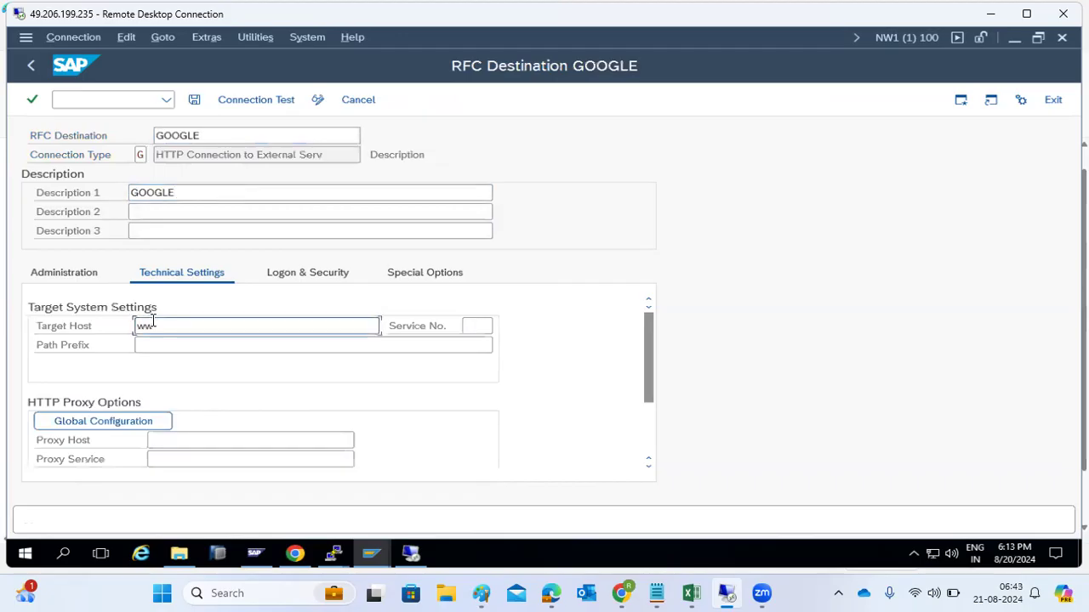
text(.google.com)
key(Tab)
text(8)
key(BackSpace)
text(80)
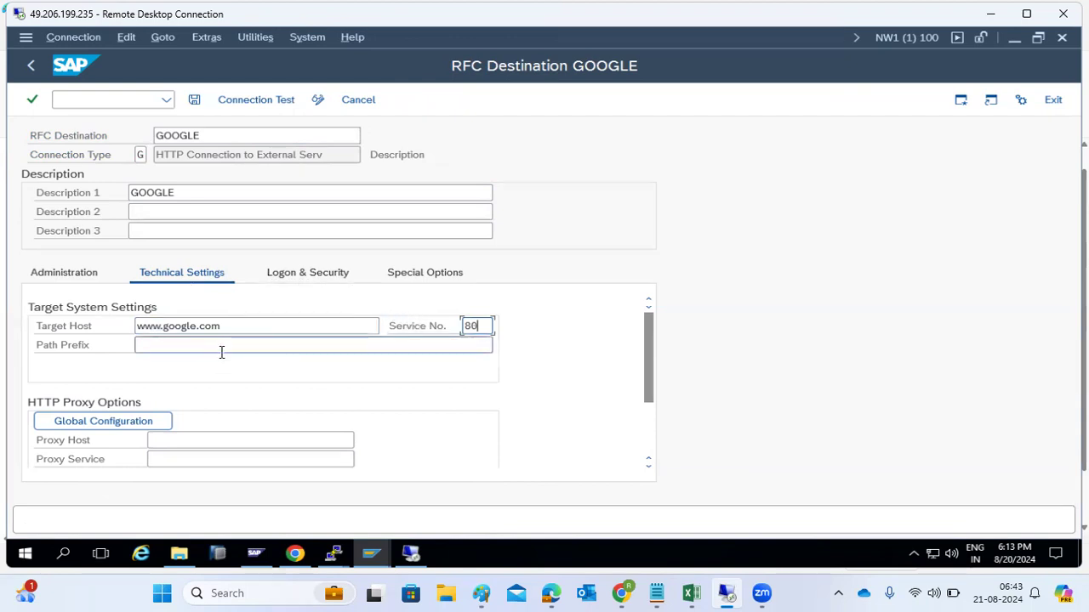
Step: Check Logon & Security, then save GOOGLE, confirming the logon procedure change
click(299, 277)
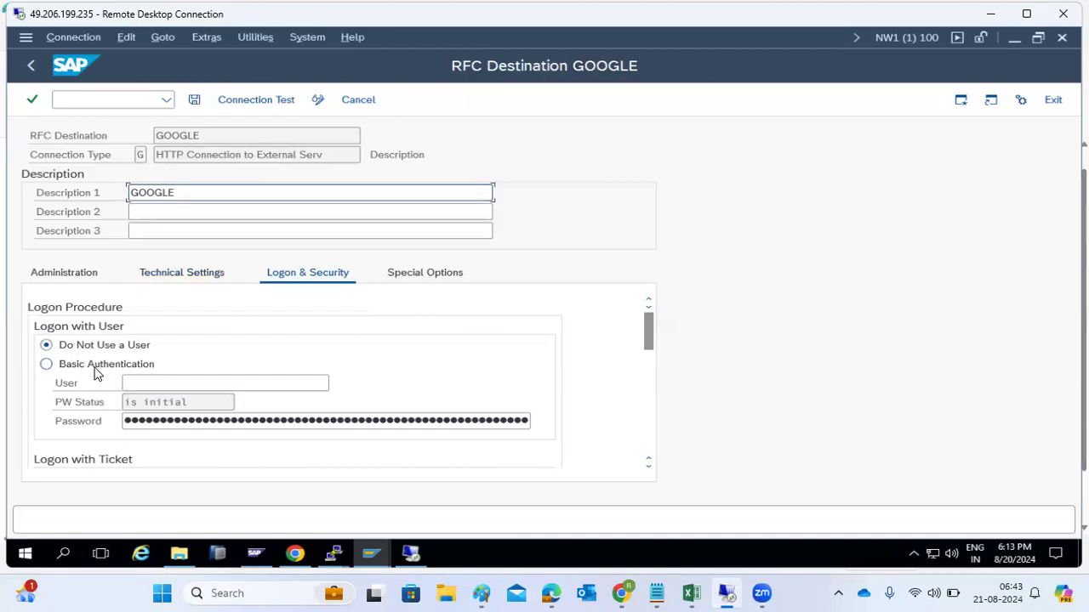
click(194, 99)
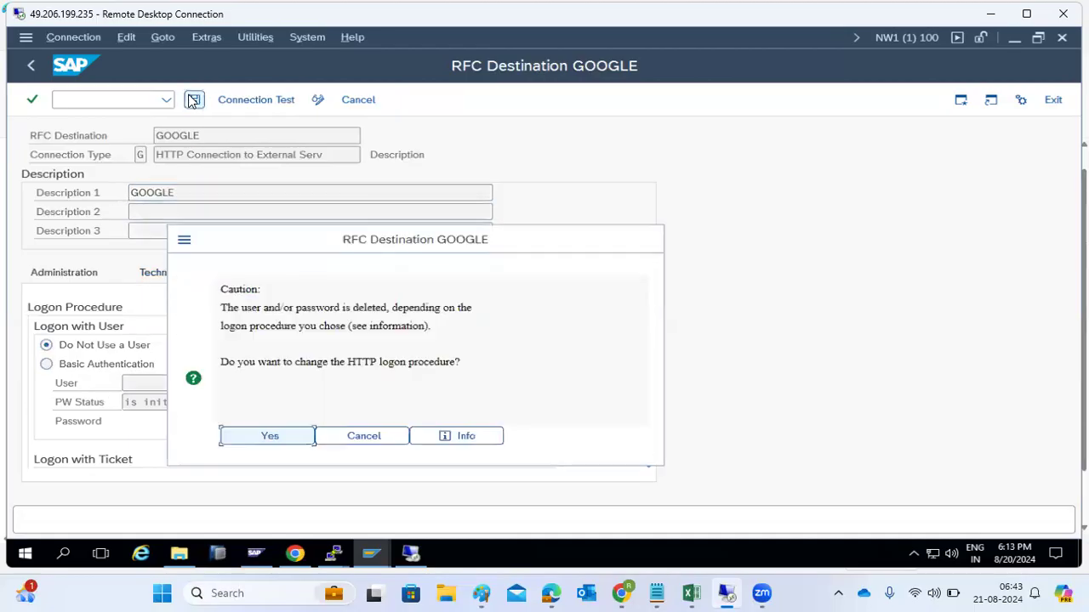
click(296, 437)
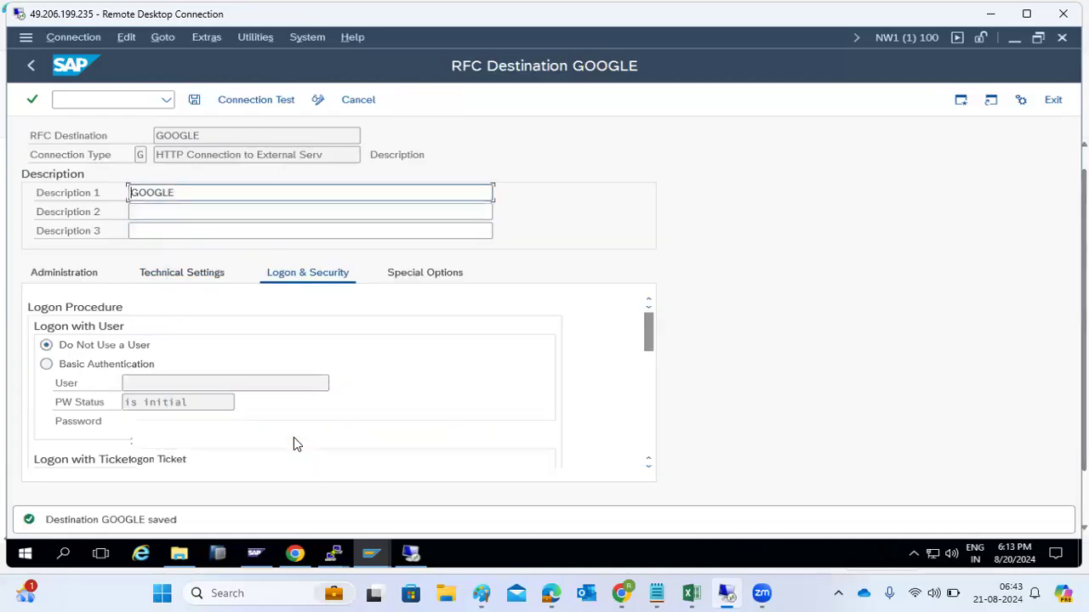
click(188, 277)
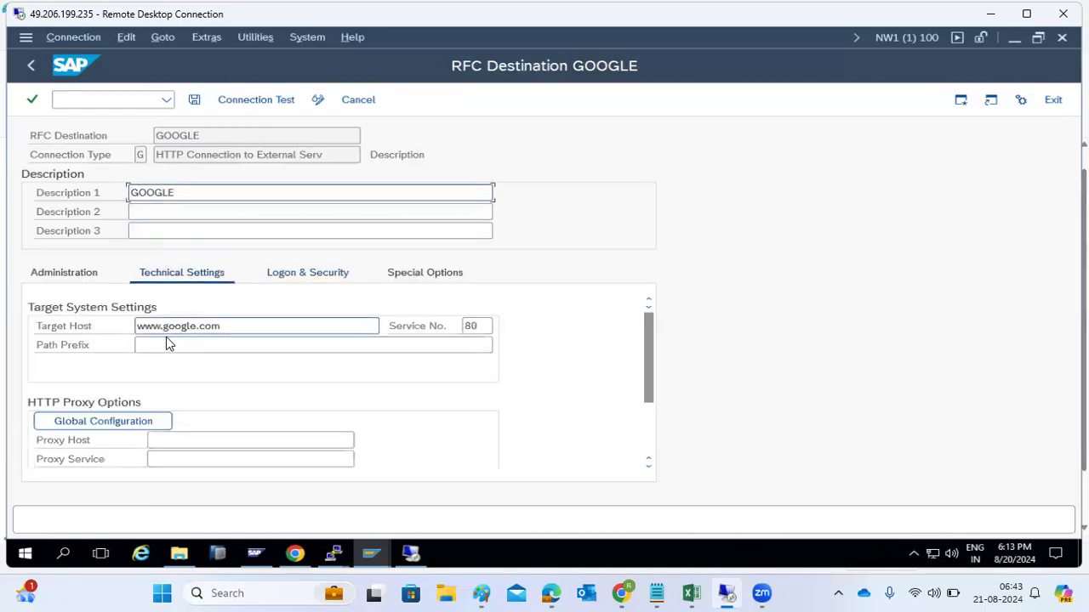
Step: Run the GOOGLE connection test and check its HTTP 200 OK status and Google response body
click(267, 99)
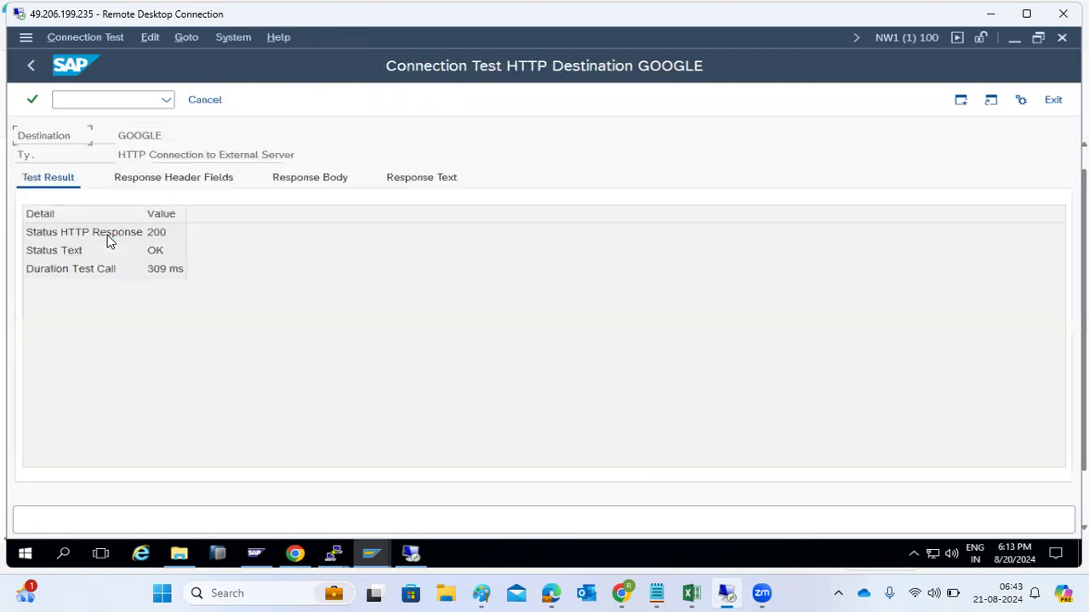
click(150, 233)
click(290, 182)
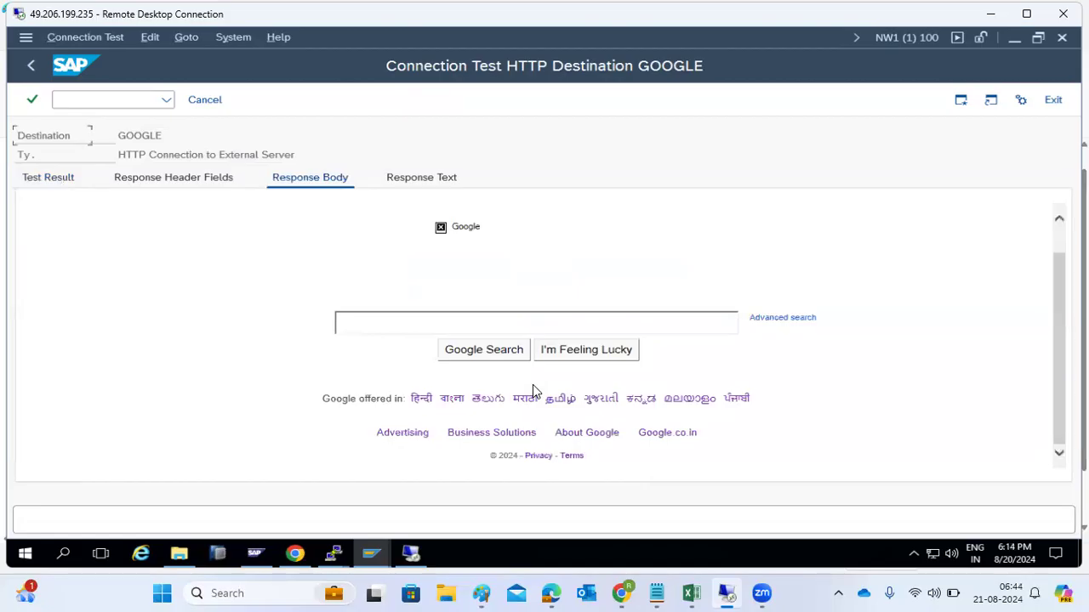
click(450, 327)
click(205, 100)
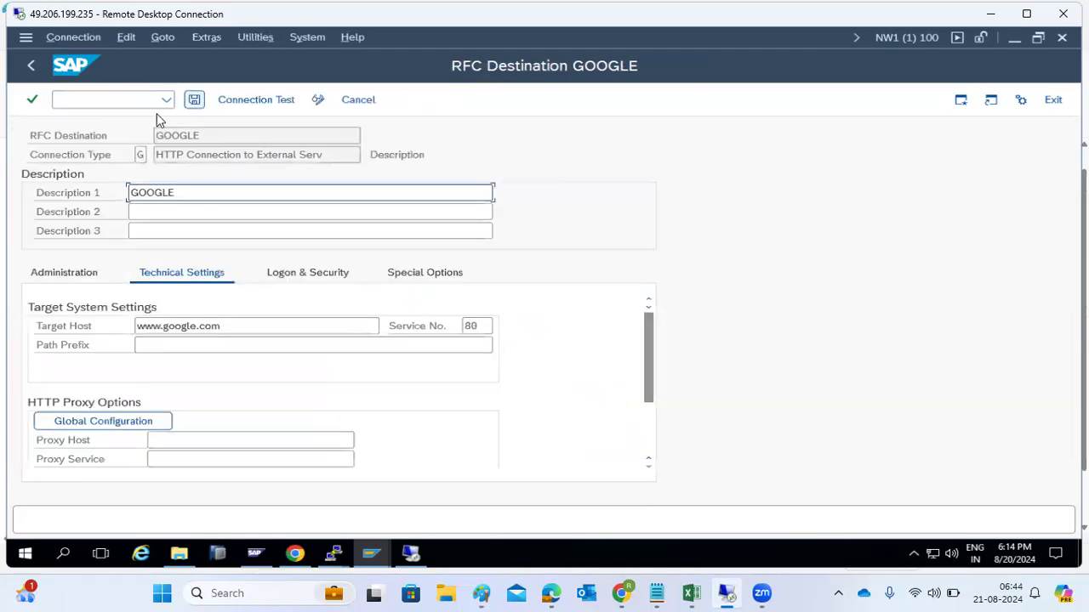
Step: Back on the RFC connections overview, create a new destination under ABAP Connections
click(32, 68)
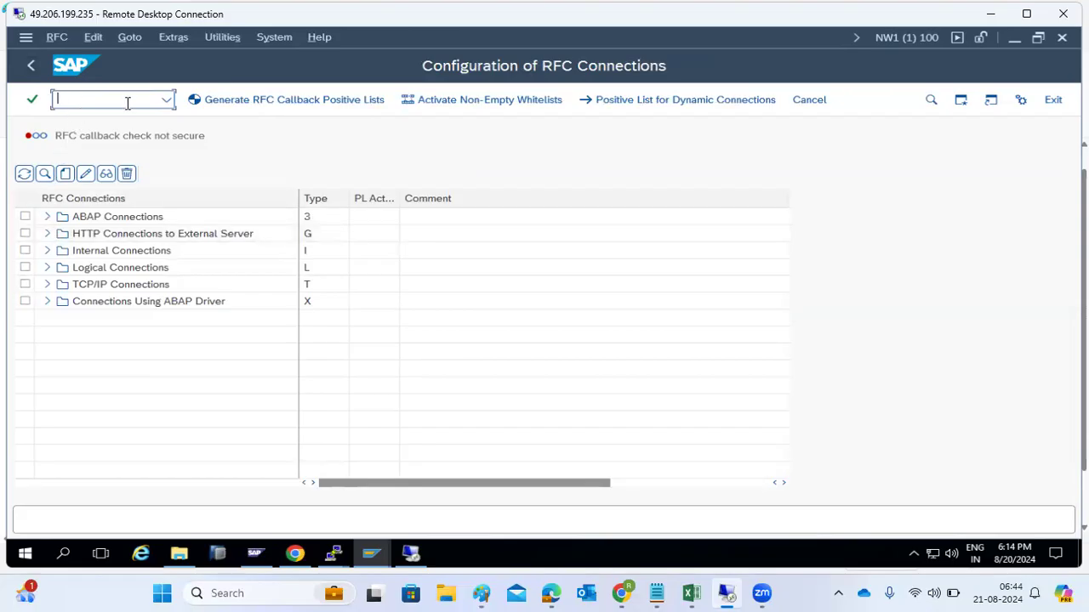
click(166, 100)
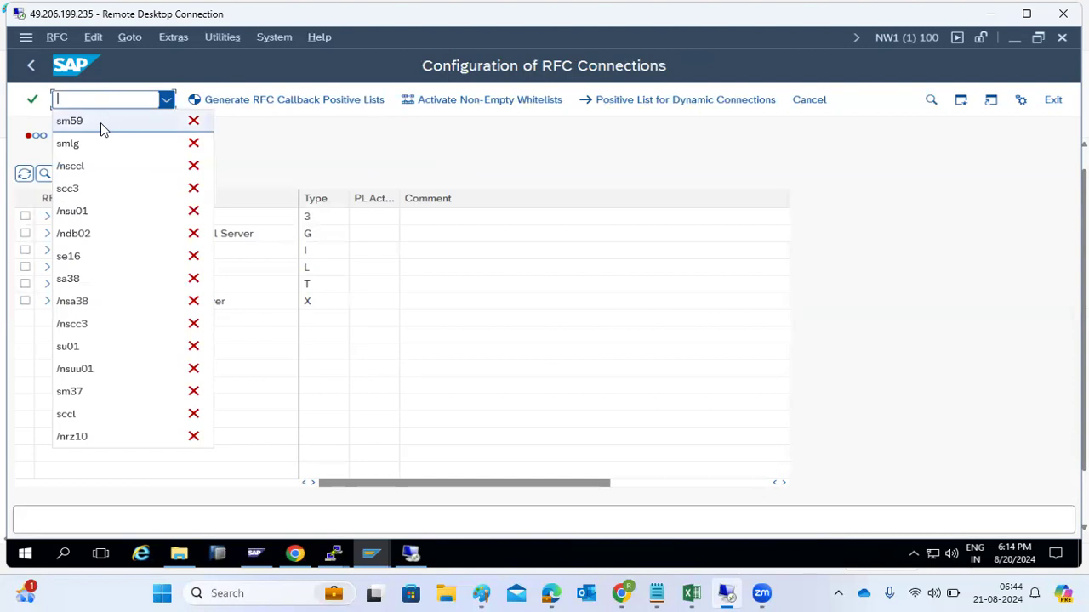
click(408, 142)
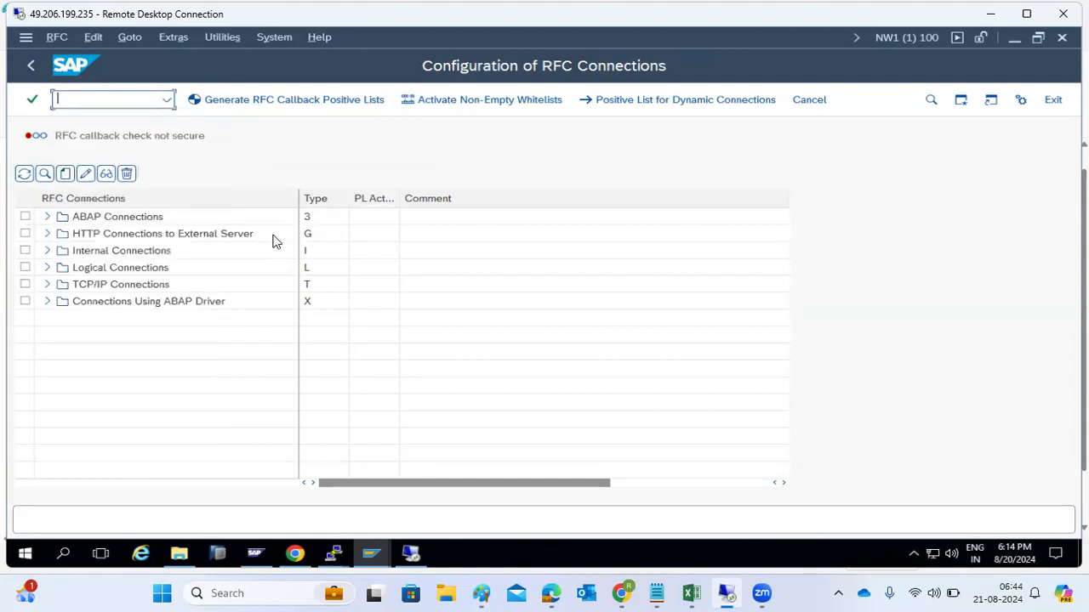
click(87, 218)
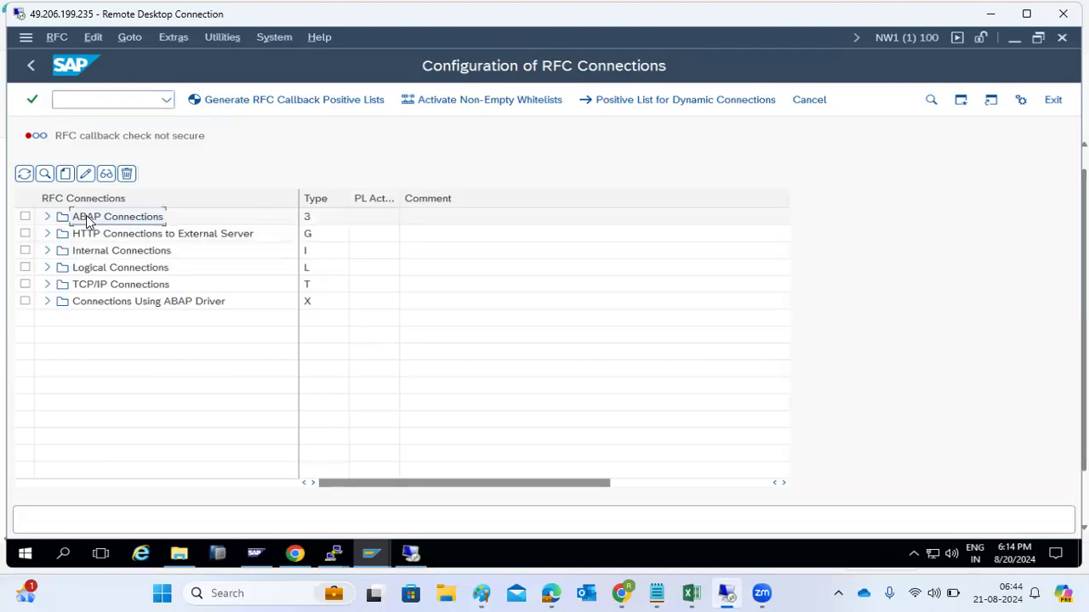
click(65, 175)
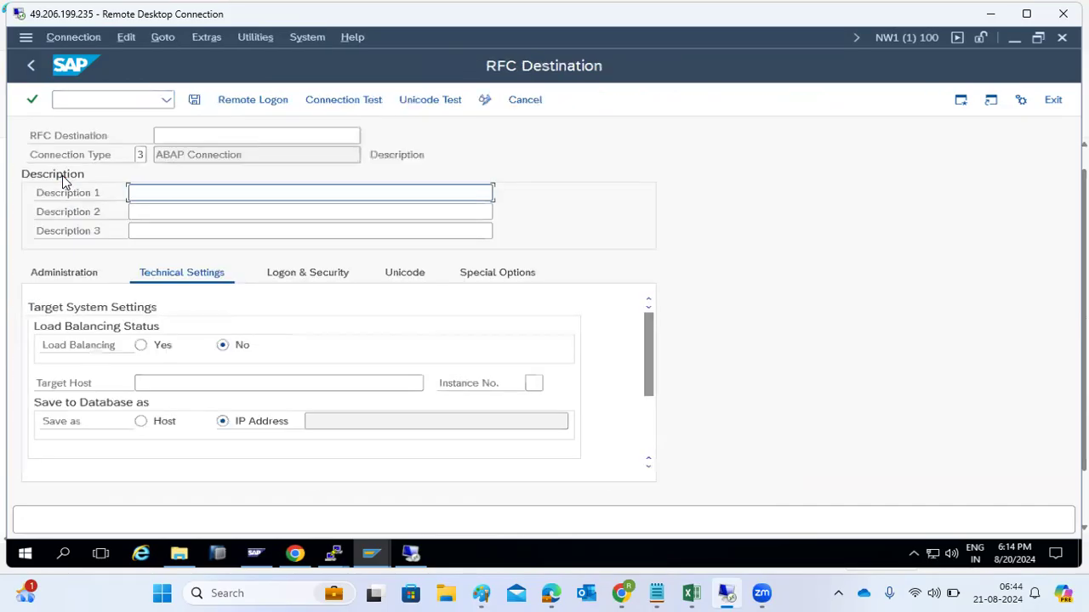
Step: Name the destination ECD with description ECD, target host kponline1 and instance 02
text(ECD)
click(176, 134)
text(ECD)
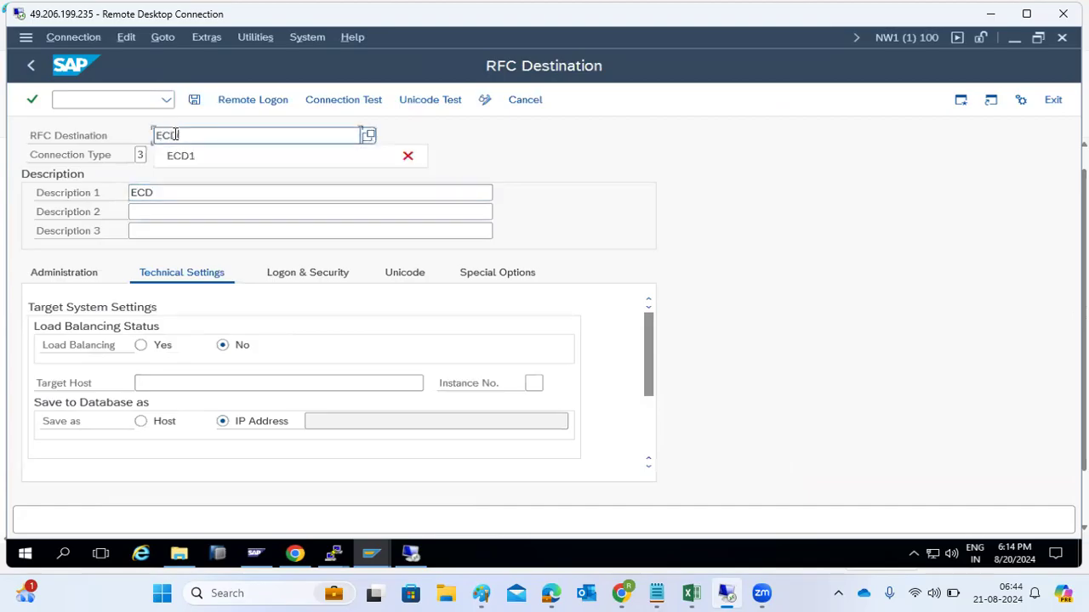
key(Escape)
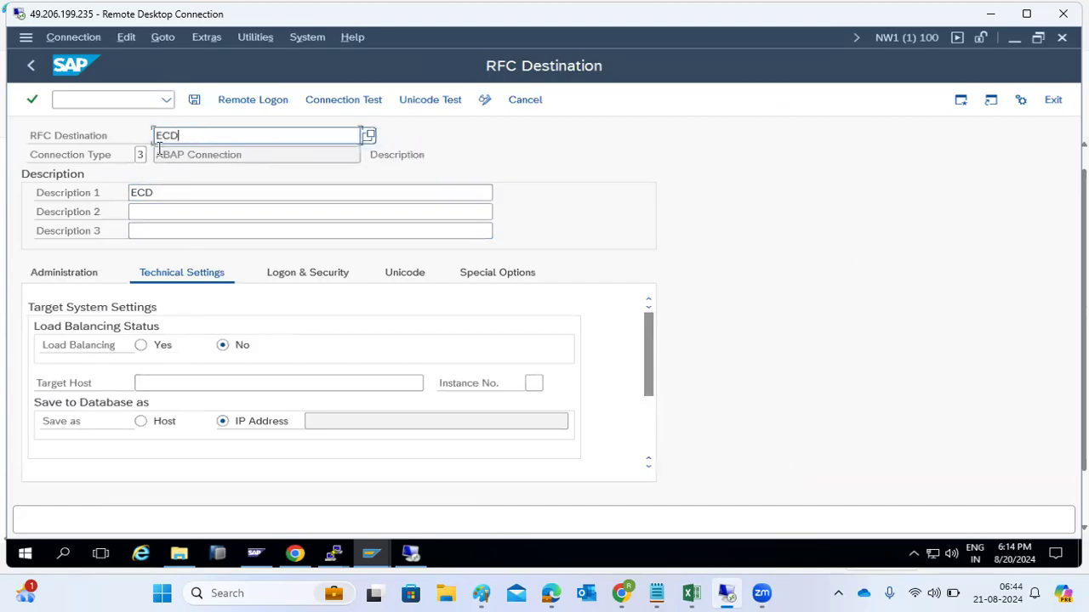
click(142, 384)
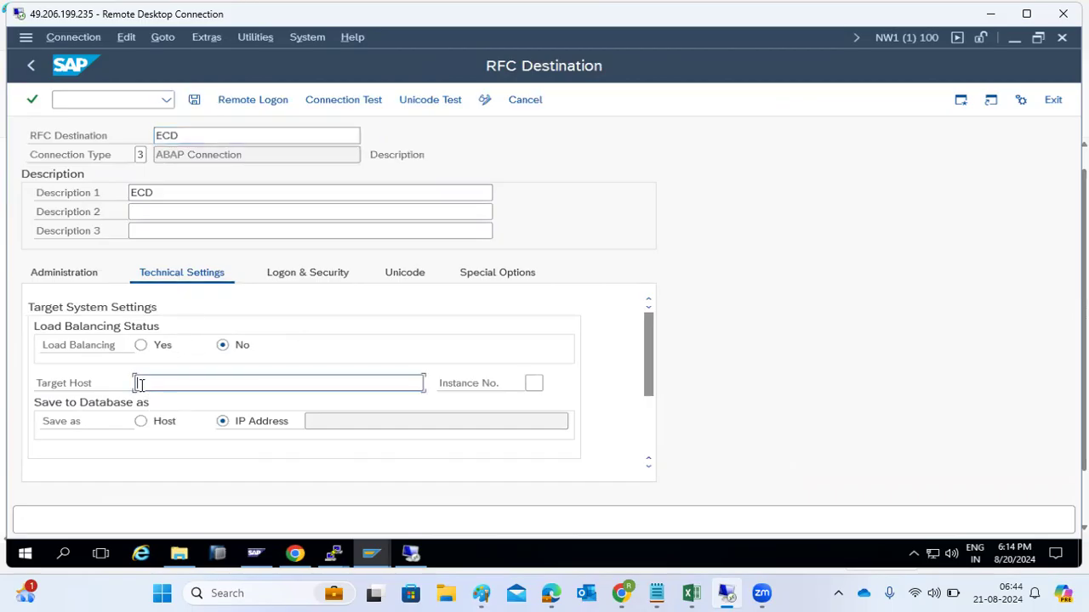
text(kponline1)
key(Tab)
text(02)
Step: On Logon & Security enter client 100, the logon user and password, then save ECD
click(285, 274)
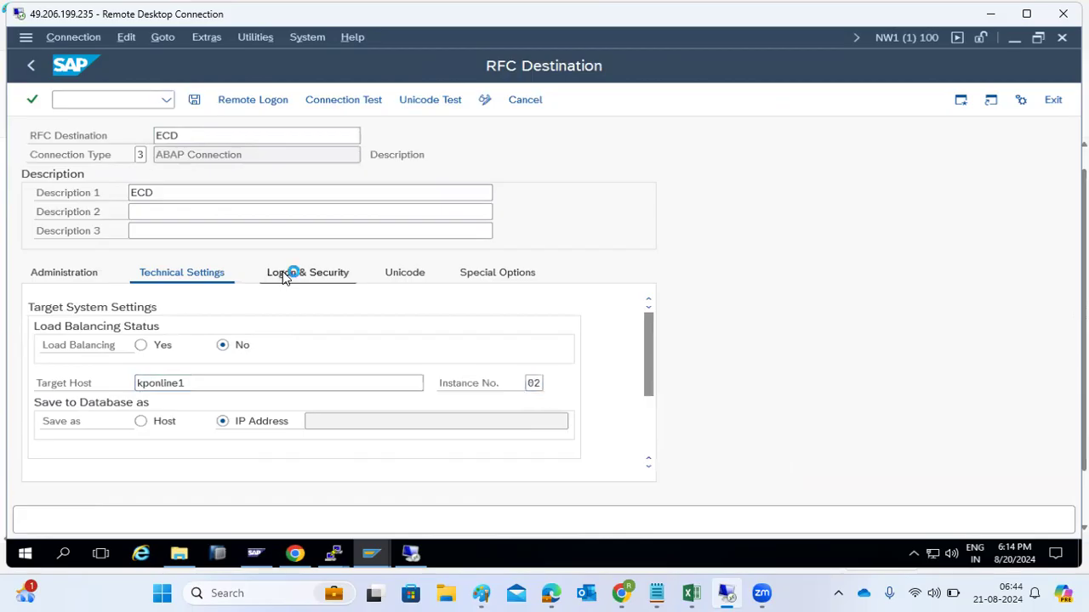
click(135, 343)
text(100)
key(Tab)
text(basis)
key(Tab)
text(***********)
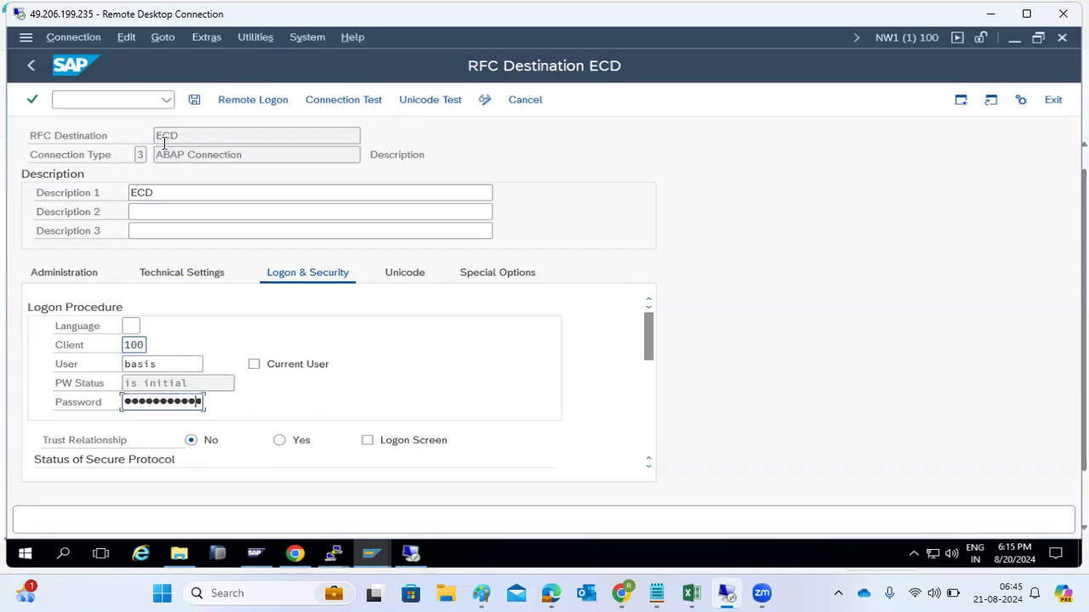
click(193, 99)
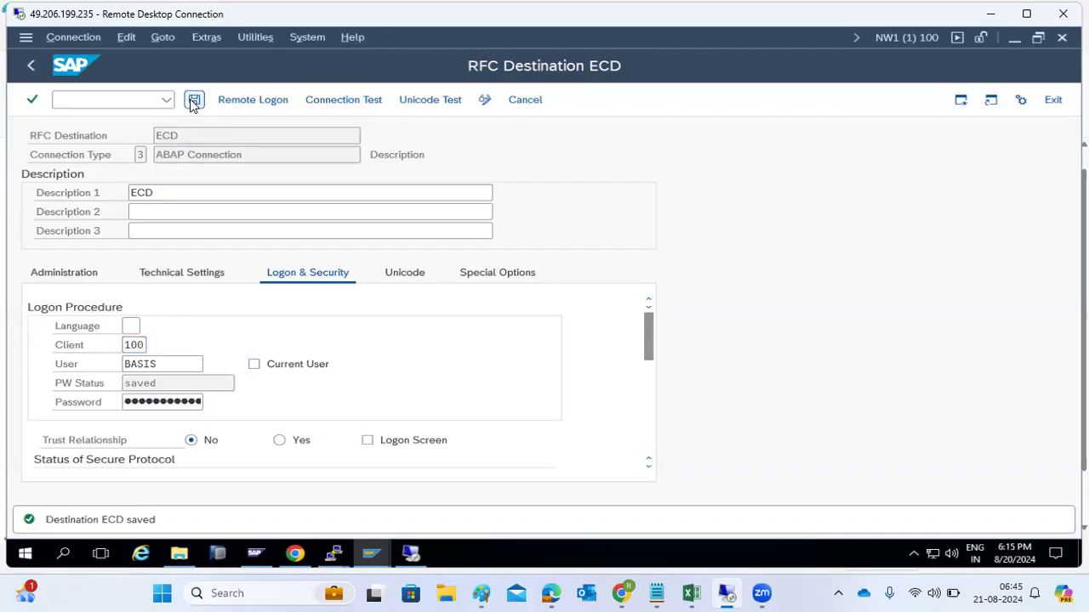
click(323, 102)
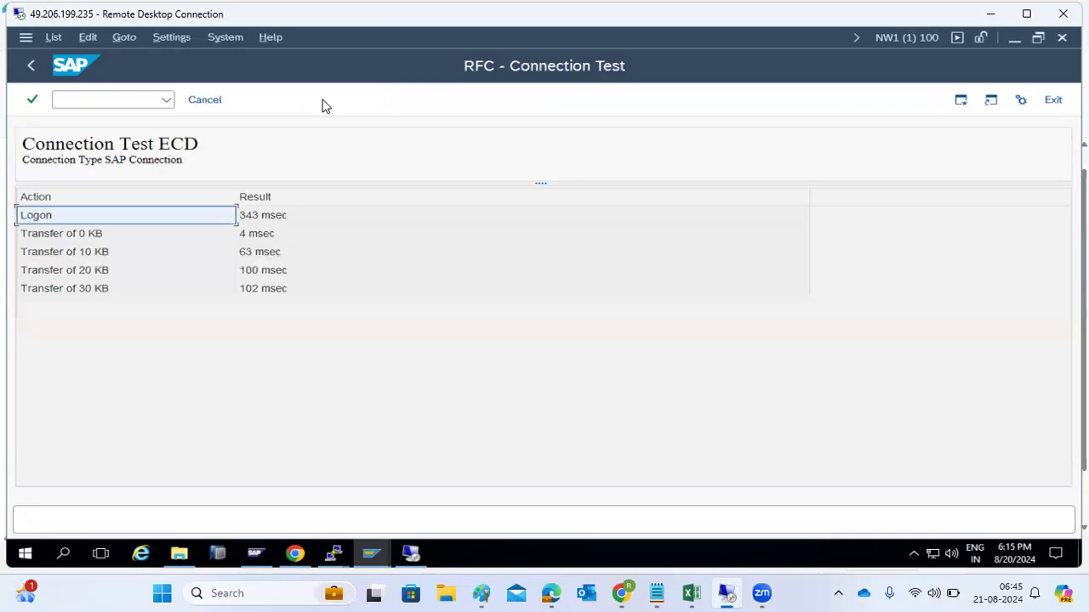
click(251, 221)
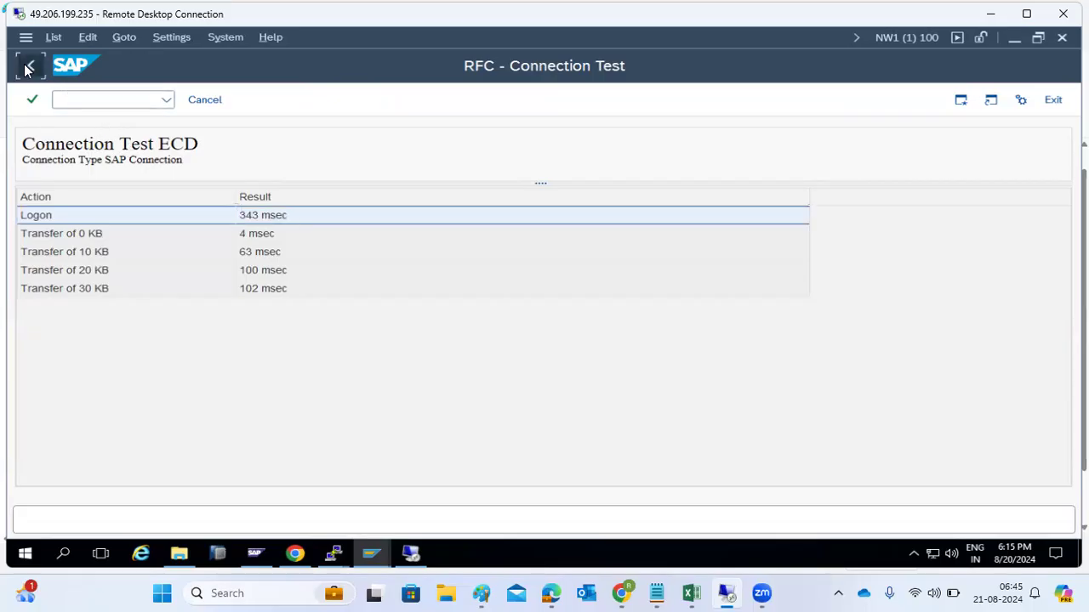
click(31, 65)
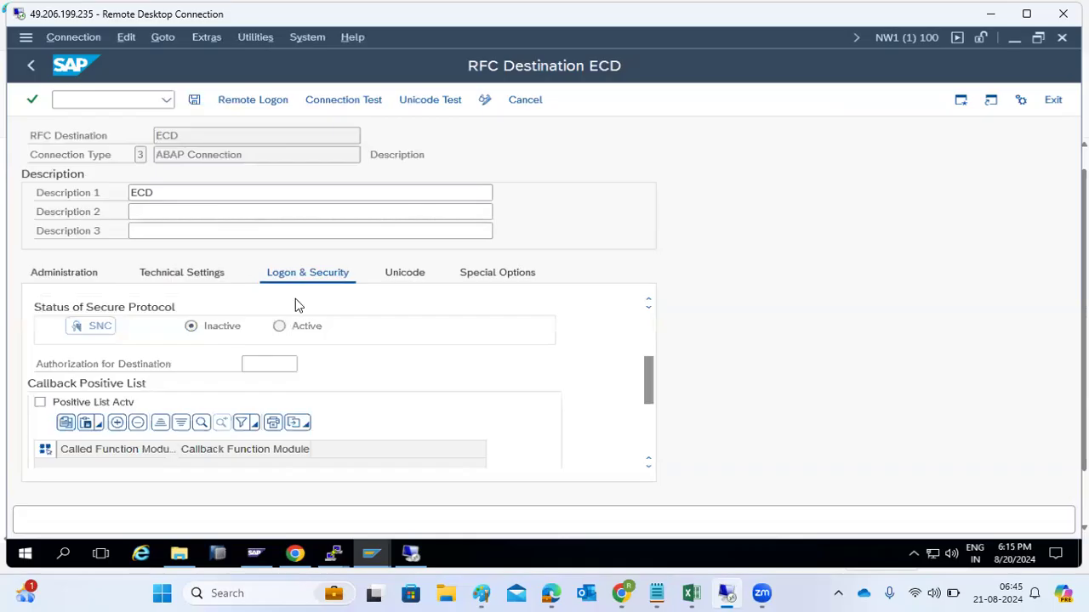
Step: Trim ECD's target host from kponline1 to kponlin, save, and run a connection test
click(202, 282)
click(235, 380)
key(BackSpace)
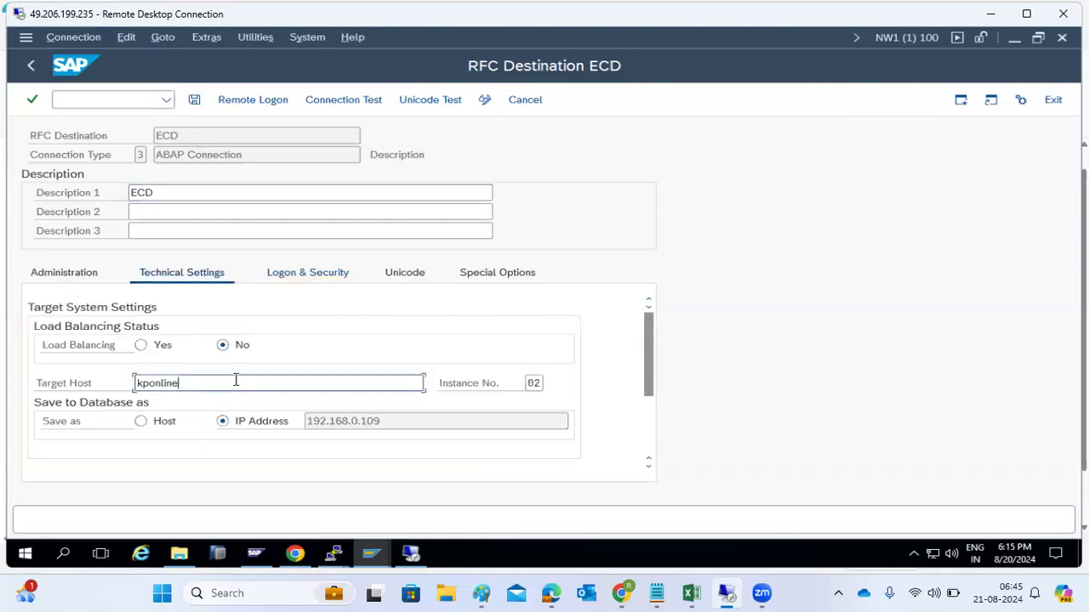
key(BackSpace)
click(194, 100)
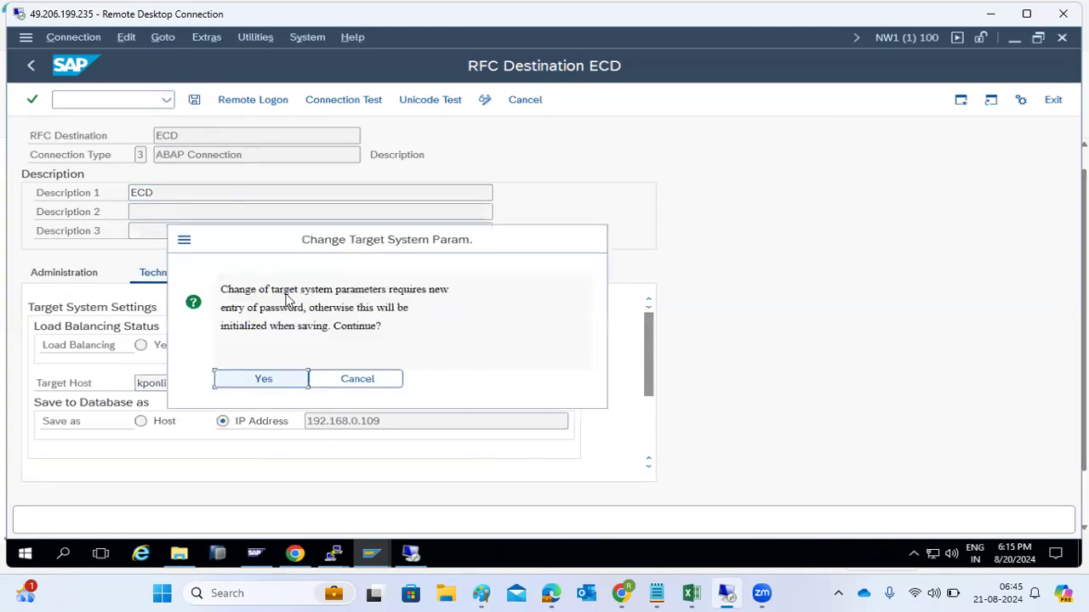
click(286, 381)
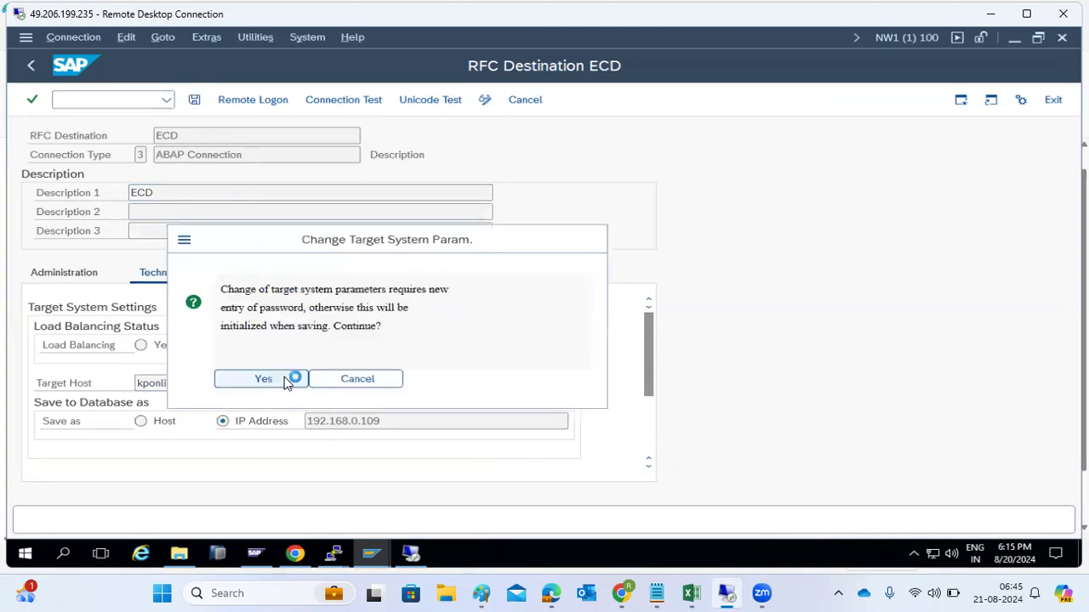
click(324, 108)
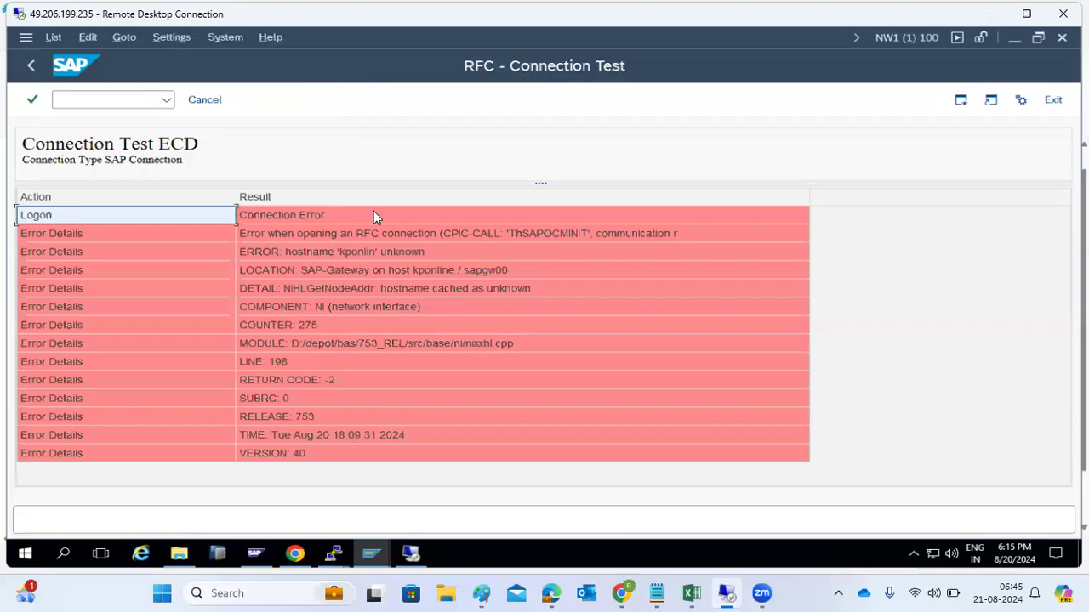
Step: Review the unknown hostname error, go back, and restore the target host to kponline1
click(411, 257)
click(408, 293)
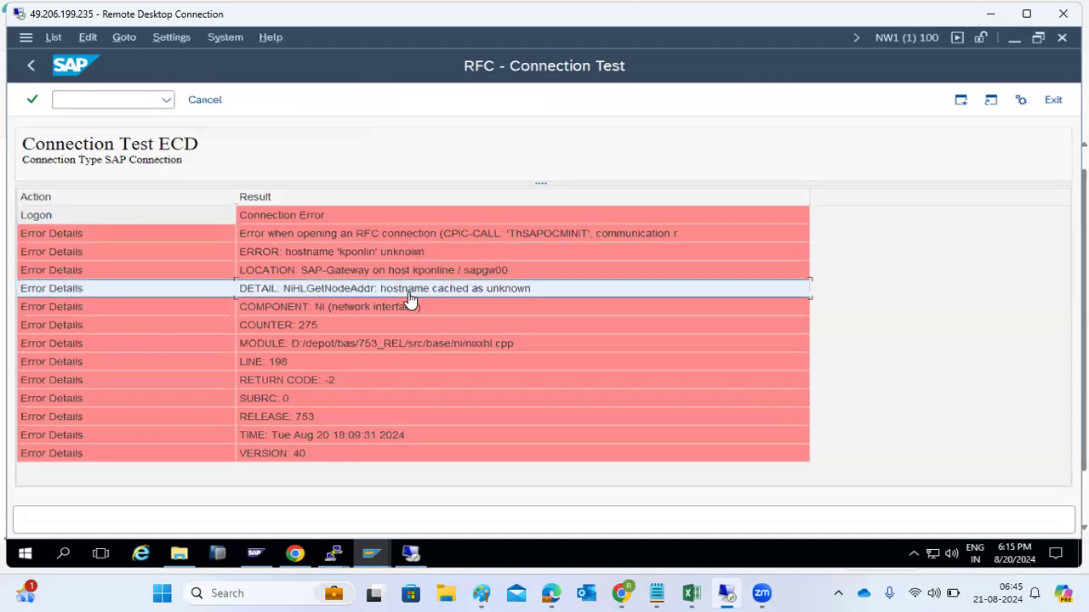
click(376, 343)
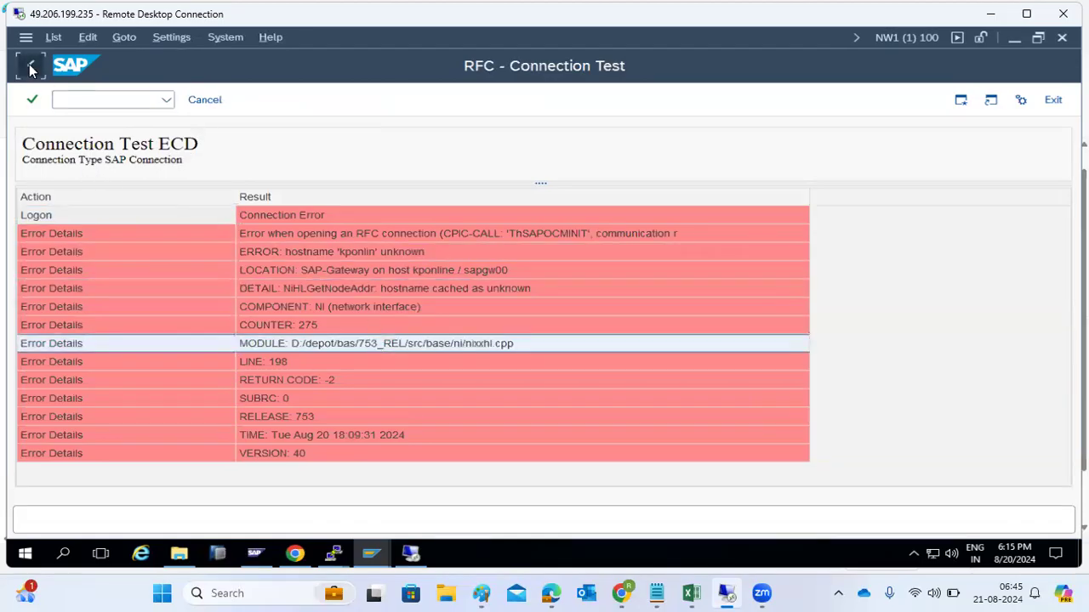
click(31, 65)
click(189, 384)
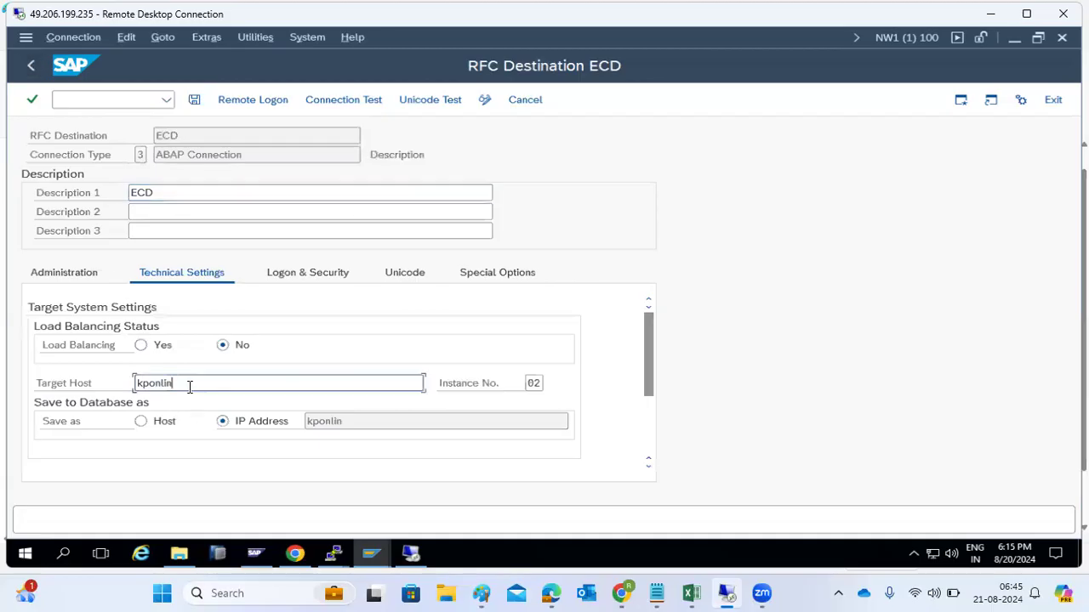
text(e1)
Step: Recheck the Logon & Security and technical settings, then return to the RFC connections list
click(277, 275)
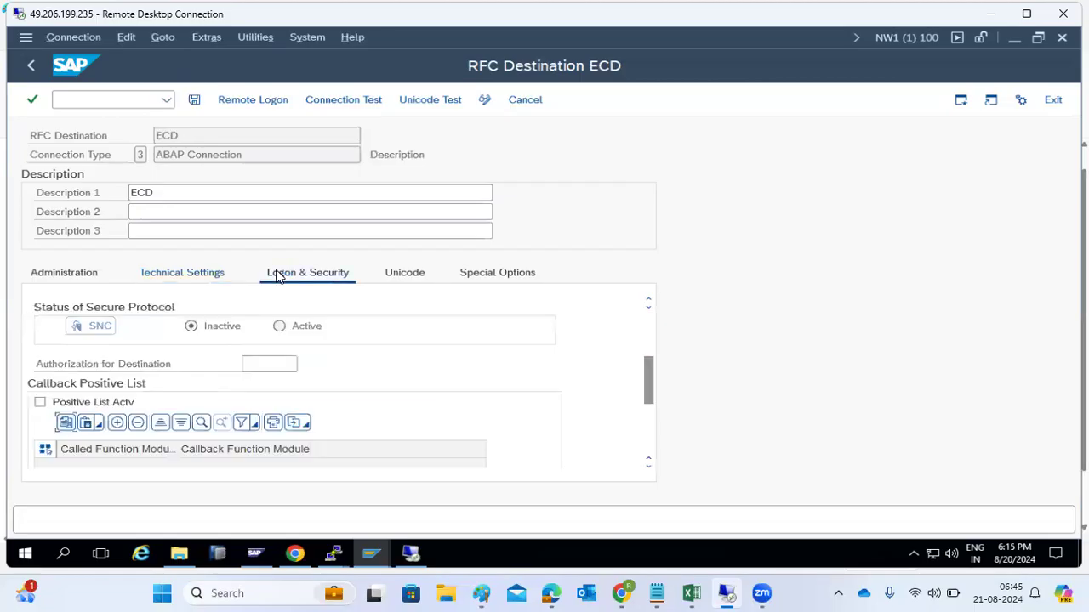
scroll(280, 345, up, 5)
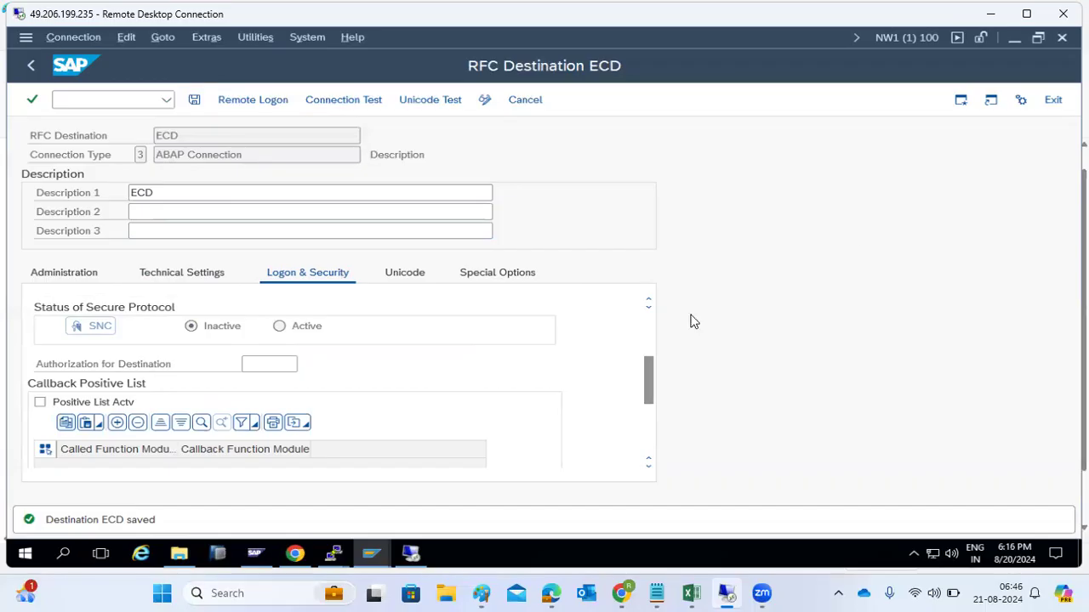
click(159, 283)
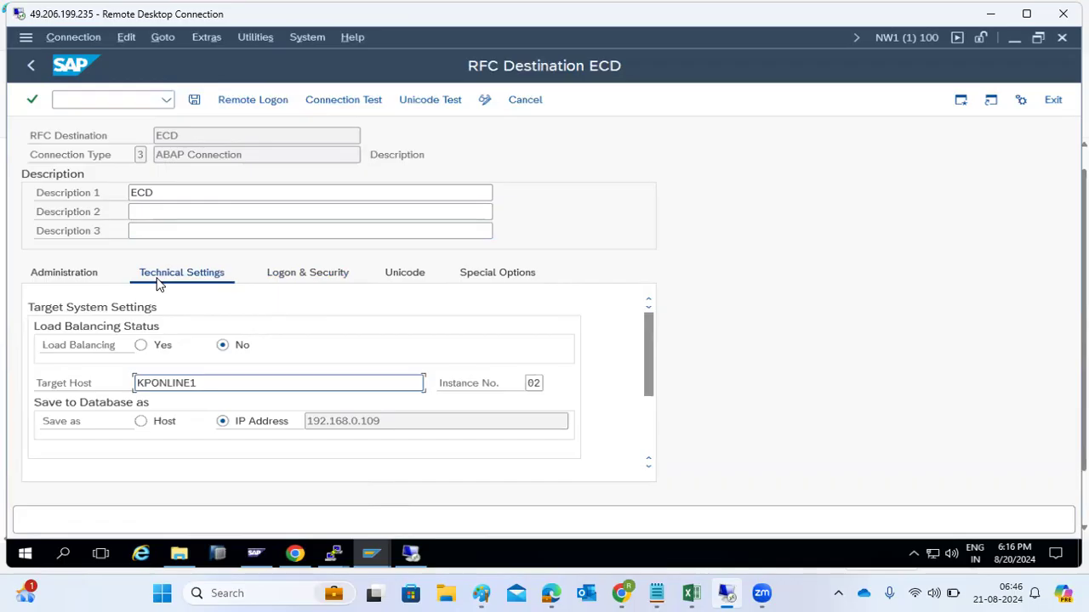
click(308, 276)
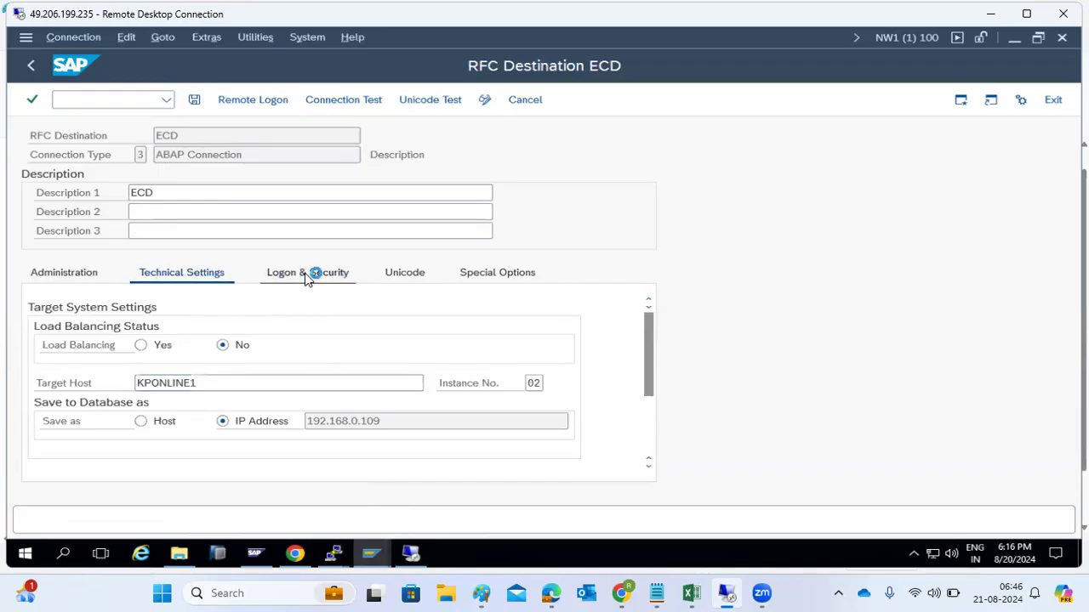
scroll(236, 379, up, 3)
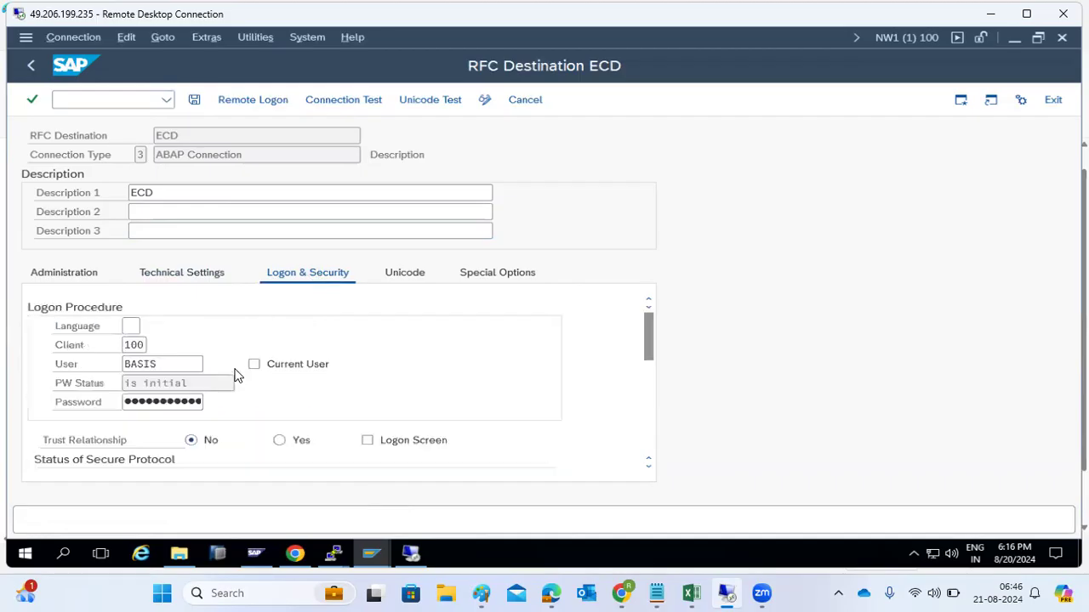
click(162, 368)
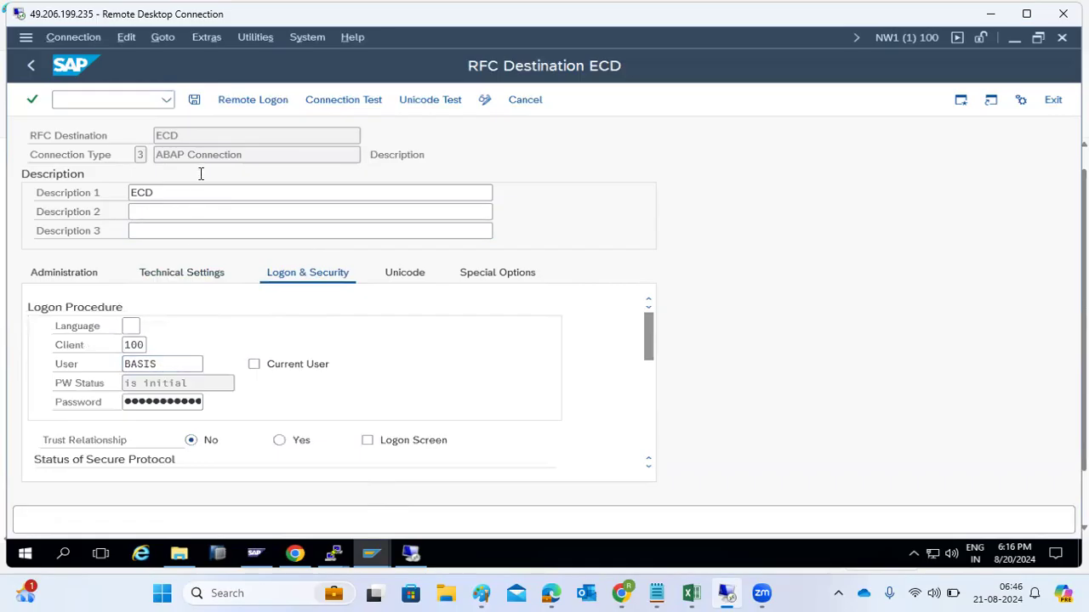
click(28, 66)
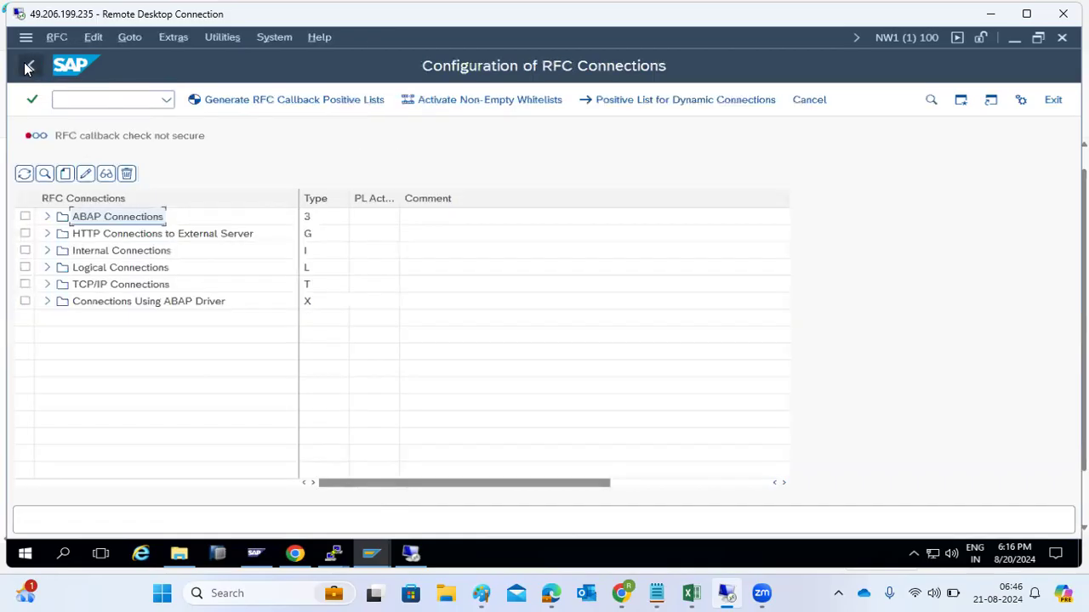
Step: Open the ECD destination and run Utilities > Test > Connection Test, which fails
click(47, 217)
click(96, 237)
double_click(96, 238)
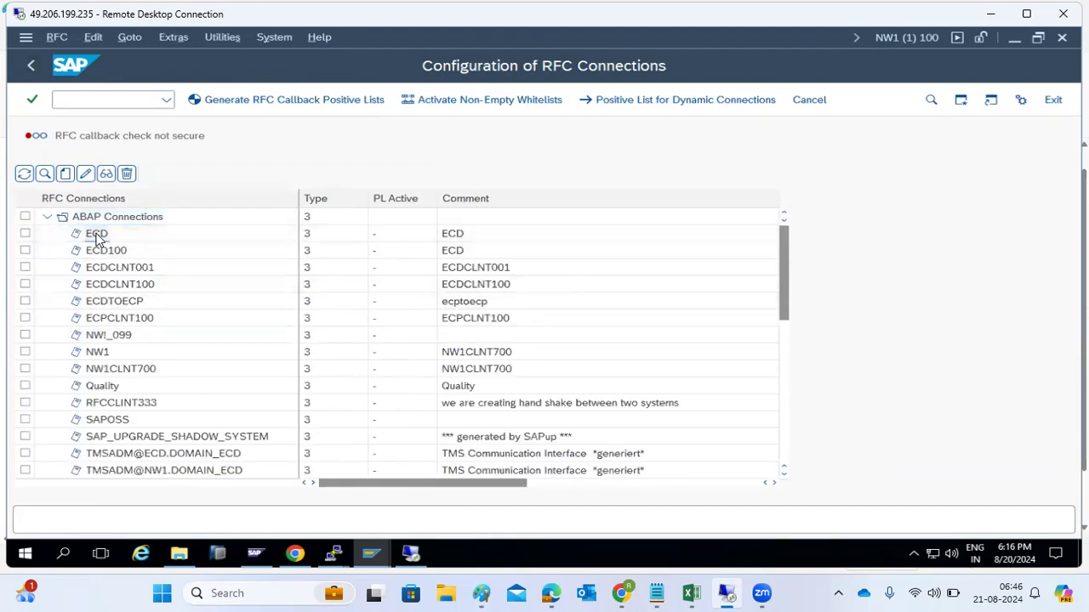
click(256, 38)
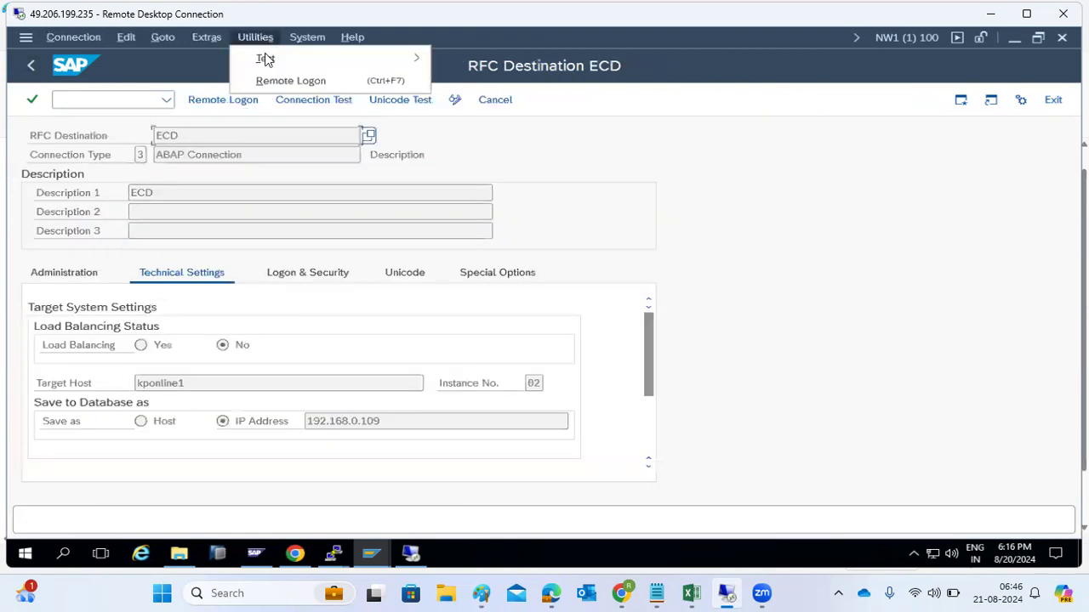
mouse_move(244, 64)
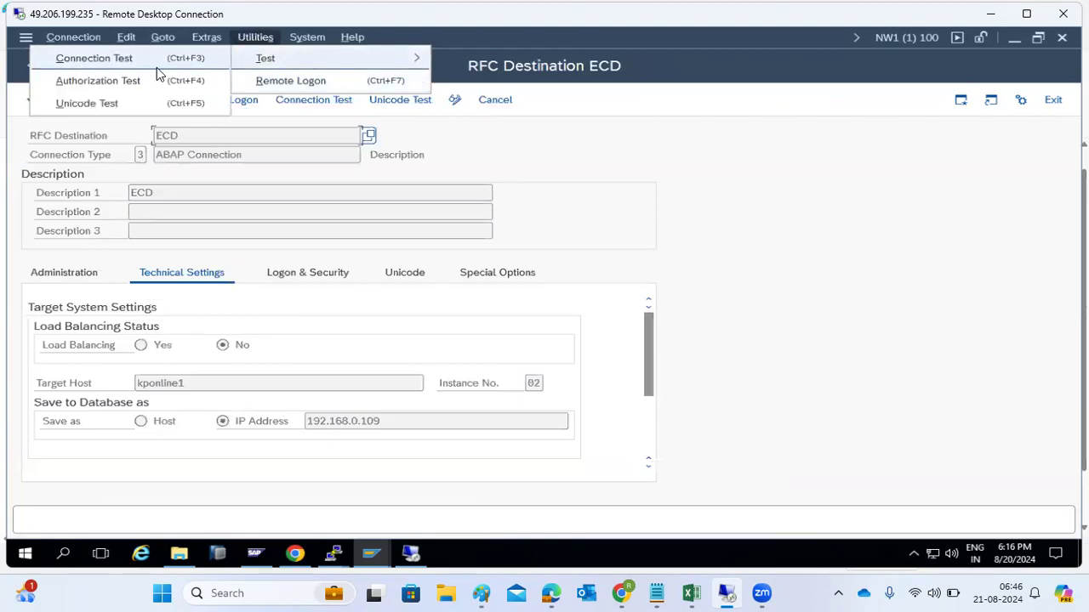
click(94, 80)
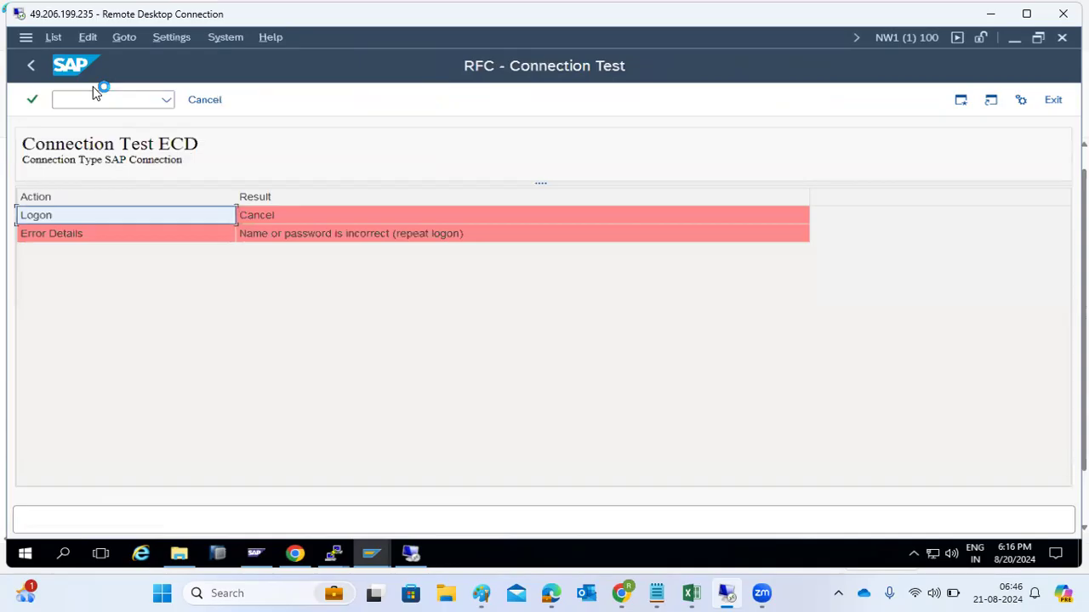
click(202, 100)
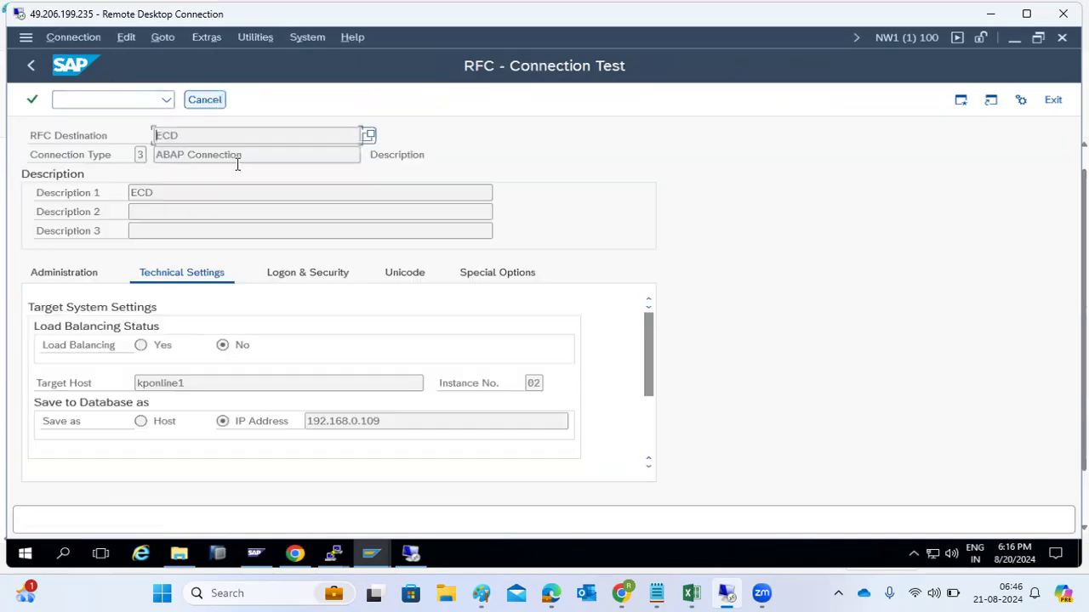
Step: Switch ECD to change mode, re-enter the logon password on Logon & Security, and save
click(325, 274)
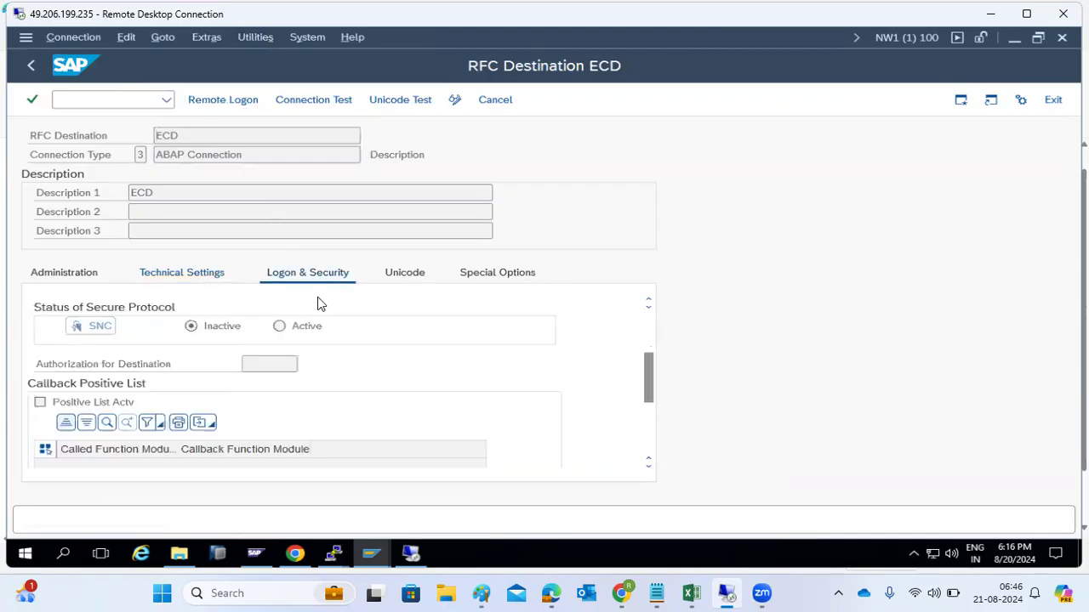
scroll(319, 304, up, 3)
click(454, 99)
scroll(187, 360, up, 3)
click(148, 401)
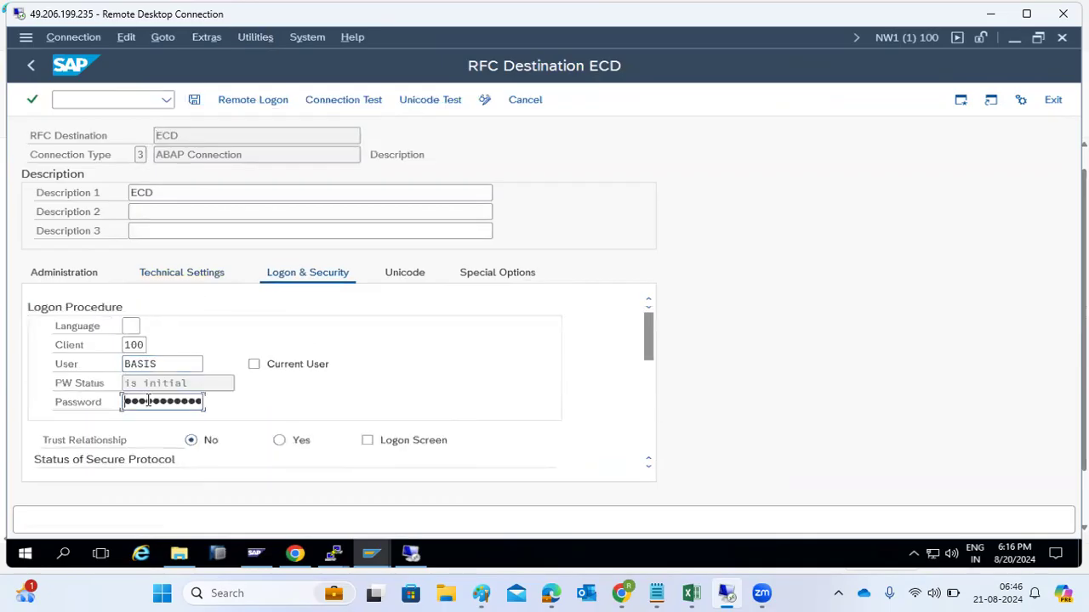
key(Right)
key(Right)
key(Right)
key(Right)
key(Right)
click(194, 101)
Step: Rerun the ECD connection test: logon 316 msec, 30 KB transferred in 111 msec
click(240, 36)
mouse_move(334, 64)
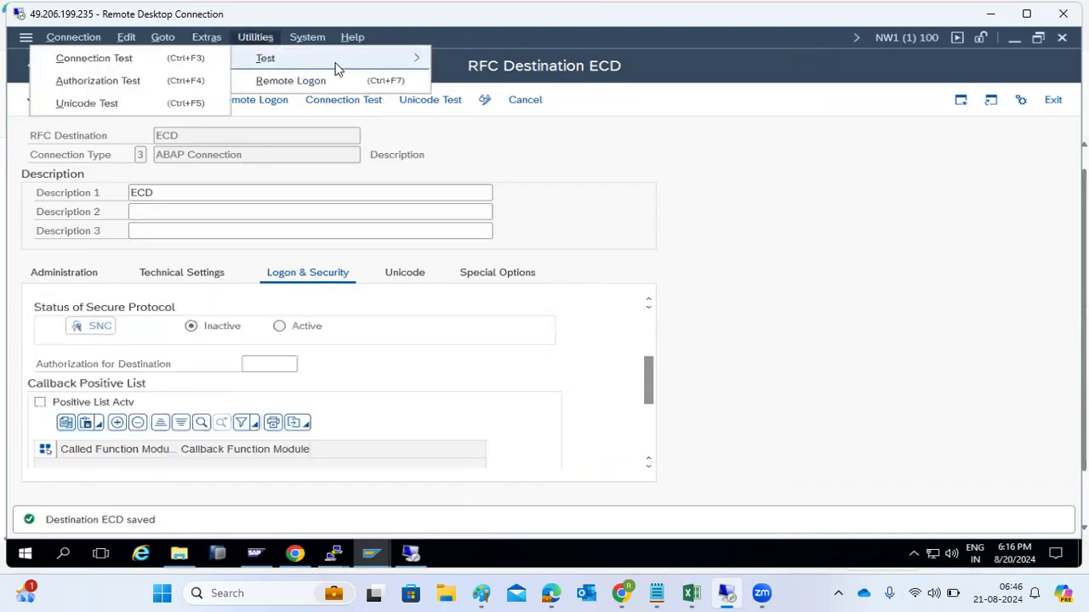
click(136, 58)
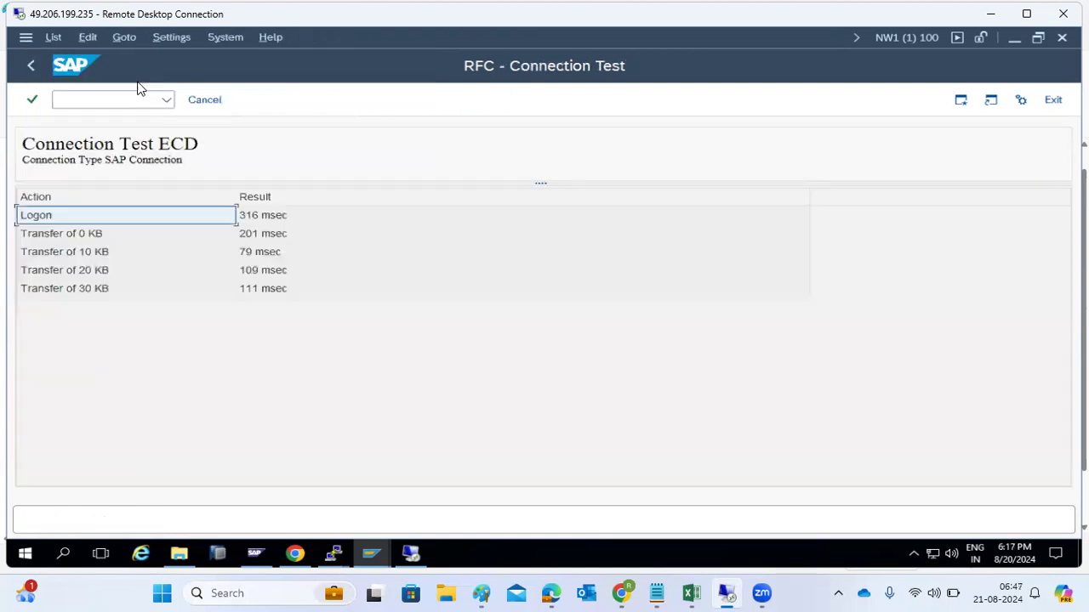
click(31, 66)
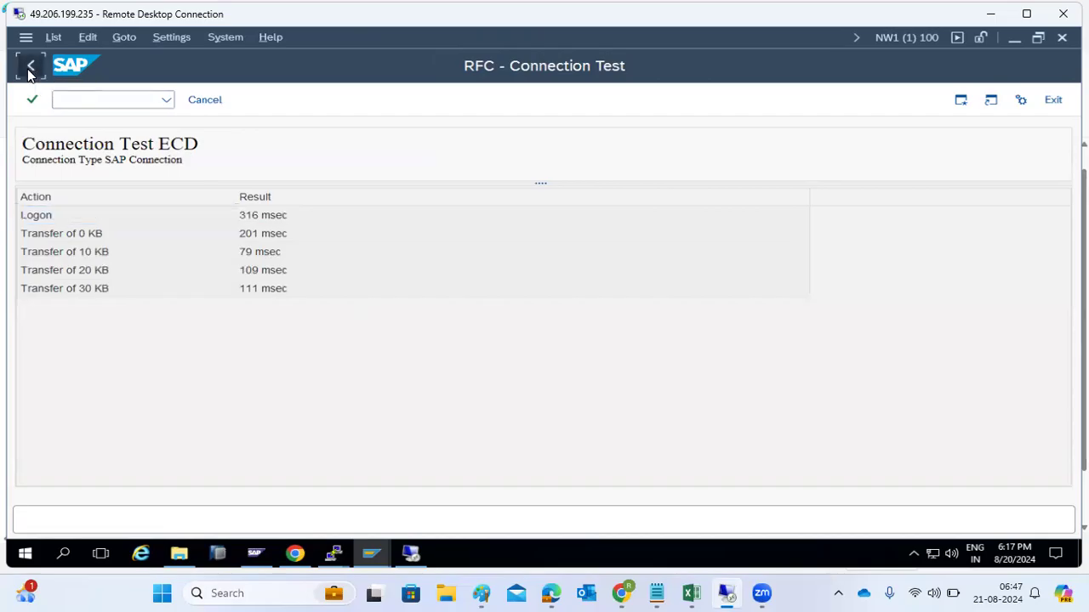
Step: Browse the SM59 tree, expanding the ABAP, HTTP (showing GOOGLE) and TCP/IP connection folders
click(31, 68)
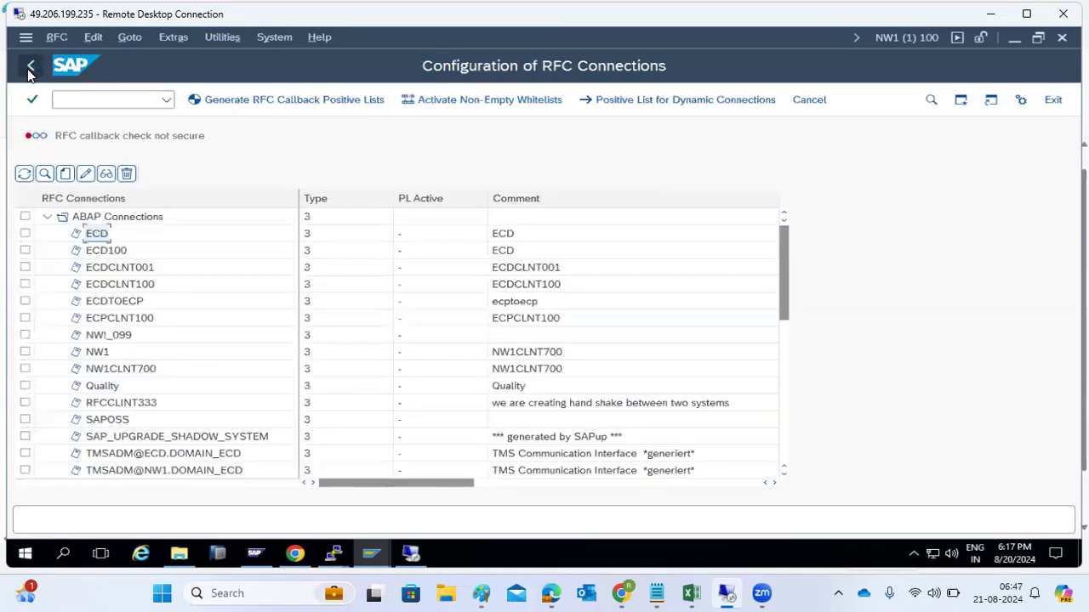
click(47, 217)
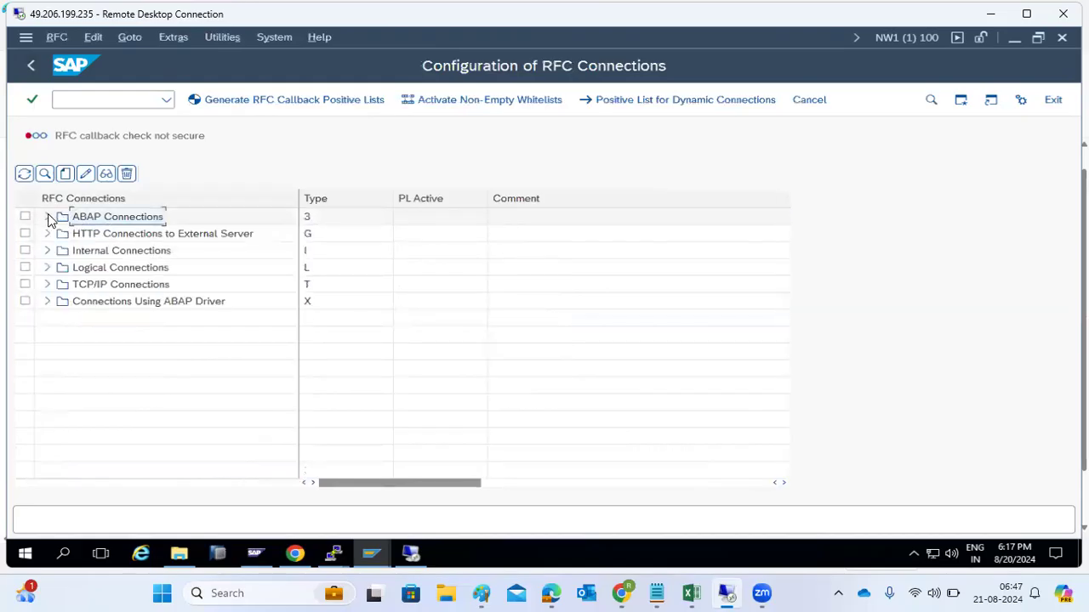
click(48, 218)
scroll(119, 281, down, 8)
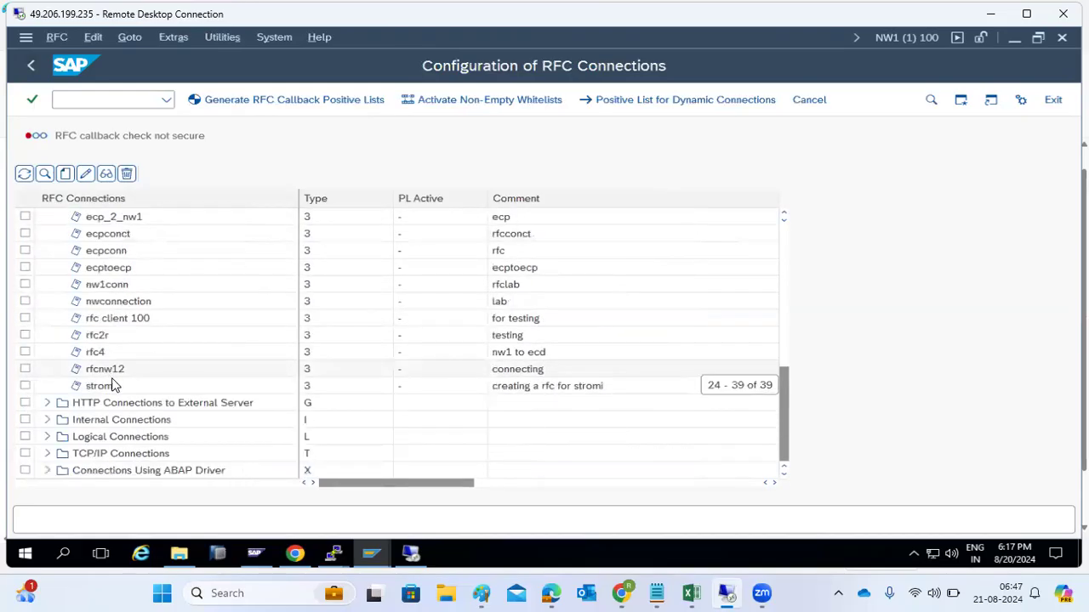
click(49, 404)
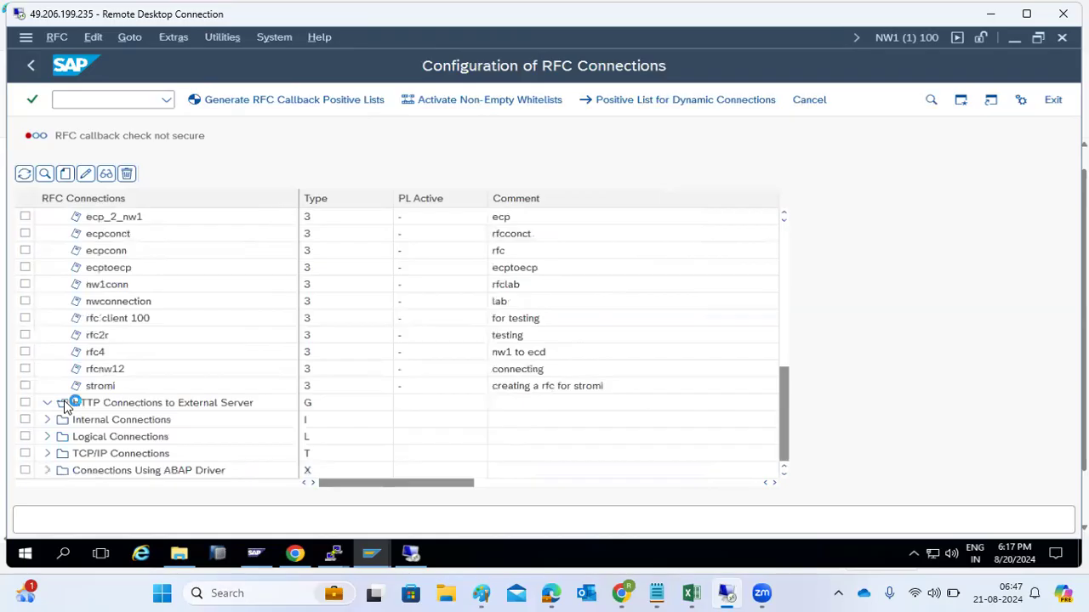
scroll(159, 410, down, 1)
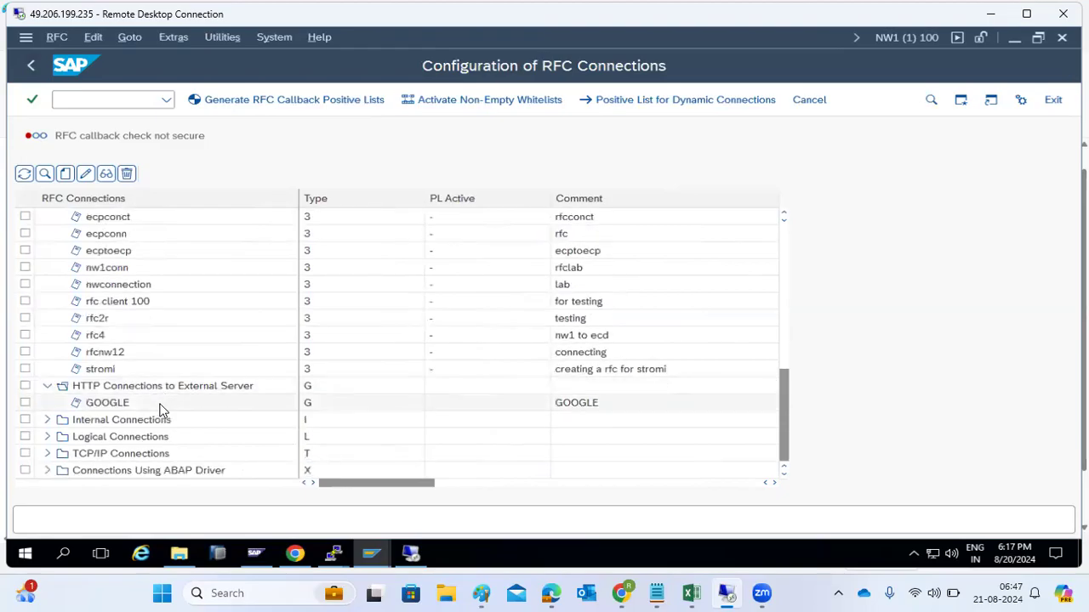
click(48, 454)
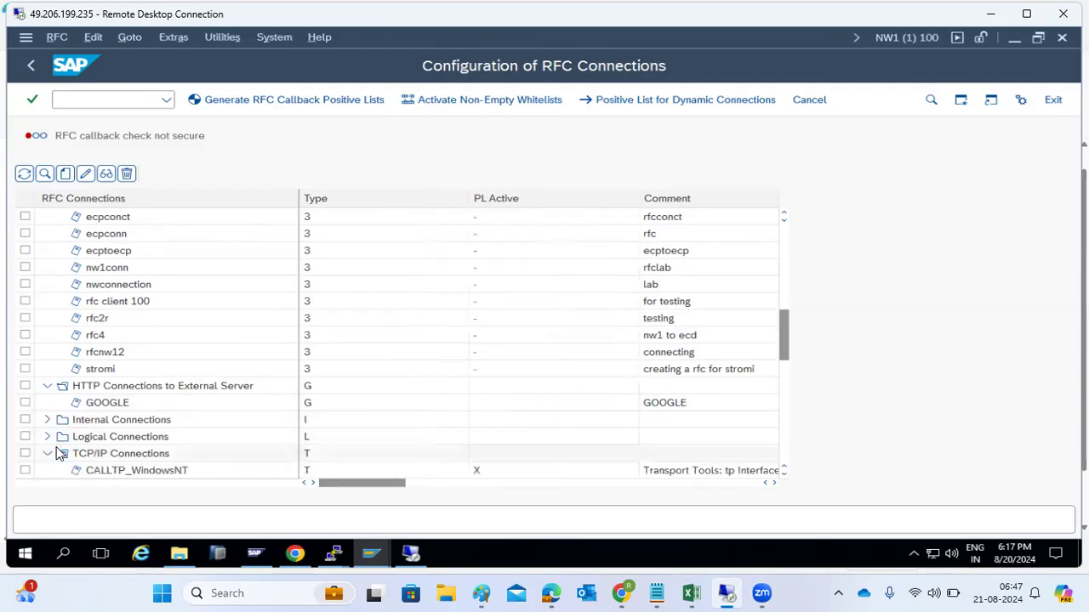
scroll(72, 443, down, 5)
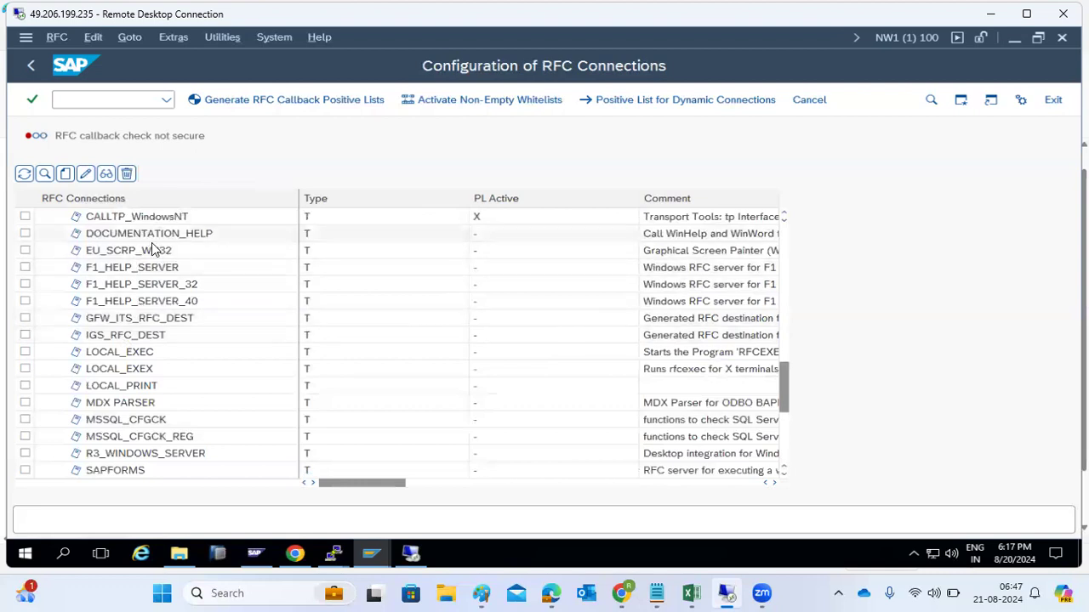
scroll(132, 407, down, 5)
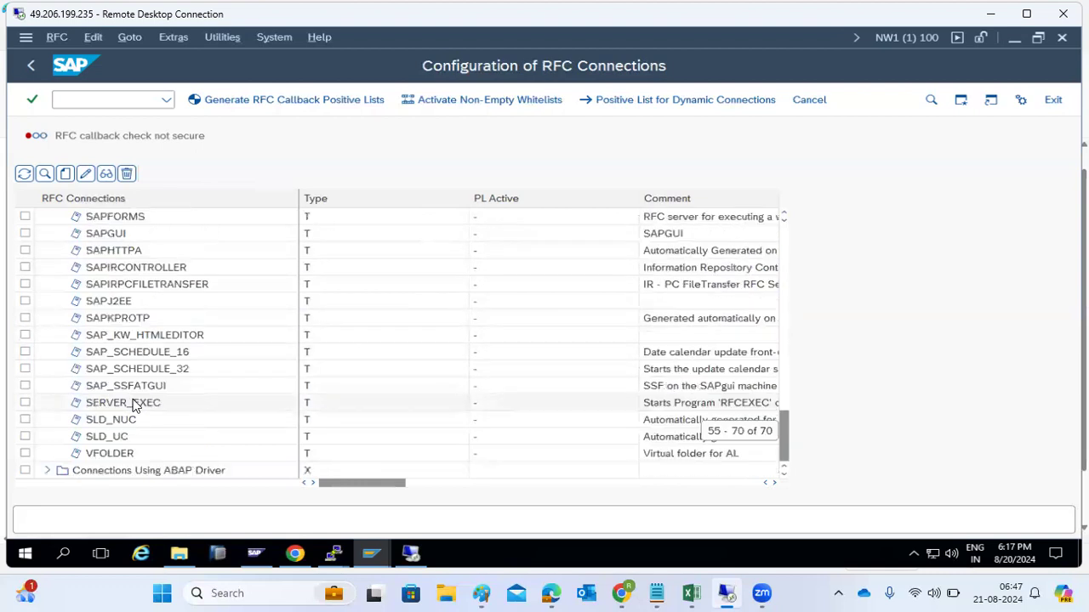
scroll(134, 407, up, 4)
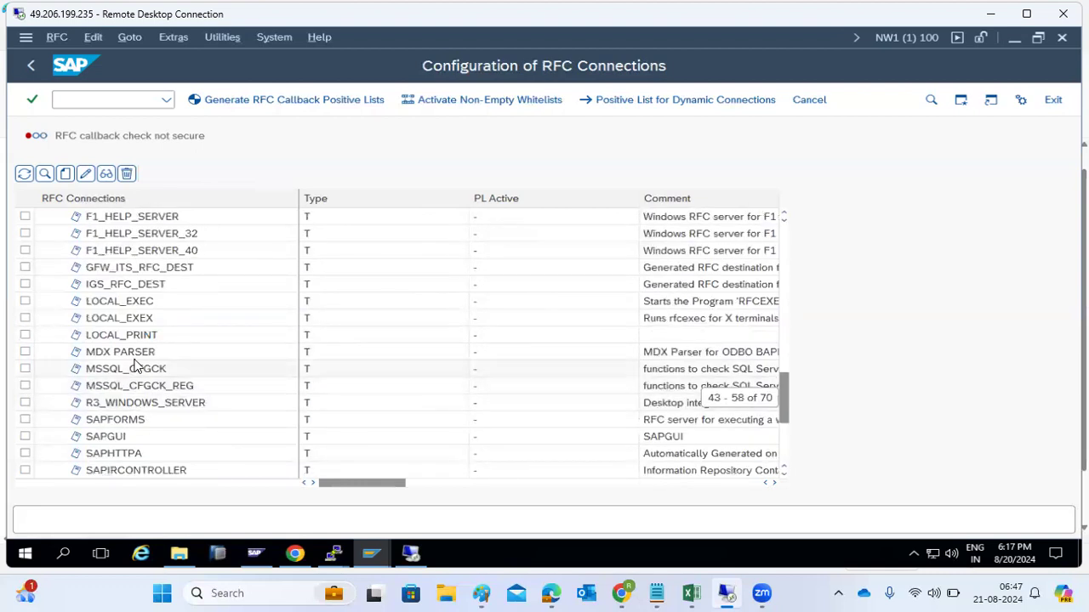
scroll(109, 280, up, 5)
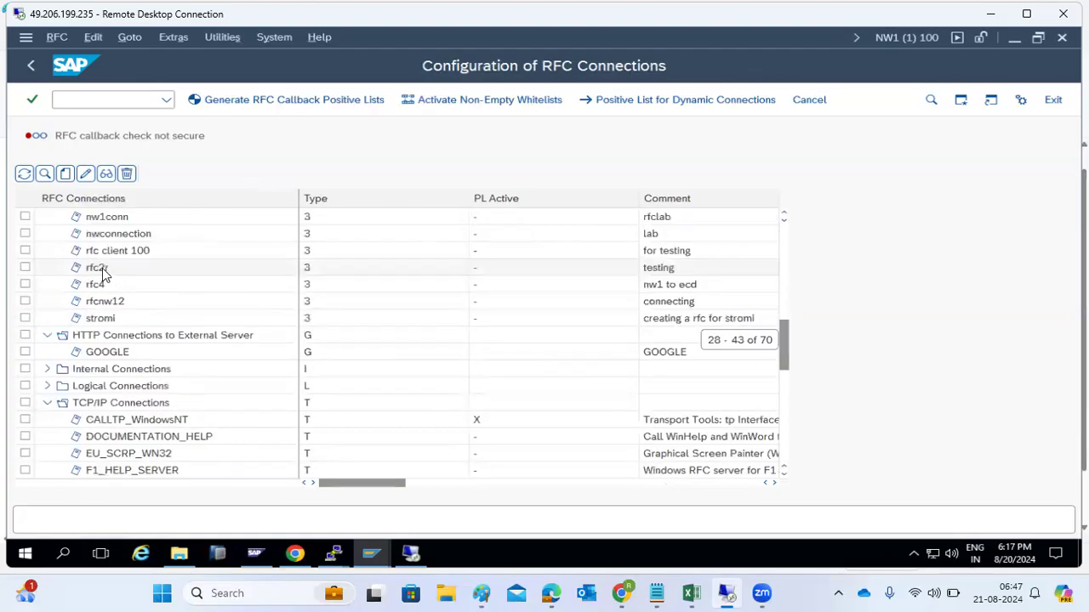
click(47, 405)
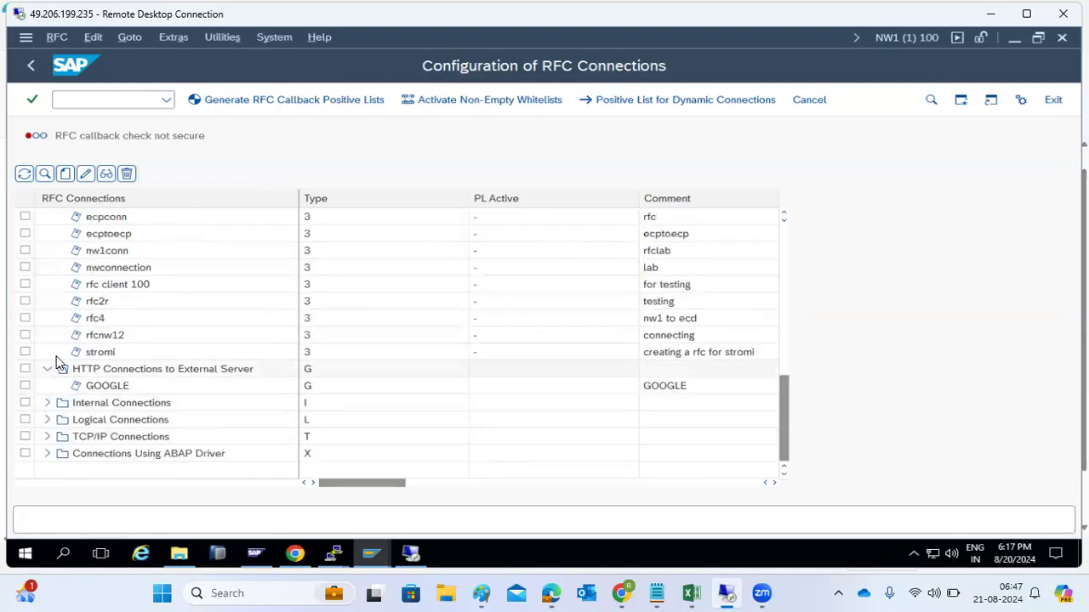
scroll(66, 352, up, 7)
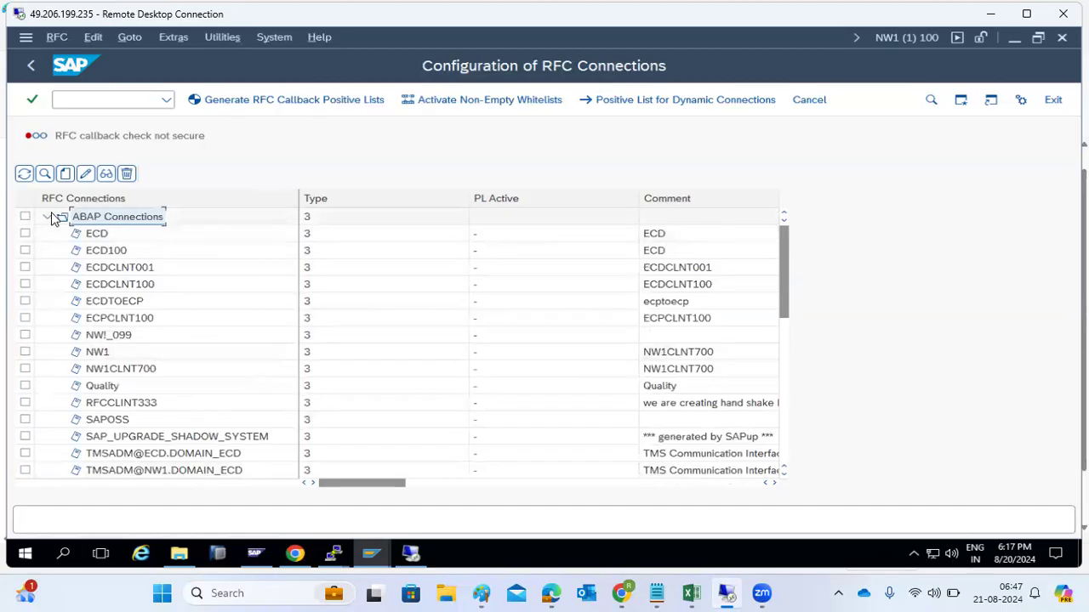
click(48, 217)
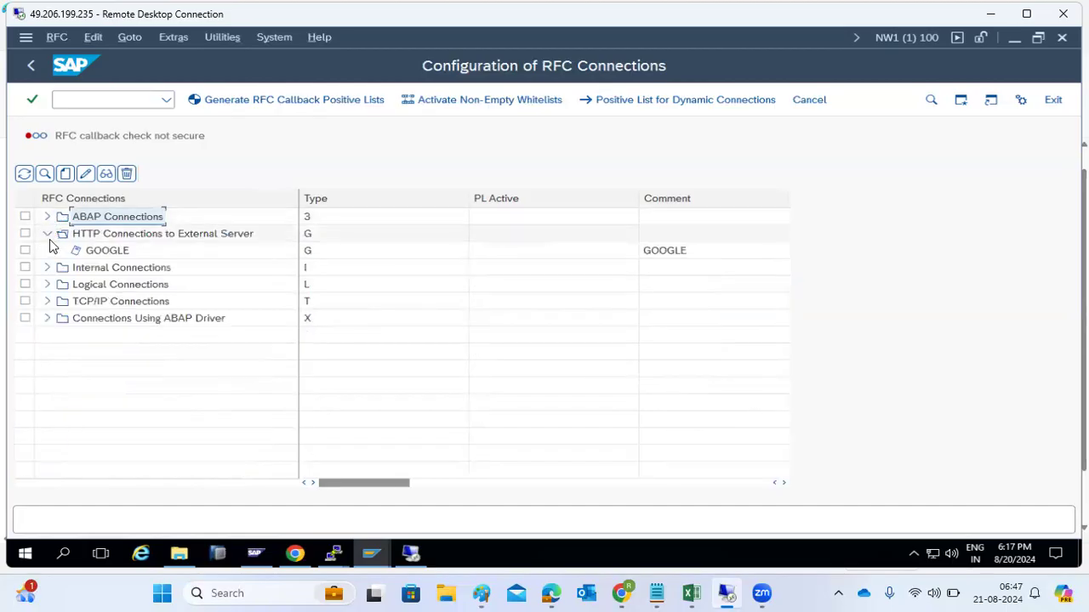
click(46, 234)
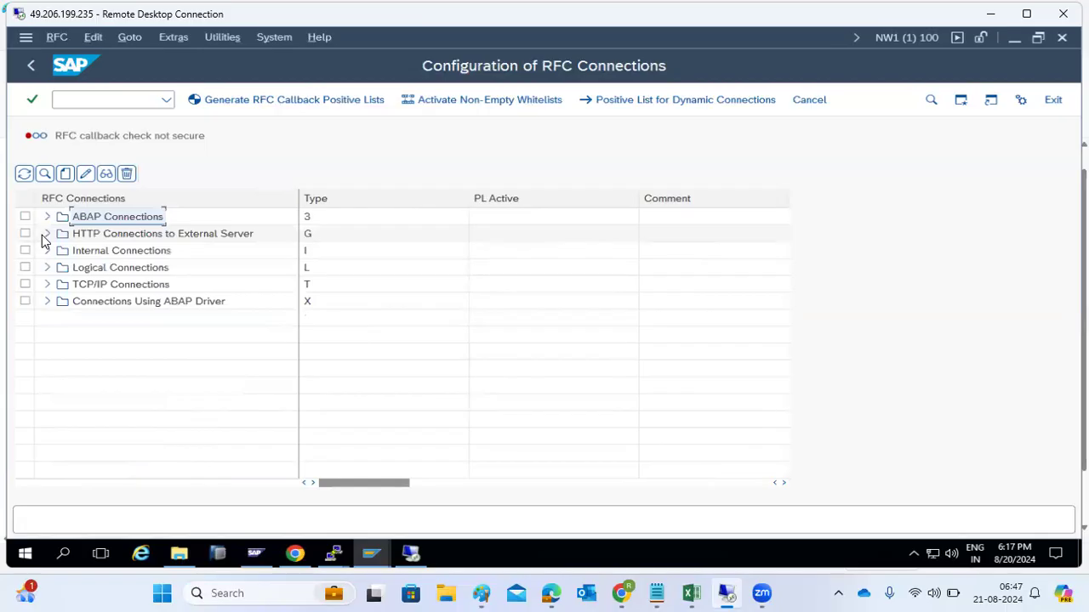
Step: Point out the HTTP connections and ABAP Connections folders in the tree
click(122, 238)
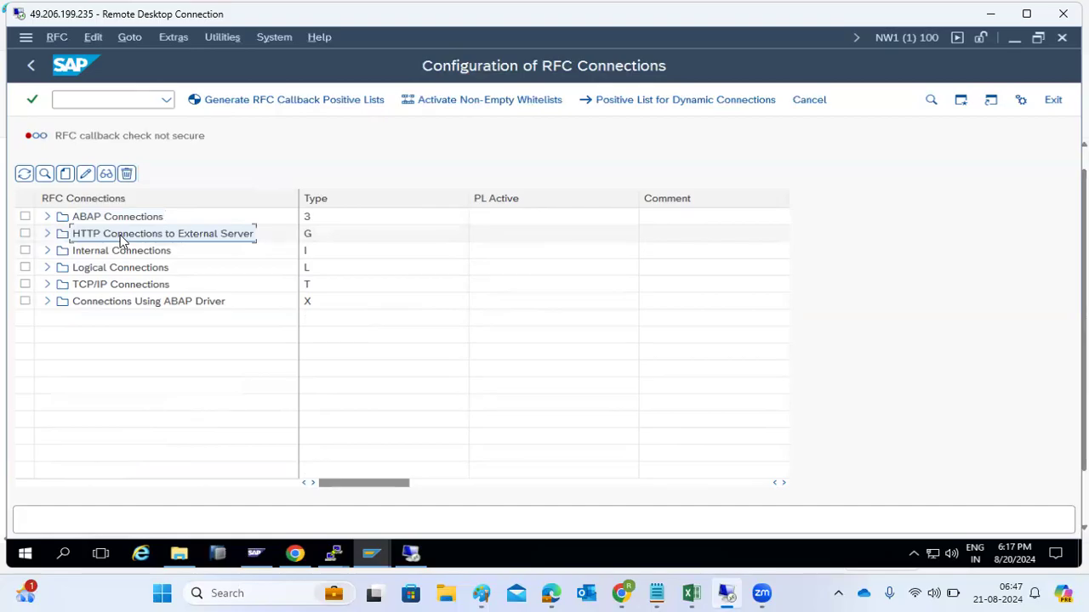
click(90, 220)
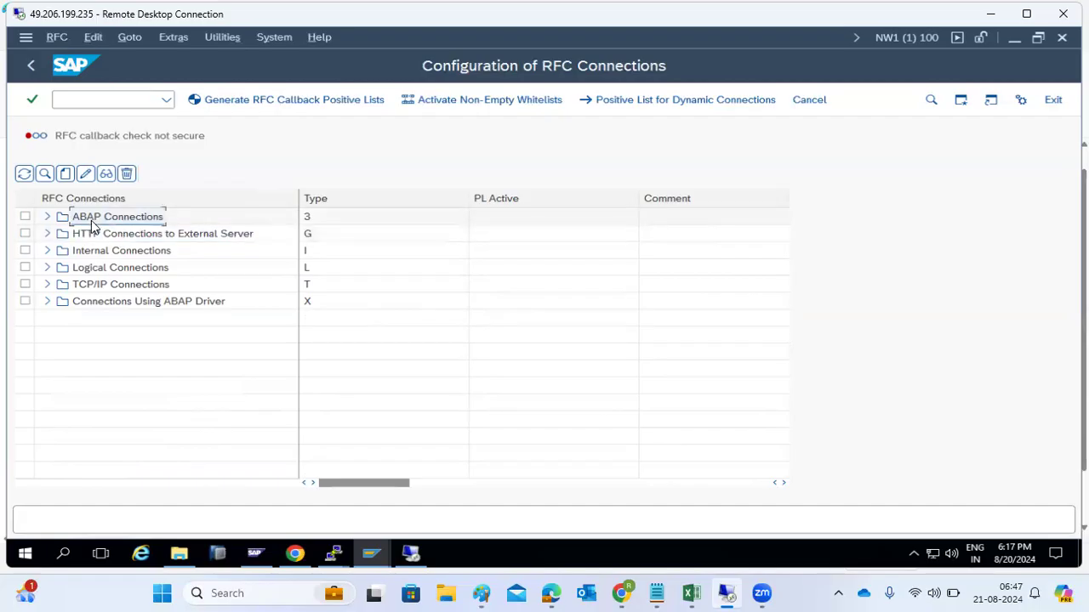
click(106, 234)
click(97, 221)
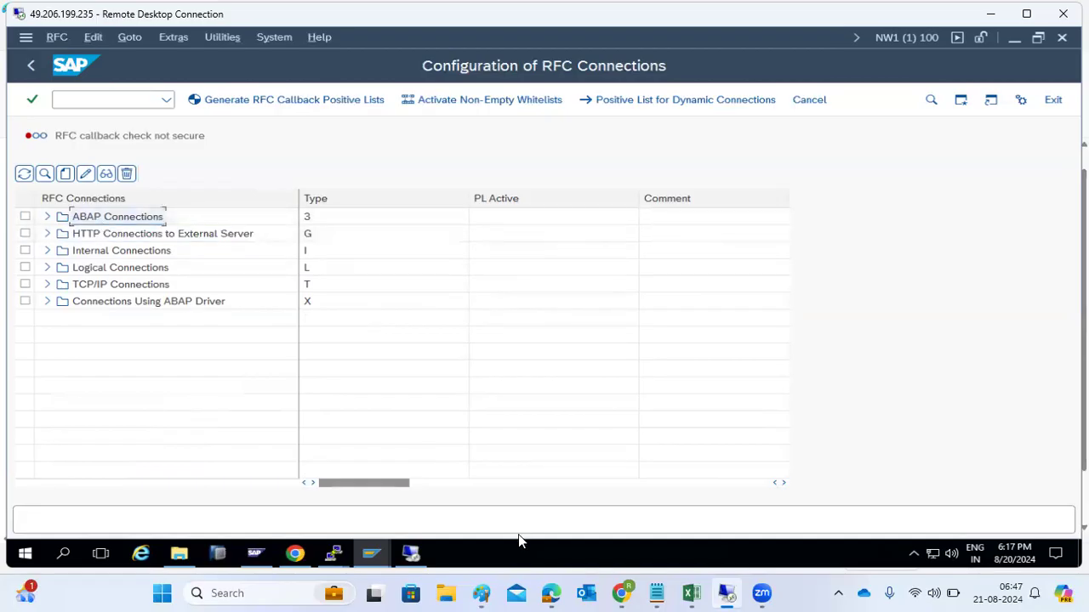
Step: Switch to the Paint diagram of the remote client copy
click(481, 593)
click(653, 300)
click(680, 340)
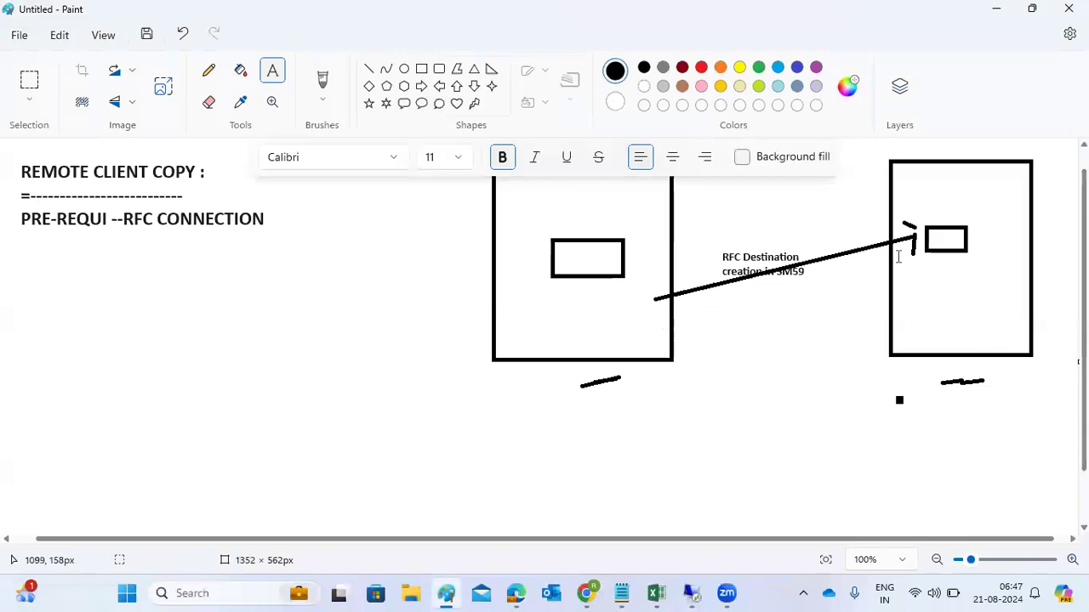
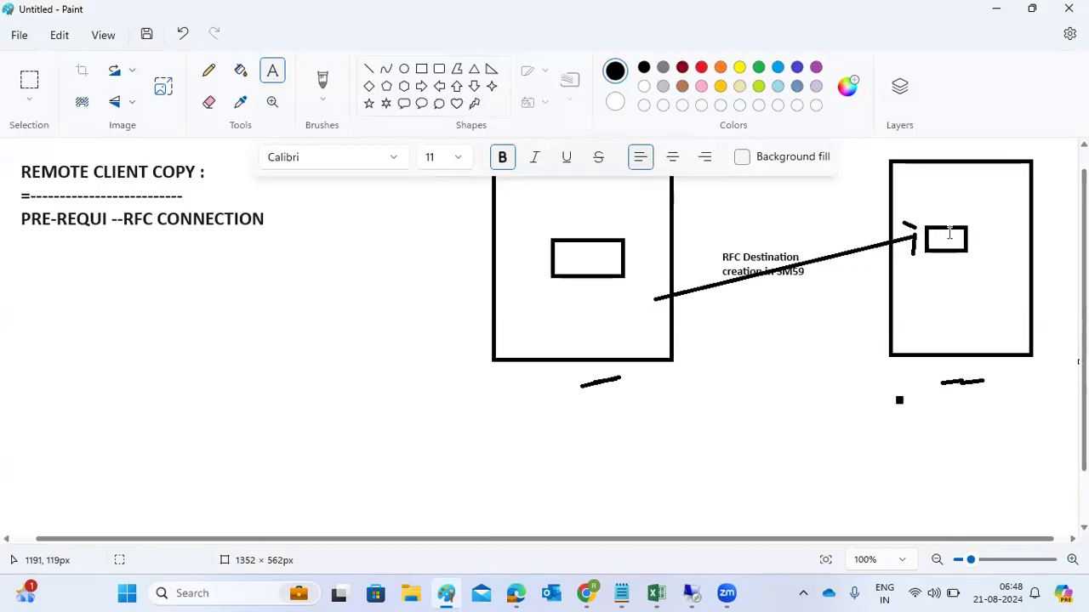
Step: Label the left system box NW1 and the right box ECD in the Paint diagram
drag(985, 406, 970, 302)
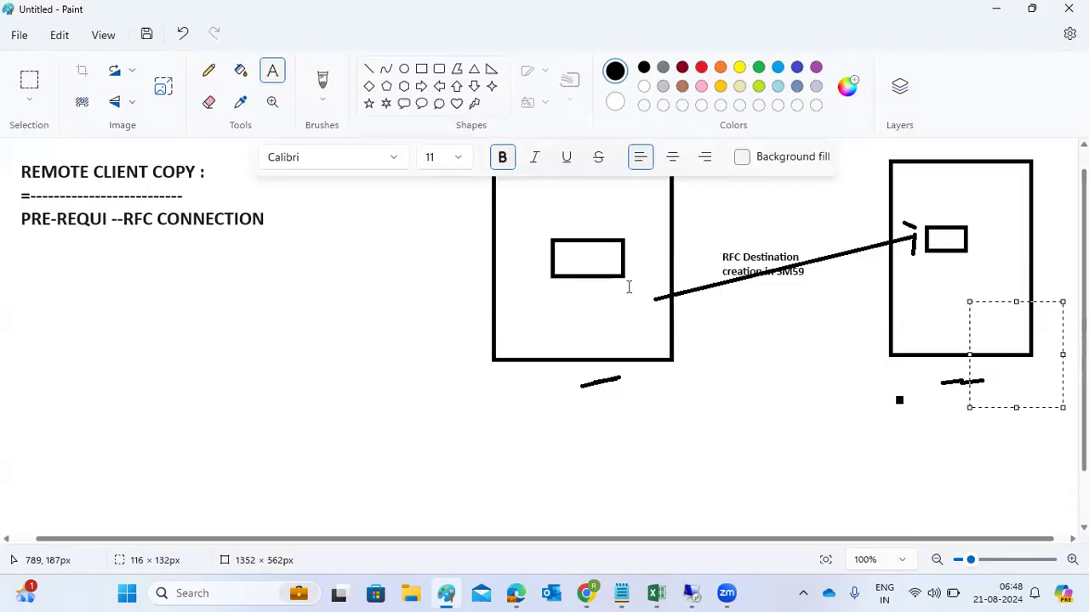
click(557, 315)
text(NW1)
click(938, 284)
click(937, 284)
text(ECD)
click(943, 433)
click(943, 433)
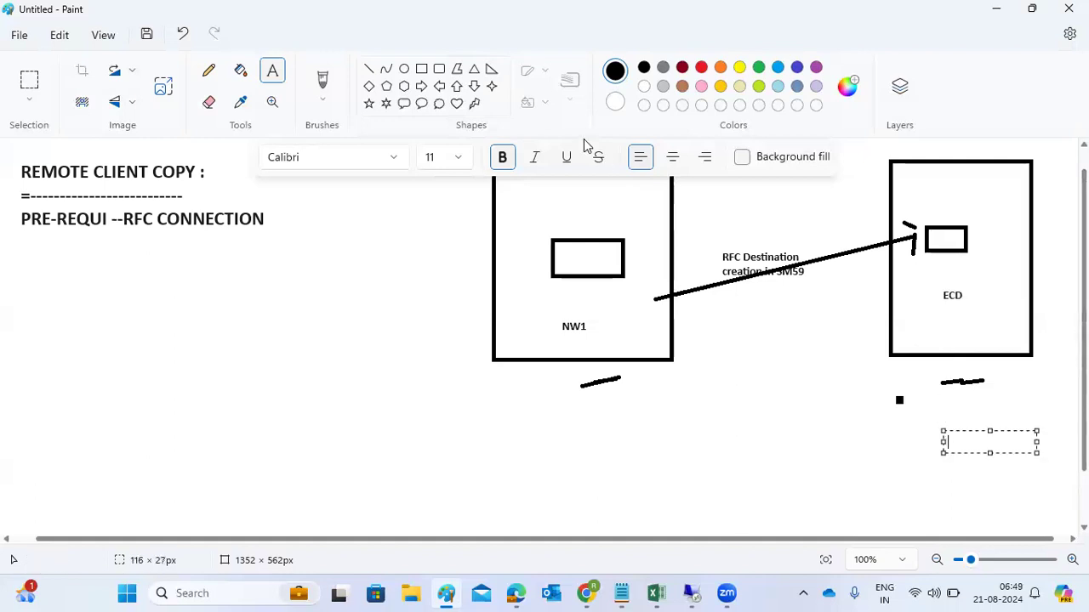
Step: Draw lines linking ECD to NW1 and through both boxes, and underline RFC CONNECTION
click(369, 69)
drag(1001, 414, 980, 319)
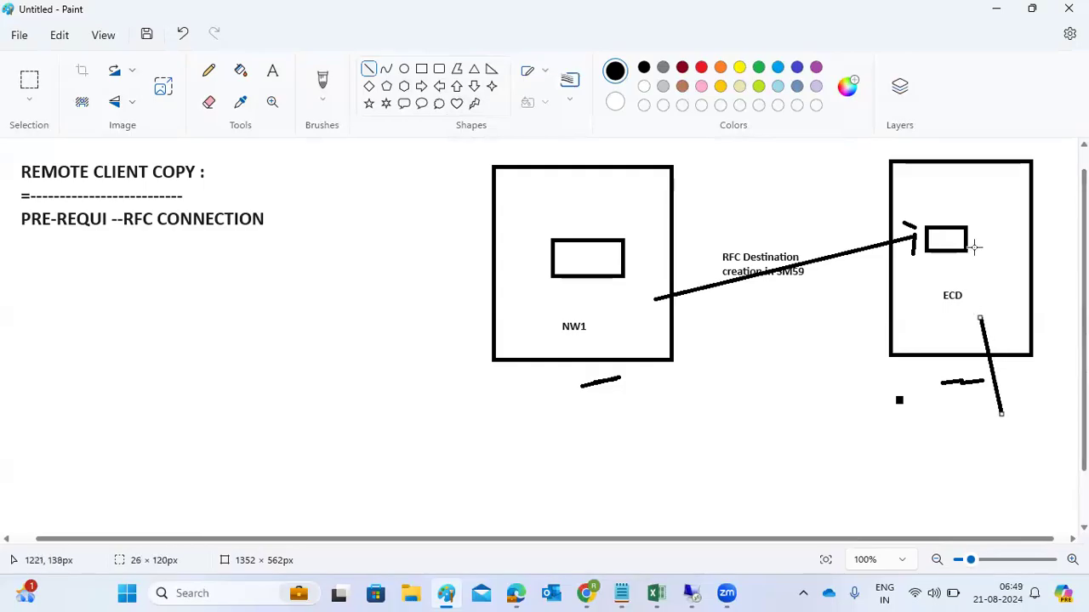
drag(933, 249, 581, 306)
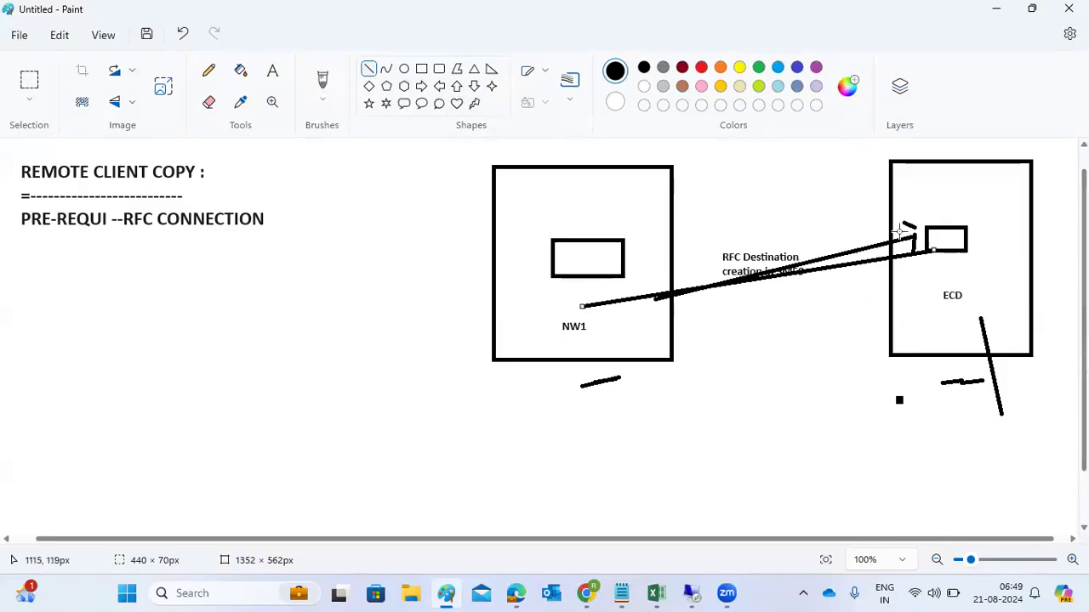
mouse_move(630, 394)
mouse_down()
mouse_move(606, 314)
mouse_move(997, 249)
mouse_move(591, 285)
mouse_up()
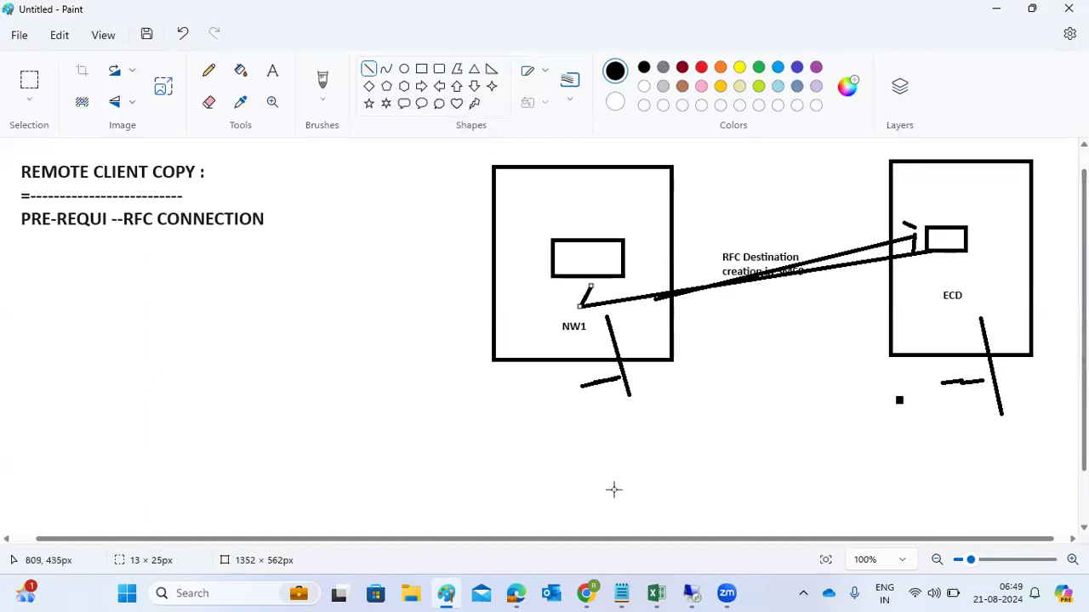
drag(108, 247, 168, 235)
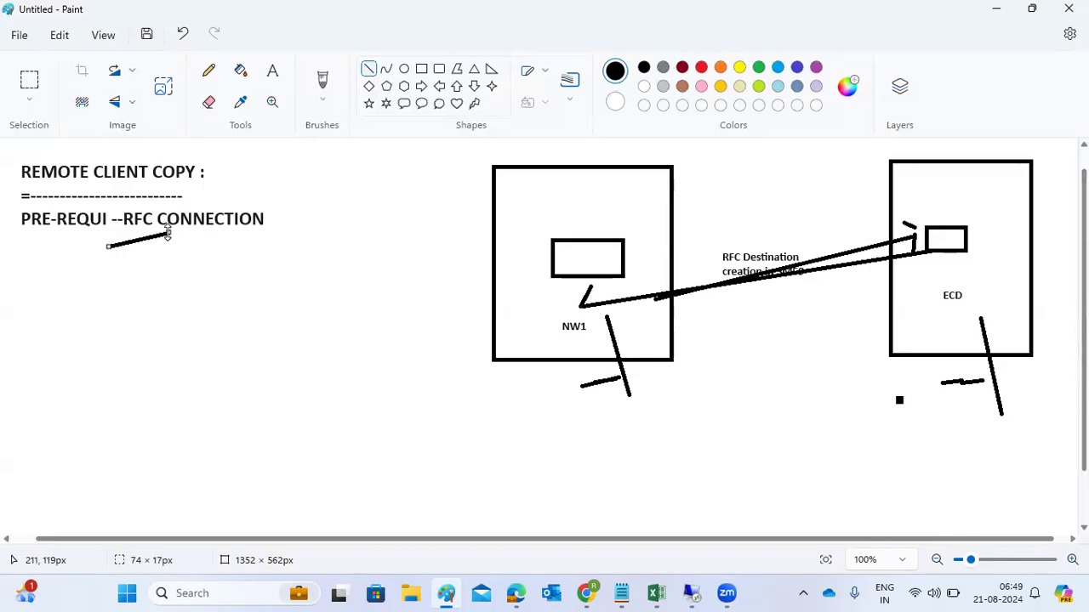
click(689, 593)
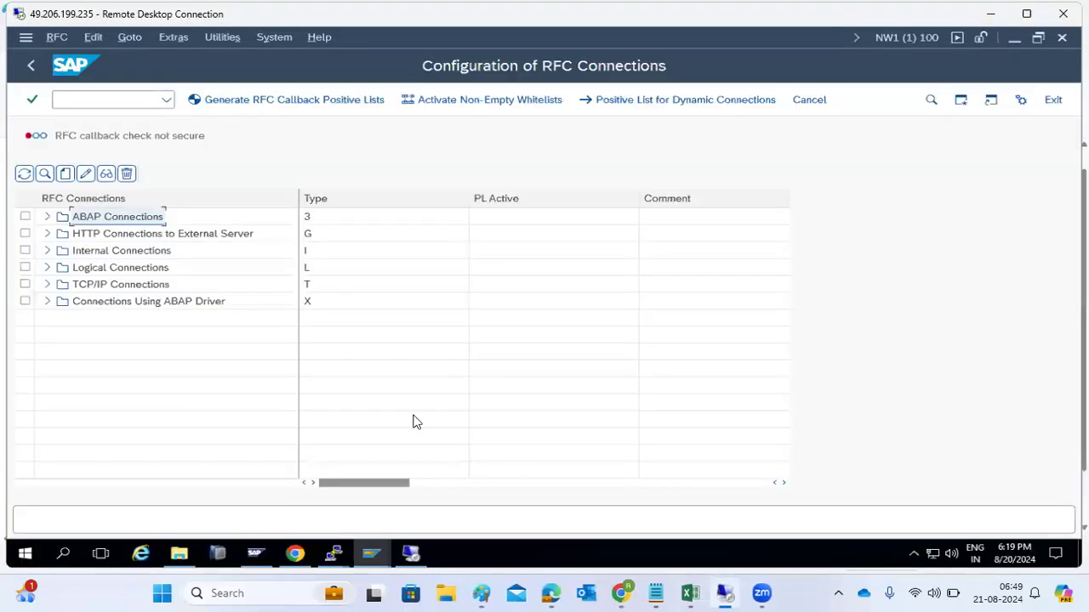
Step: Select the ECD ABAP connection and start remote client copy transaction SCC9
click(47, 218)
click(88, 238)
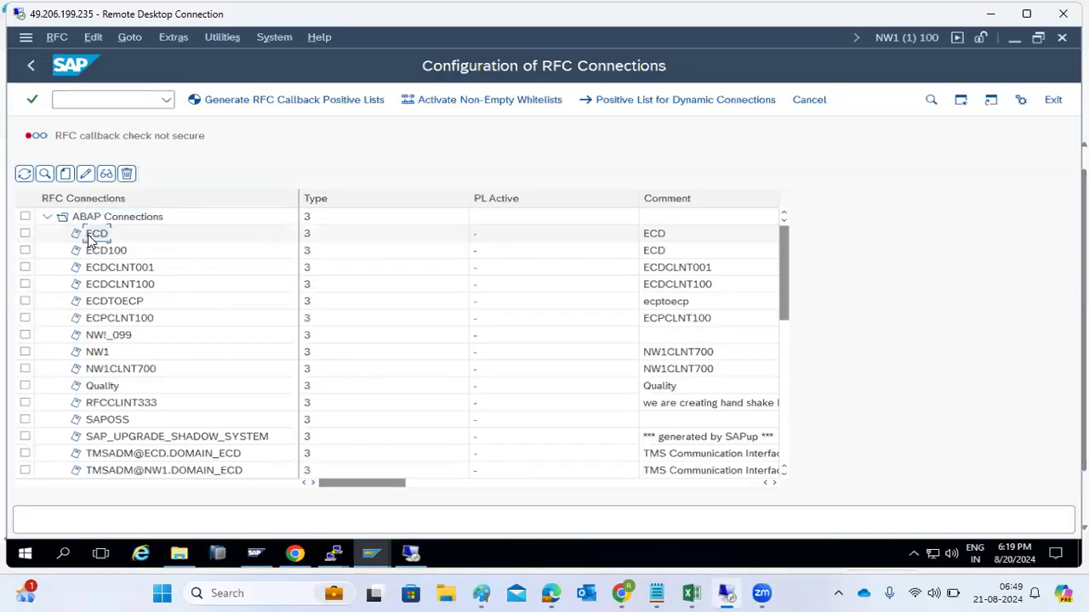
click(77, 100)
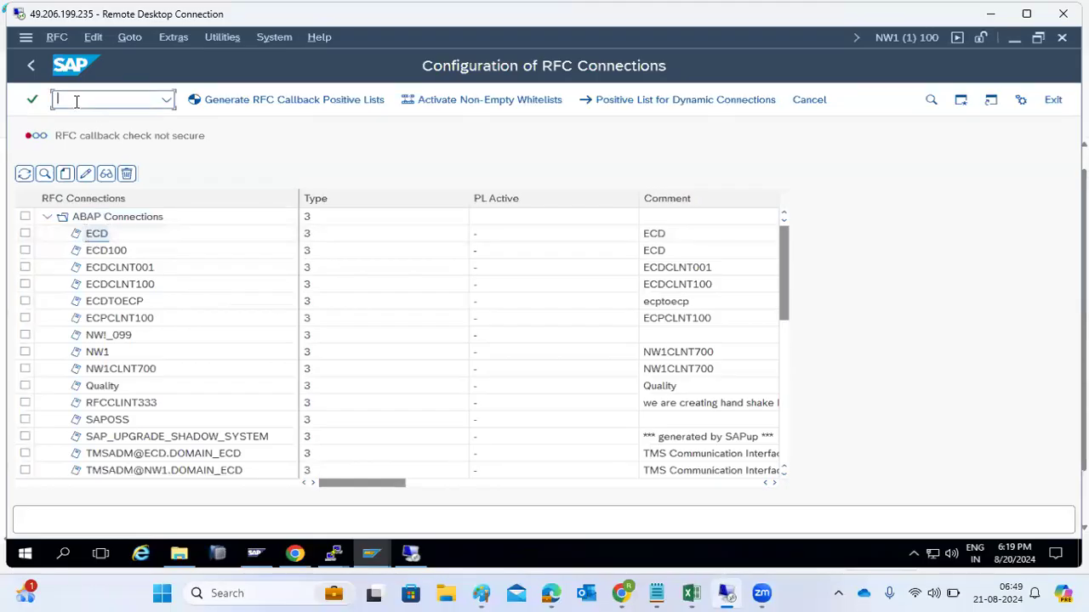
text(/nscc9)
key(Return)
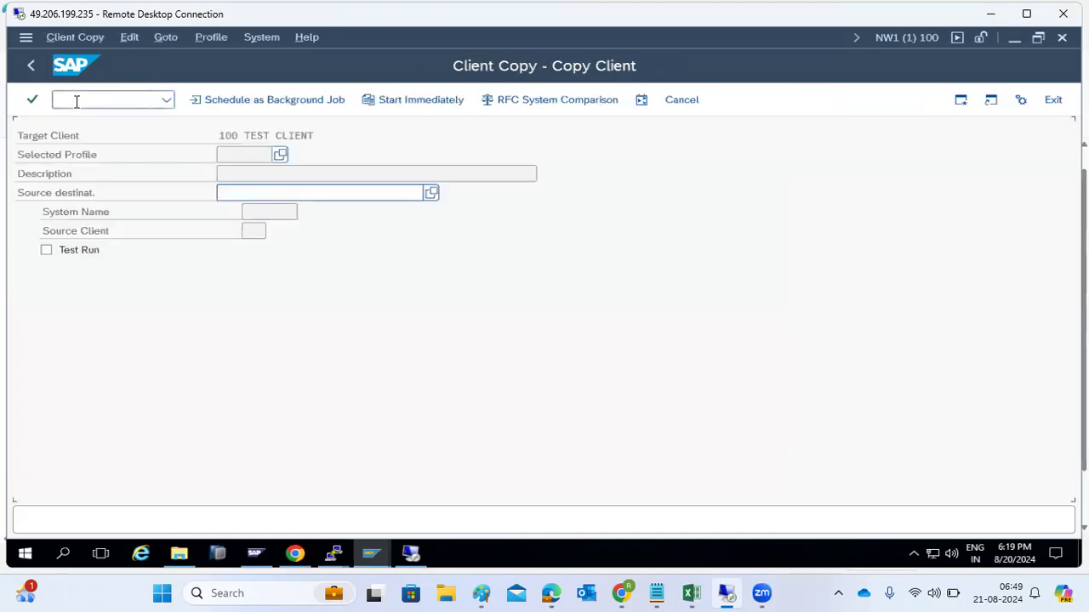
Step: Choose profile SAP_USER and source destination ECD, then start the copy immediately
click(280, 155)
double_click(108, 399)
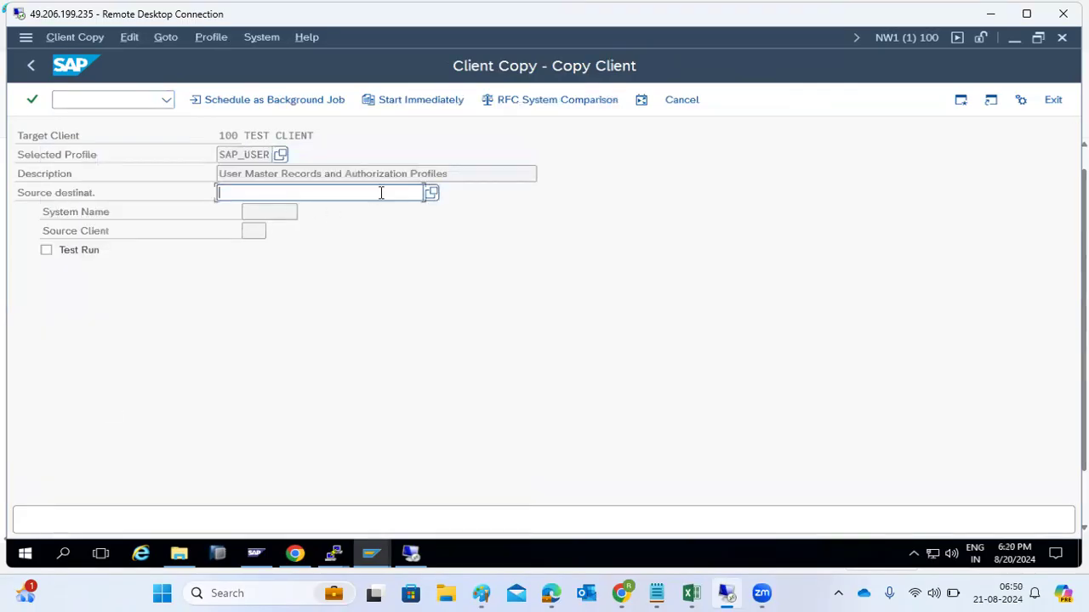
drag(251, 154, 269, 155)
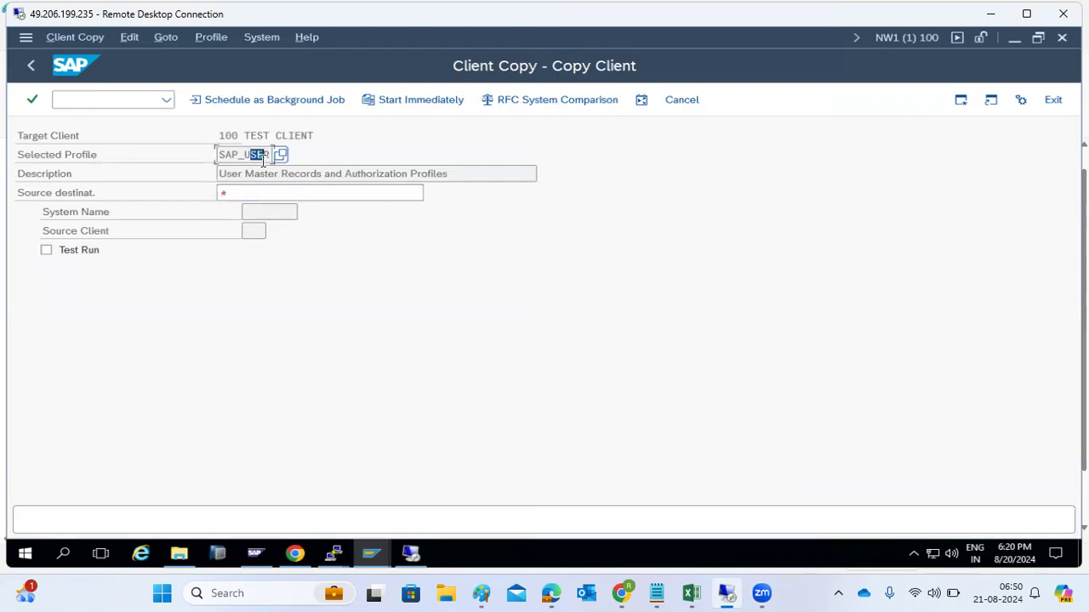
click(314, 189)
click(431, 192)
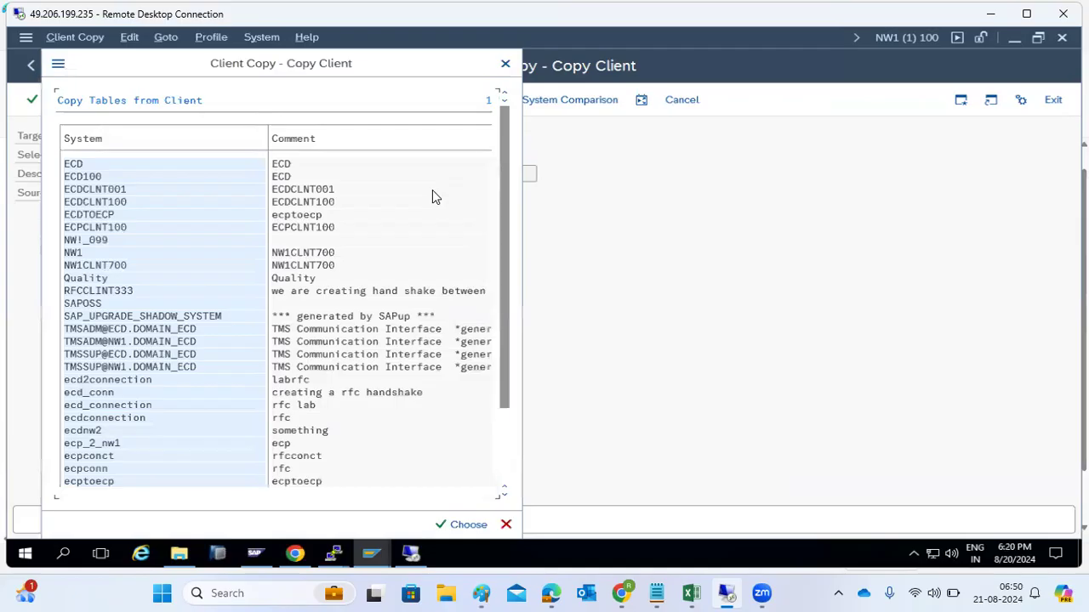
double_click(75, 165)
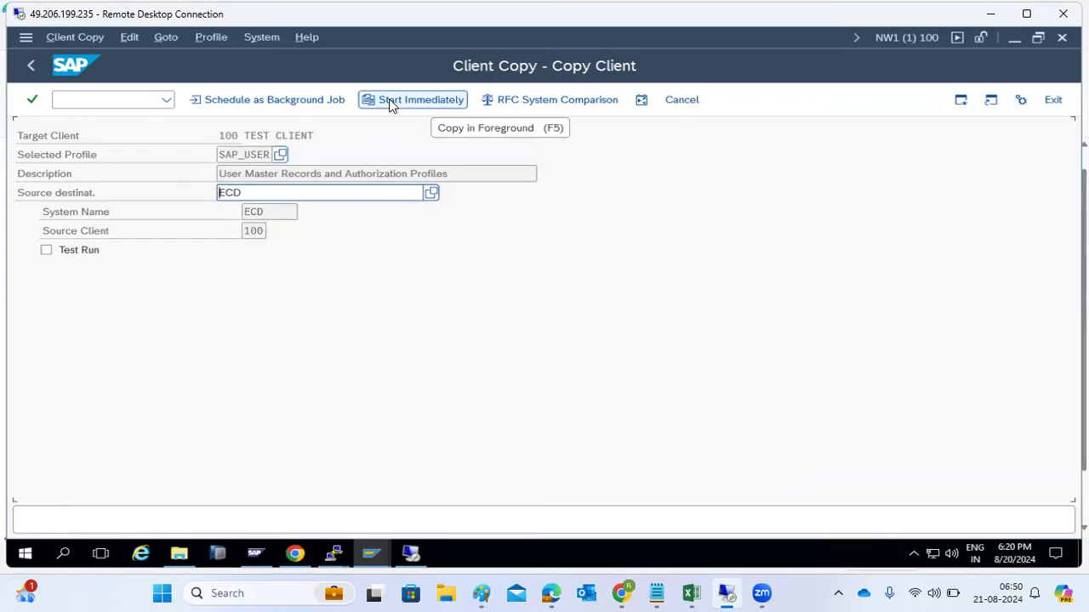
click(244, 105)
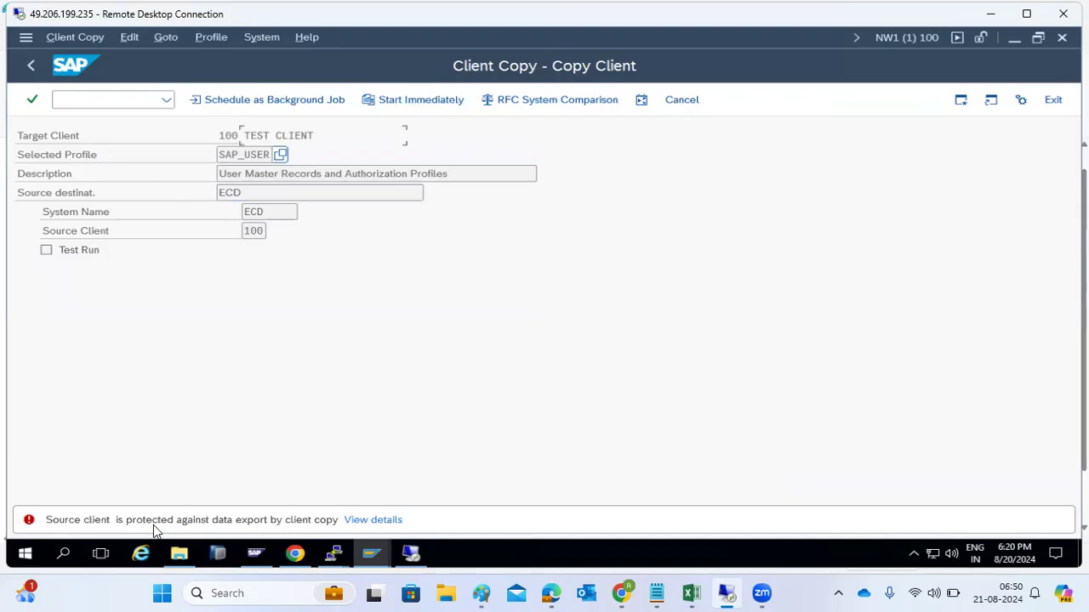
Step: Read the source-client export-protection error, then bring up the SAP Logon window
click(242, 521)
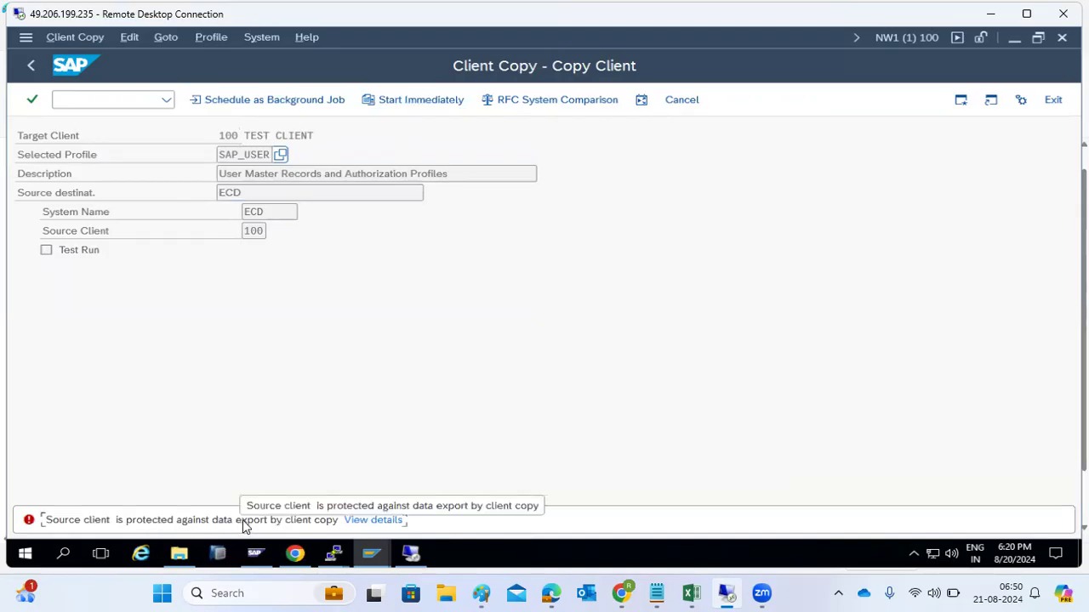
click(370, 560)
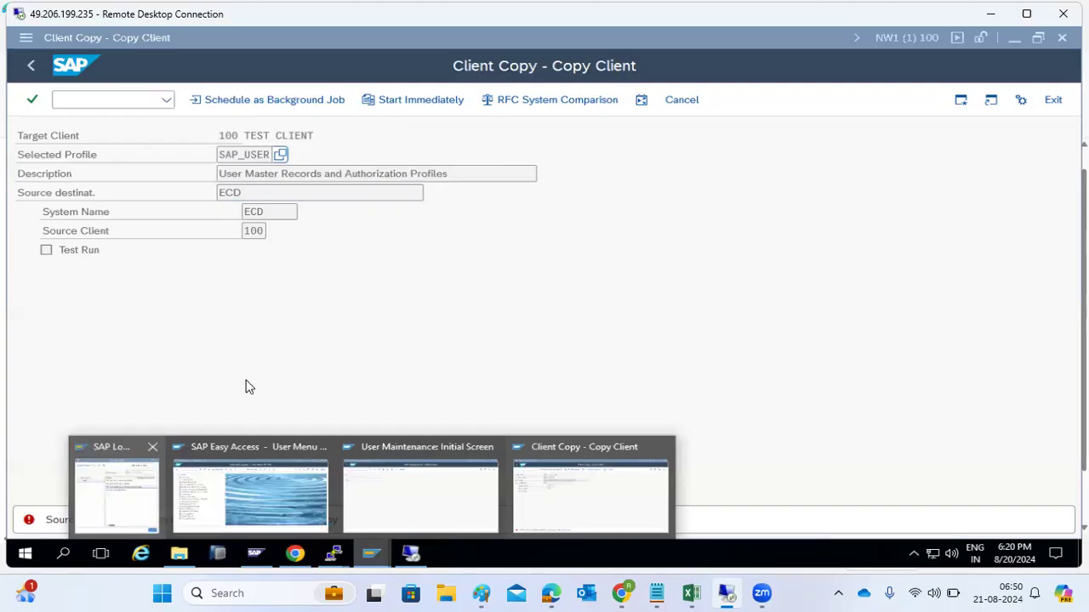
click(281, 342)
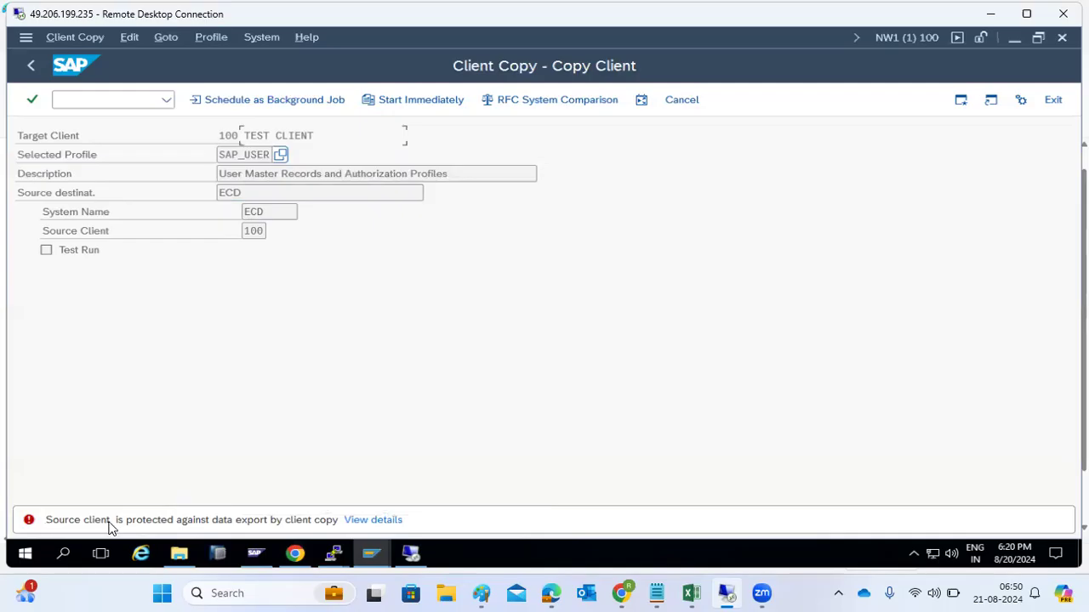
click(366, 557)
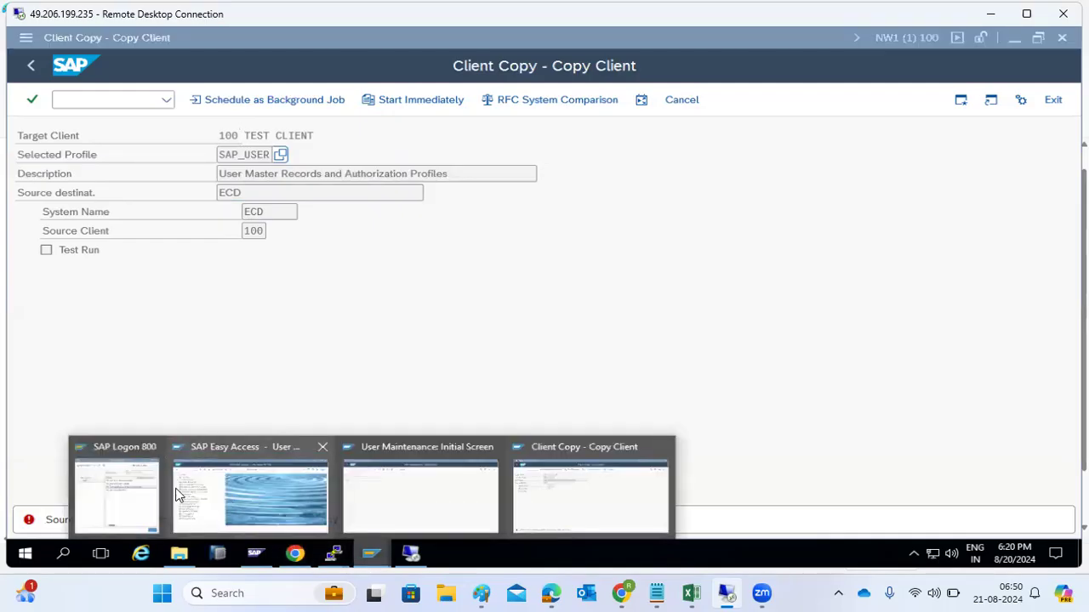
click(122, 490)
Step: Log on to SAP ECC DEVELOPMENT, try SCC4 without authorization, and log off
double_click(268, 194)
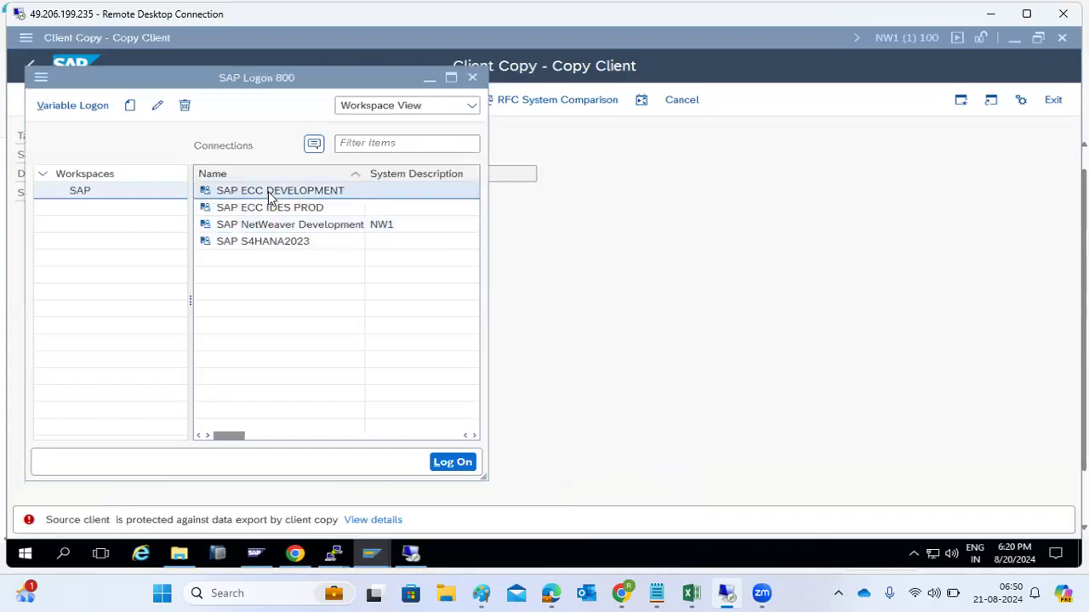
text(basis)
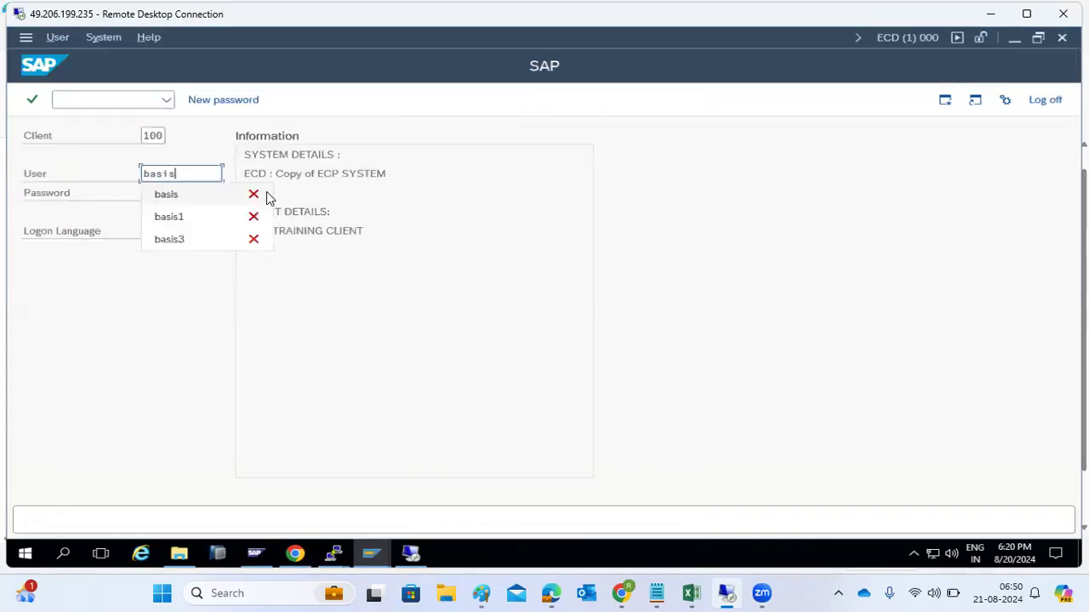
key(Tab)
key(ctrl+v)
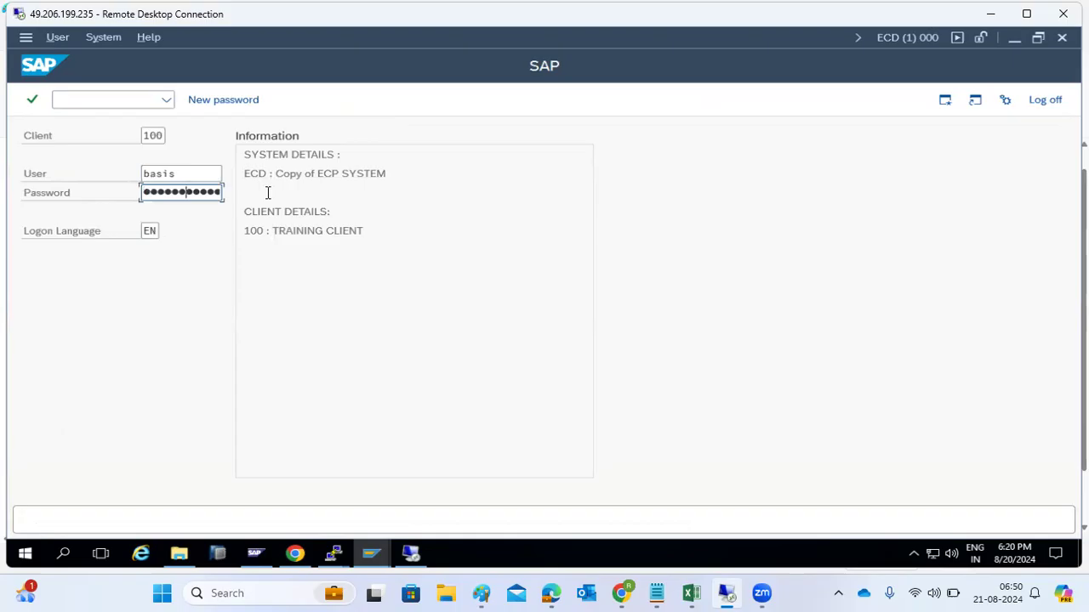
key(Return)
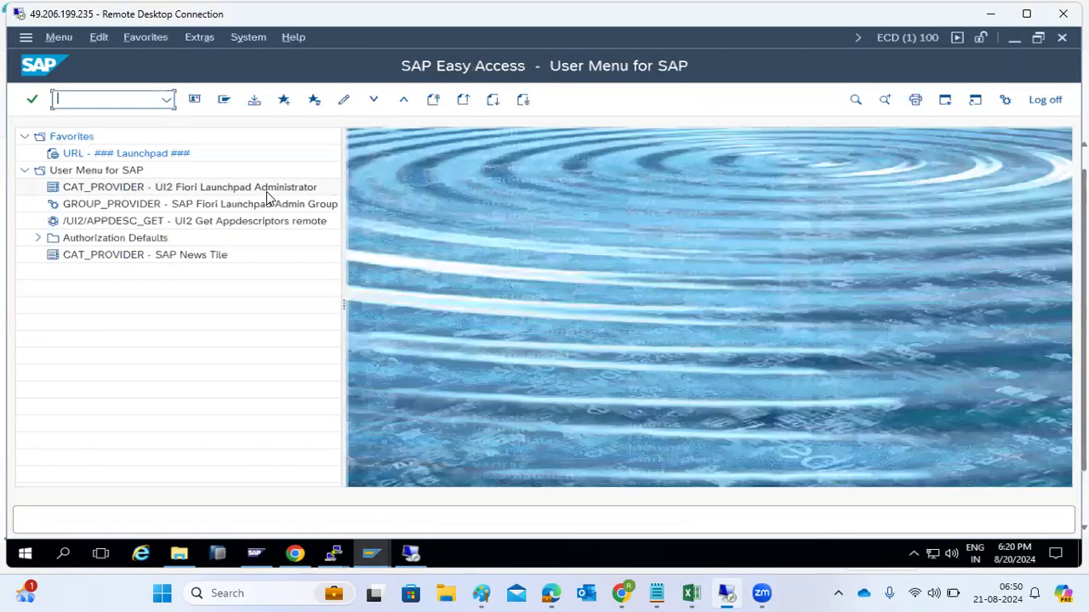
text(sccc4)
key(Return)
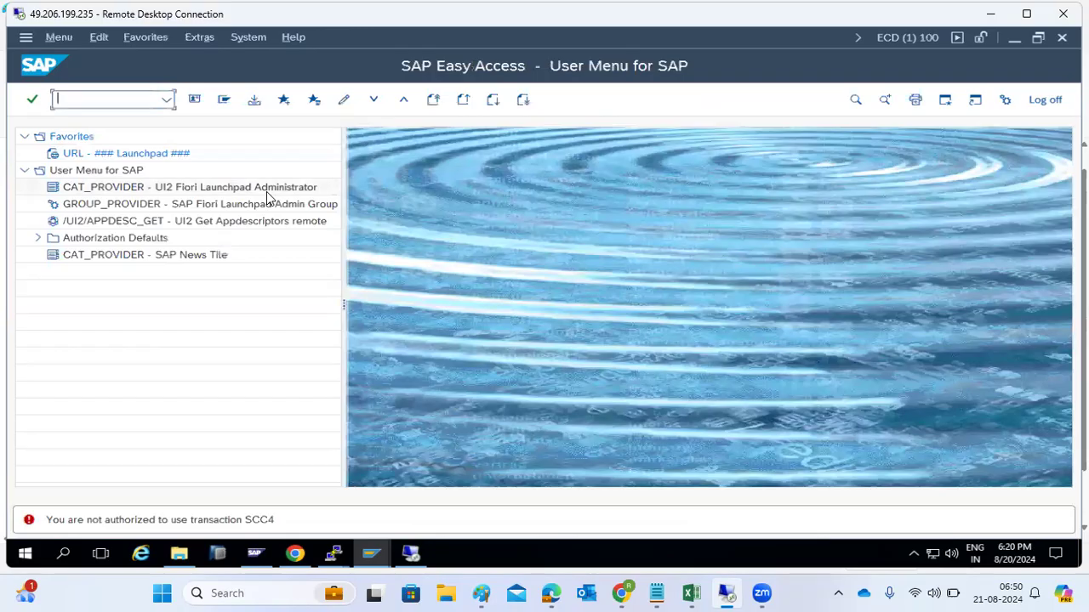
click(1045, 100)
click(219, 341)
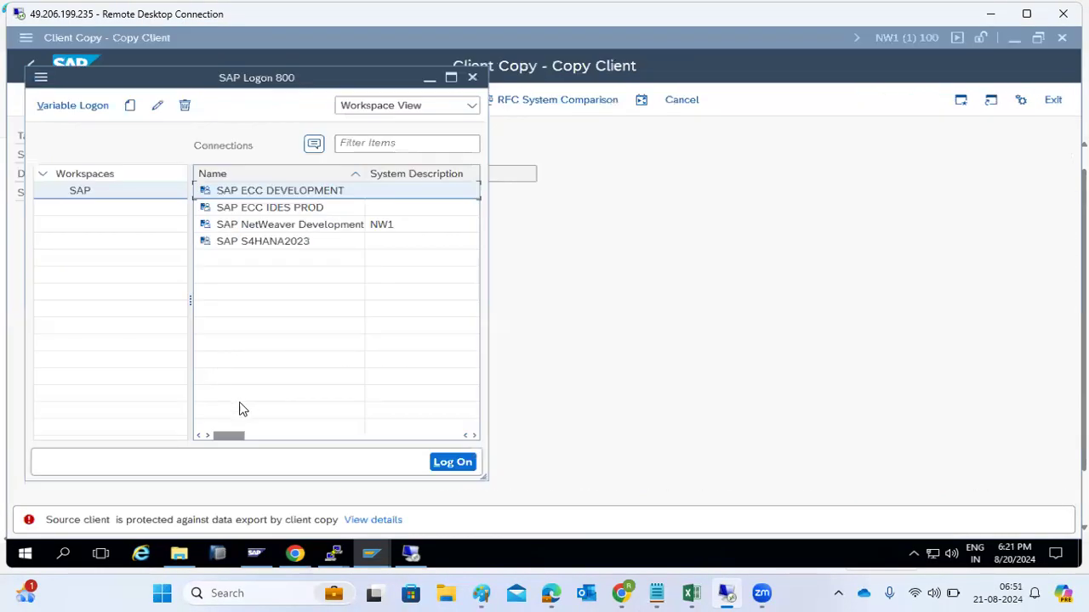
Step: Log back on with a second administrator user and open the SCC4 clients list
double_click(274, 191)
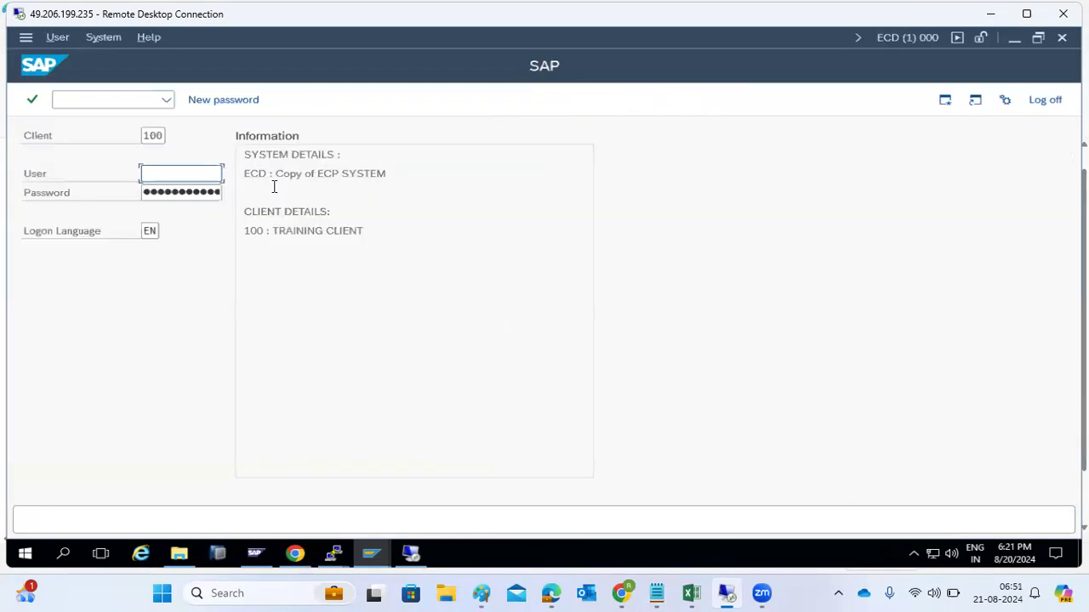
text(basis1)
key(Tab)
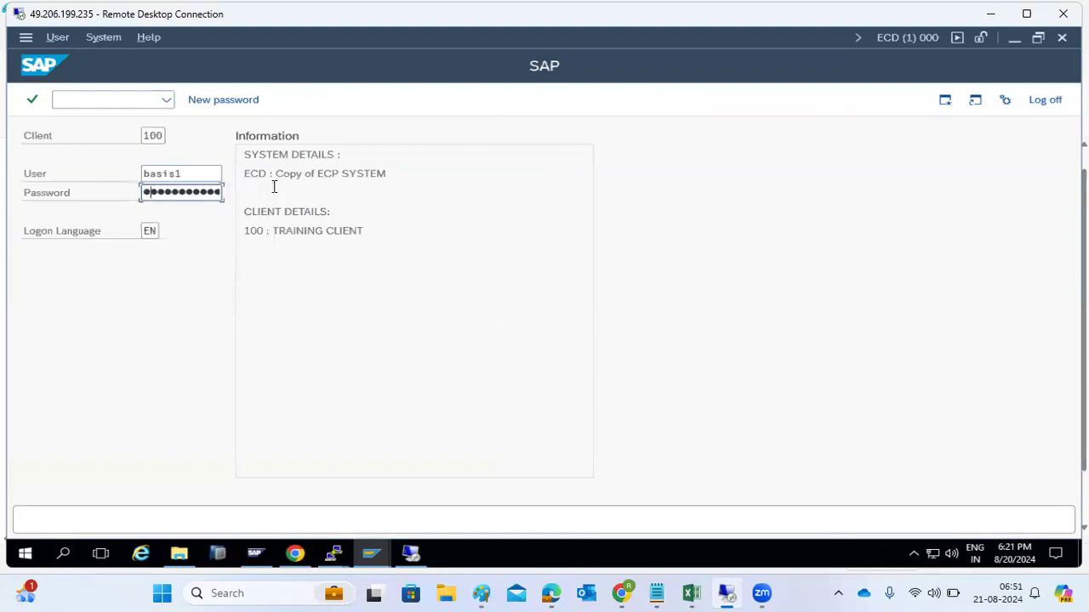
key(Return)
text(scc4)
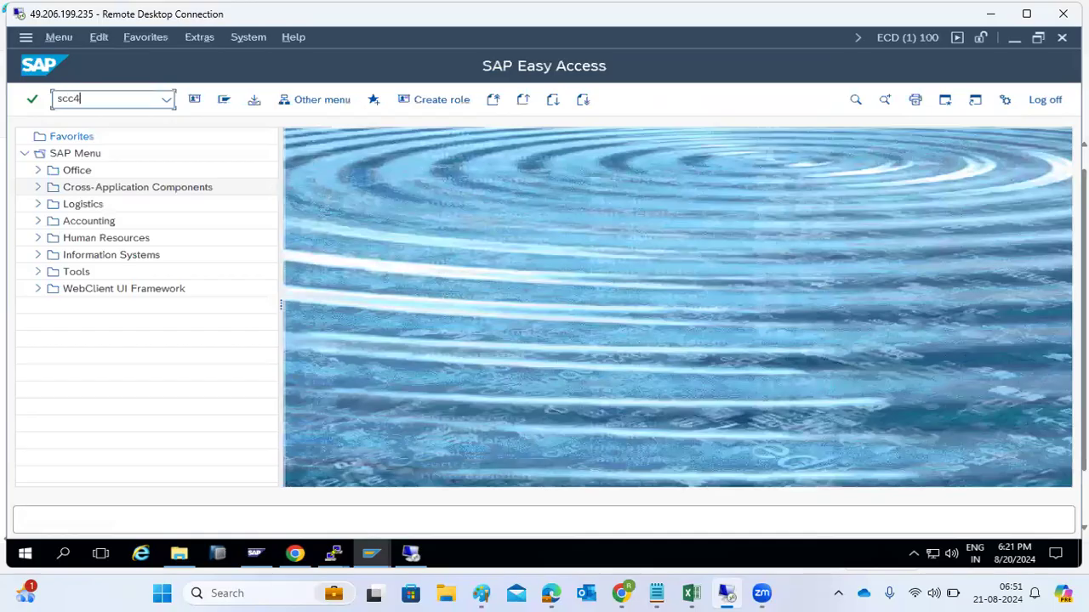
key(Return)
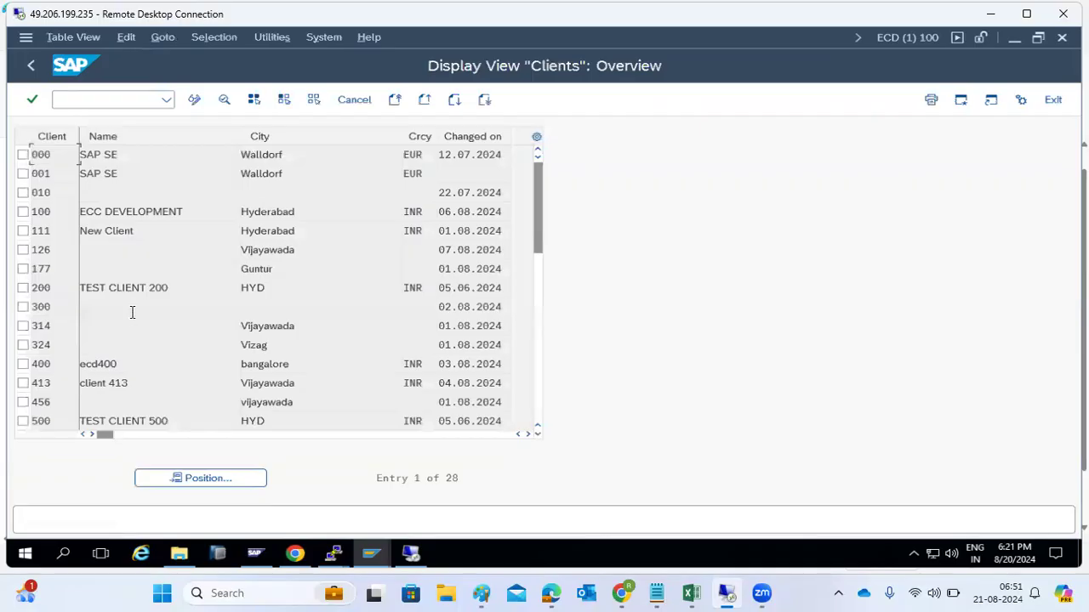
Step: Inspect the details of clients 100 and 200, then switch to the SAP Easy Access window
double_click(60, 213)
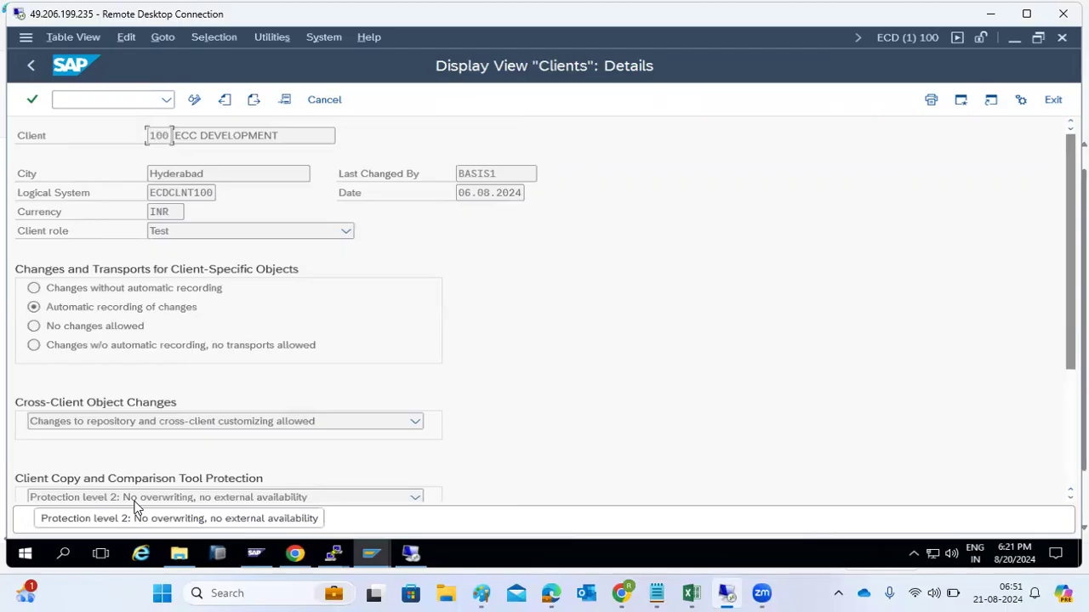
click(30, 68)
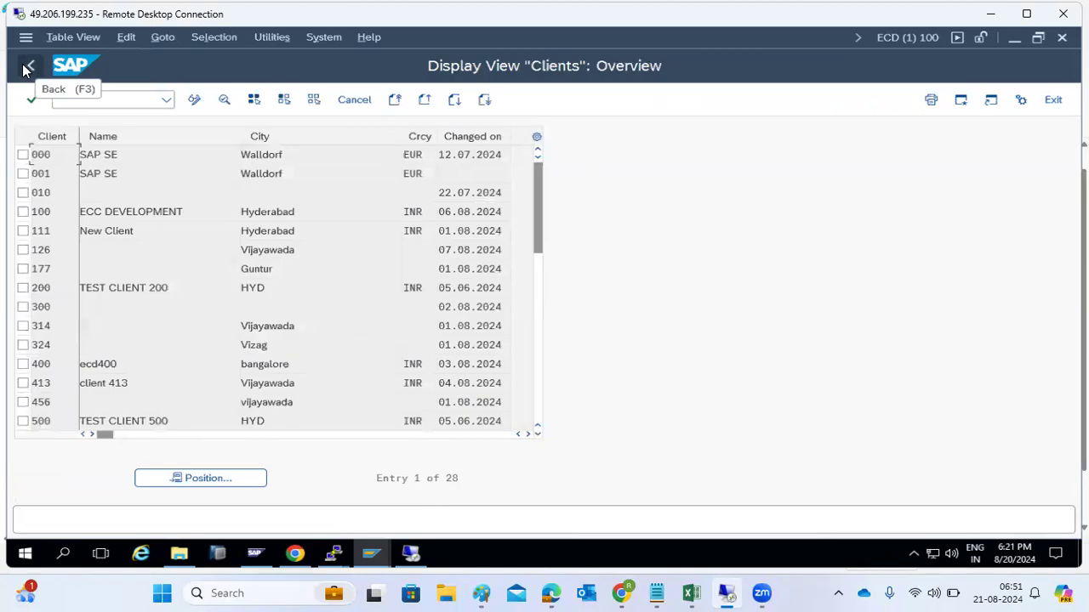
double_click(66, 286)
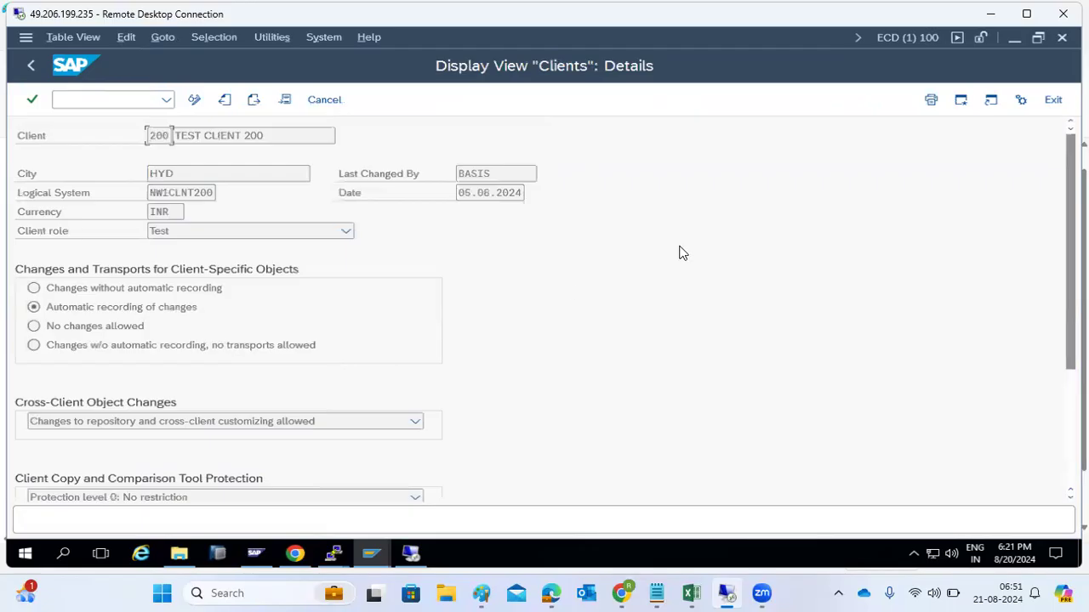
click(381, 553)
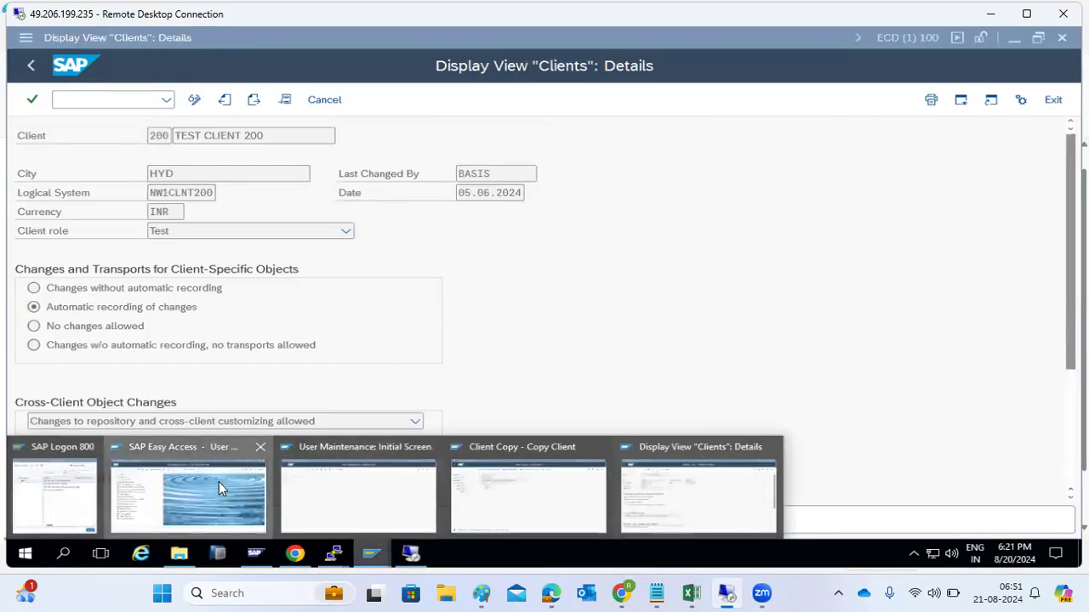
click(219, 485)
Step: Switch to the User Maintenance window and run /nsu01
click(375, 554)
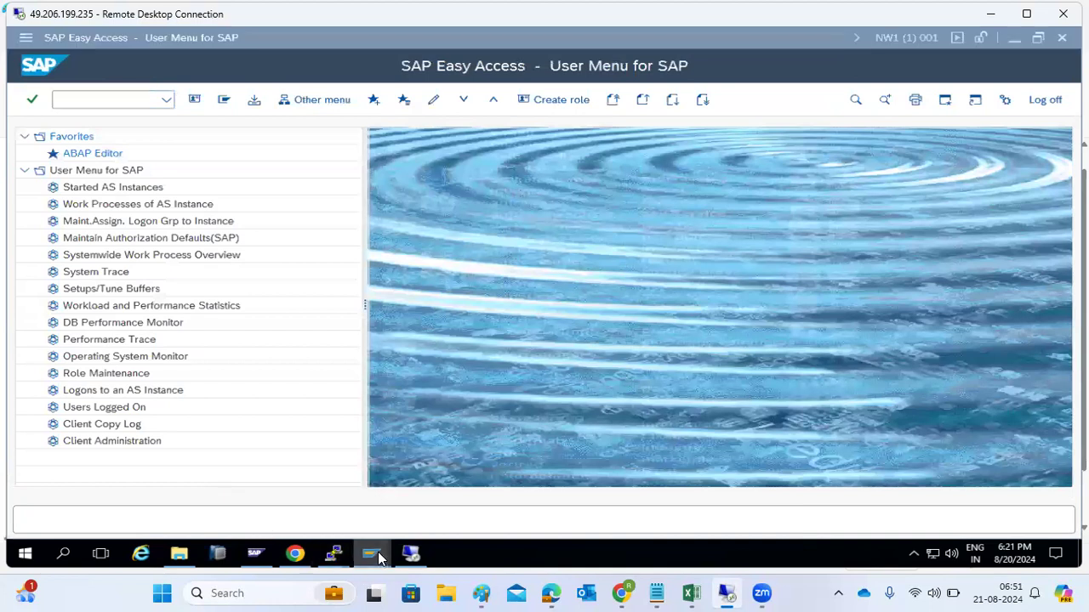
click(340, 510)
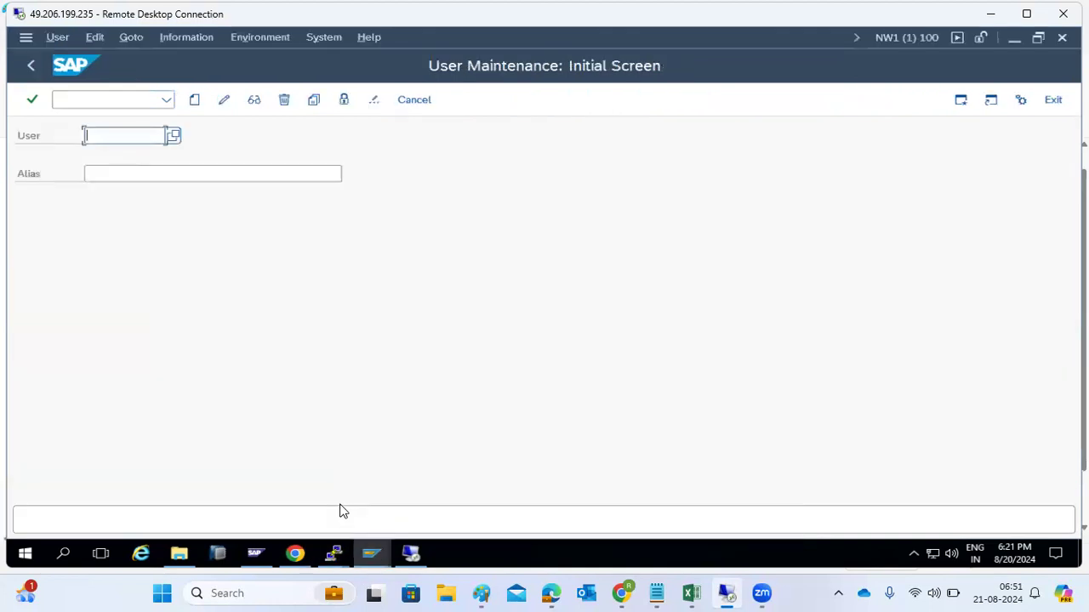
click(126, 99)
text(/nsu01)
key(Return)
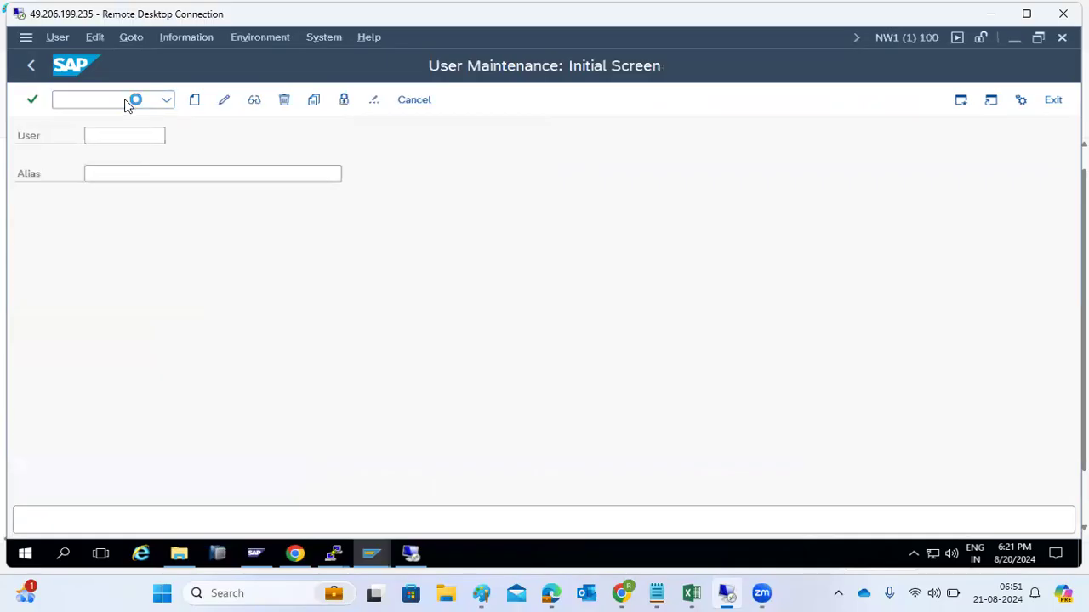
Step: Change the ECD destination's logon client to 200 and save it
click(48, 218)
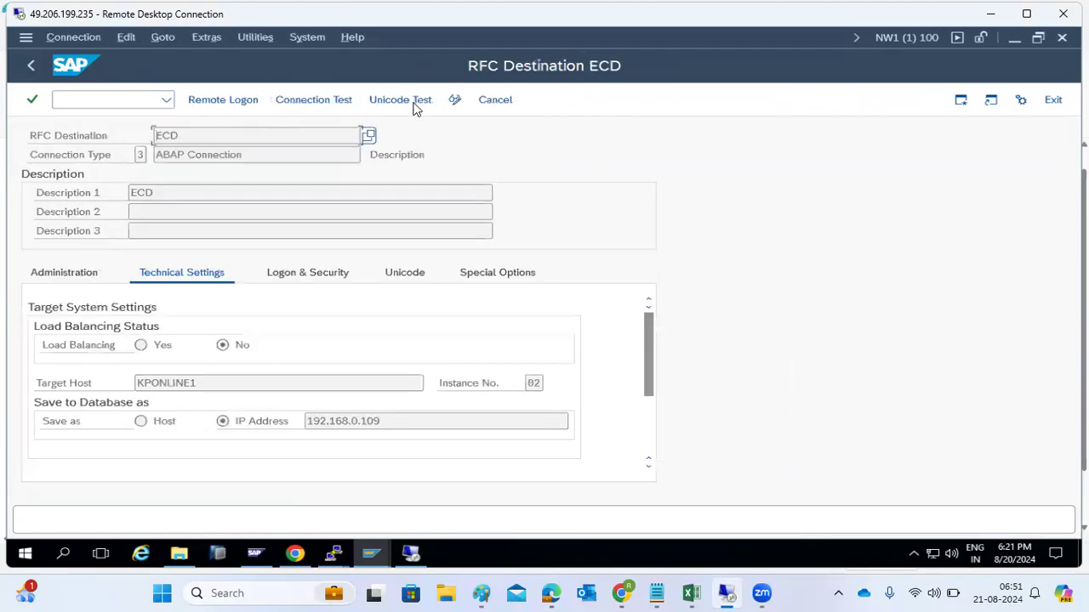
click(455, 101)
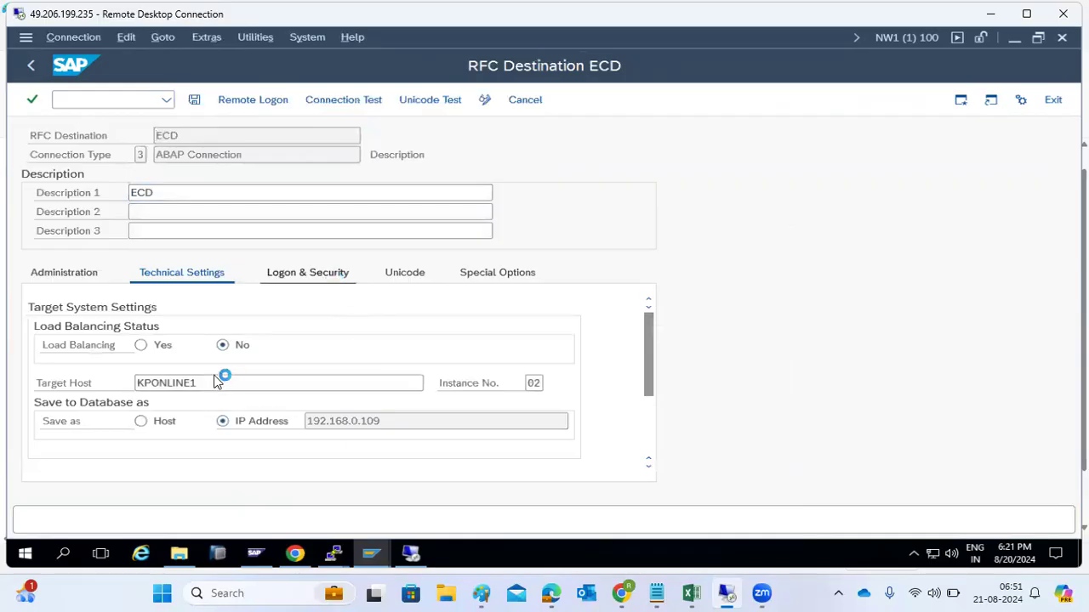
double_click(134, 345)
text(200)
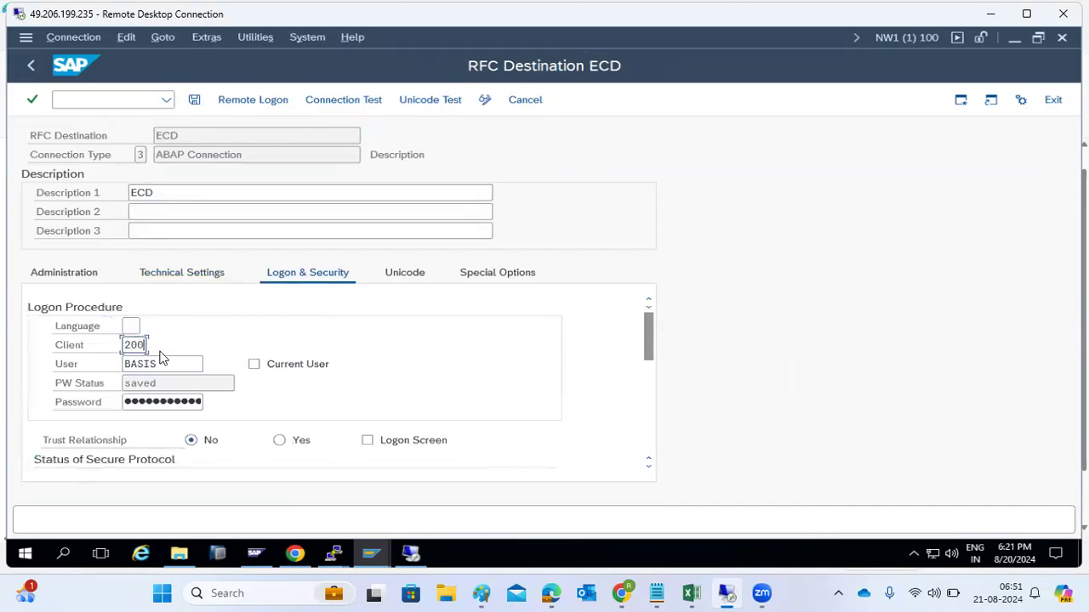
click(194, 100)
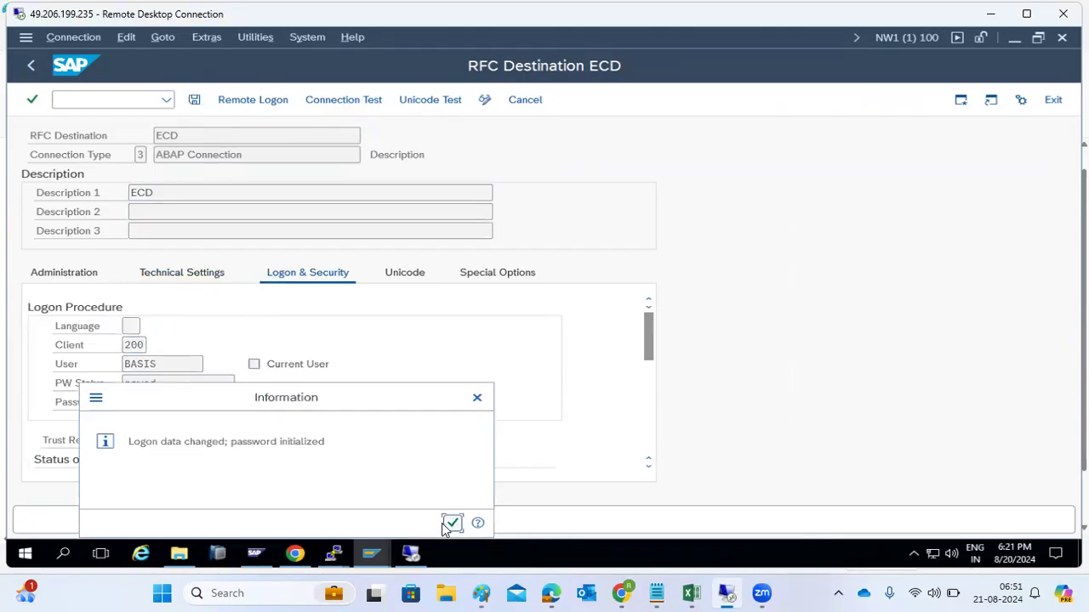
click(453, 522)
scroll(370, 419, down, 3)
scroll(330, 348, up, 3)
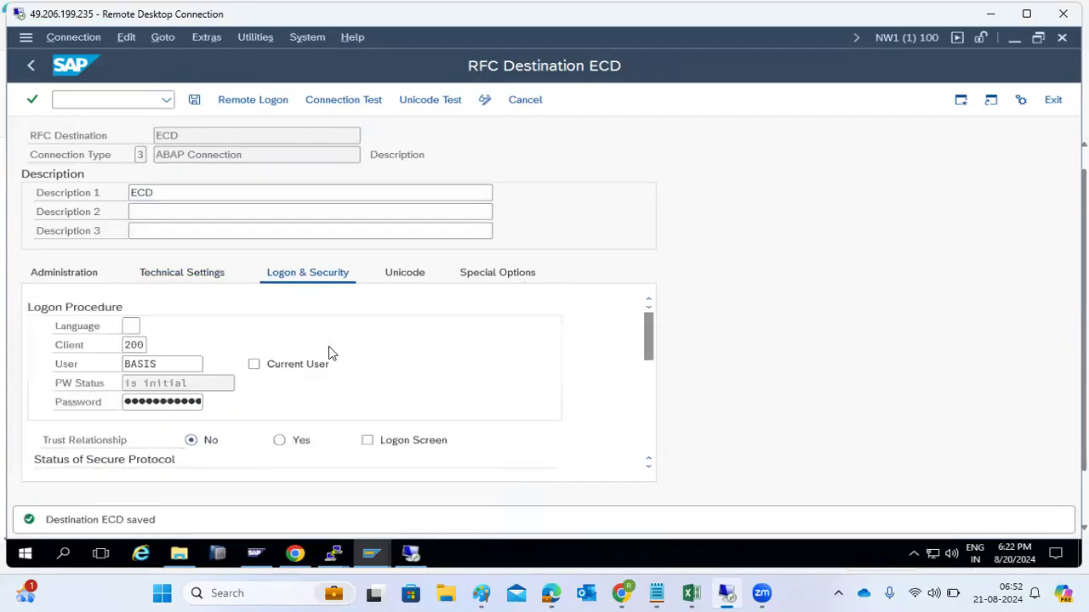
click(195, 404)
click(194, 100)
Step: Run an authorization test on the ECD destination and return
click(265, 36)
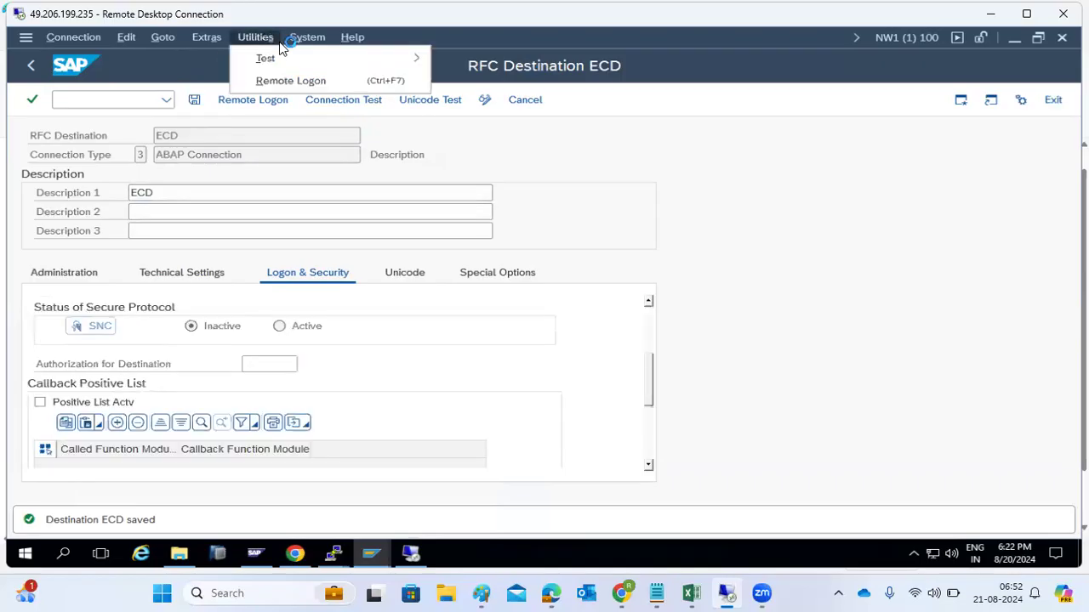
mouse_move(290, 54)
click(106, 80)
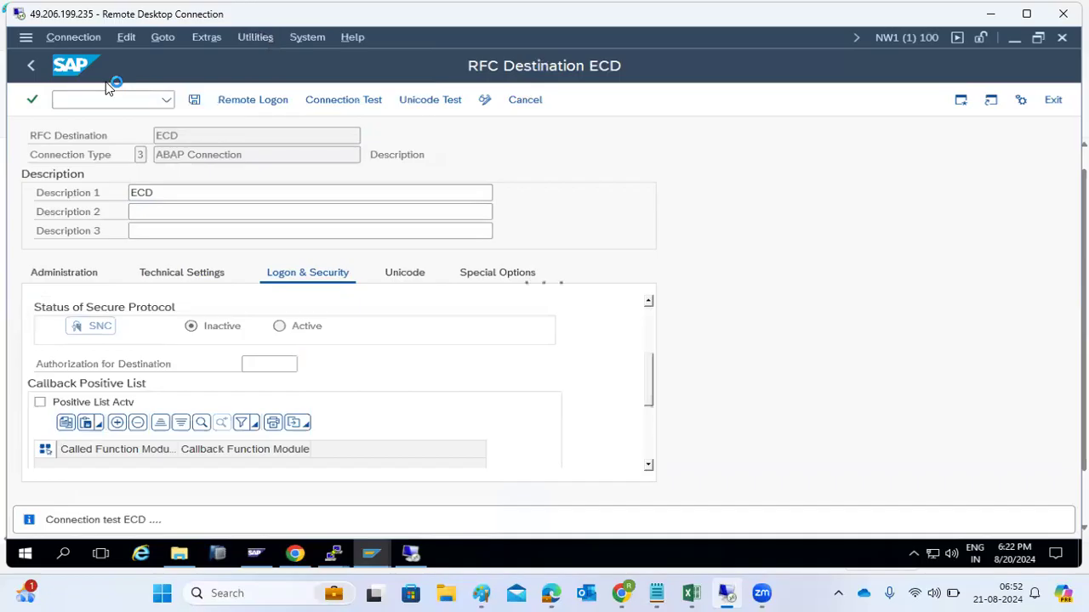
click(30, 66)
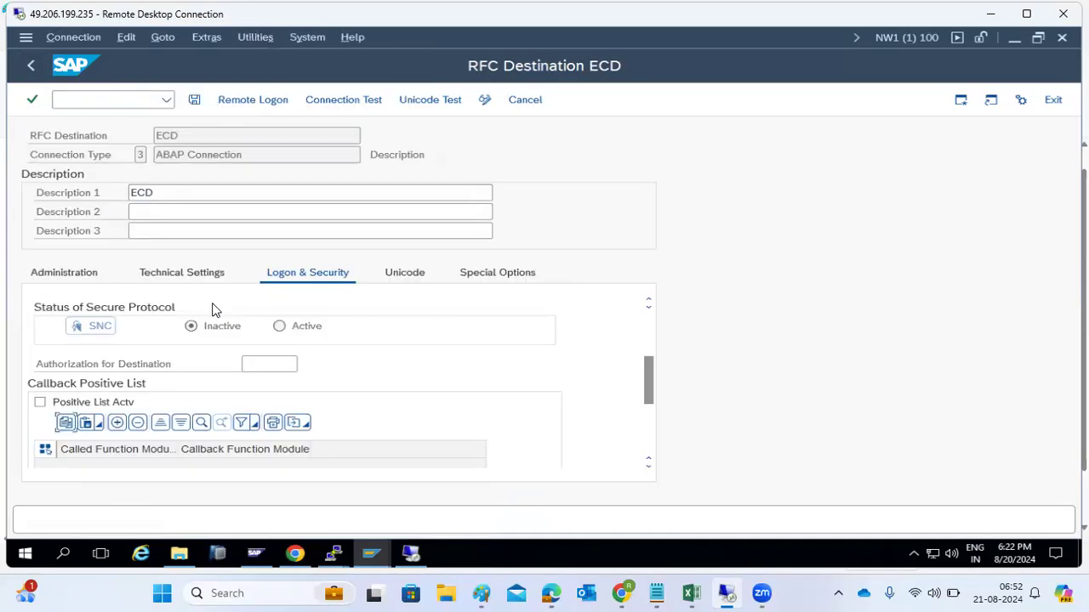
scroll(234, 382, up, 3)
Step: Change the logon user to SAP*, save, and run a successful connection test
click(168, 361)
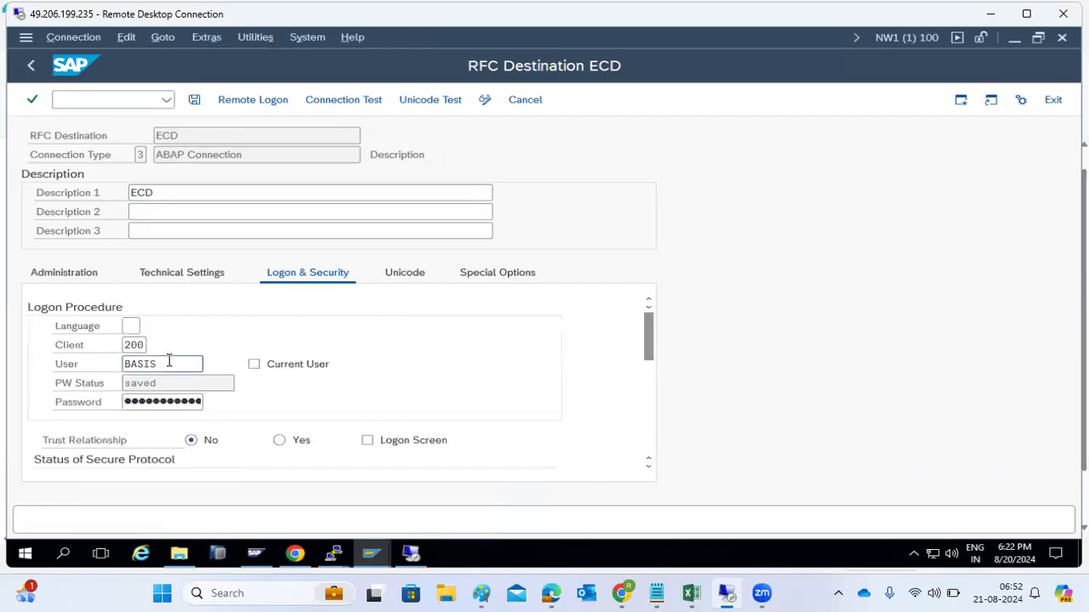
double_click(169, 361)
text(sap*)
key(Tab)
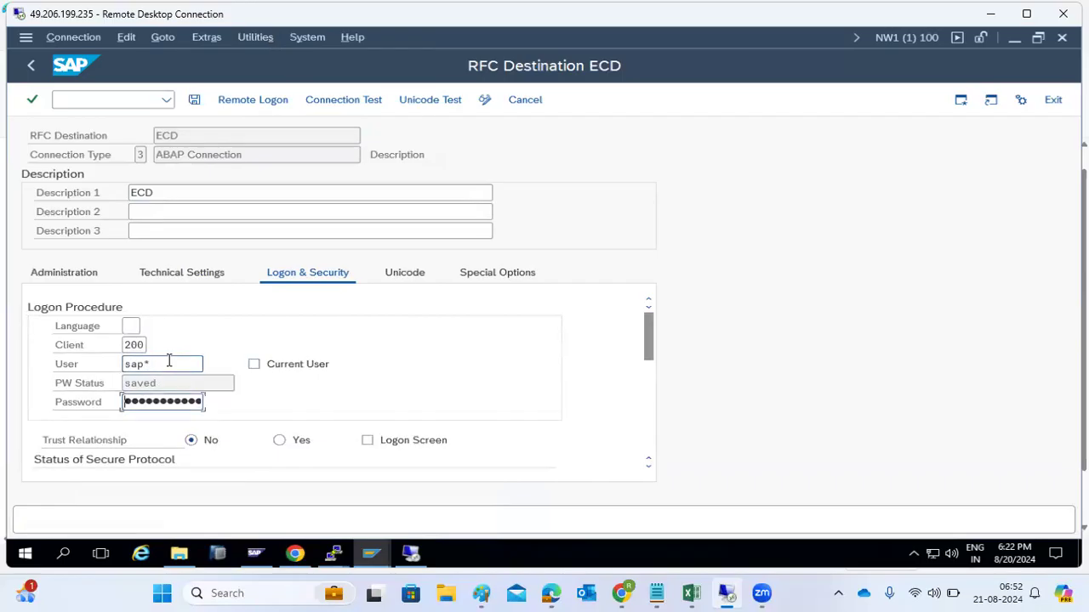
click(194, 100)
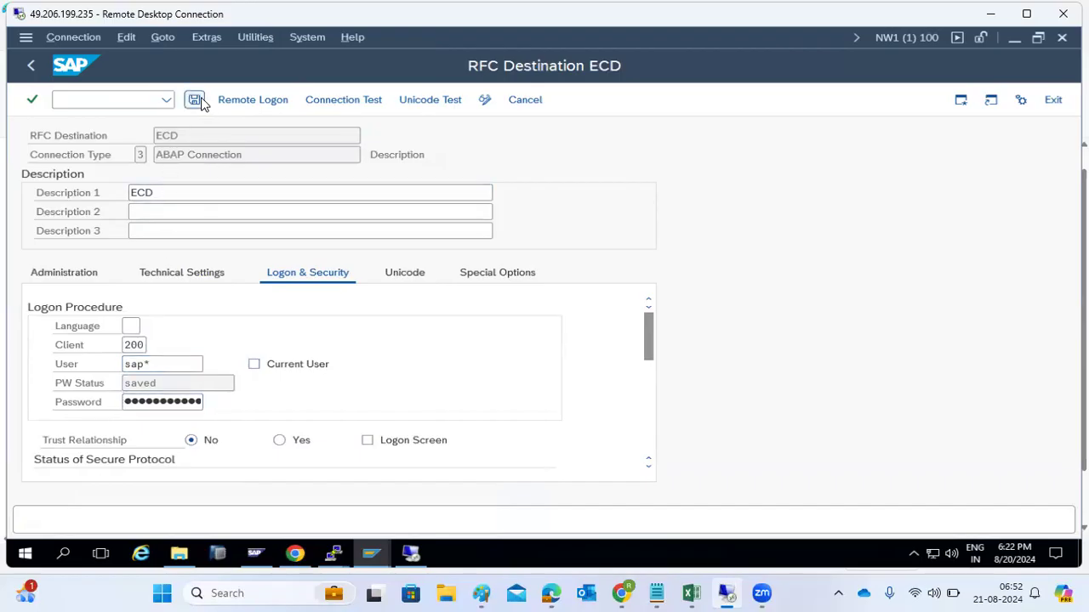
click(253, 37)
mouse_move(263, 59)
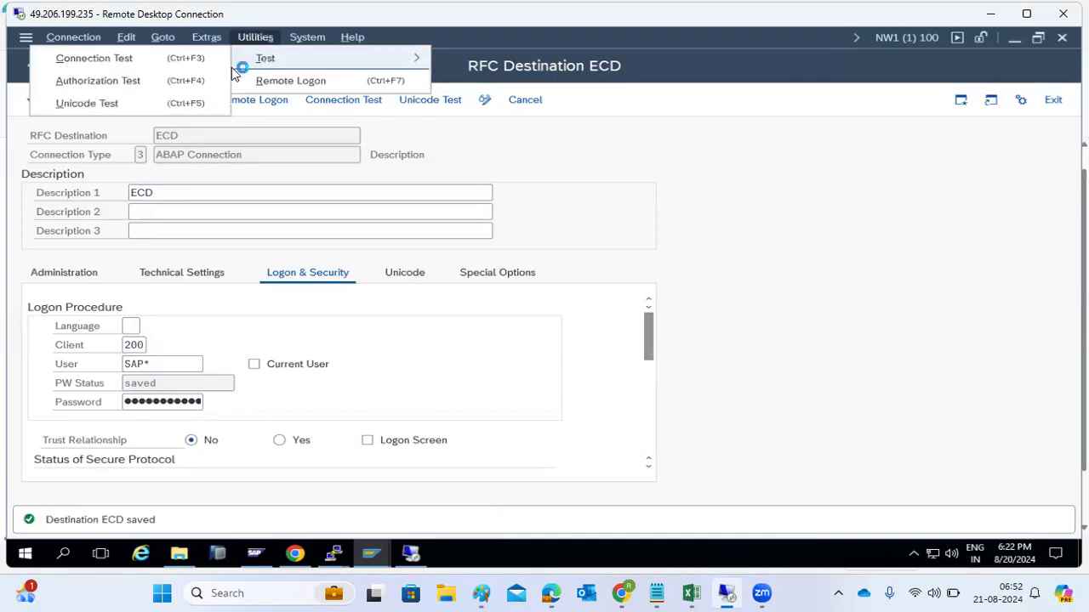
click(136, 57)
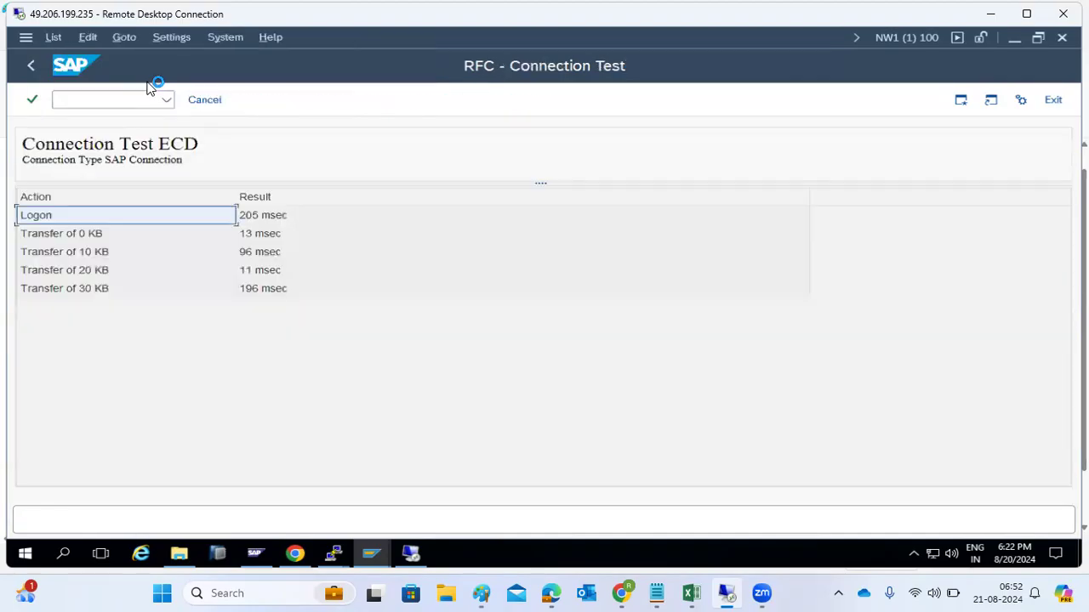
click(31, 65)
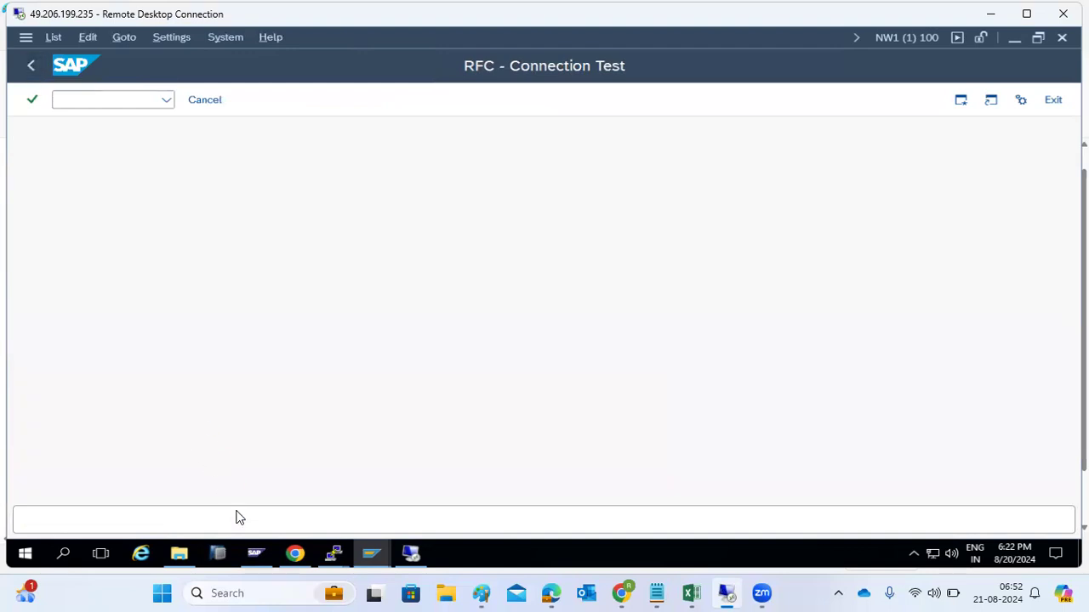
Step: In the Client Copy window, pick ECD as the source destination
mouse_move(372, 557)
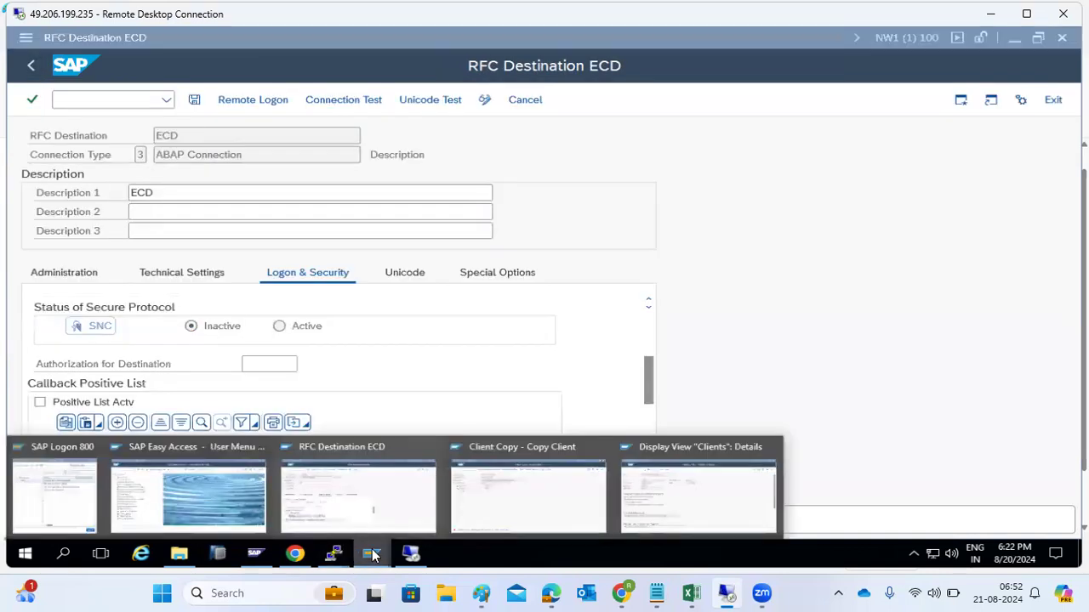
click(485, 444)
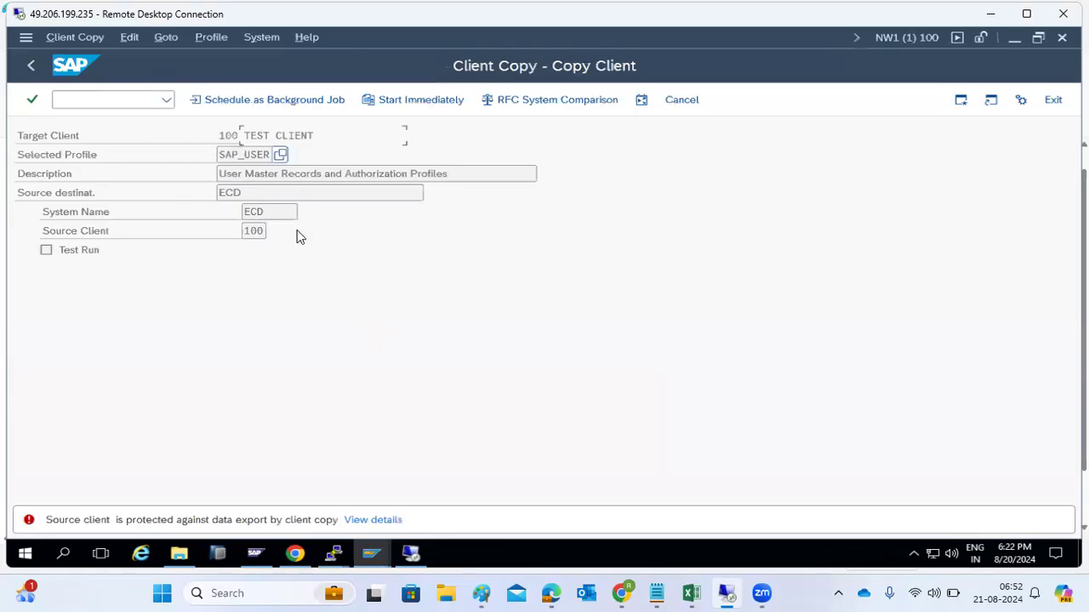
click(268, 194)
key(Return)
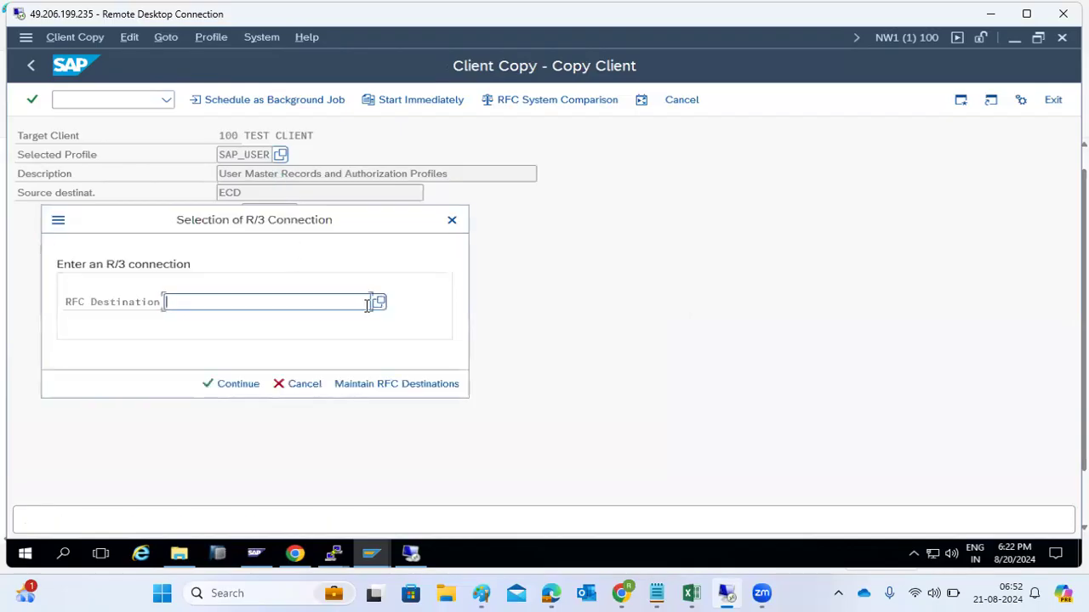
click(377, 302)
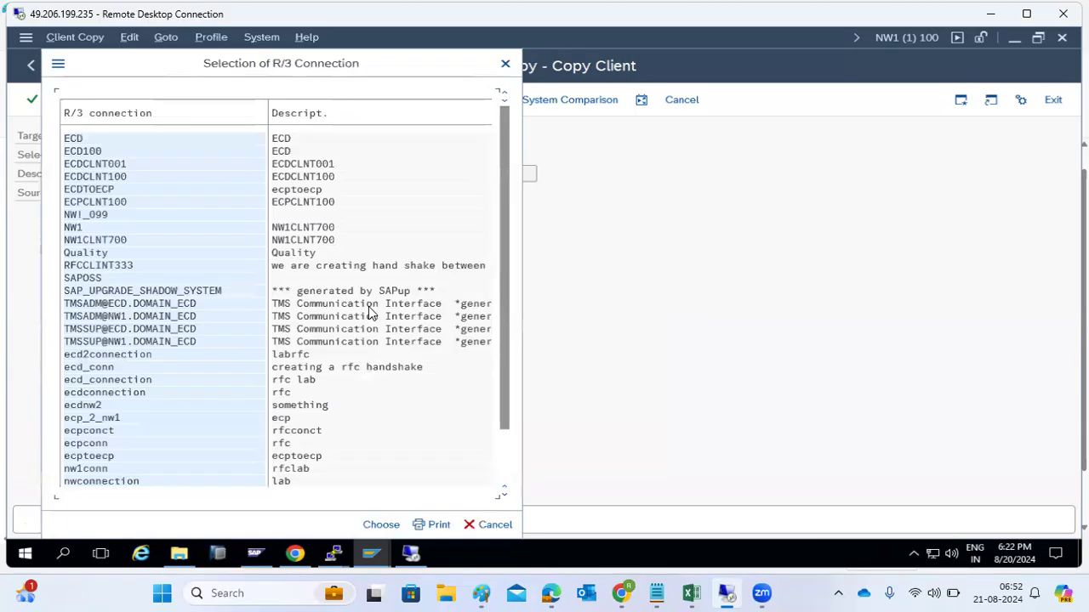
double_click(68, 139)
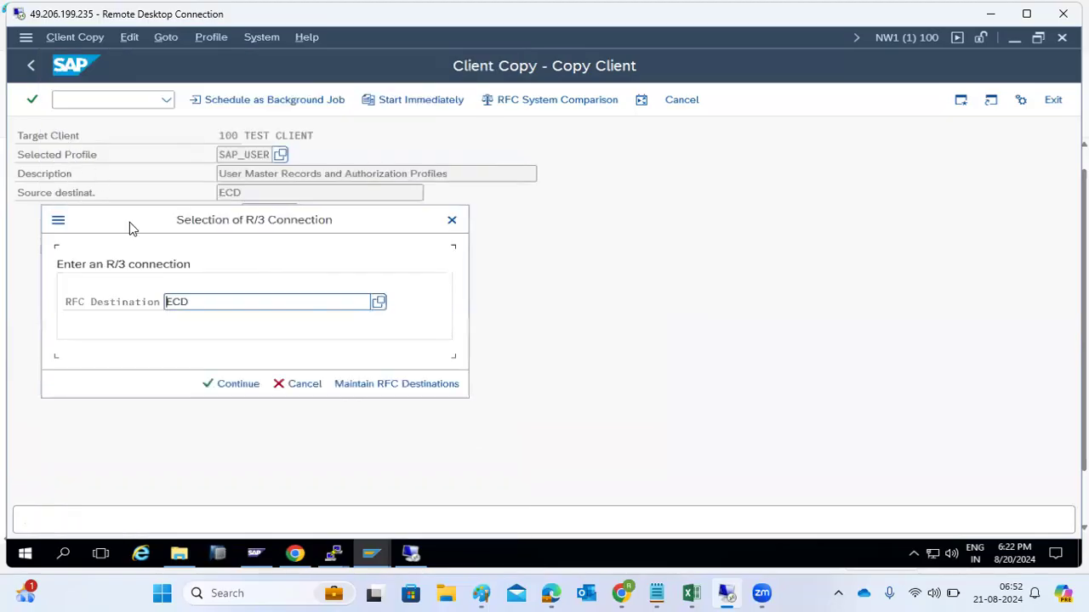
click(219, 385)
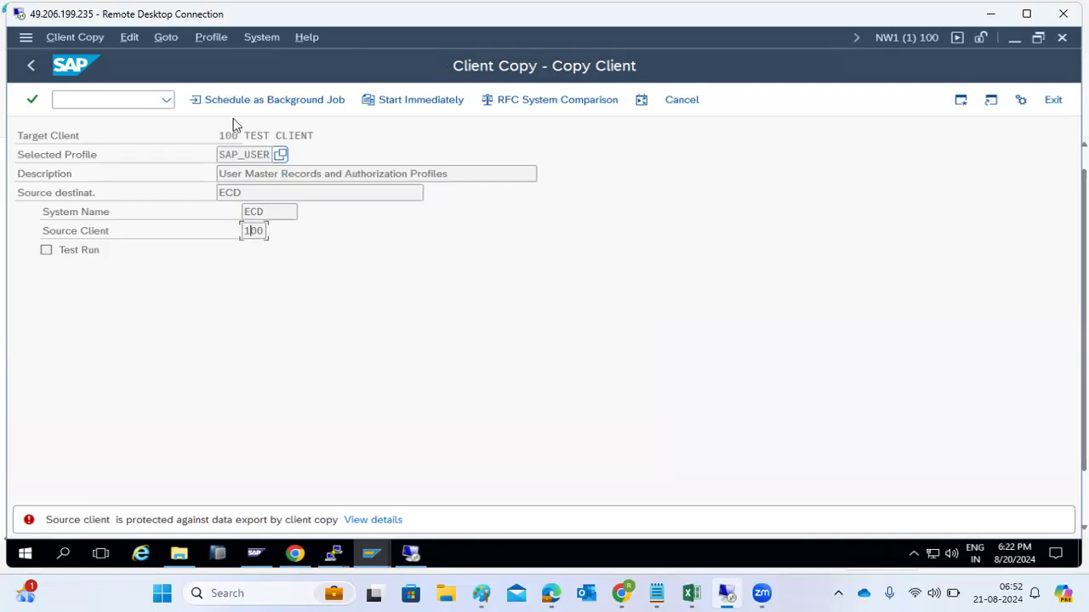
Step: Review the ECD destination's logon and security settings in RFC maintenance, then go back
click(231, 103)
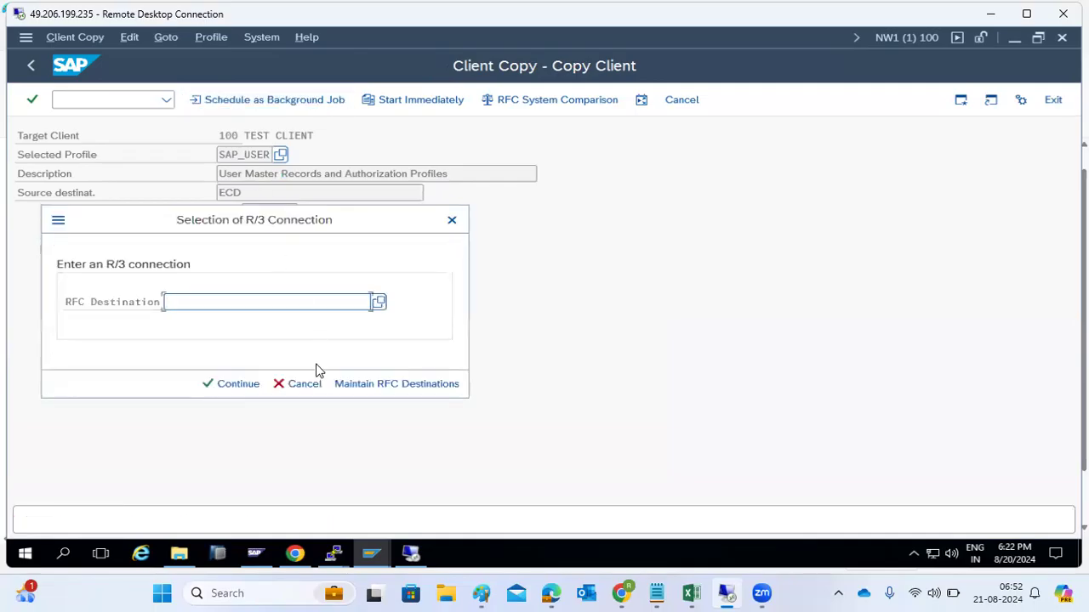
click(355, 384)
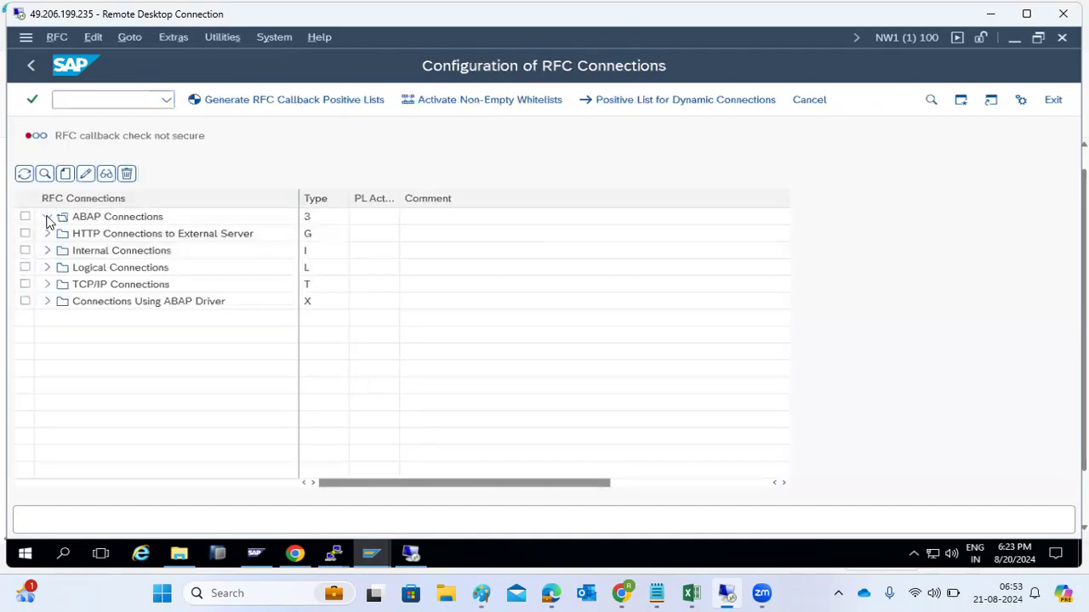
click(48, 218)
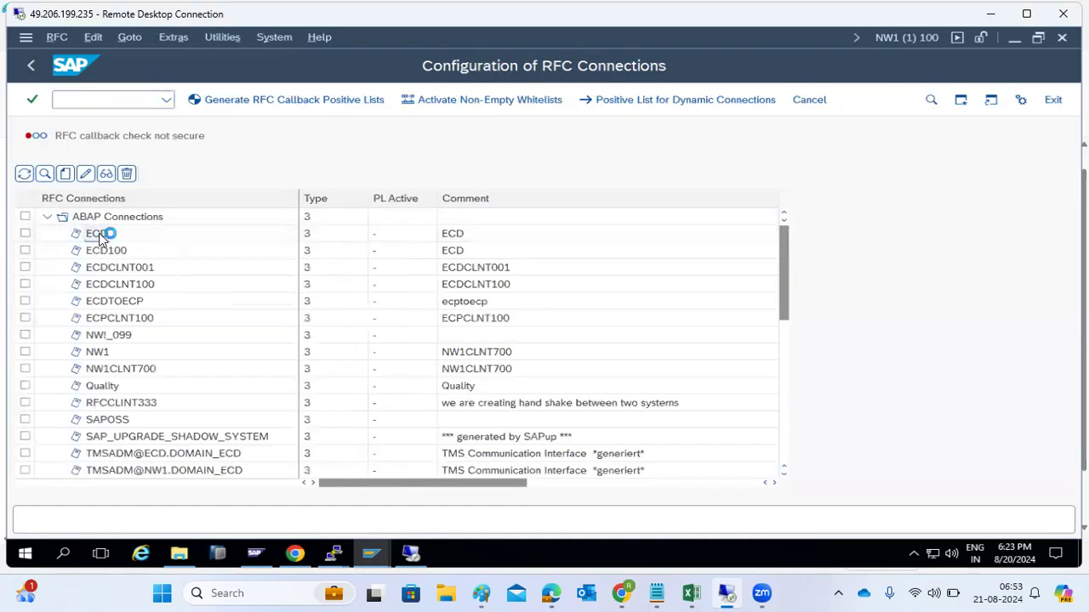
click(304, 279)
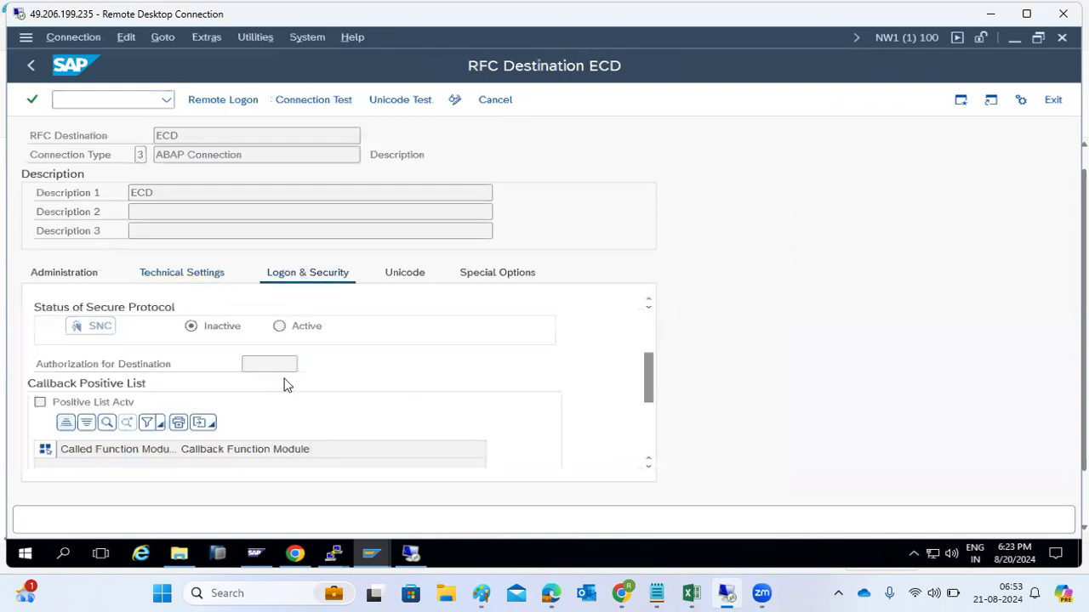
scroll(282, 384, up, 3)
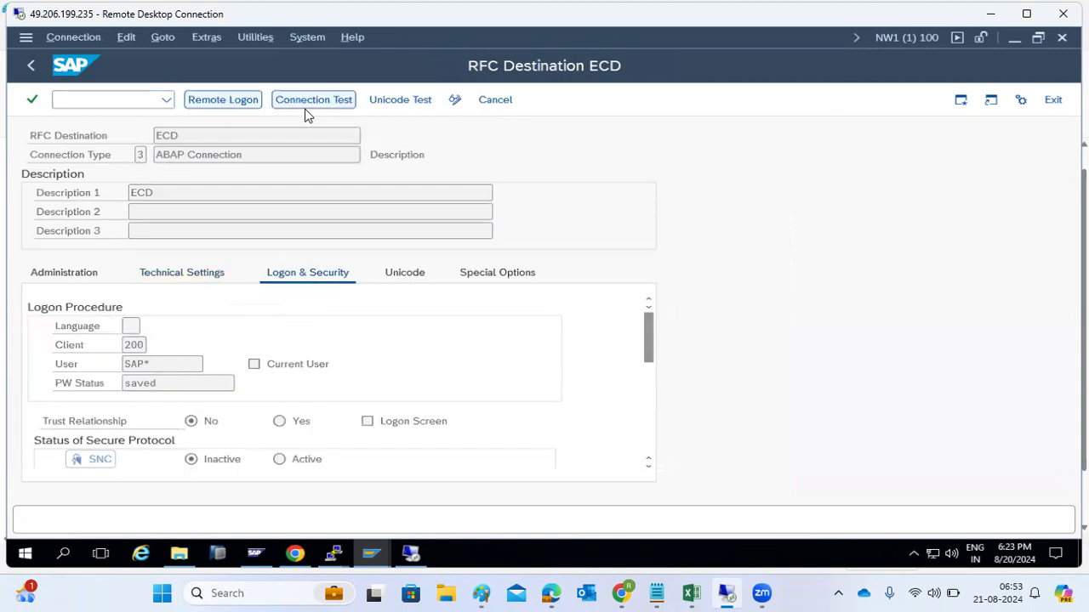
click(35, 67)
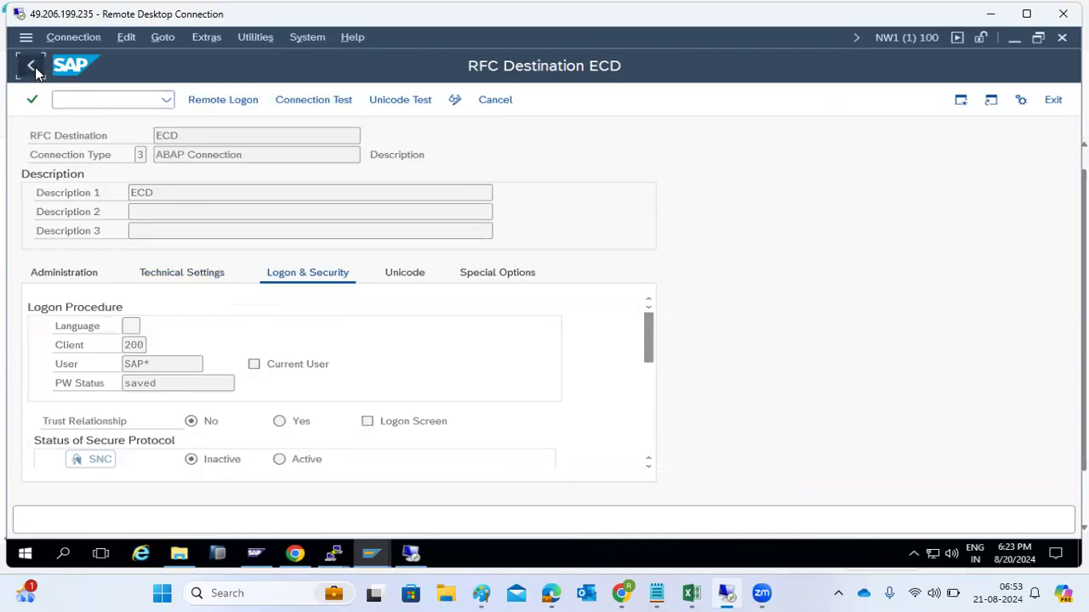
click(37, 67)
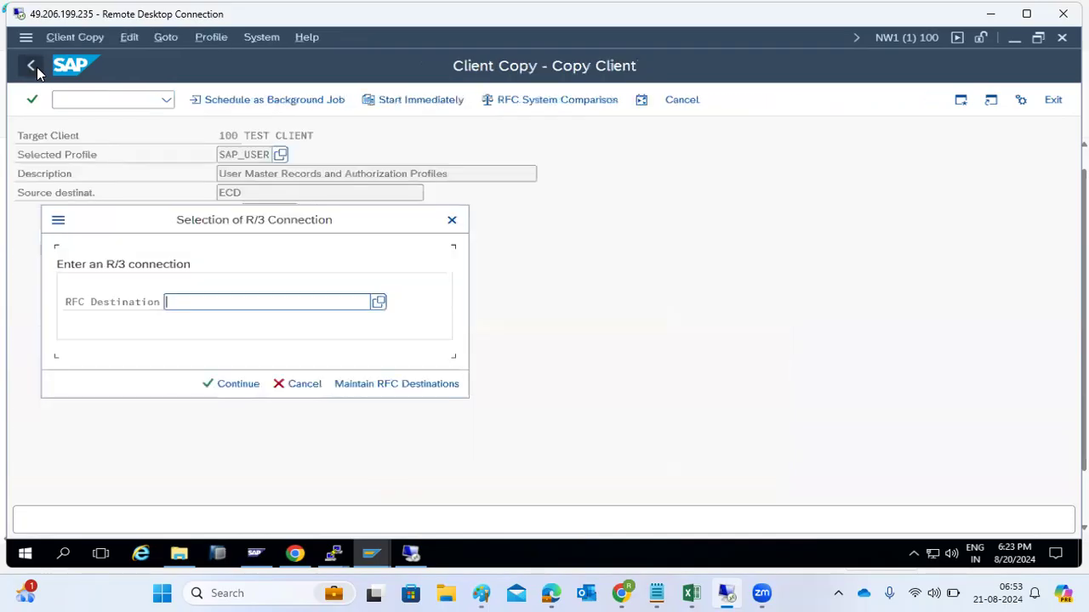
click(452, 221)
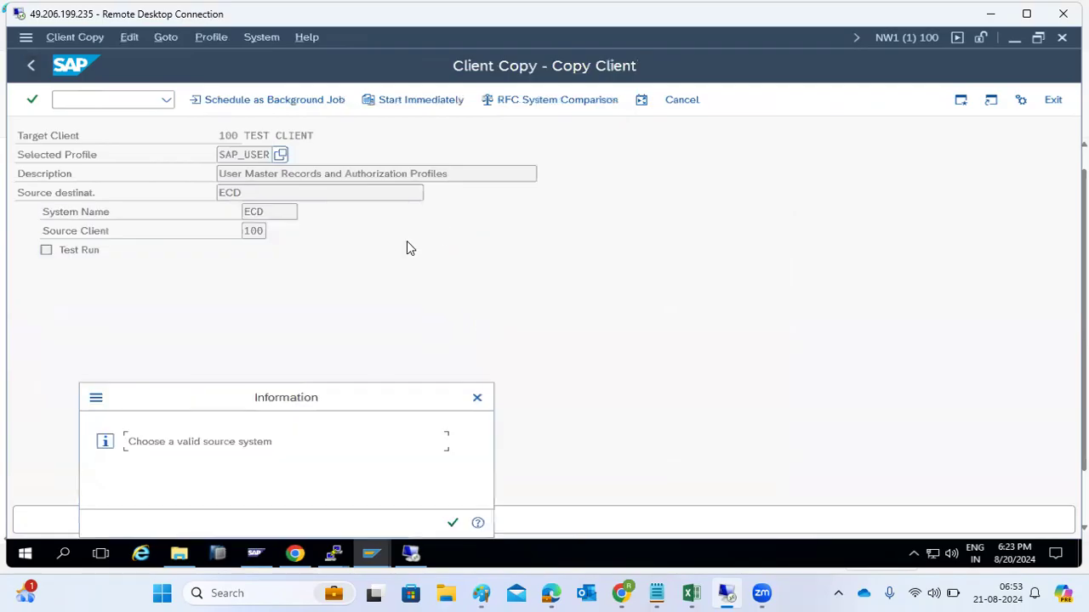
Step: Dismiss the source system messages, reselect ECD as source, then enter /ncc9
click(453, 520)
click(452, 521)
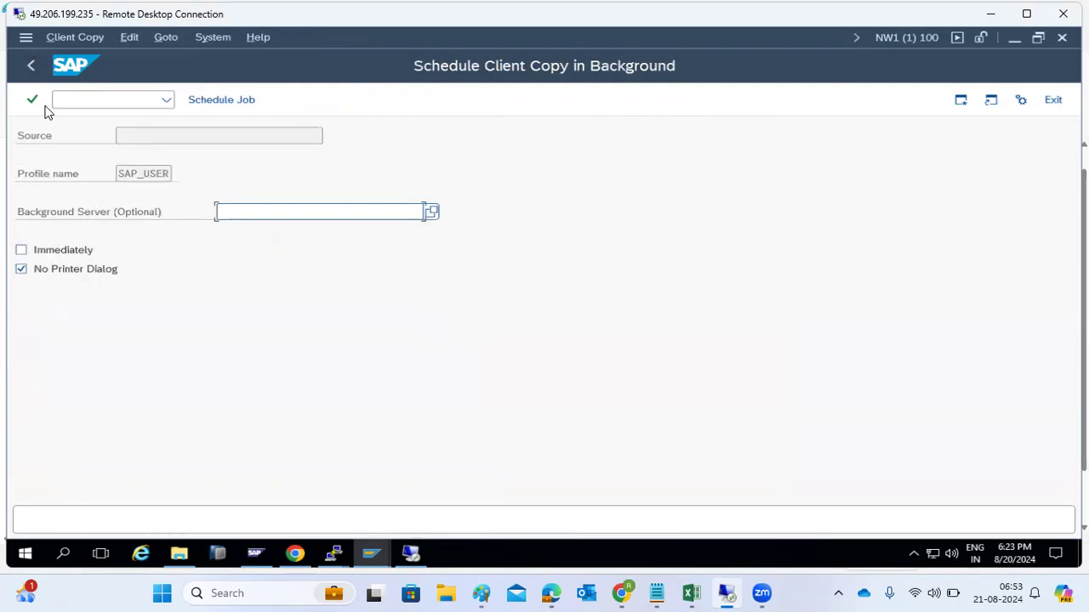
click(28, 69)
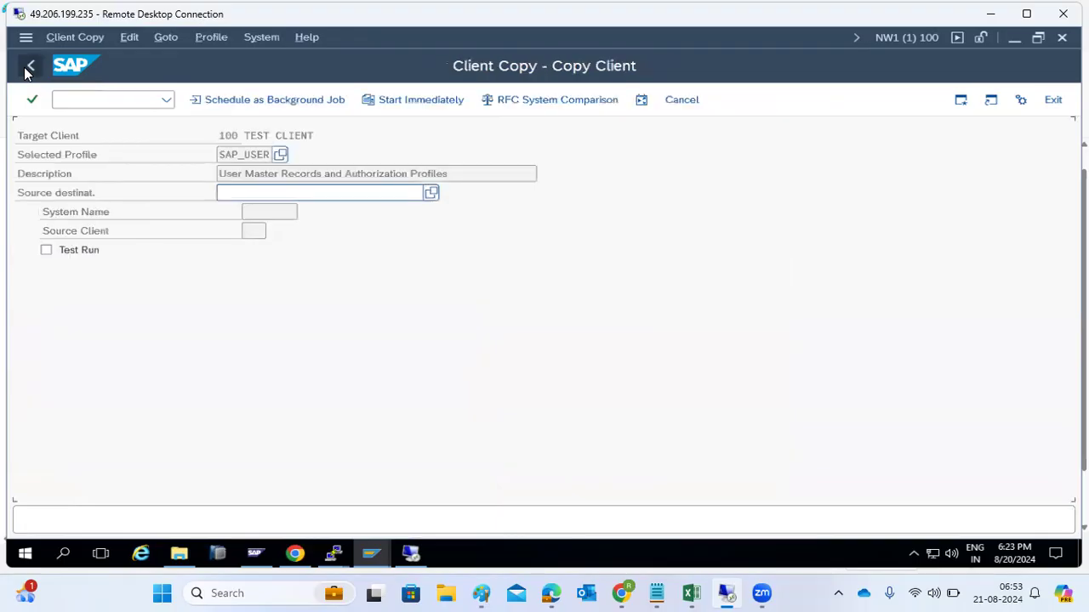
click(432, 194)
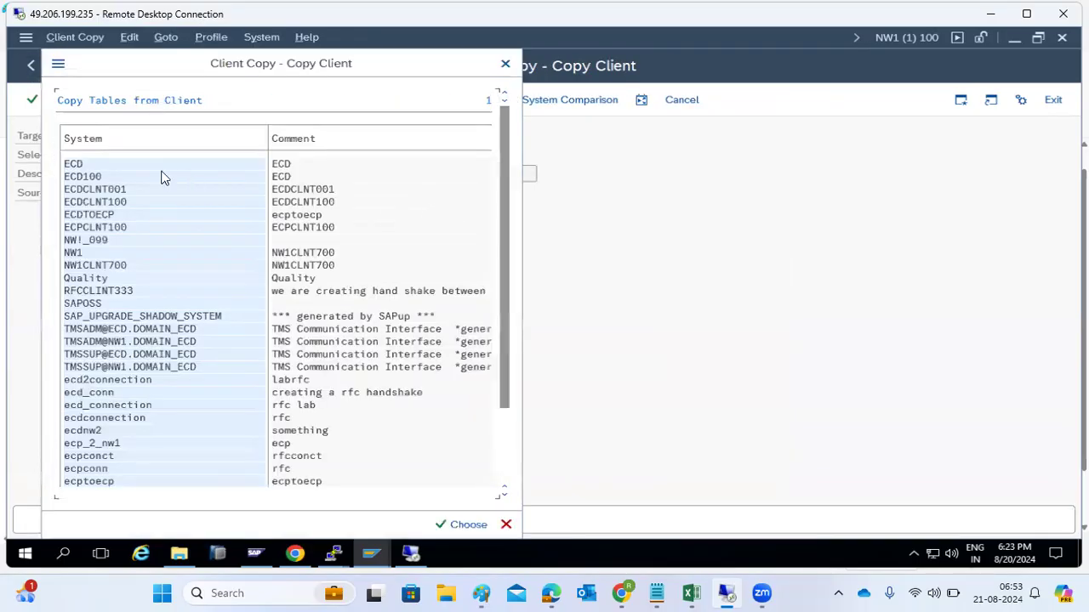
double_click(99, 165)
key(Return)
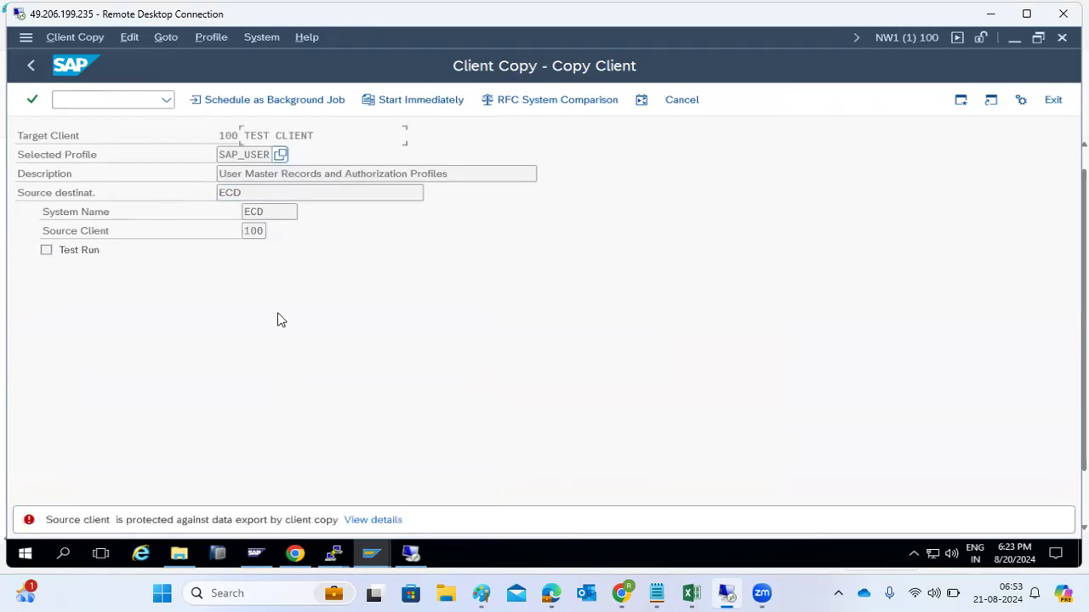
click(116, 100)
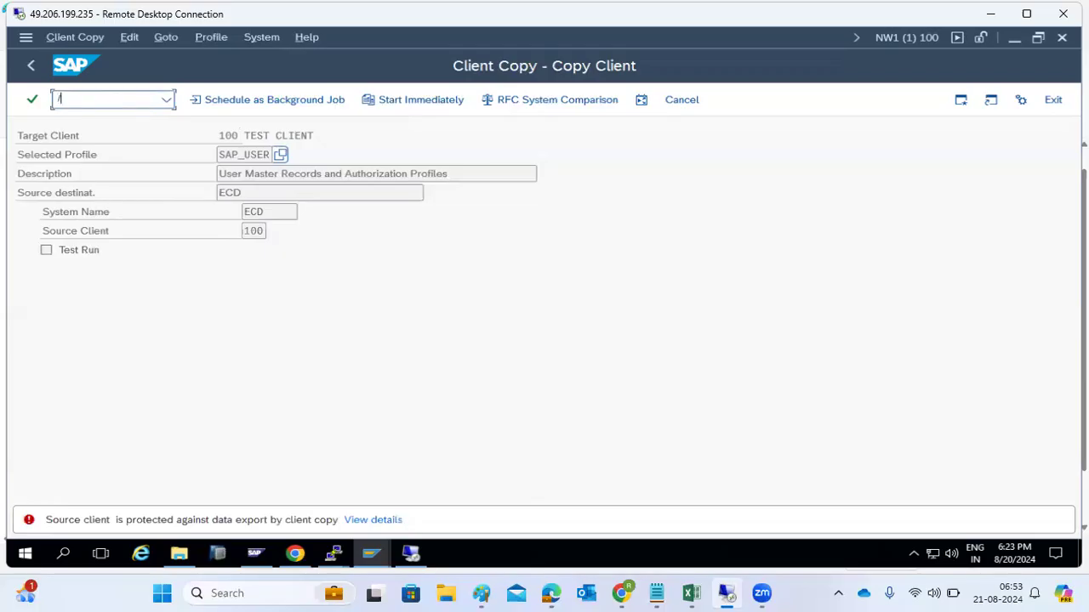
text(/ncc9)
key(Return)
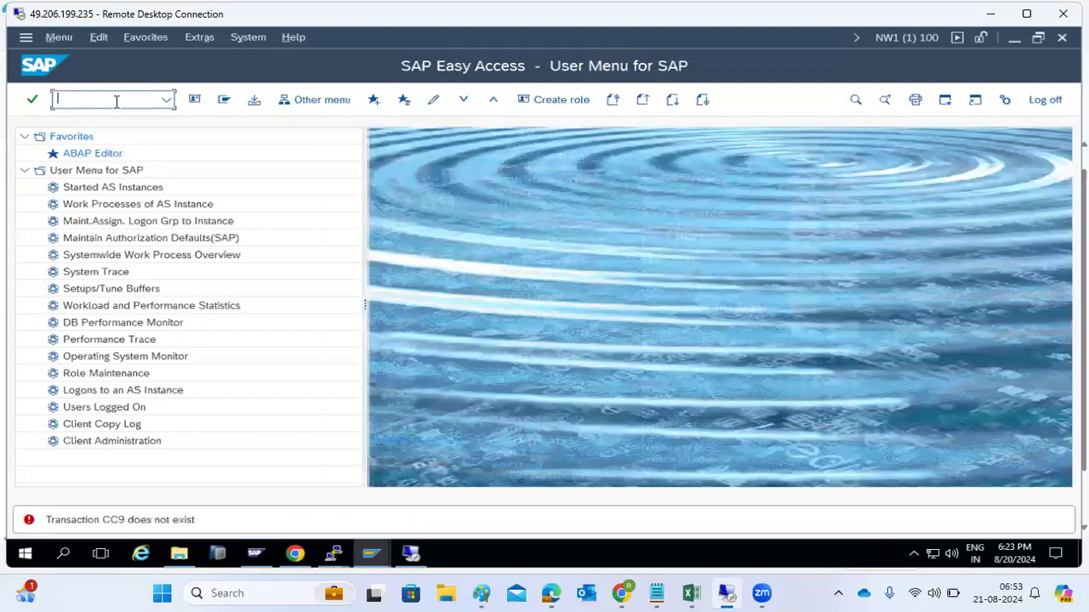
Step: In SCC9, choose copy profile SAP_USER and source destination ECD
text(9)
key(Return)
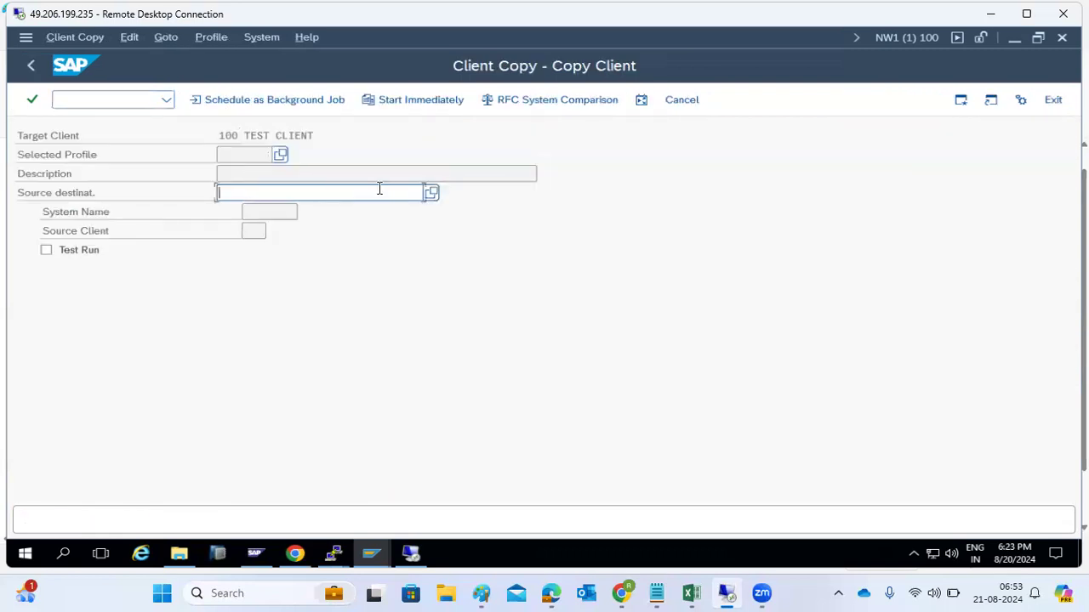
click(274, 157)
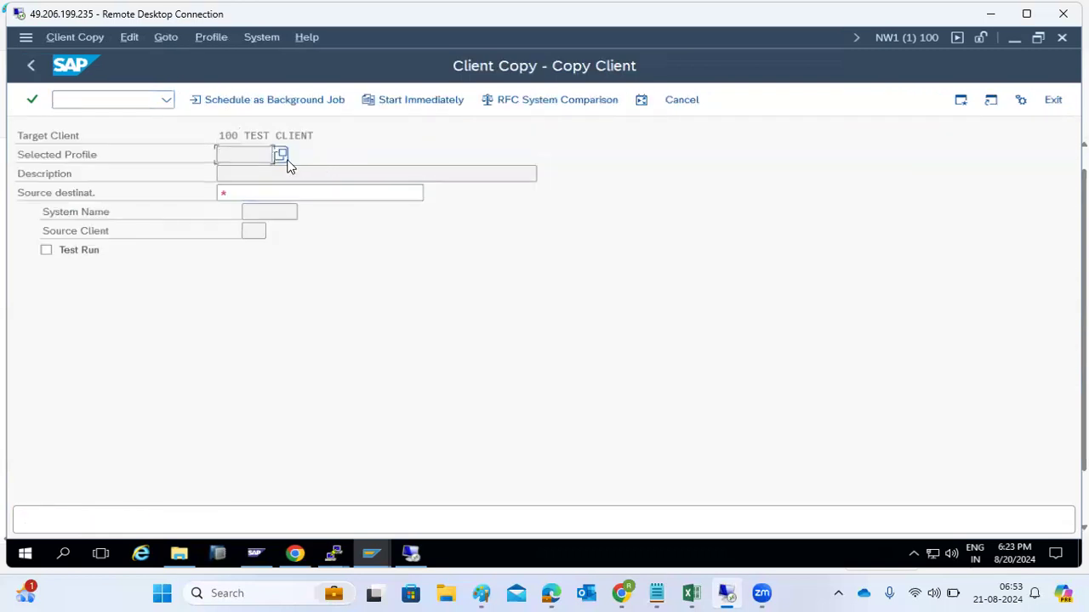
click(282, 156)
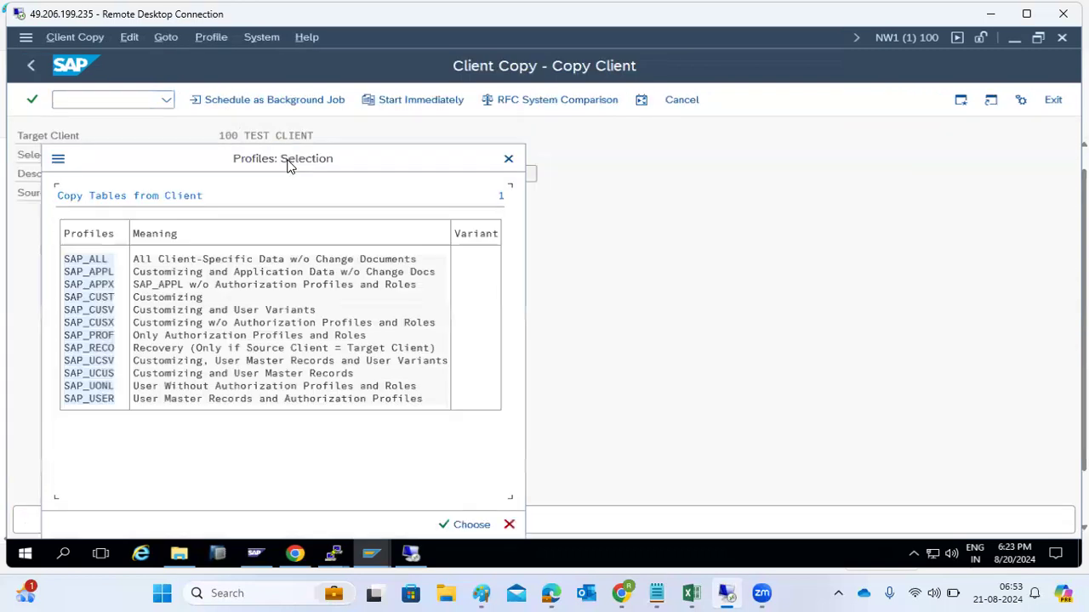
double_click(103, 398)
click(431, 193)
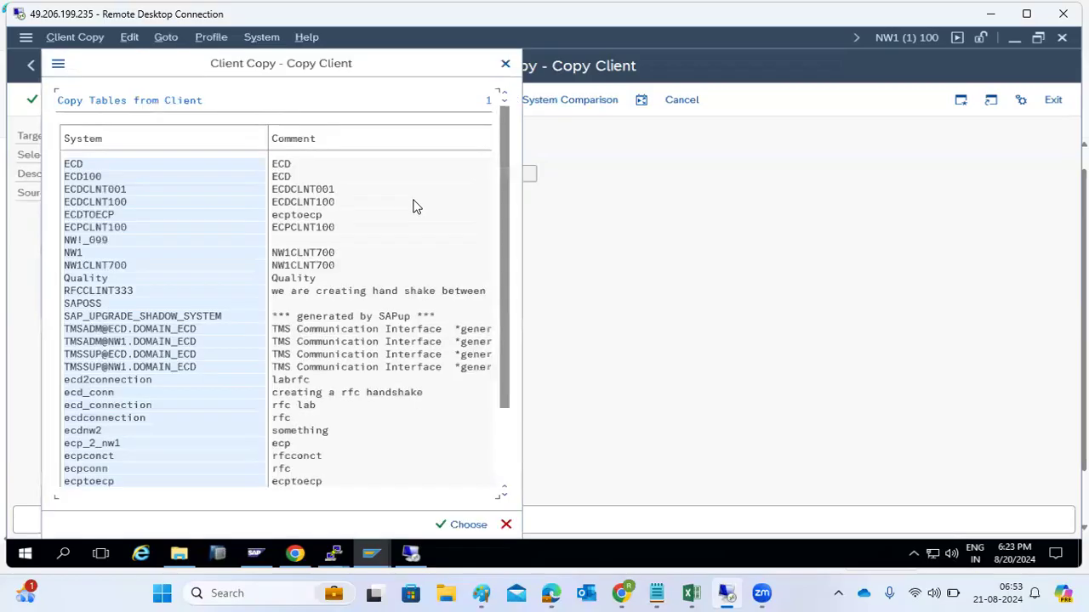
double_click(74, 165)
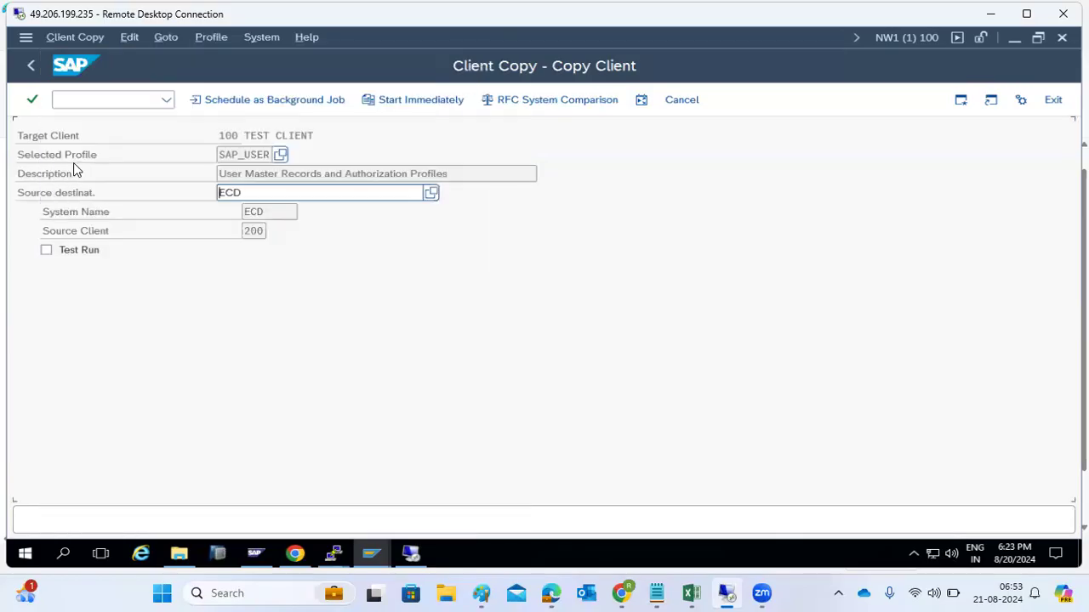
Step: Schedule the client copy as an immediate background job and confirm
click(242, 101)
click(21, 250)
click(200, 99)
click(316, 524)
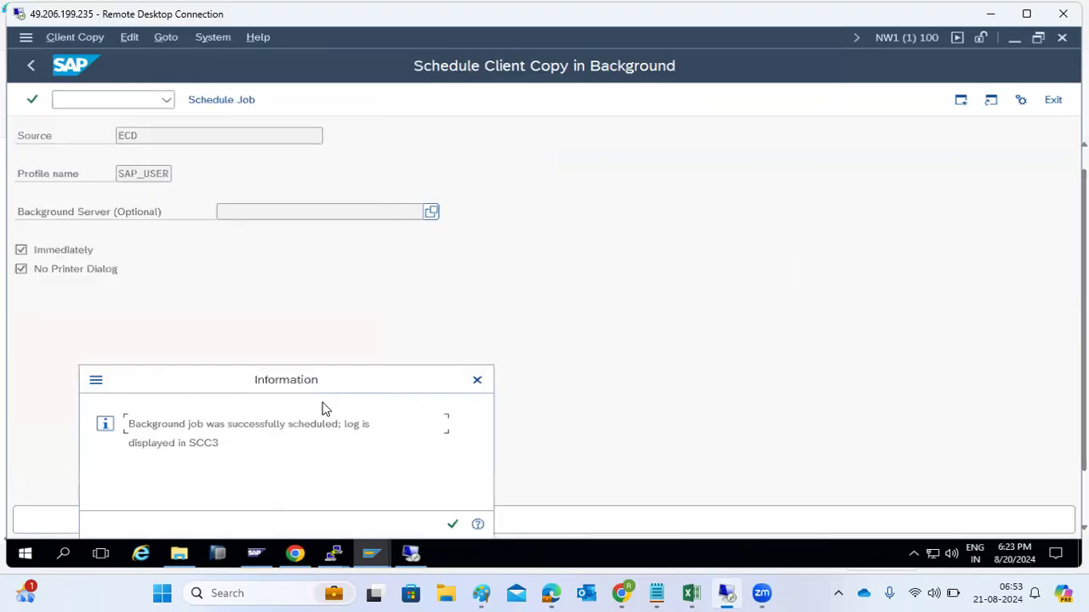
click(451, 524)
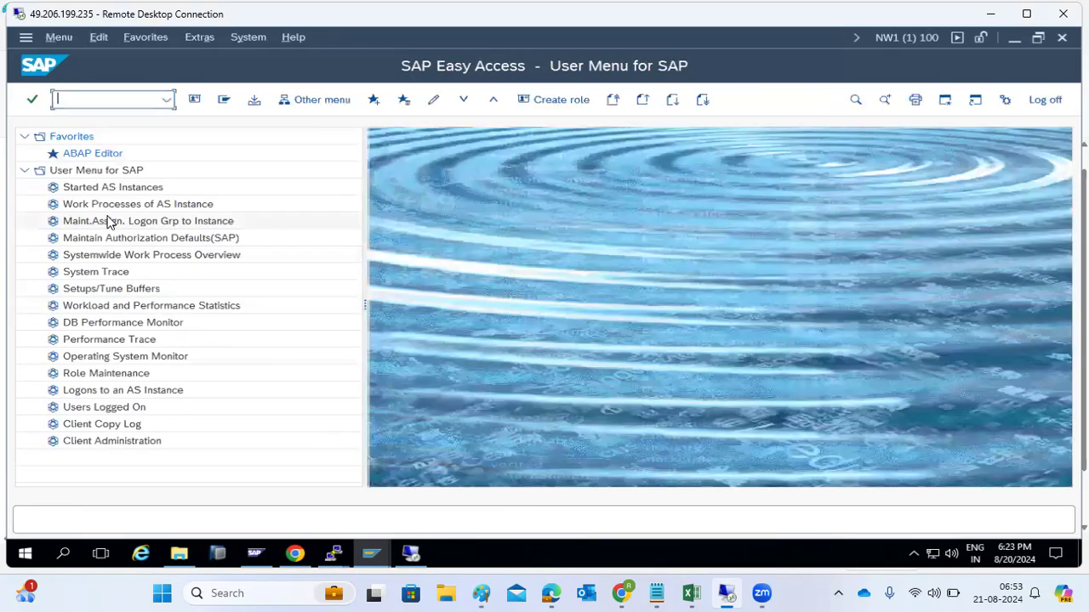
Step: Open the SCC3 log for the remote ECD copy and refresh until table 1 of 103
text(scc3)
key(Return)
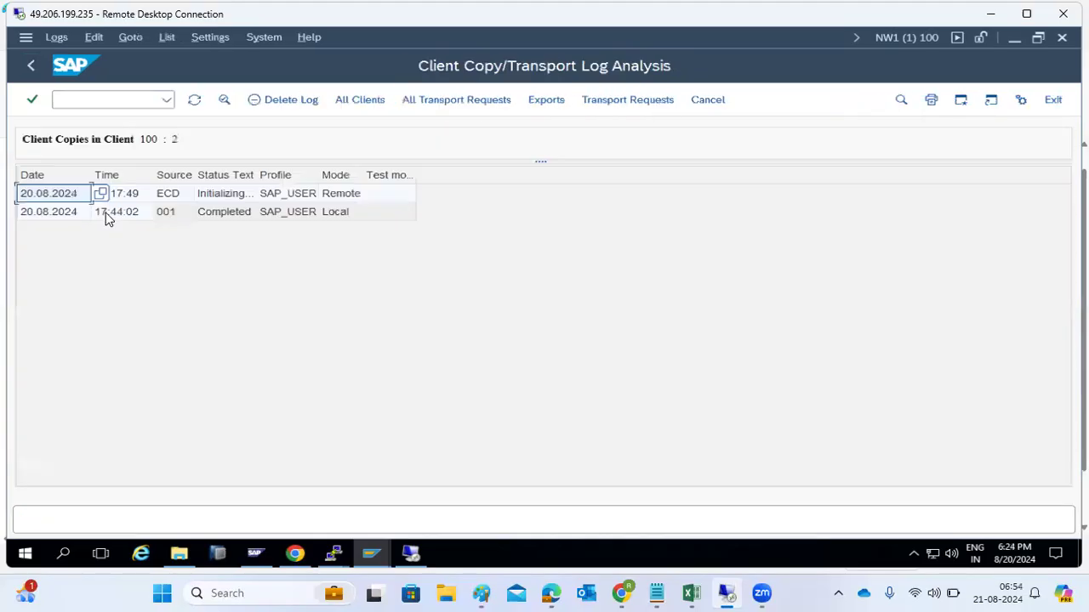
double_click(173, 200)
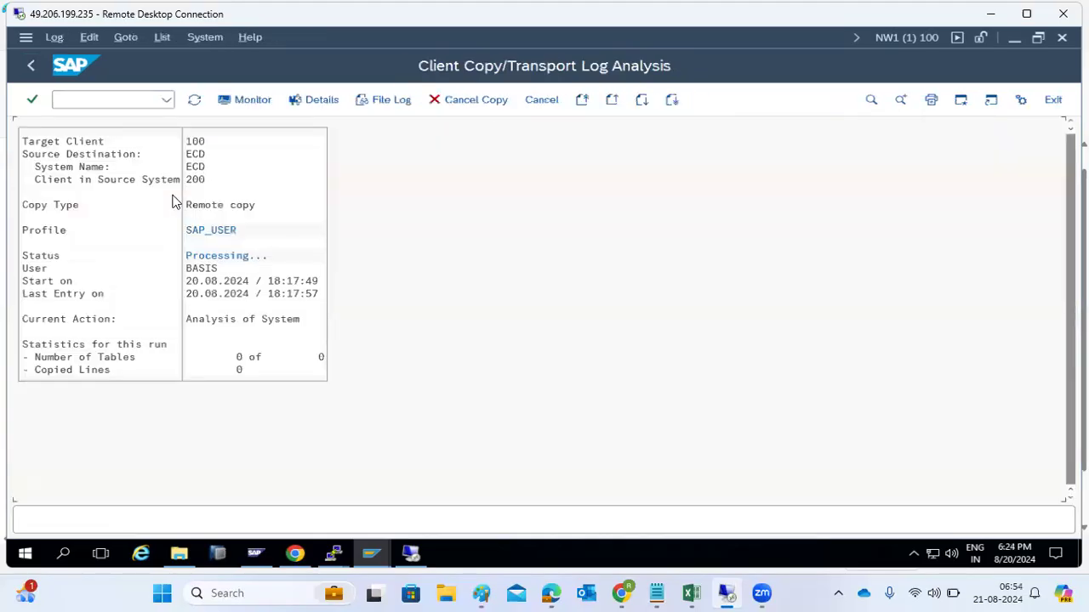
click(194, 101)
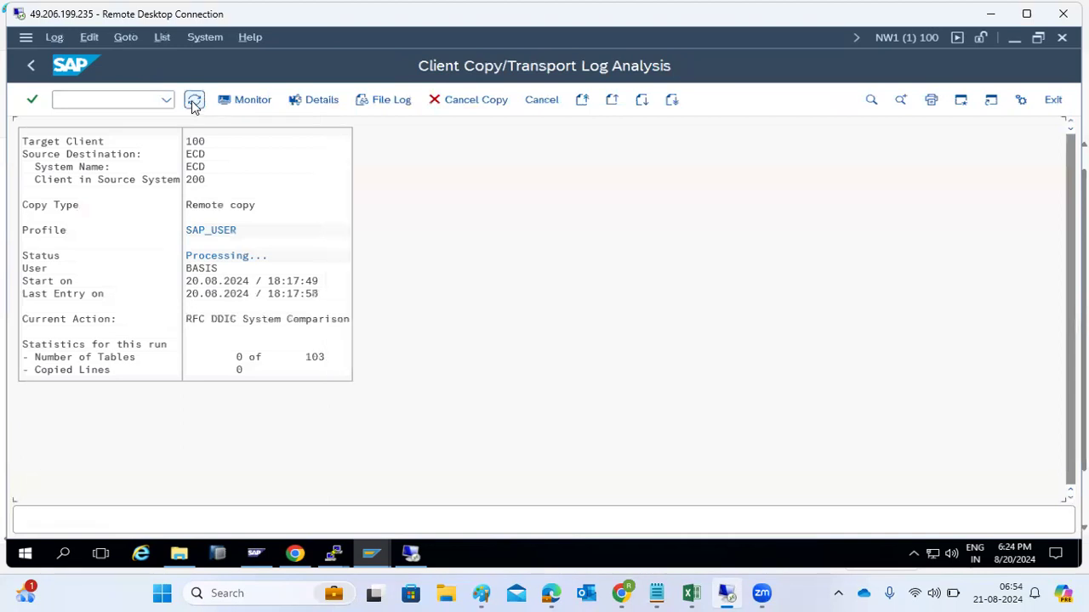
click(194, 101)
click(202, 142)
click(194, 101)
click(194, 100)
click(194, 101)
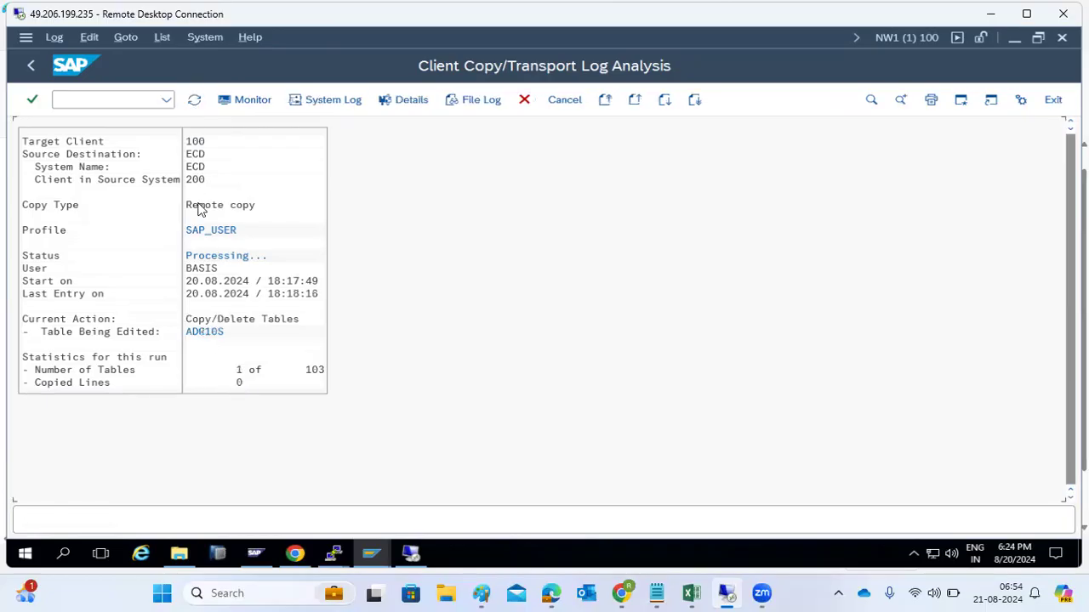
click(117, 100)
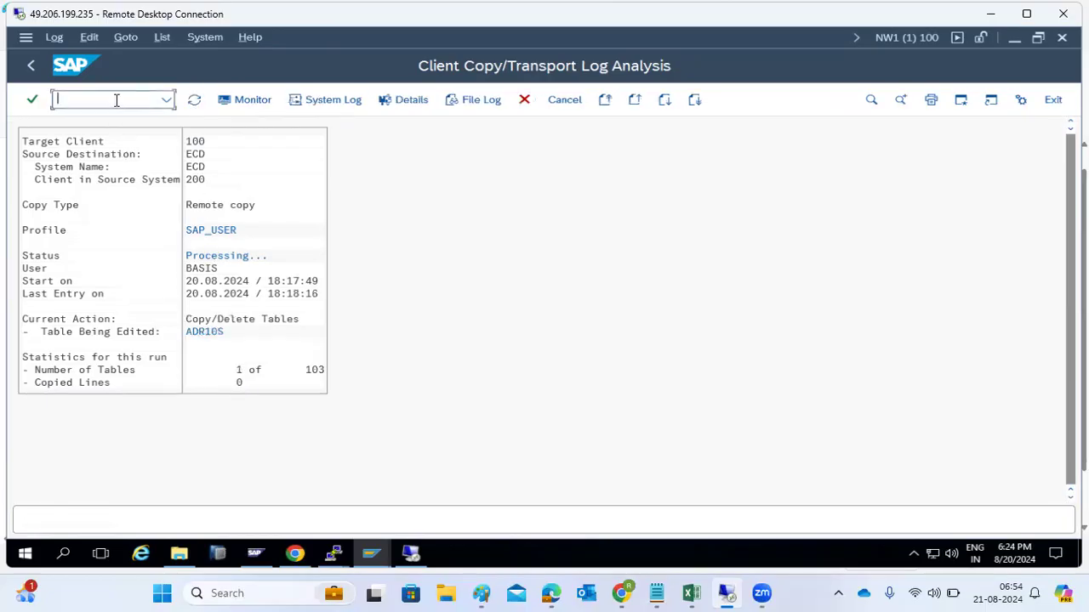
mouse_move(378, 561)
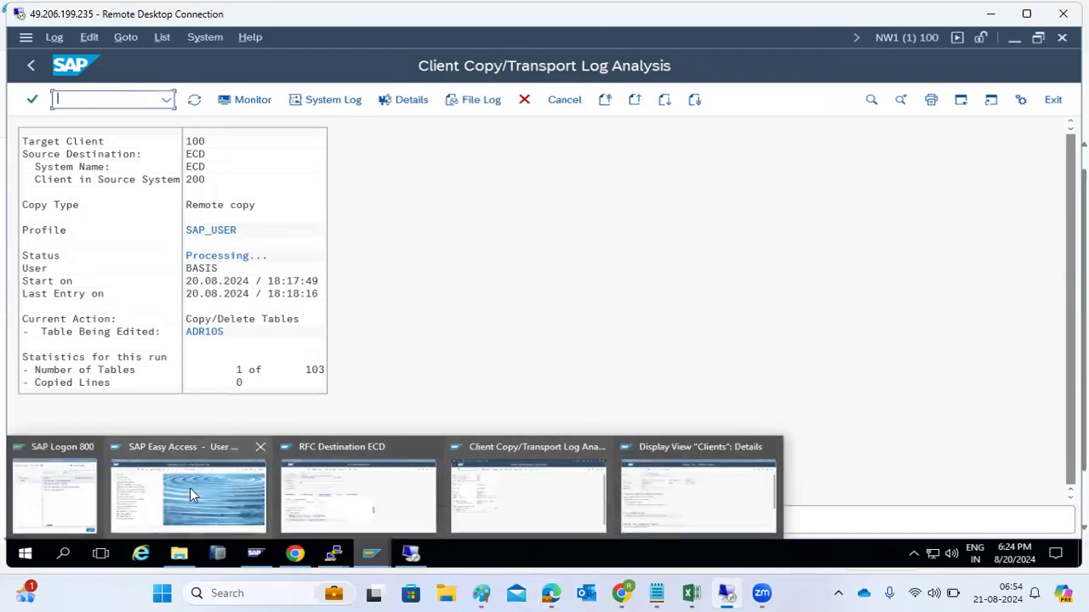
Step: Check the running background work process 7 in the NW1 work process overview
click(337, 487)
click(86, 98)
text(/nscc3)
key(Return)
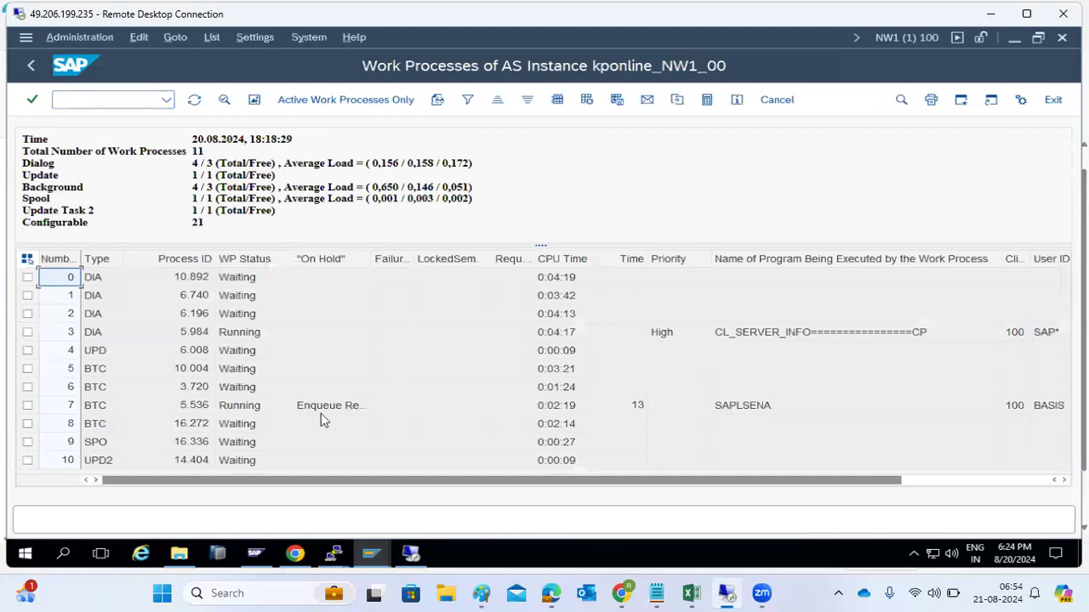
click(317, 410)
Step: Open the system-wide user session list with /nal08
click(96, 100)
text(/)
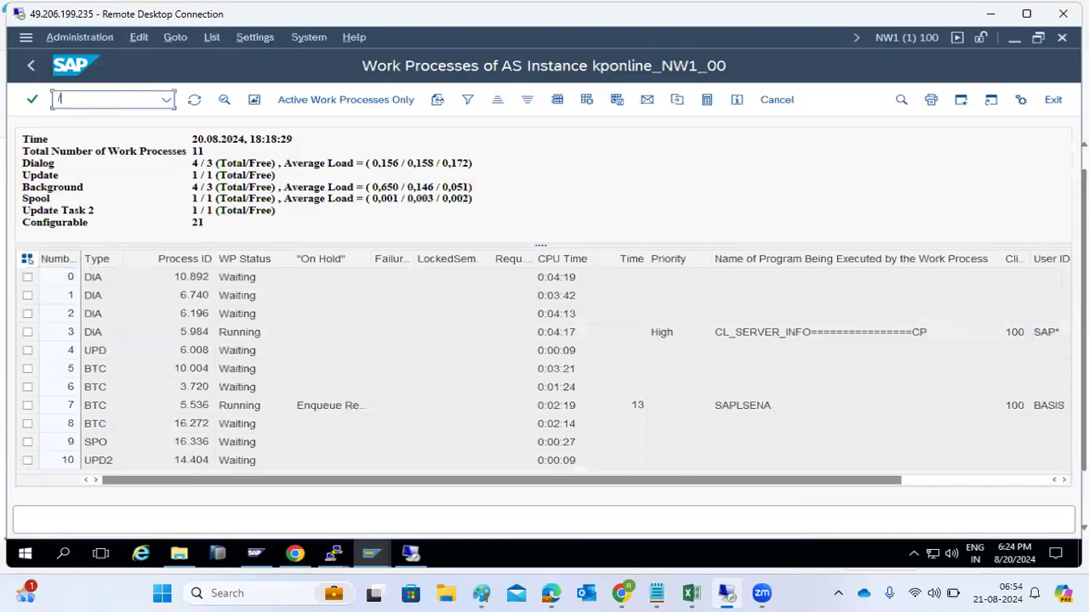
text(nal08)
key(Return)
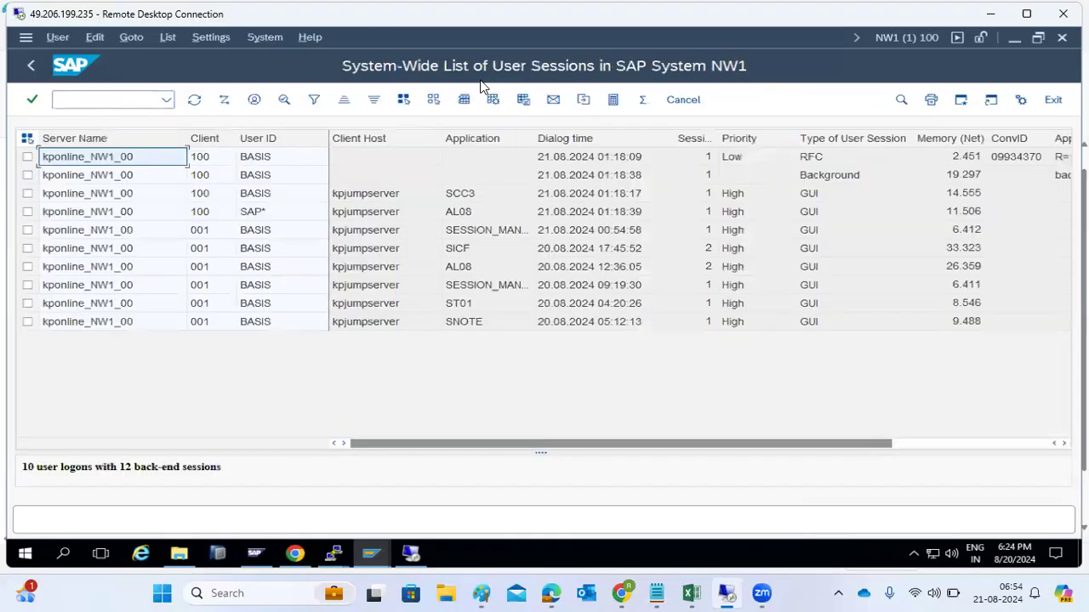
click(370, 553)
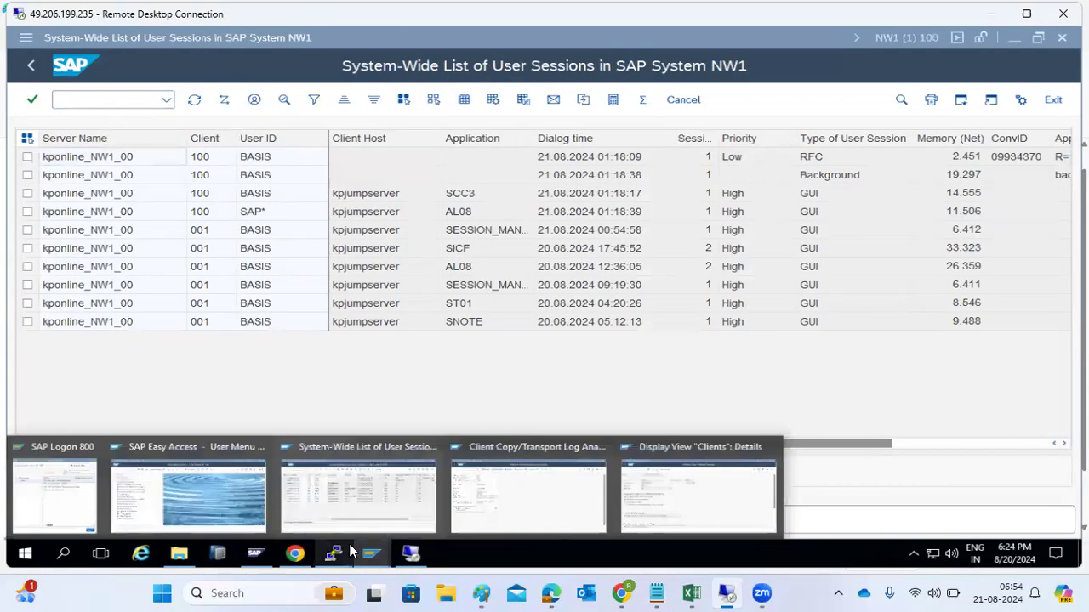
Step: Switch to the ECD window and check the BASIS gateway connection in transaction STMS
click(511, 490)
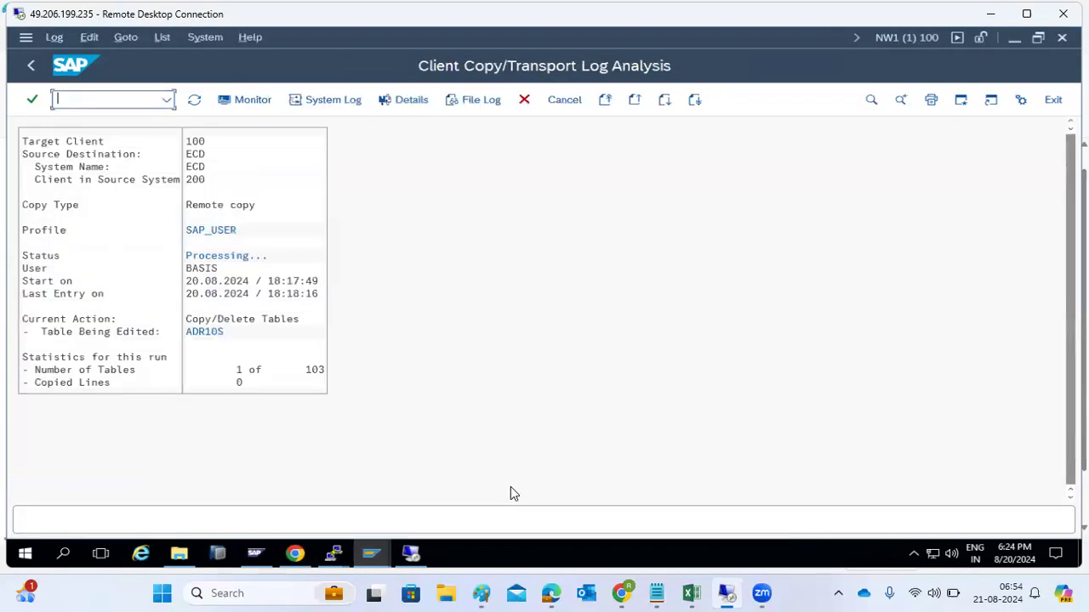
click(363, 558)
click(649, 490)
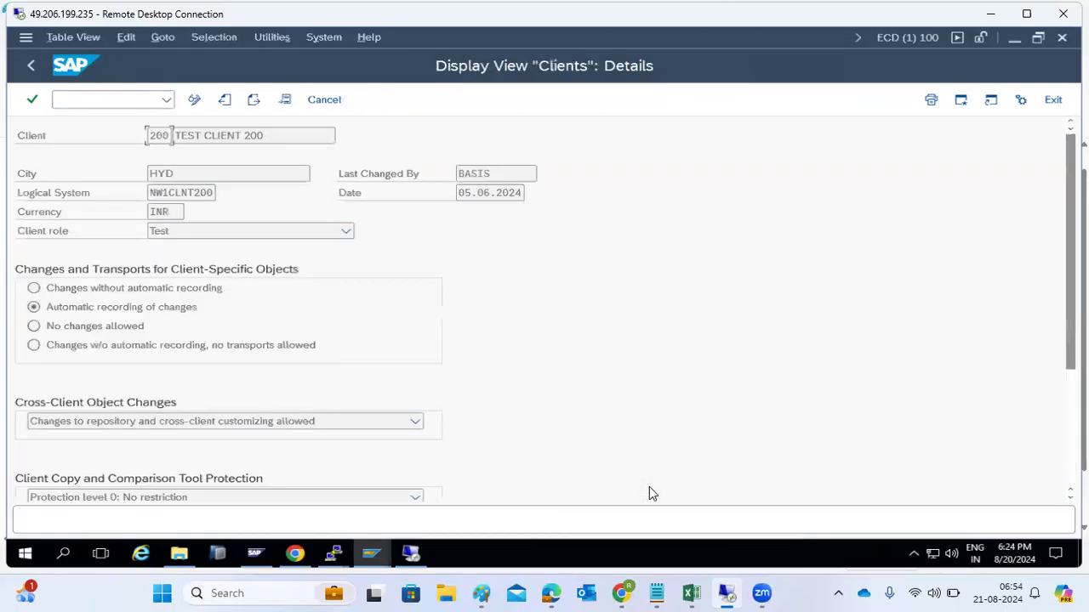
click(111, 100)
text(/)
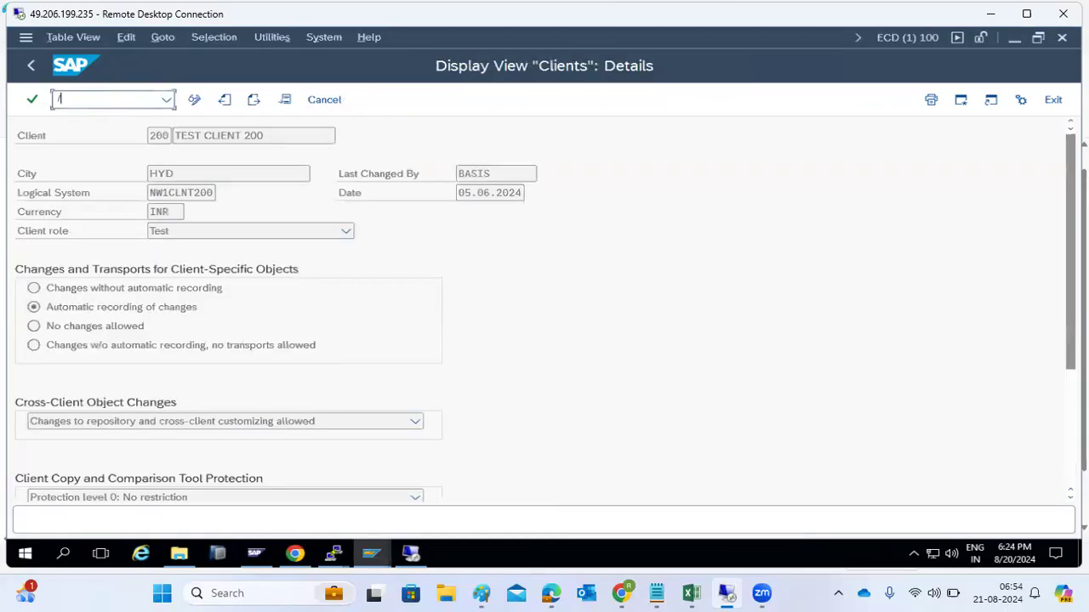
text(nstms)
key(Return)
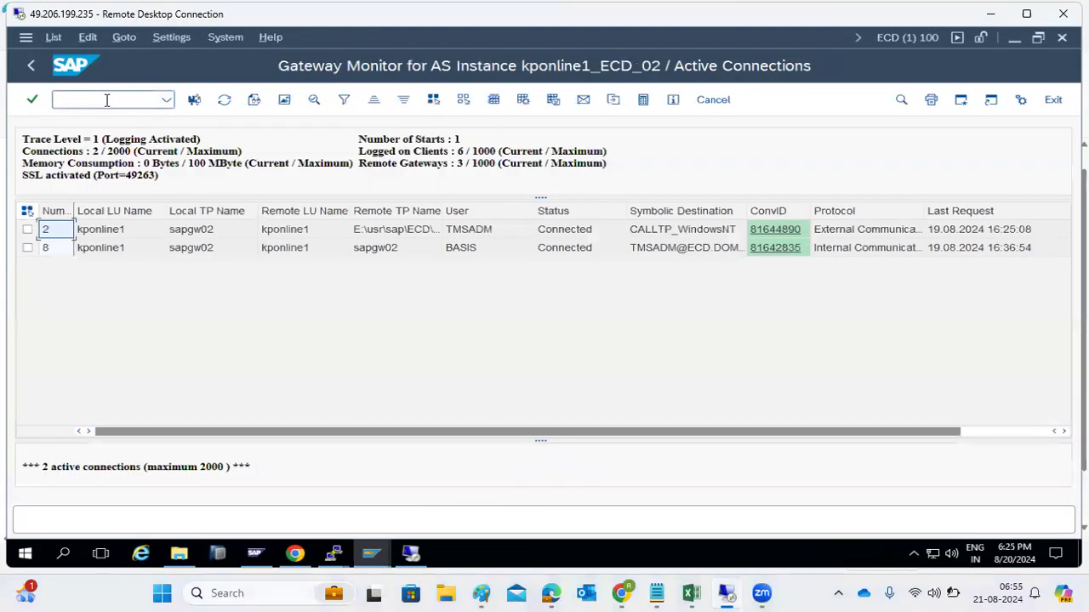
click(487, 248)
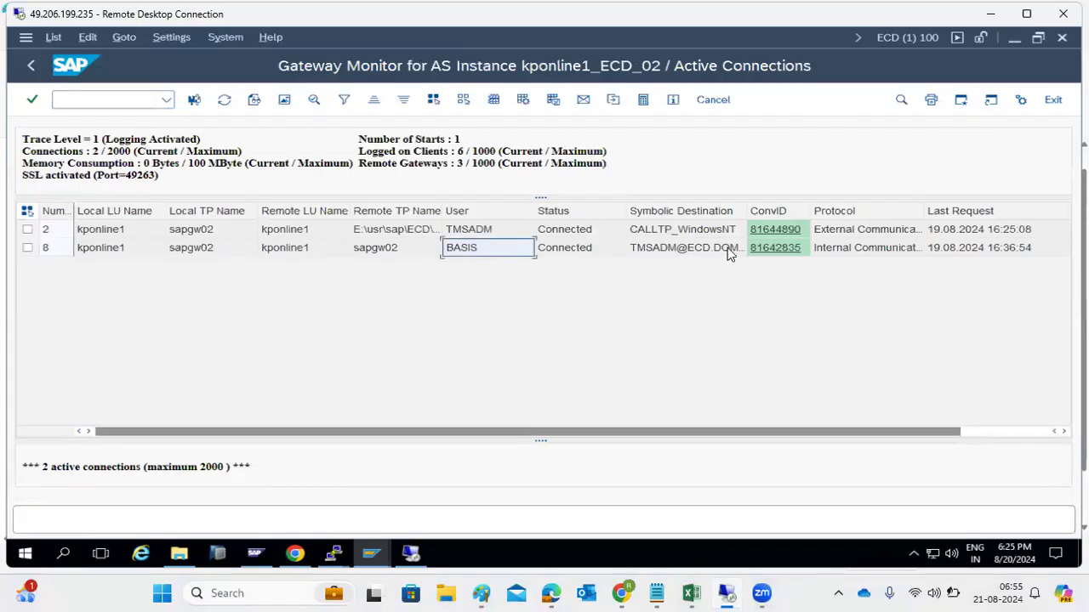
Step: In the SM04 user list, inspect the client 200 RFC and SAP* sessions, then return to the menu
click(31, 66)
text(sm04)
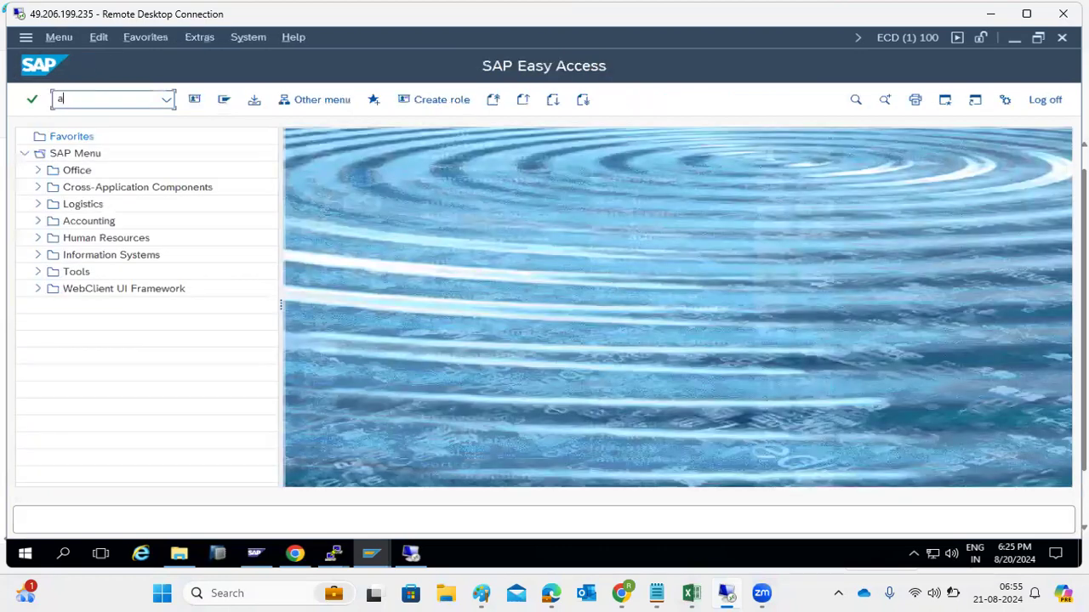
key(Return)
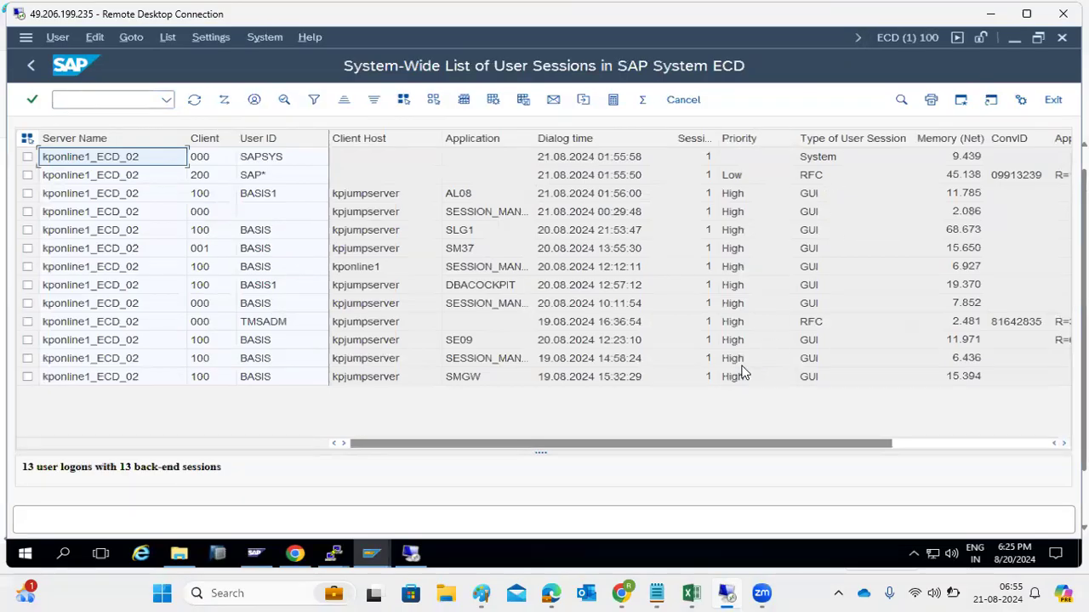
click(923, 442)
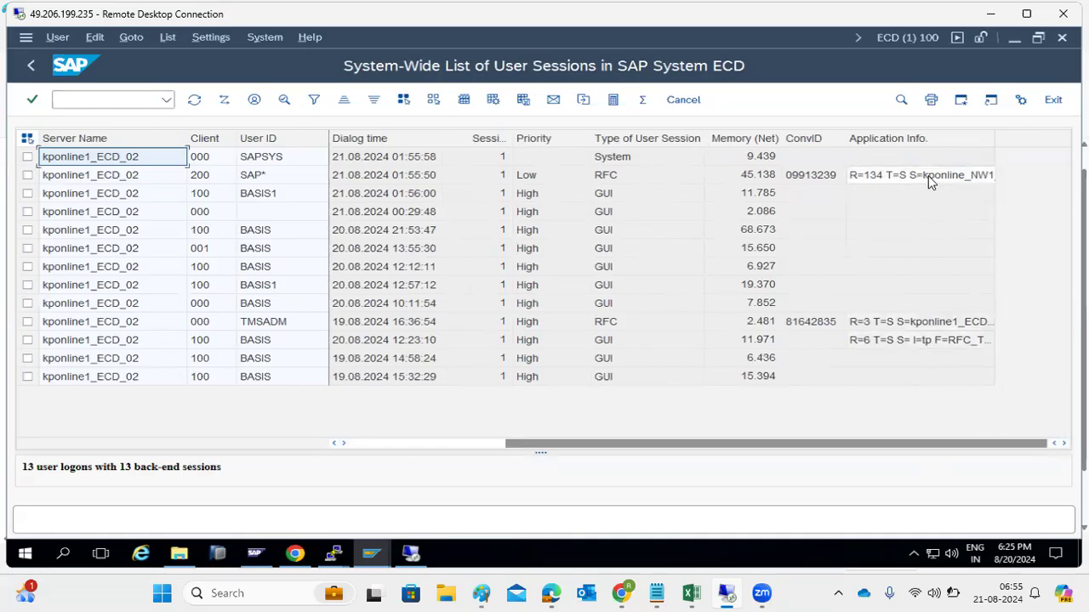
click(615, 180)
click(264, 177)
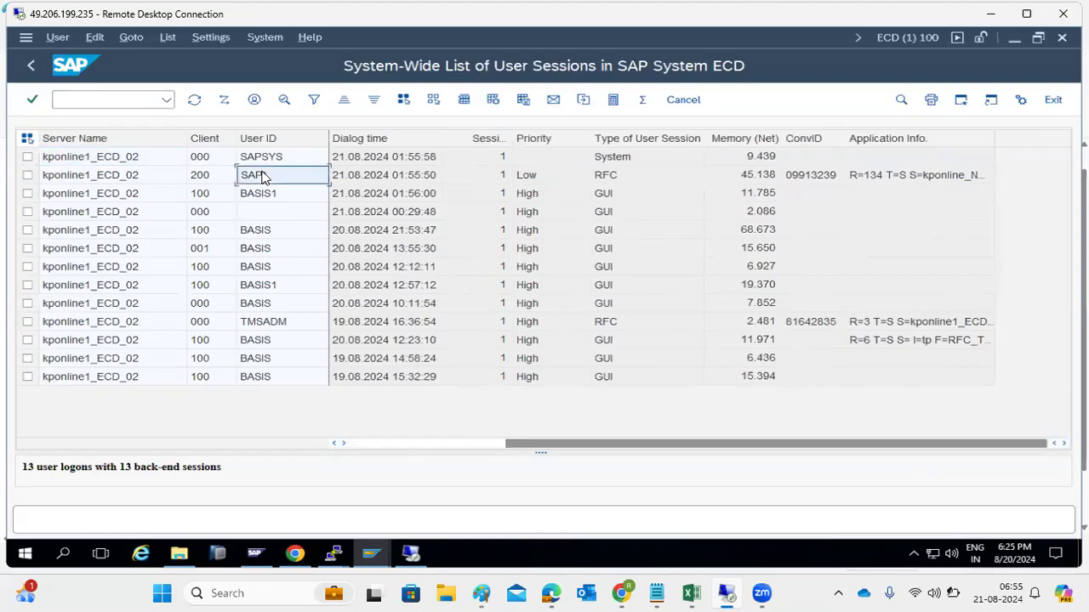
click(207, 176)
click(396, 444)
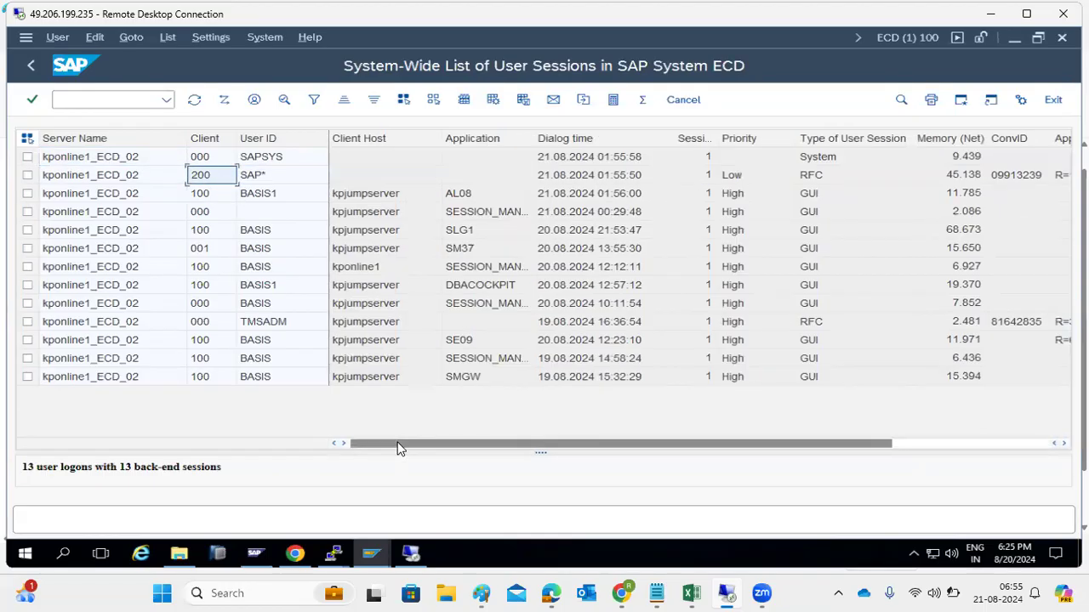
click(75, 182)
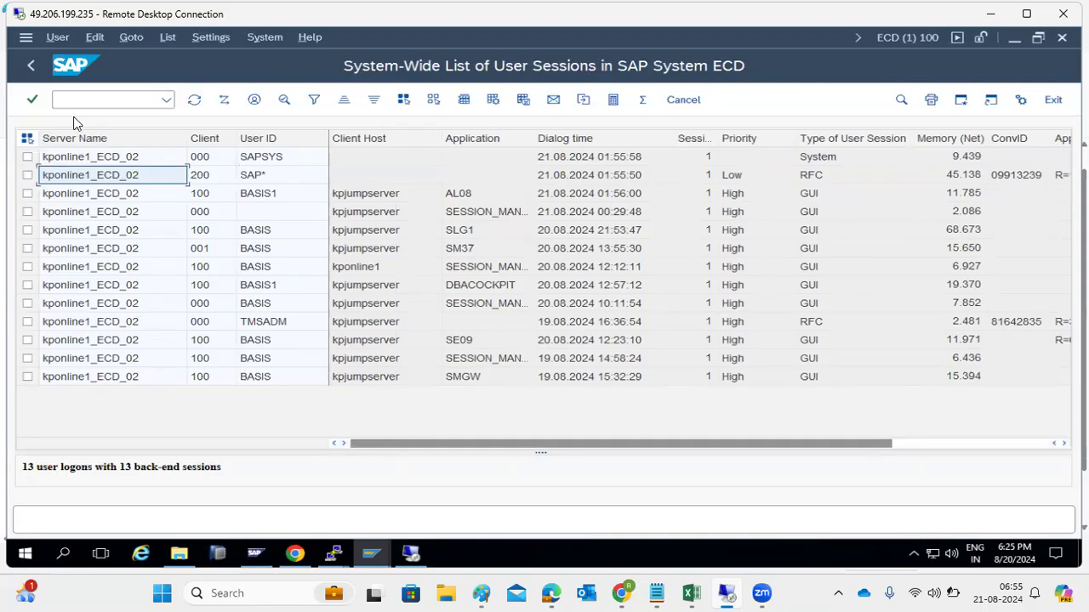
click(30, 66)
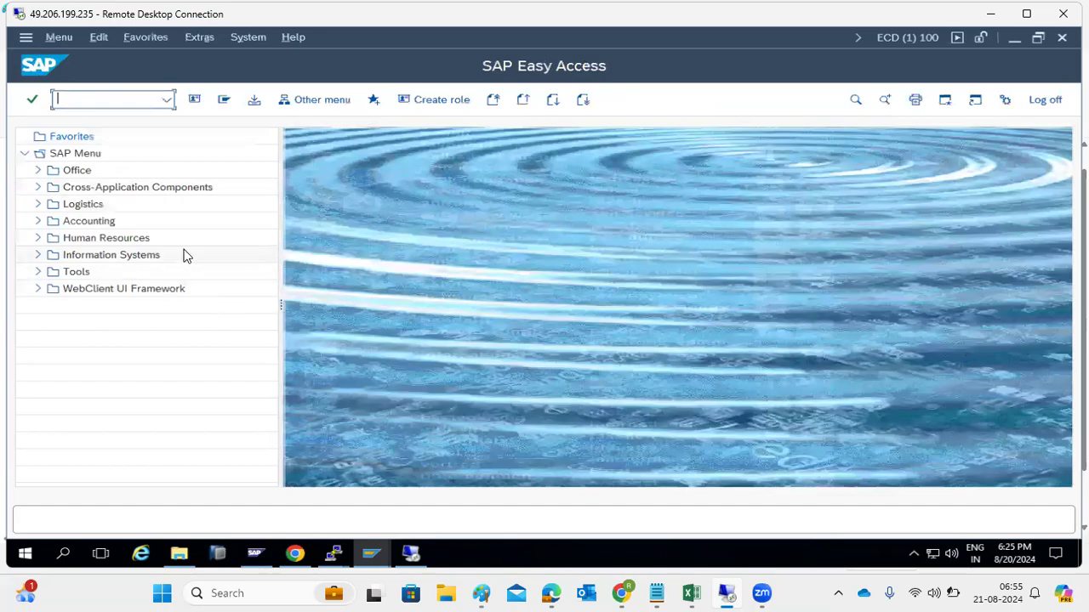
Step: On NW1, list background jobs with SM37 and open CLIENTCOPY ECD to confirm it is Active
mouse_move(371, 554)
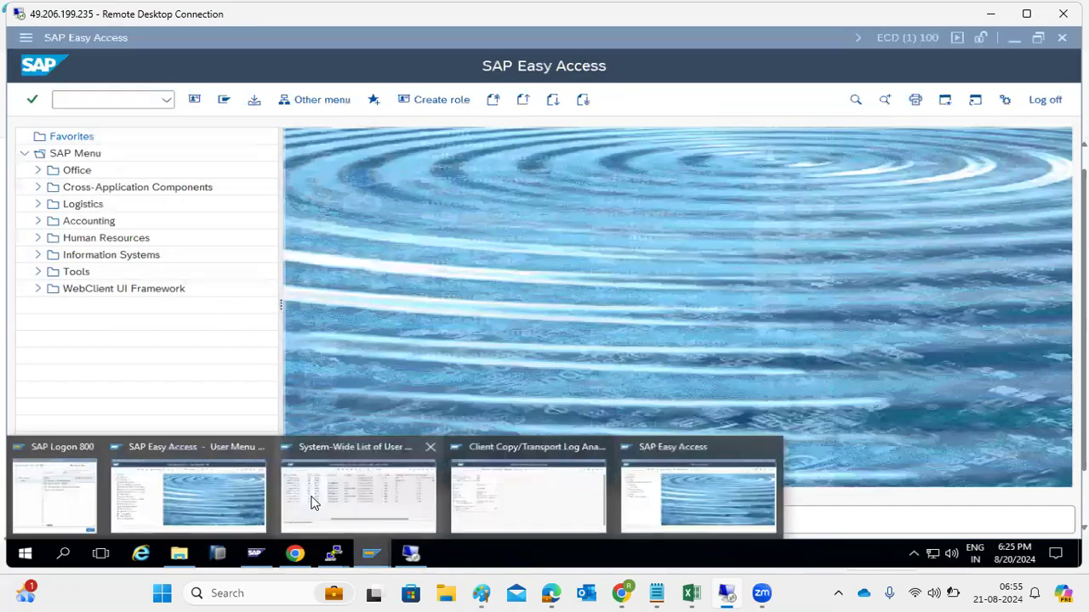
click(195, 474)
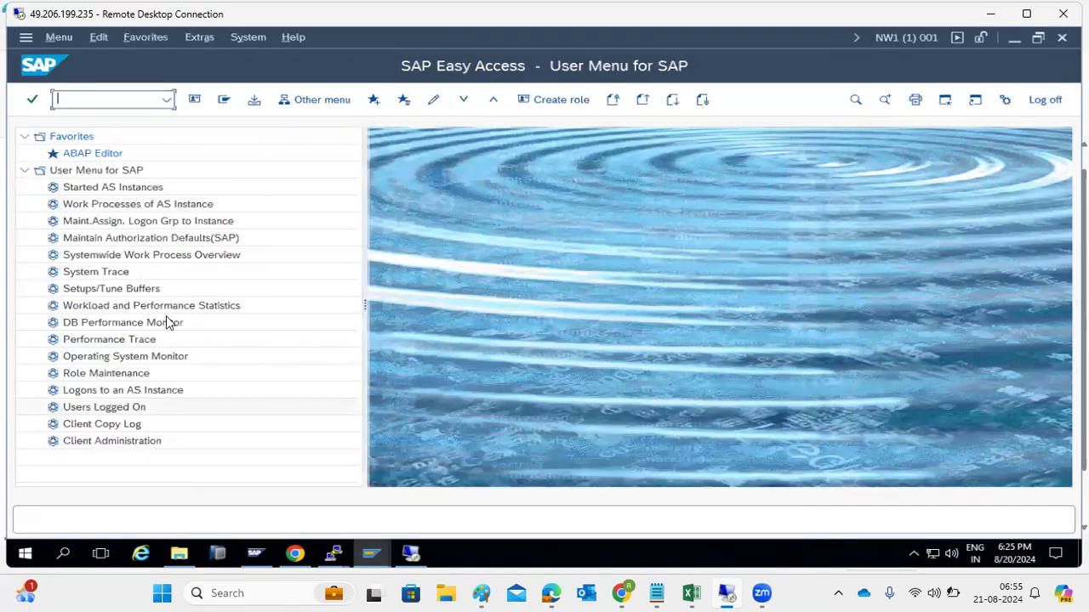
text(sm37)
key(Return)
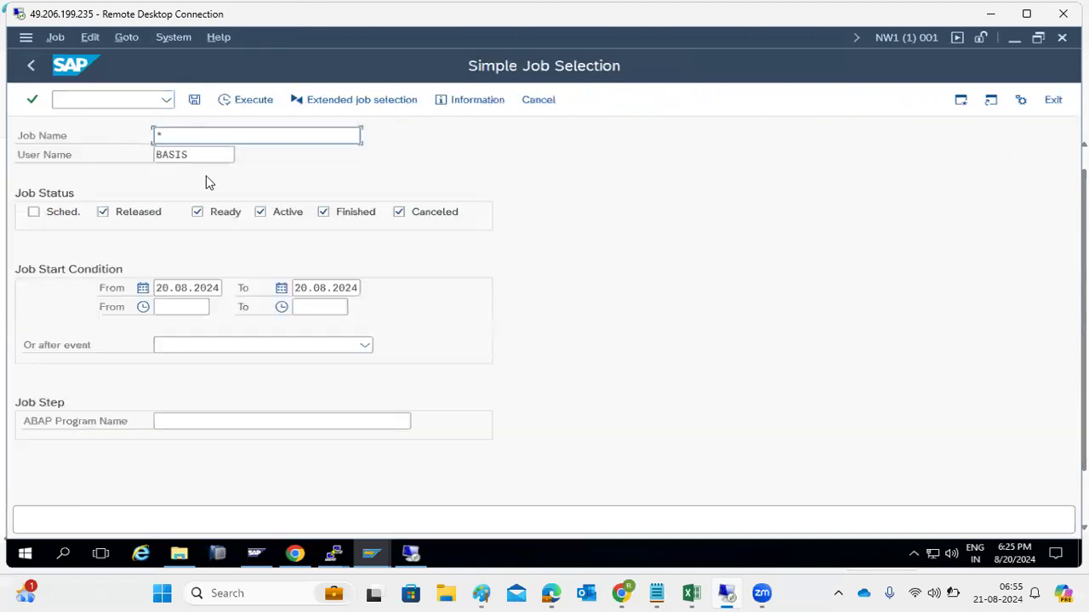
click(249, 101)
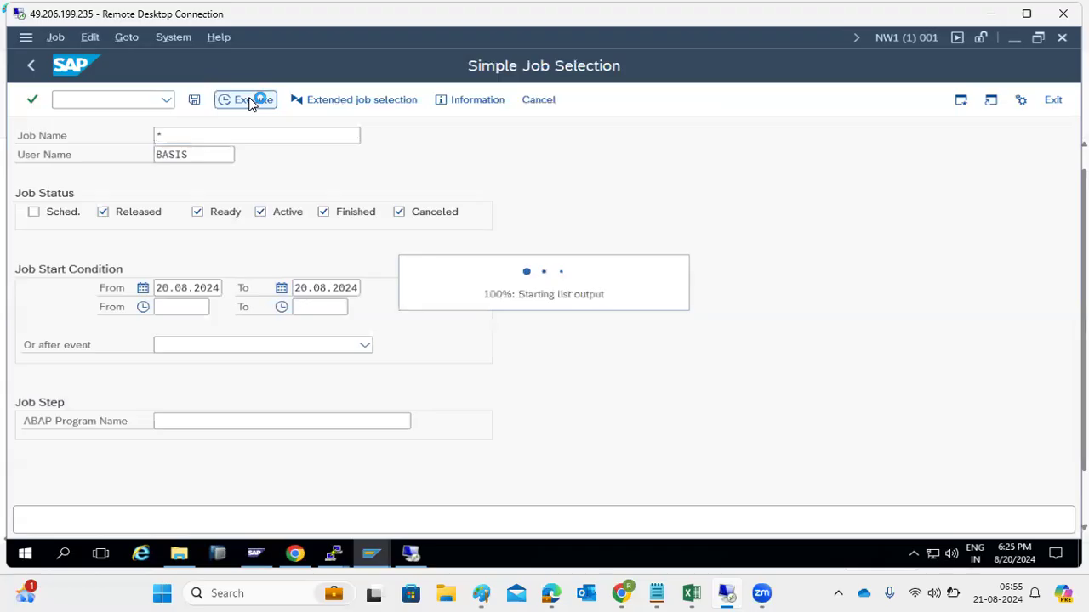
click(113, 295)
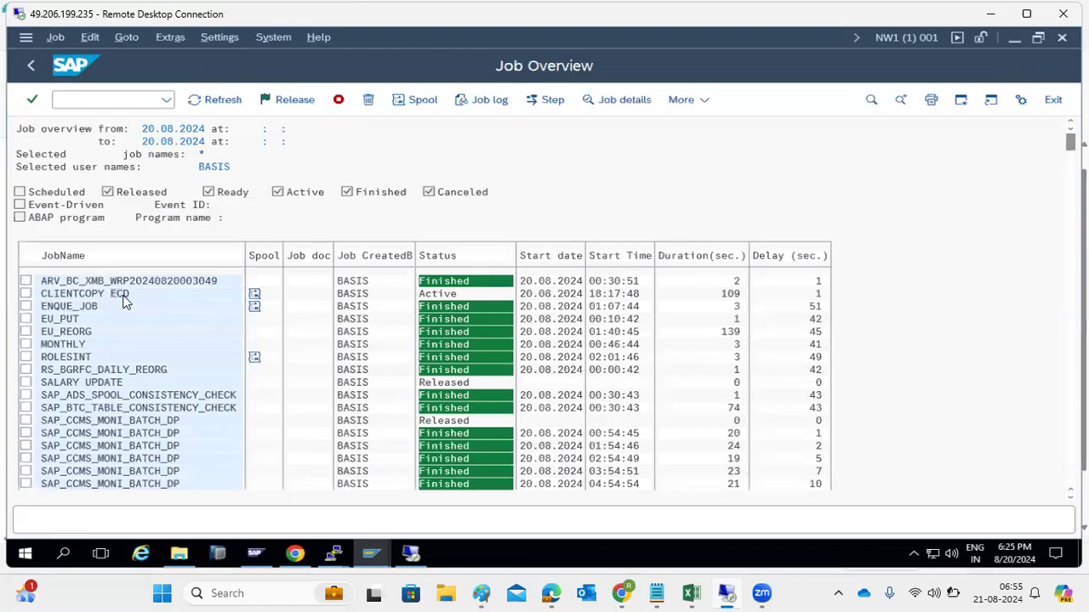
double_click(123, 300)
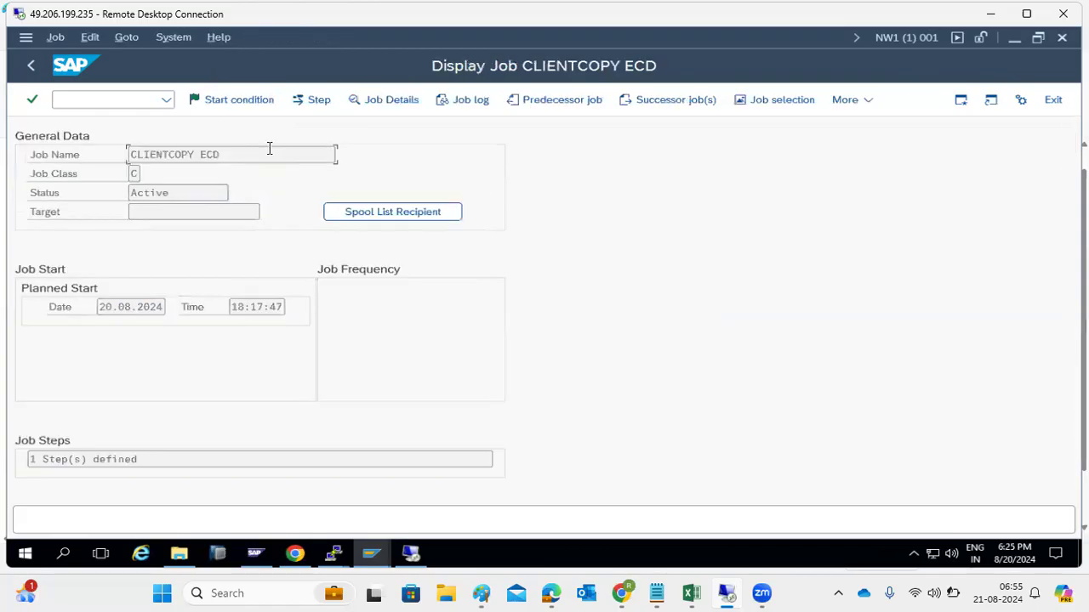
click(30, 66)
click(29, 67)
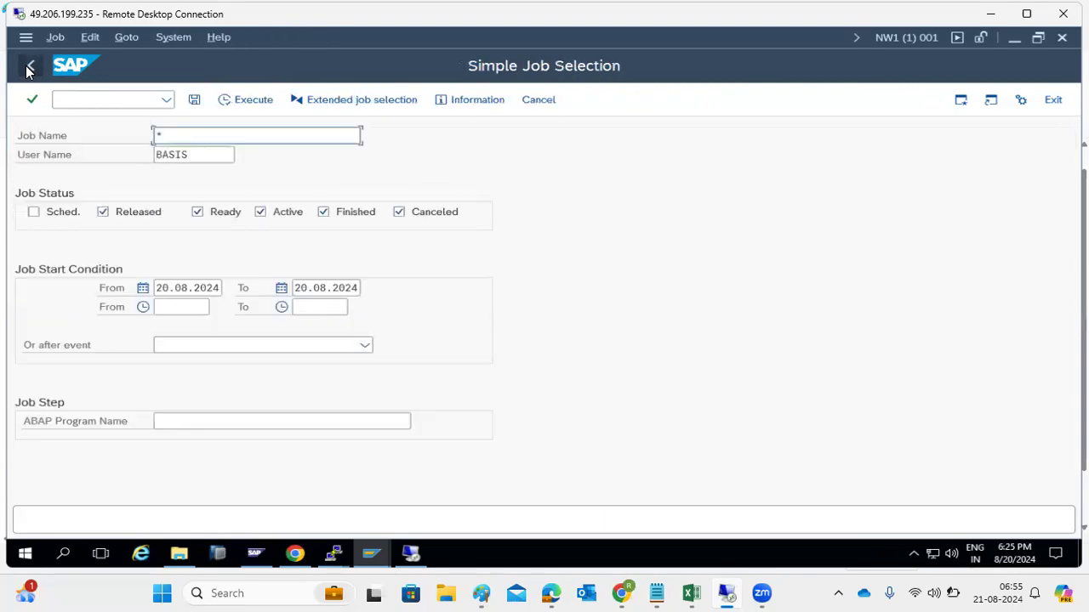
click(70, 101)
Step: Open the processing client copy log for target client 100 and refresh its progress twice
text(/nsm37)
key(Return)
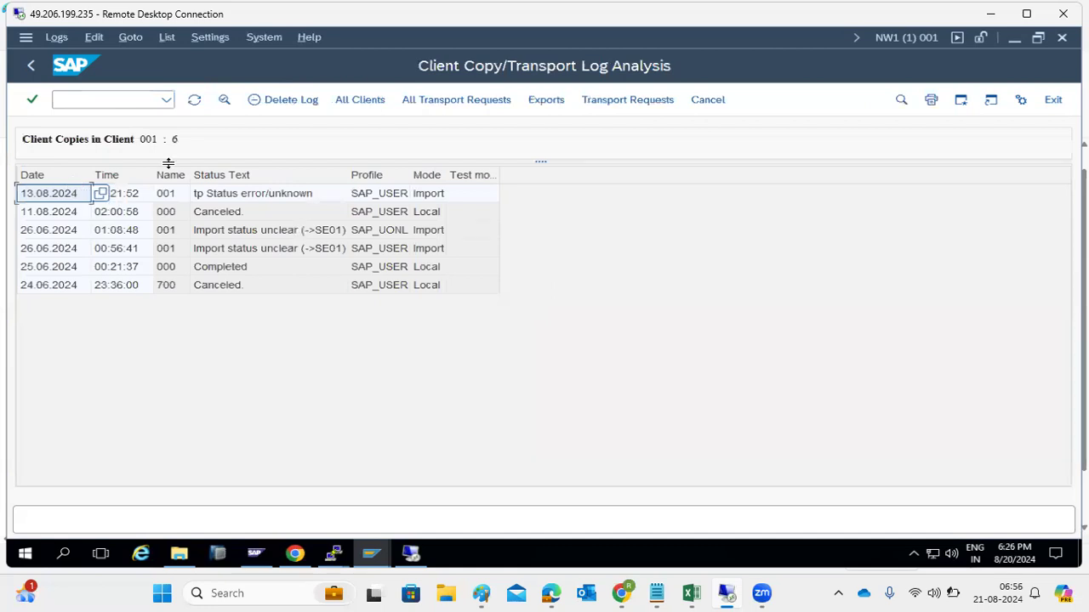
click(30, 68)
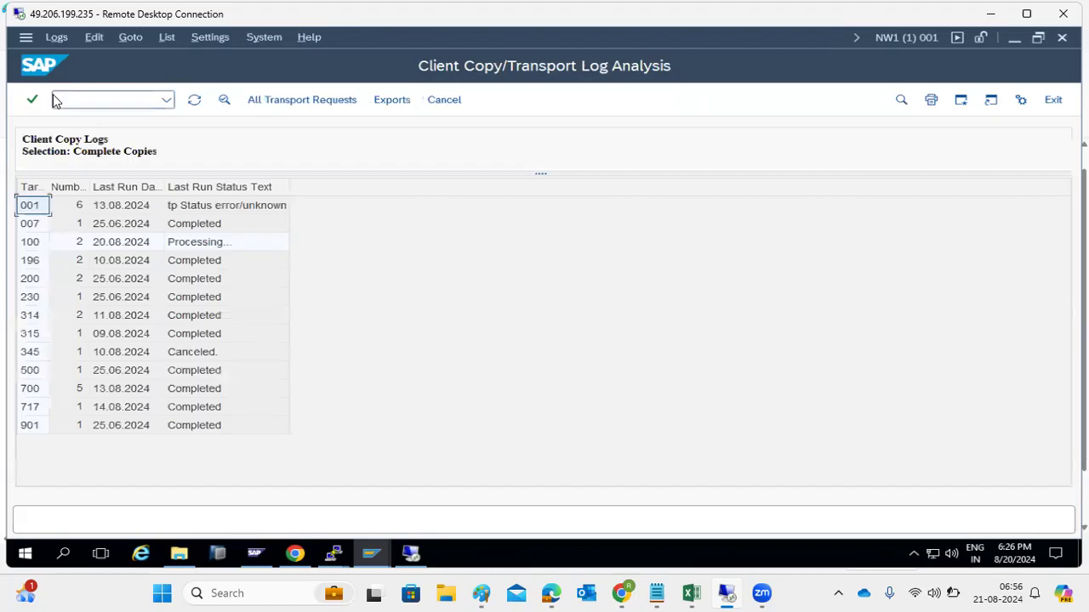
click(204, 245)
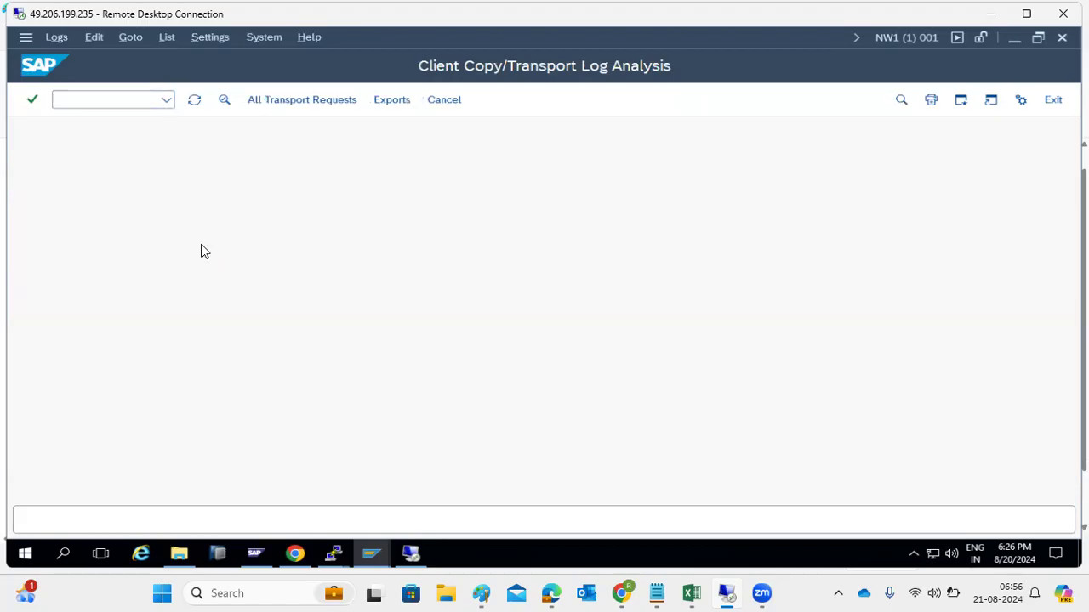
click(236, 194)
double_click(236, 194)
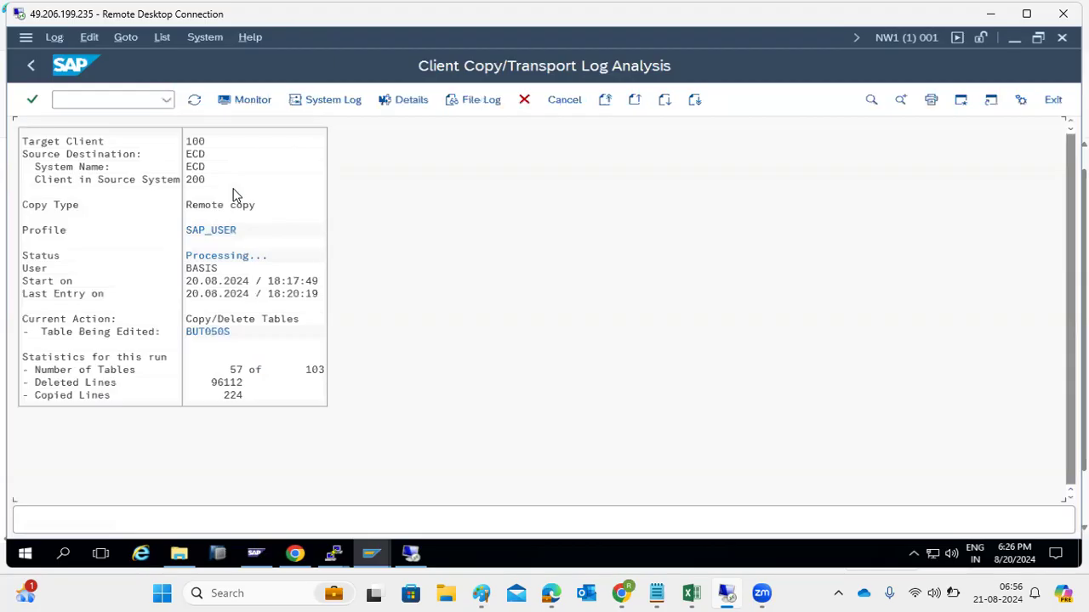
click(192, 100)
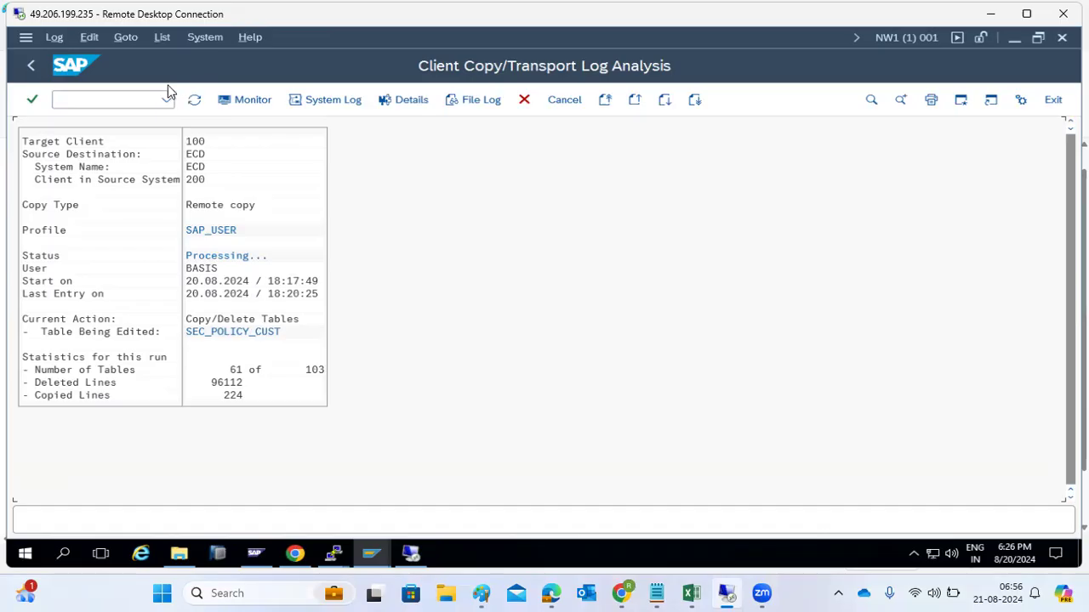
click(194, 100)
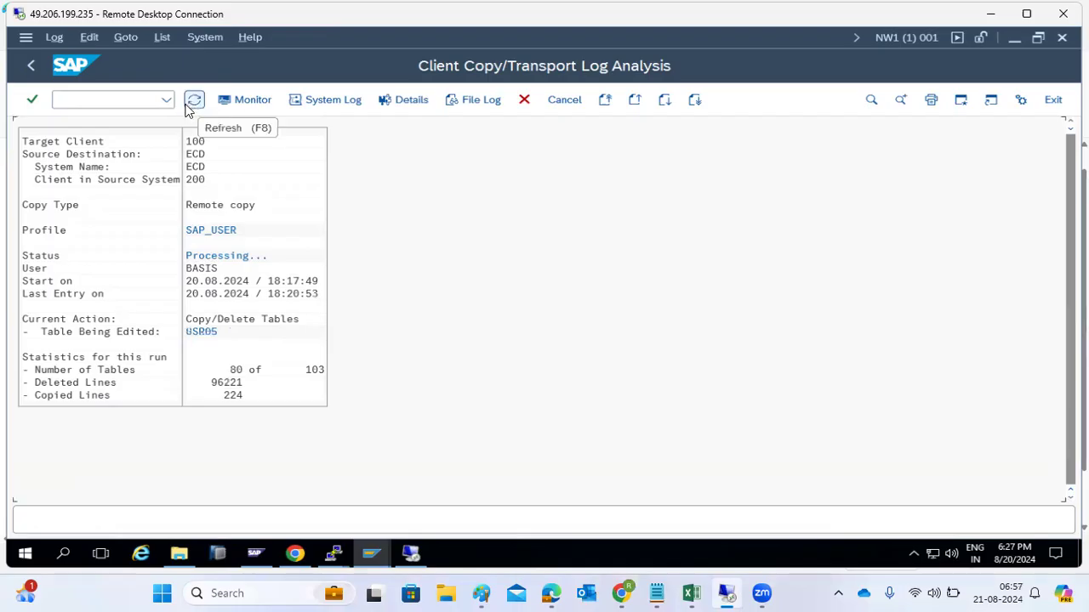
Step: Leave the client copy log and open the RFC connection configuration (SM59)
click(38, 67)
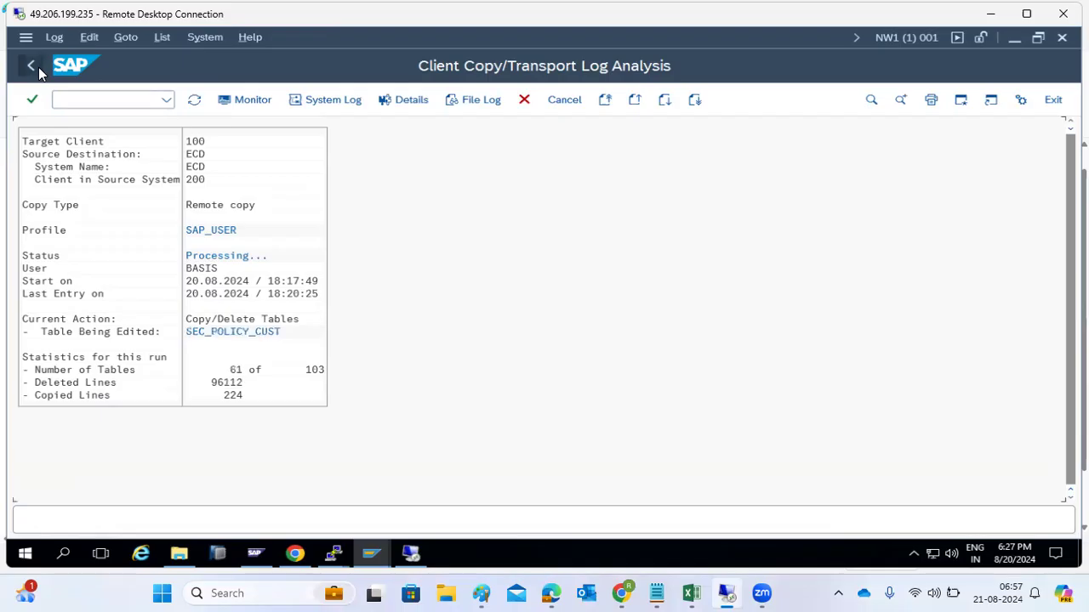
click(39, 67)
click(69, 102)
text(/nsm5)
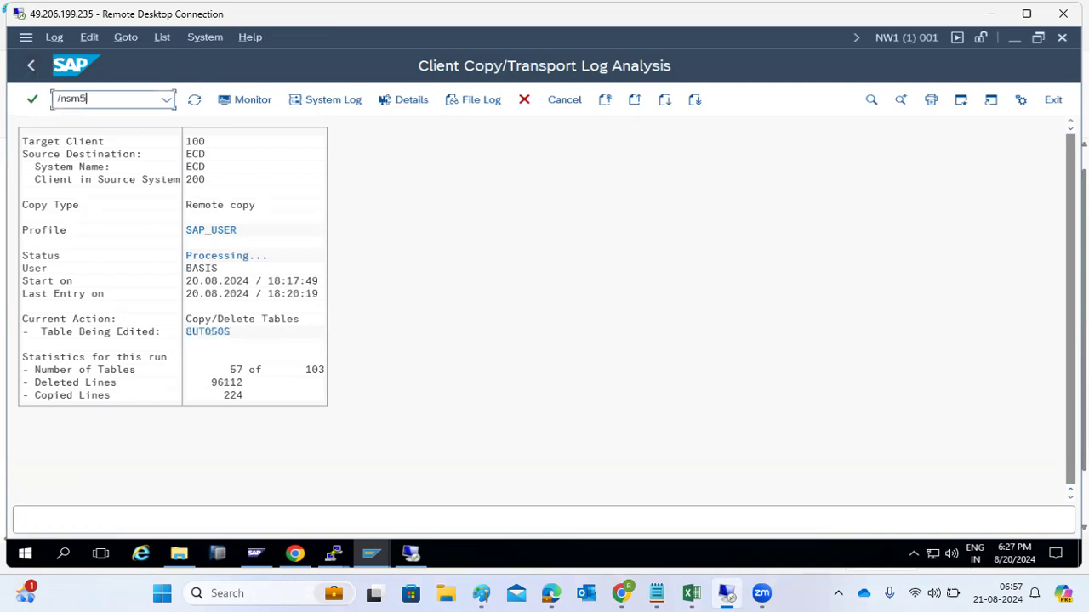
key(Return)
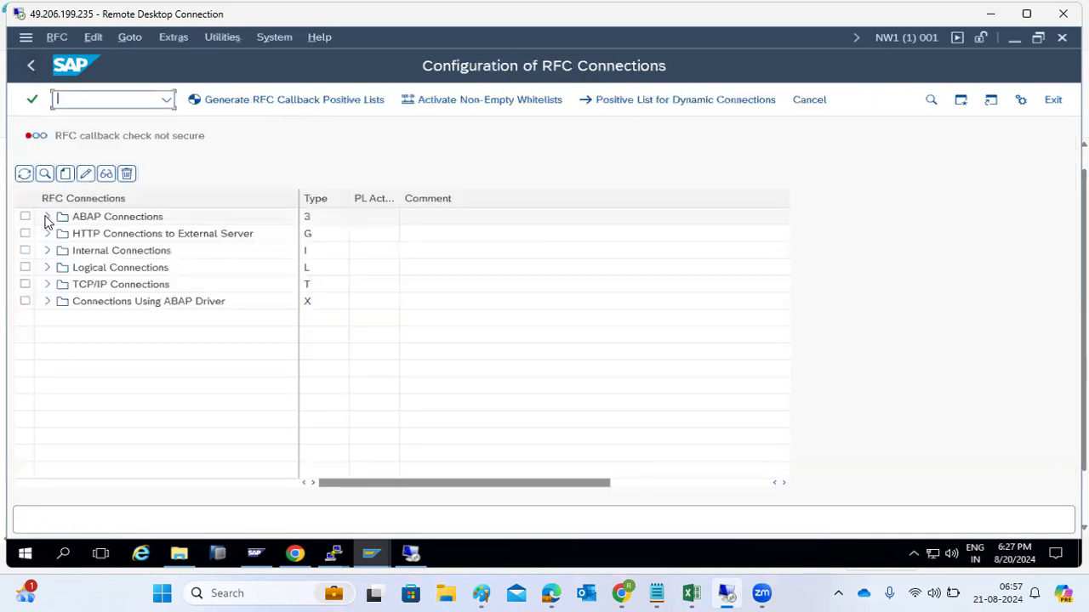
Step: Run a connection test on the ECD destination under ABAP Connections, then back out to Easy Access
click(47, 218)
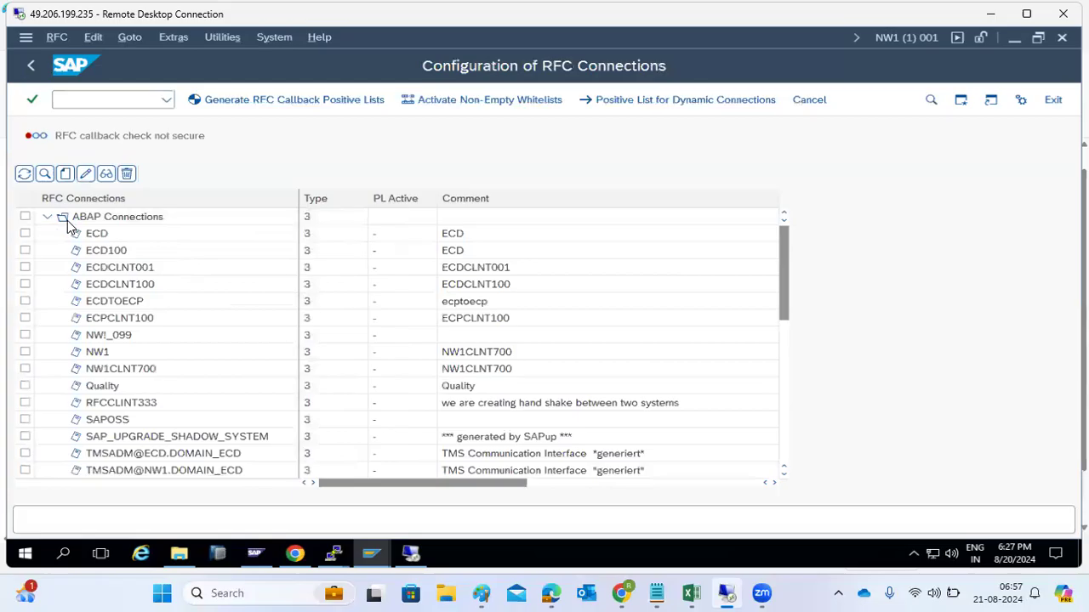
click(96, 233)
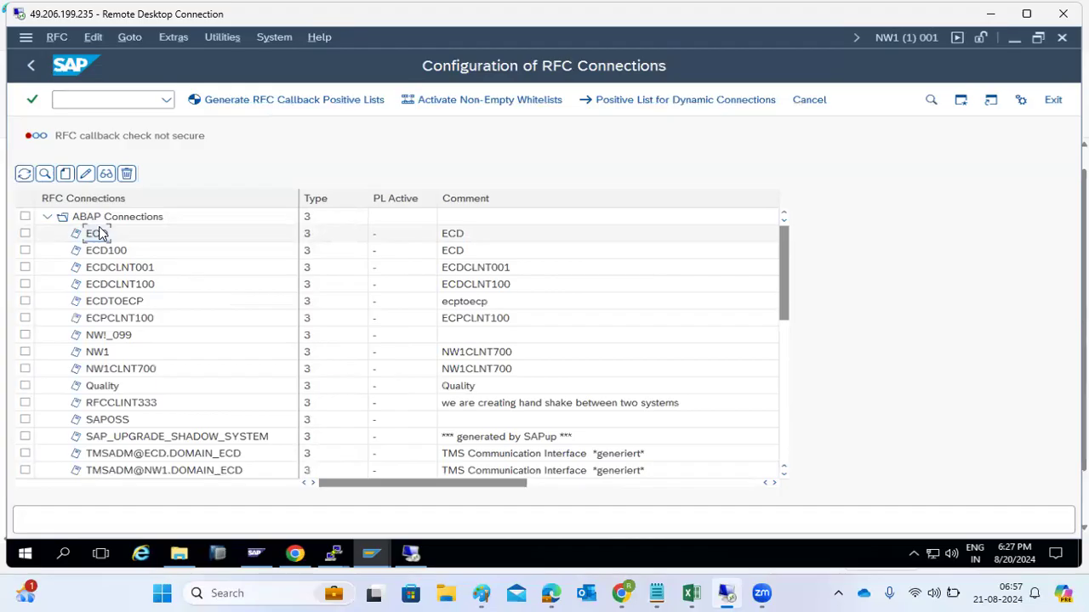
double_click(99, 234)
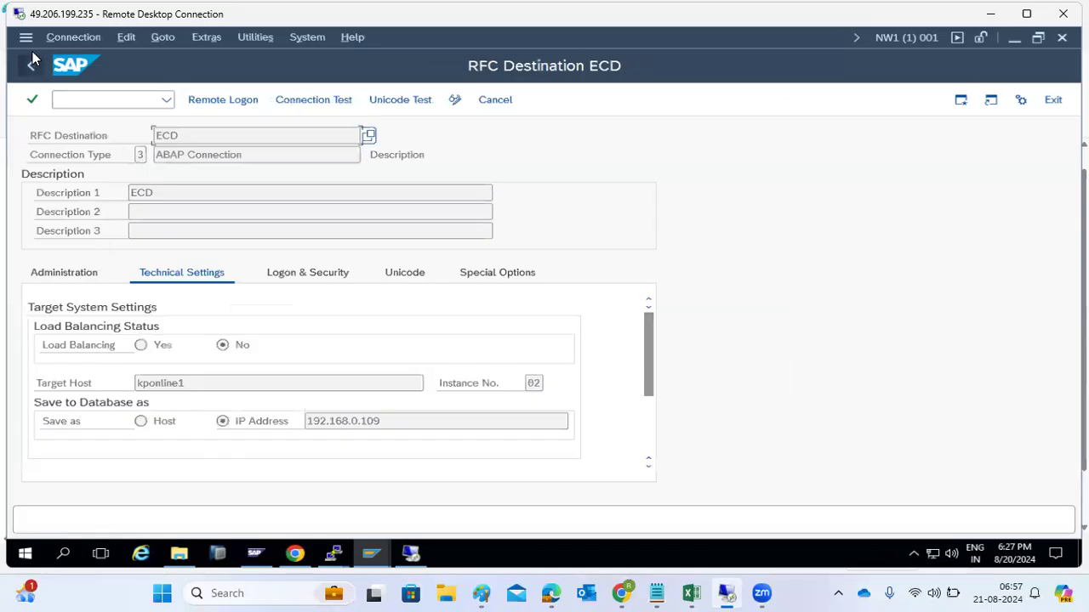
click(206, 36)
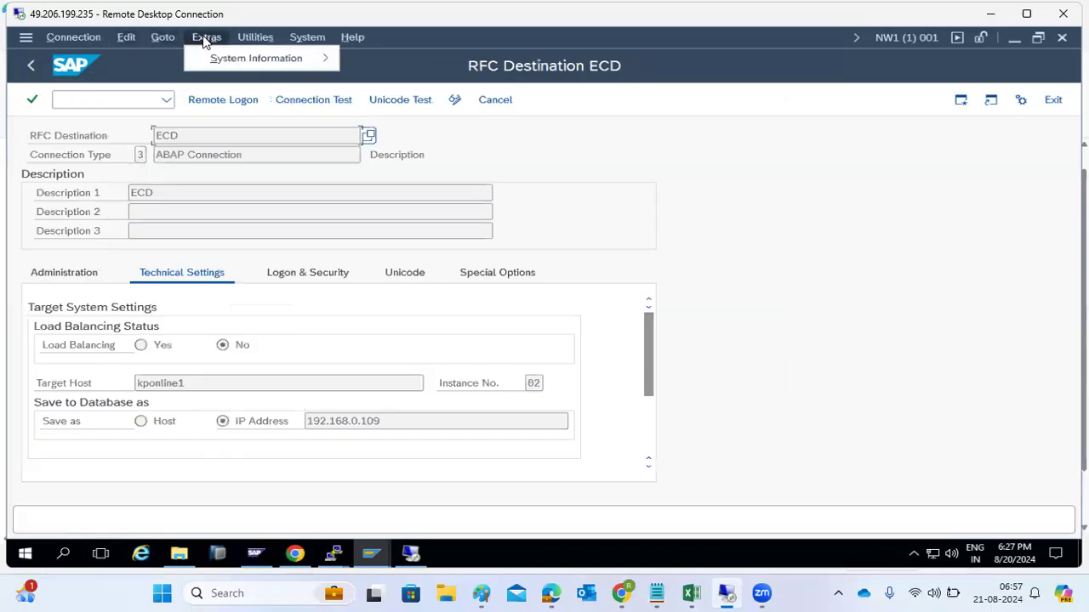
mouse_move(281, 68)
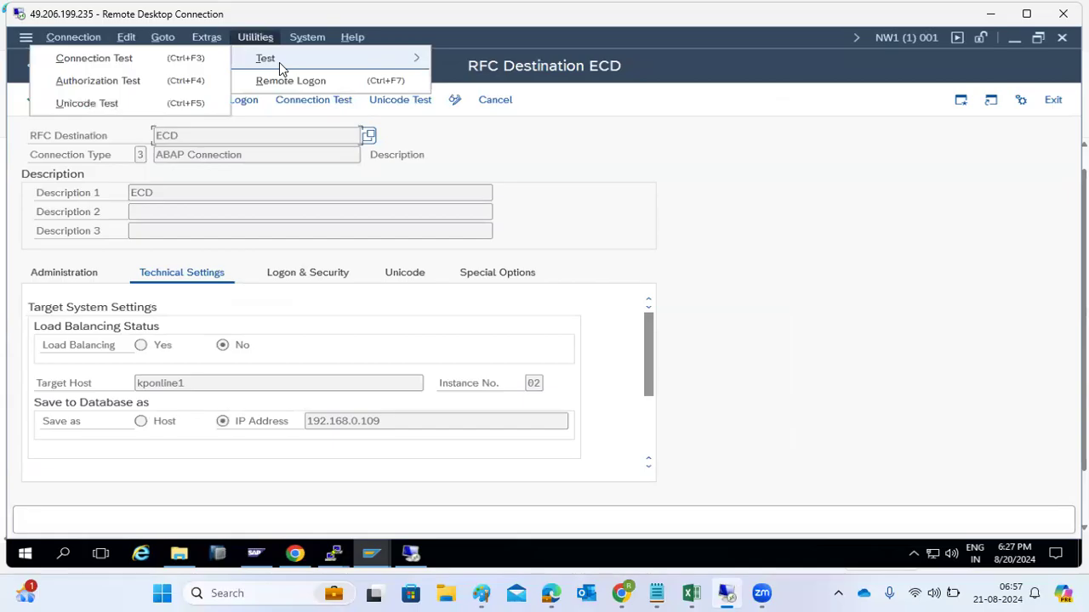
click(94, 58)
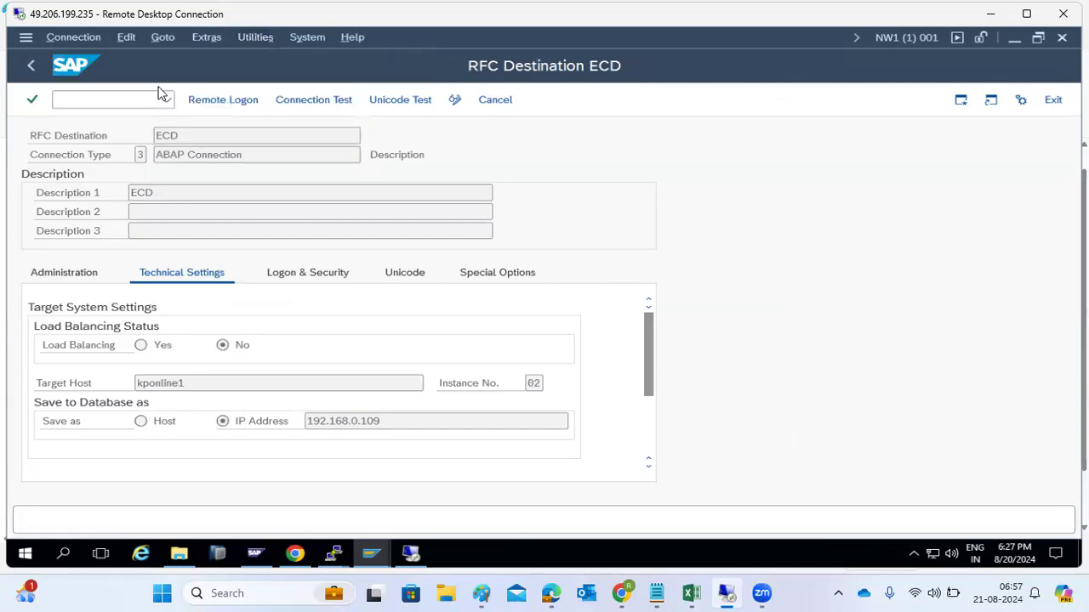
click(25, 75)
click(26, 75)
click(25, 75)
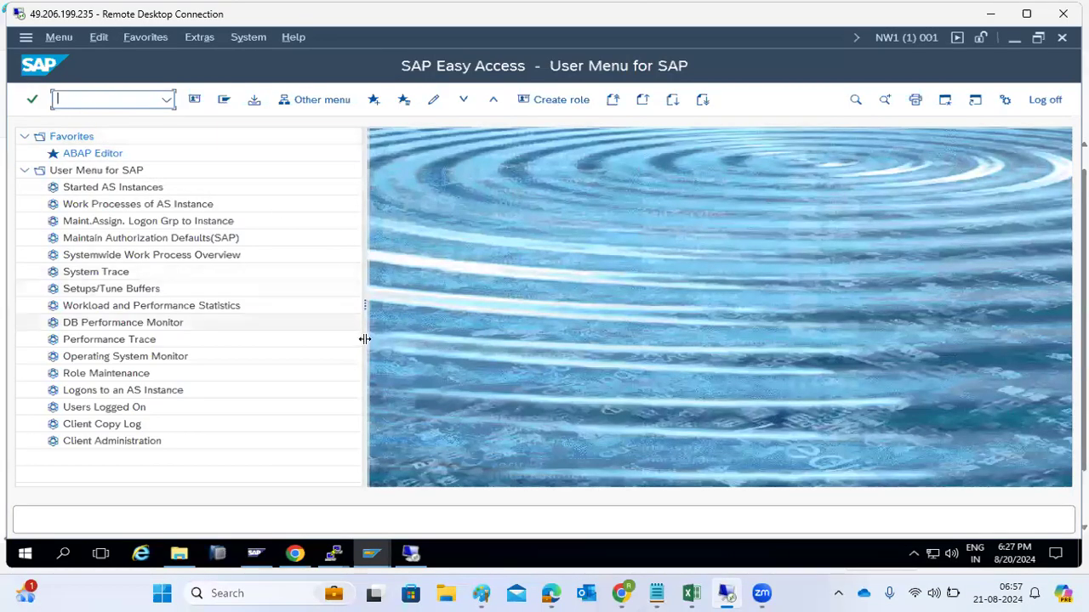
text(ssm3)
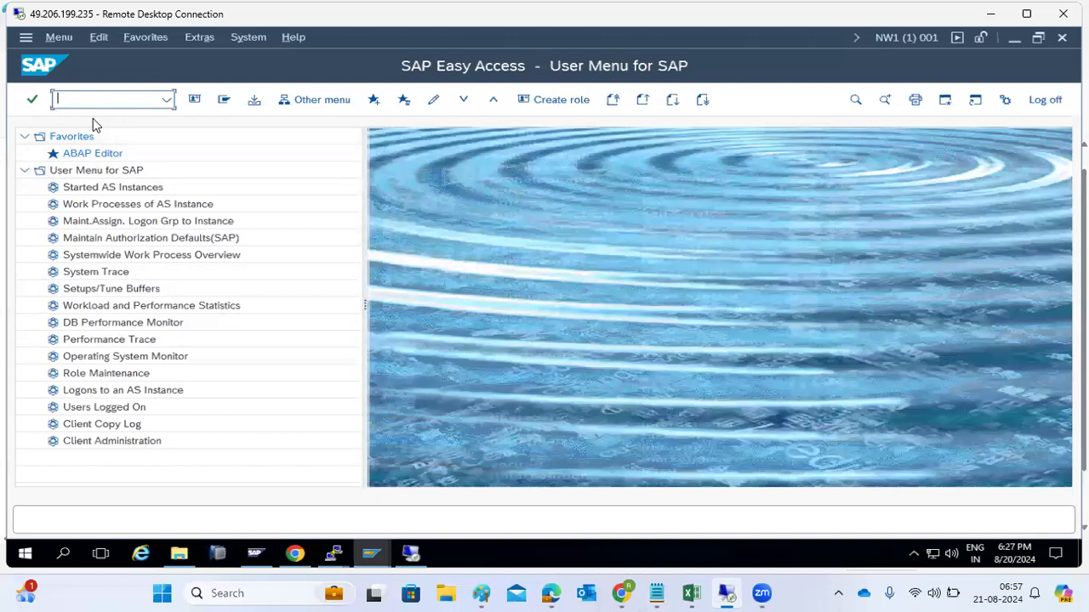
key(Return)
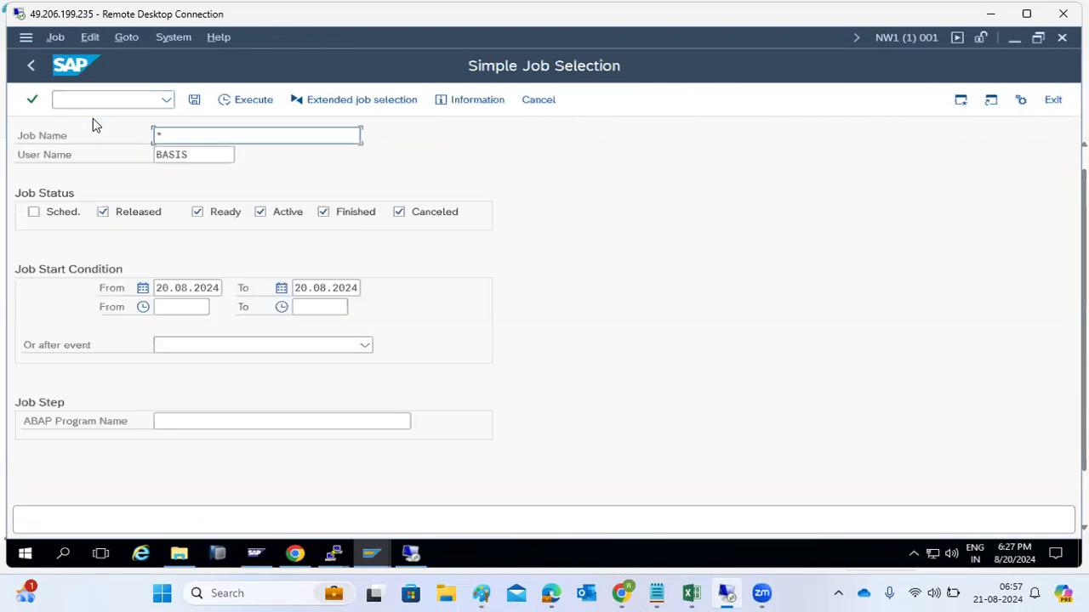
click(241, 99)
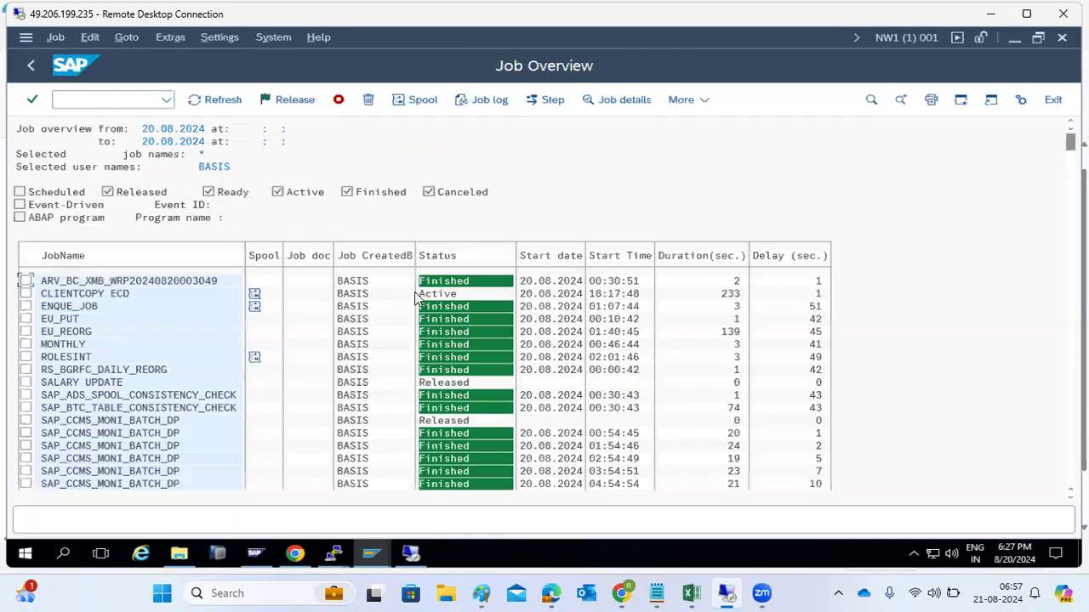
click(96, 297)
scroll(93, 340, down, 6)
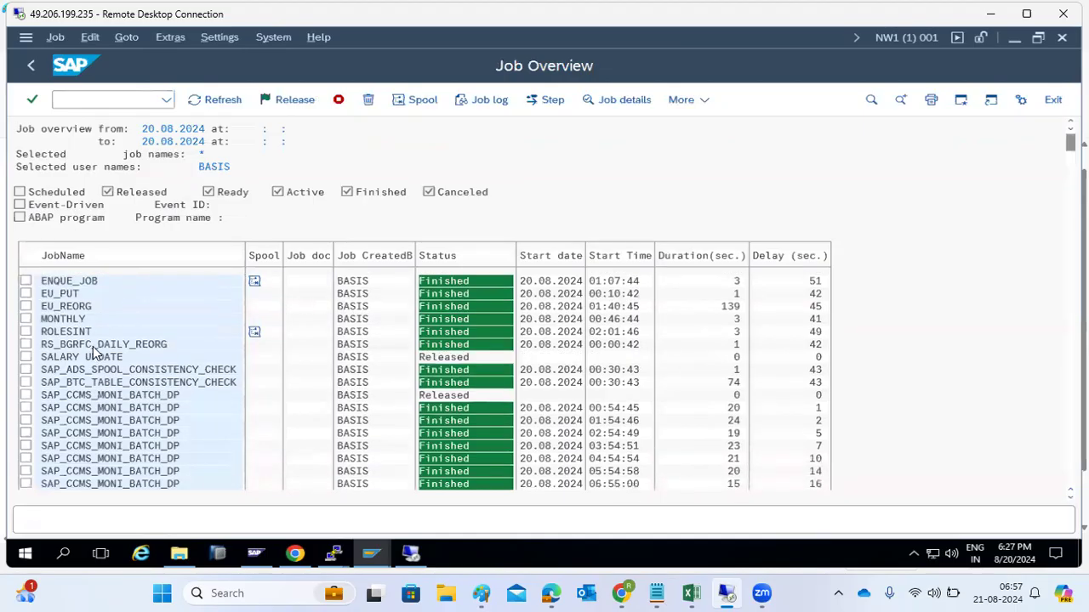
click(30, 66)
click(28, 66)
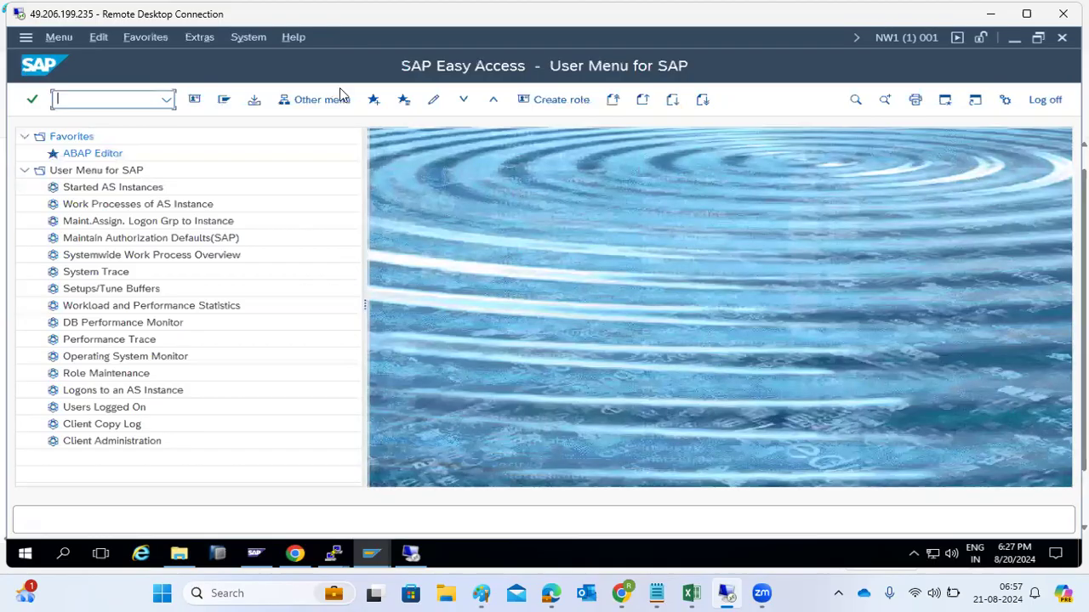